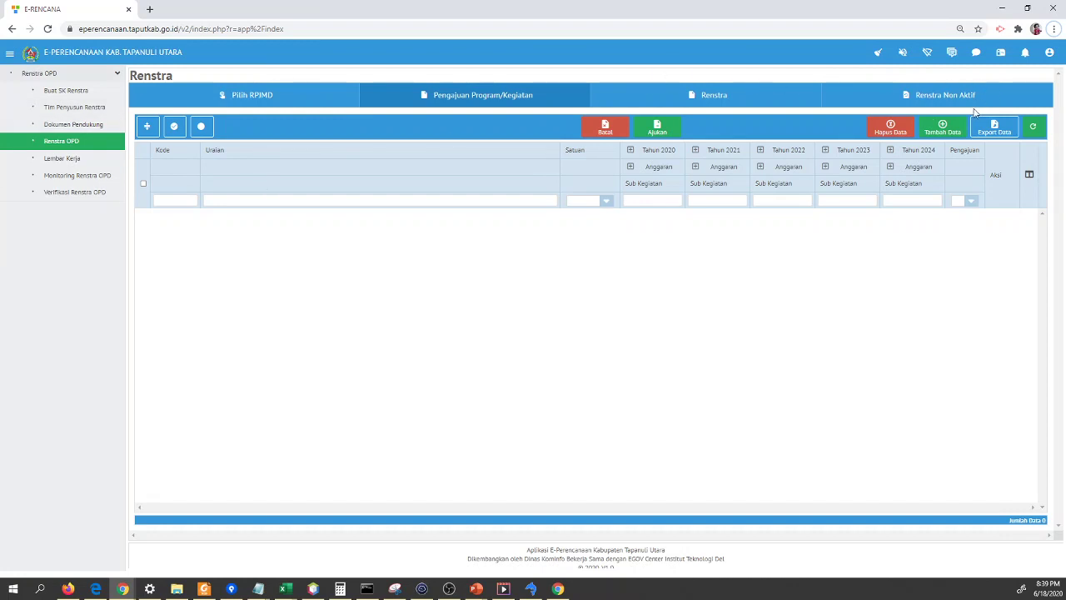
Step: Log out of the current account to return to the login page
click(1049, 51)
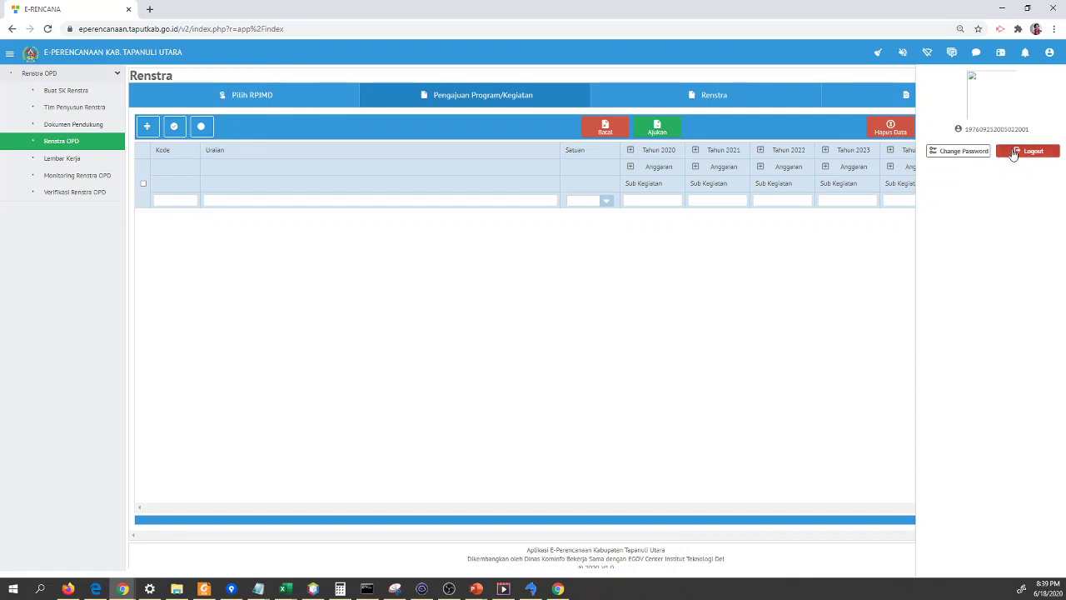
click(127, 29)
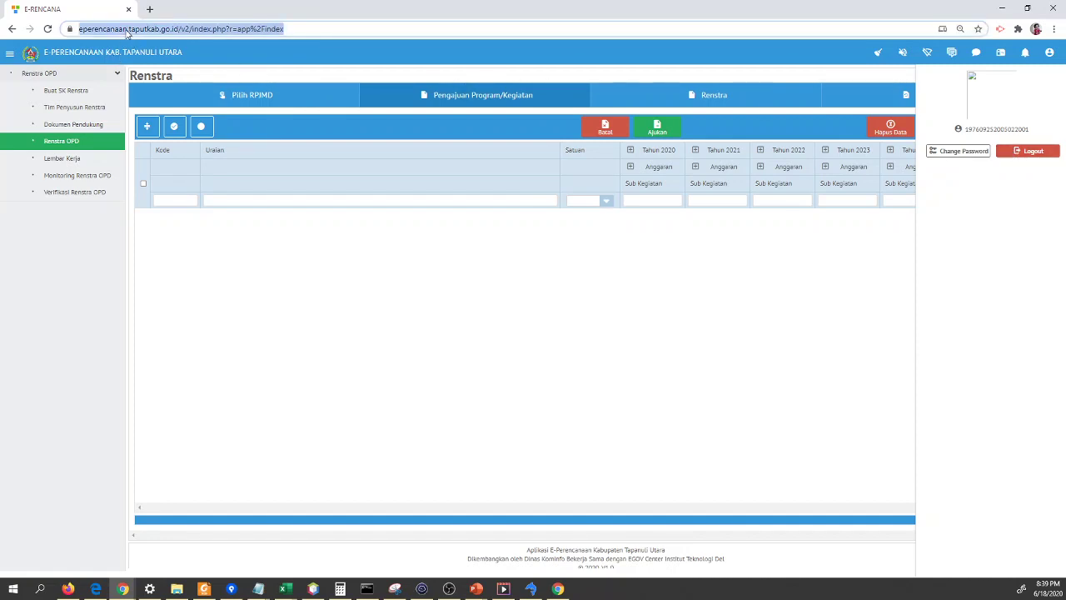
click(171, 28)
key(Return)
Step: Shorten the web address to eperencanaan.taputkab.go.id/v2/ and load that page
drag(197, 28, 97, 17)
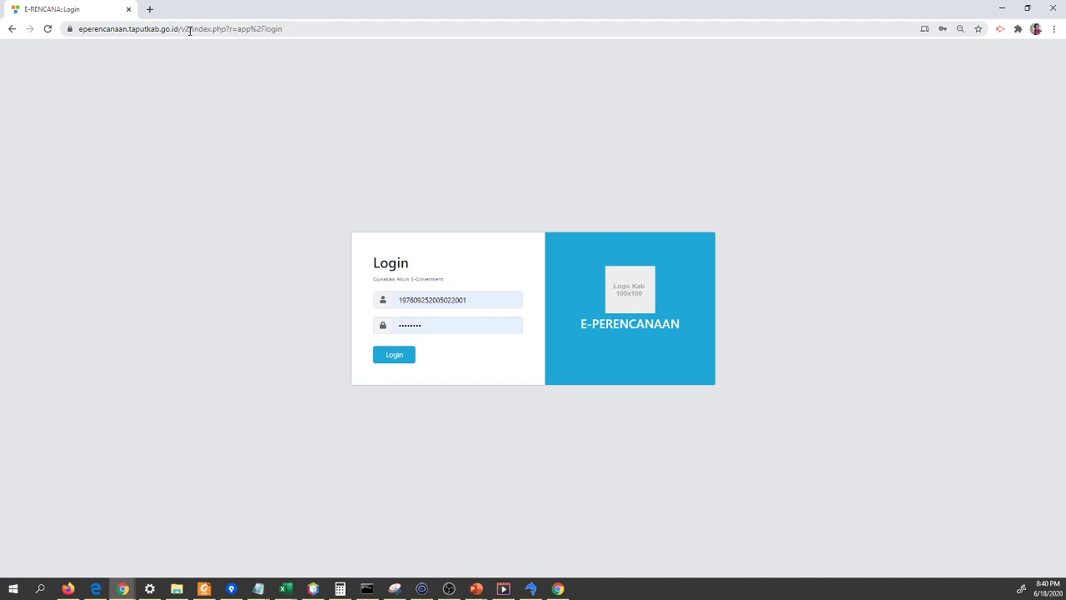
drag(191, 30, 327, 57)
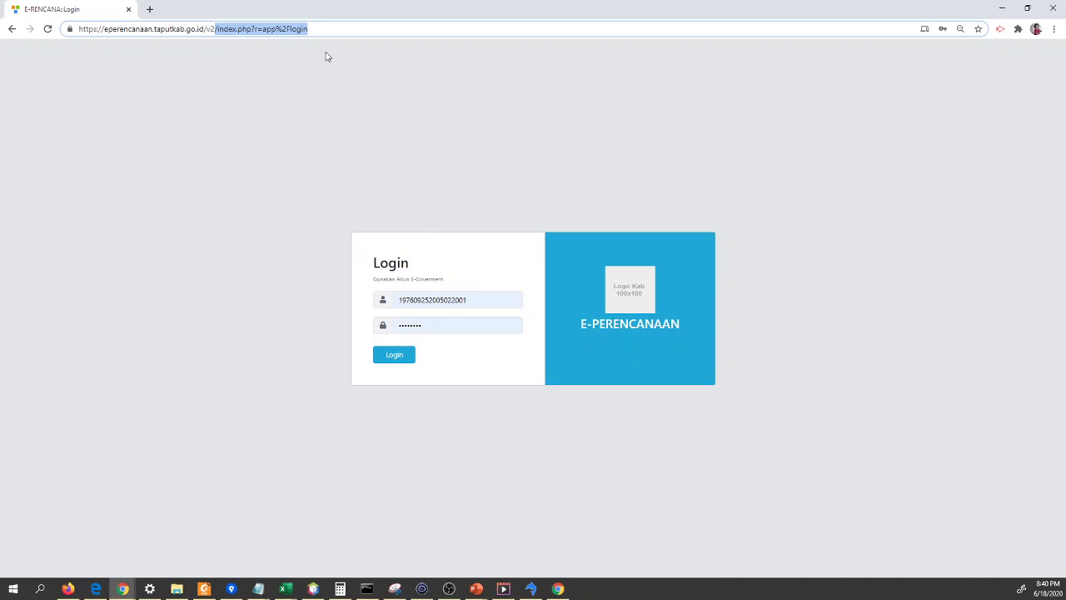
key(Left)
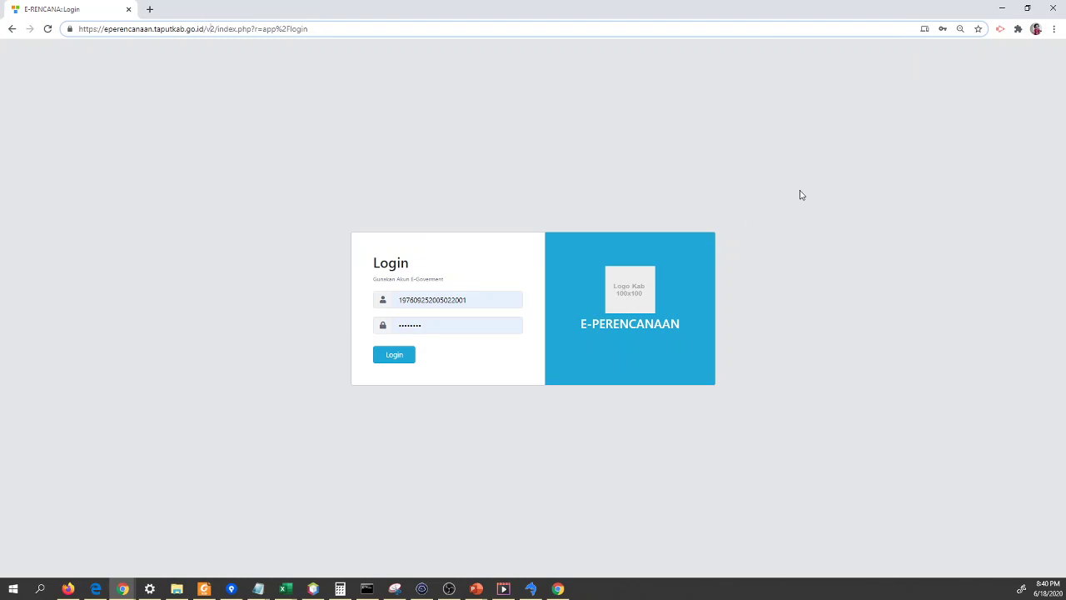
drag(218, 30, 467, 66)
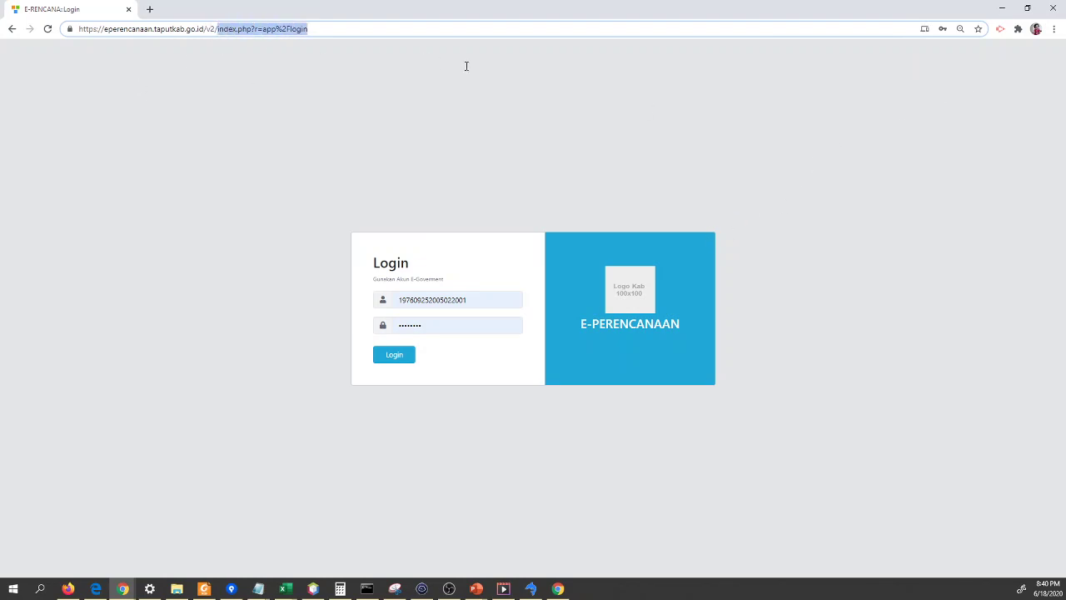
key(BackSpace)
key(Return)
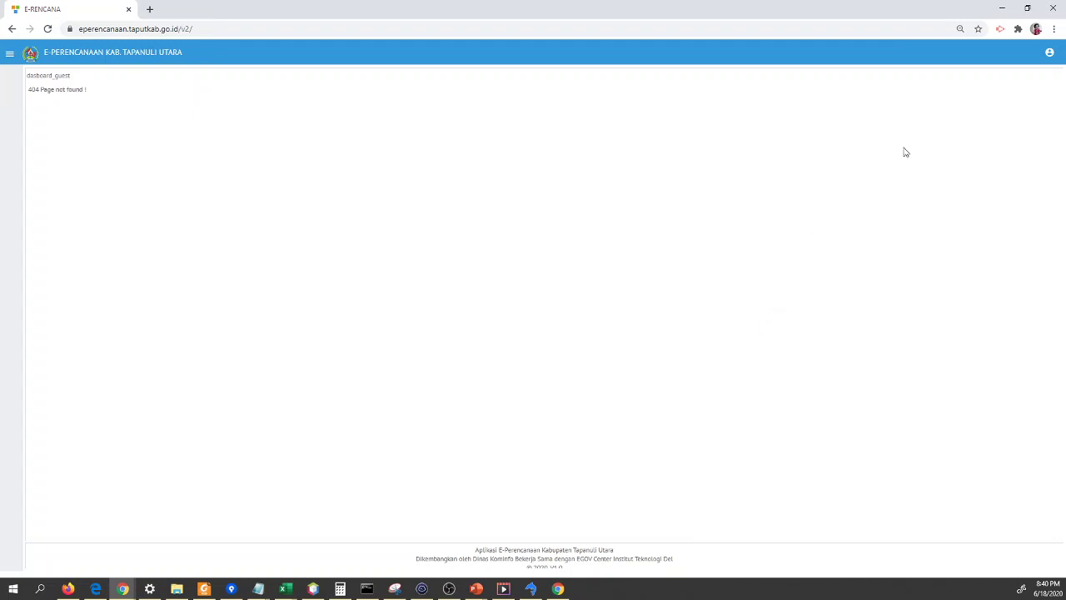
Step: Open the login form from the guest page and log in with the saved account credentials
click(1051, 60)
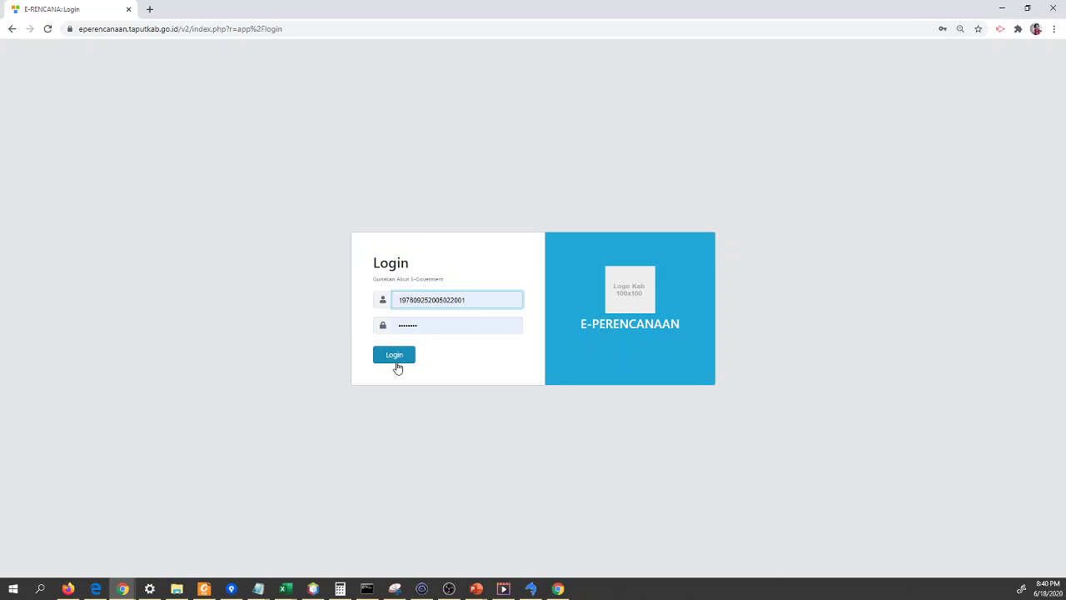
double_click(470, 301)
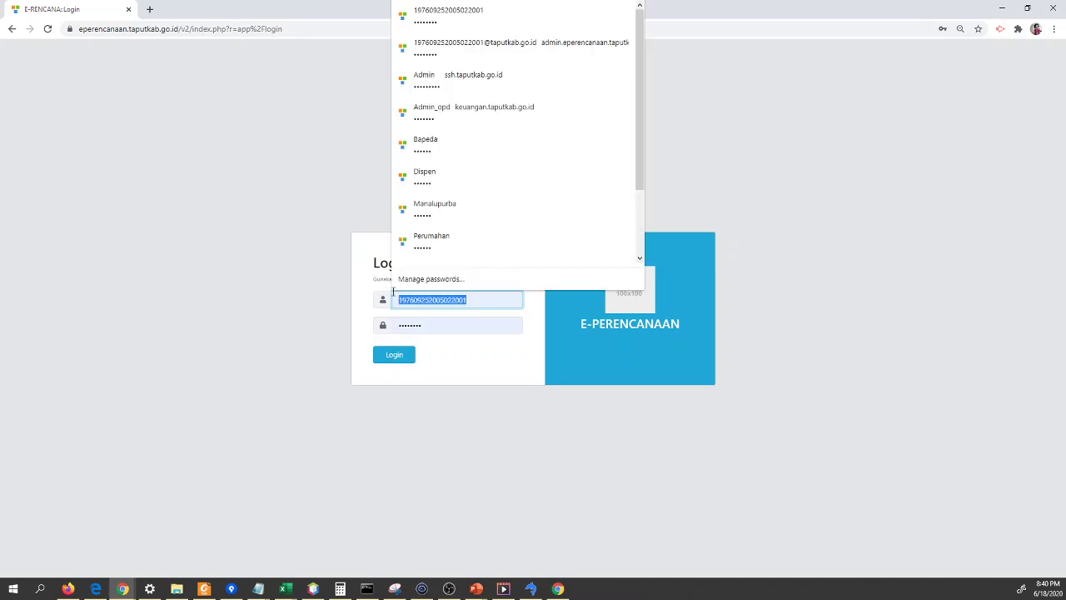
click(354, 296)
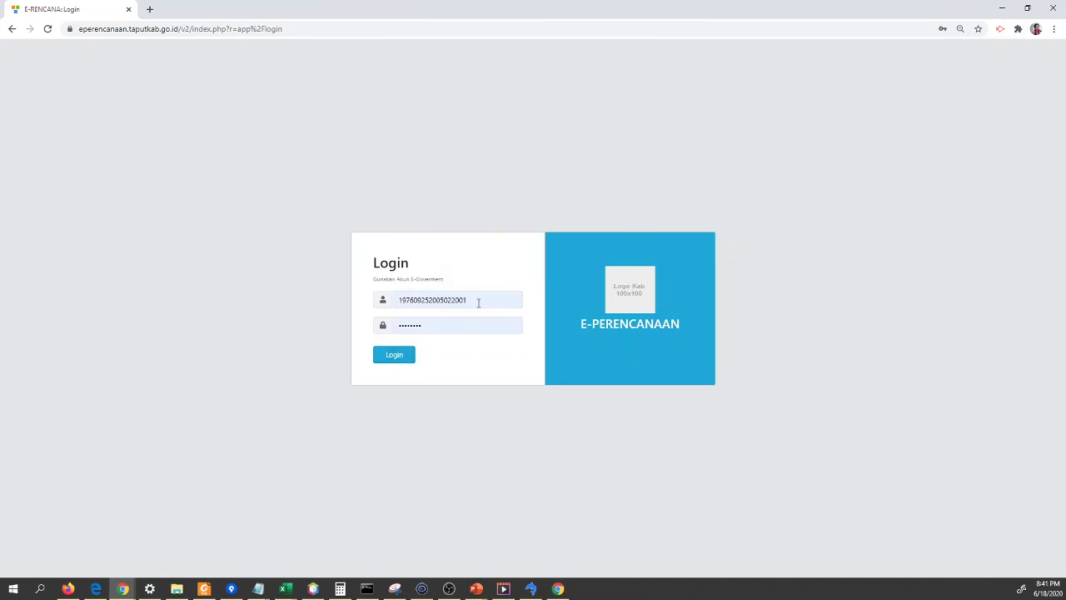
click(394, 356)
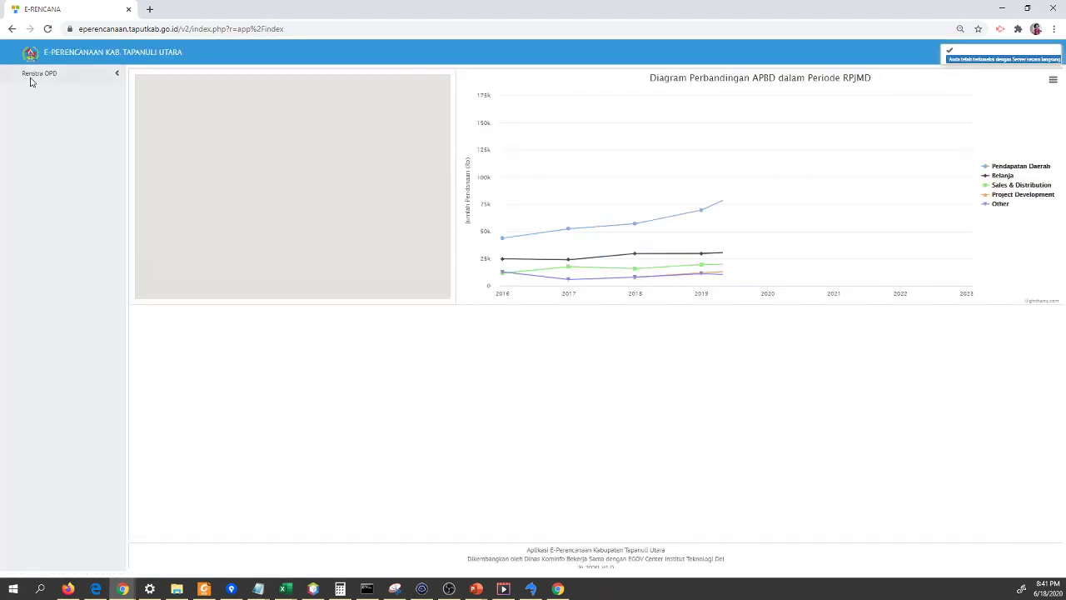
Step: Open Renstra OPD and select the green RPJMD Tahap IV 2020-2024 period
click(43, 75)
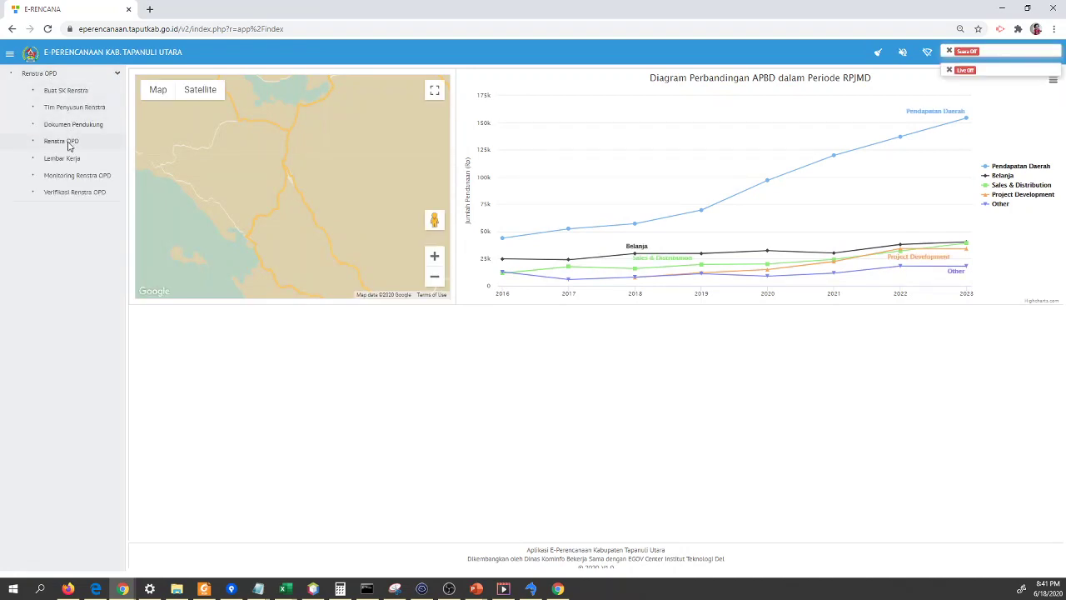
click(70, 143)
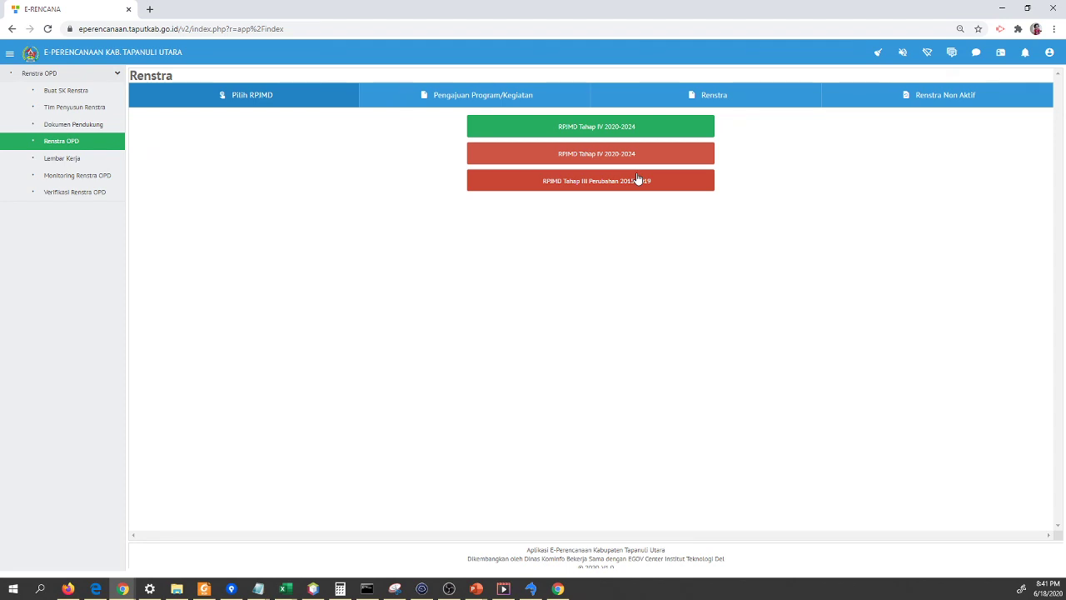
click(589, 134)
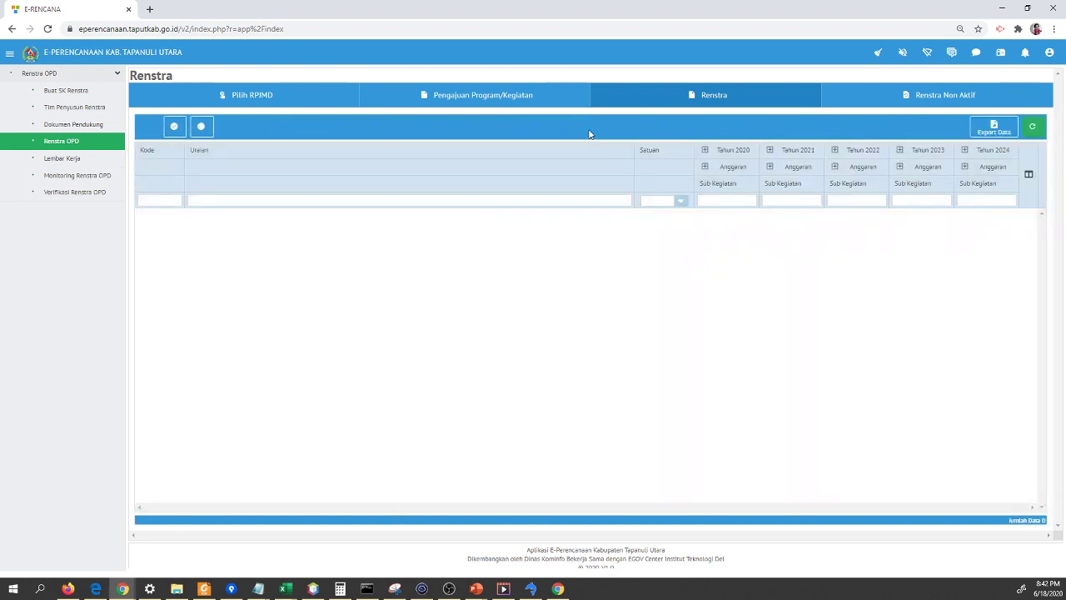
Step: Look through the Pengajuan Program/Kegiatan, Renstra and Renstra Non Aktif tables
click(493, 95)
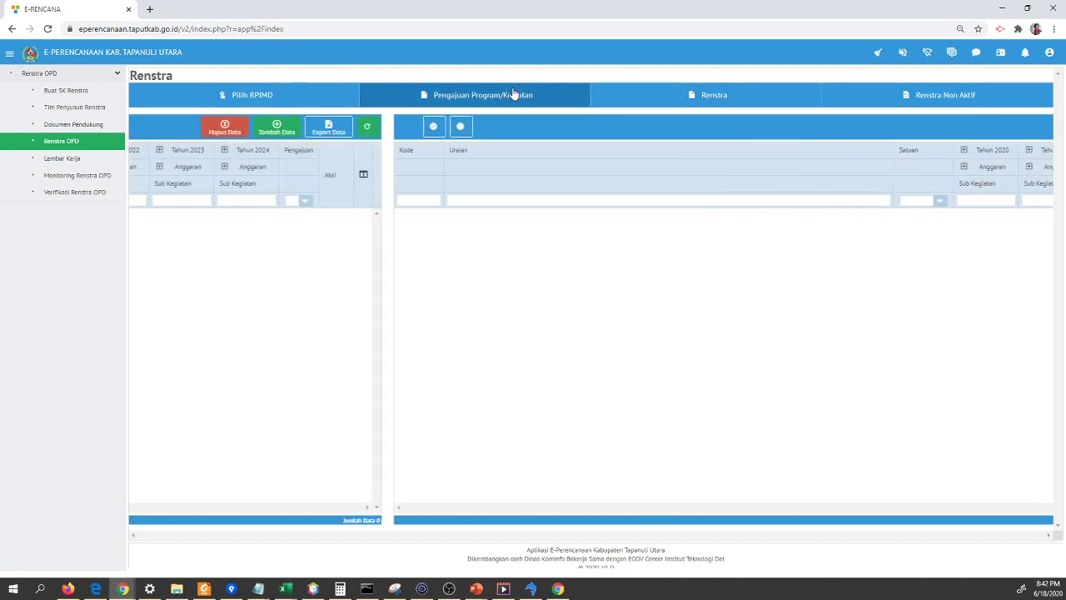
click(748, 94)
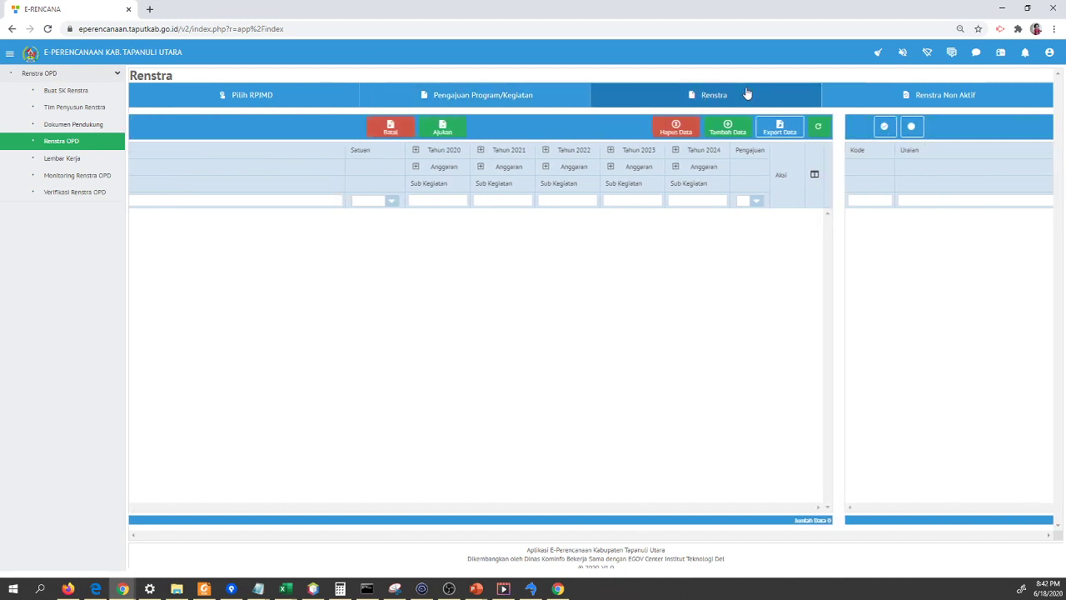
click(905, 96)
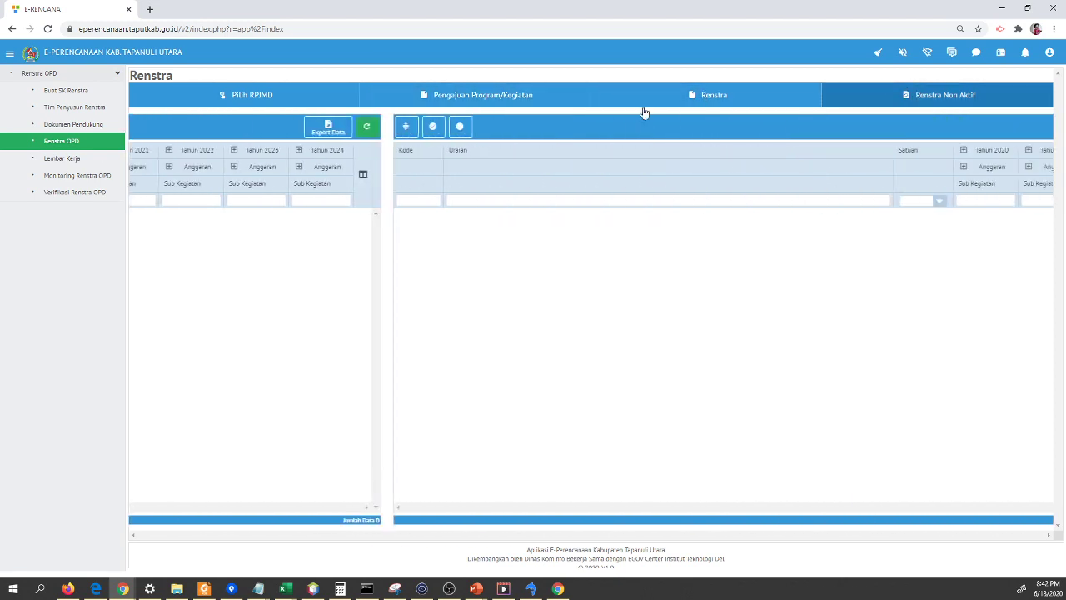
click(460, 98)
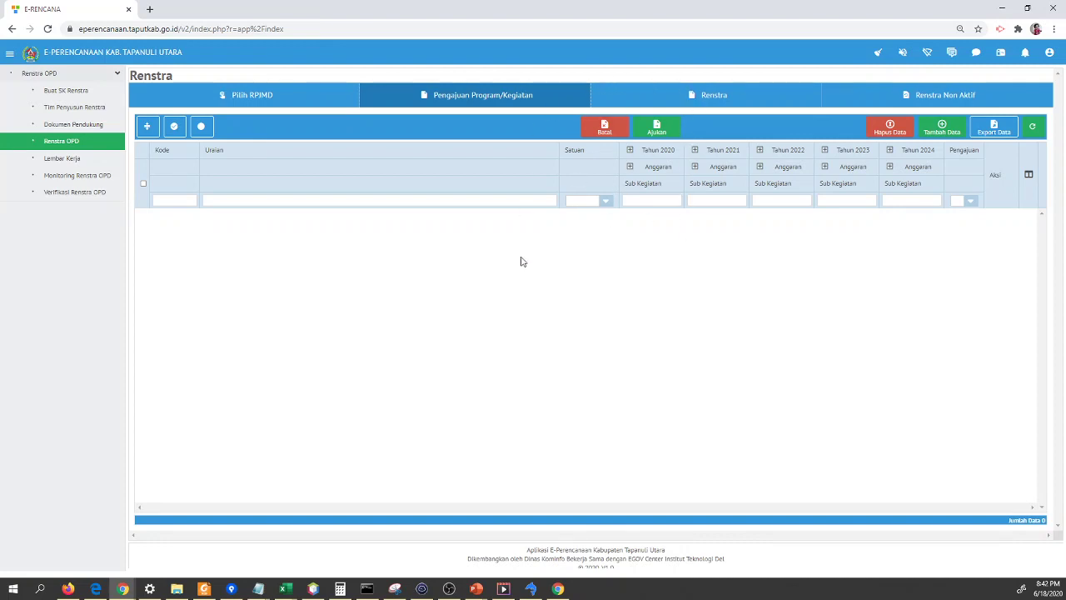
click(665, 102)
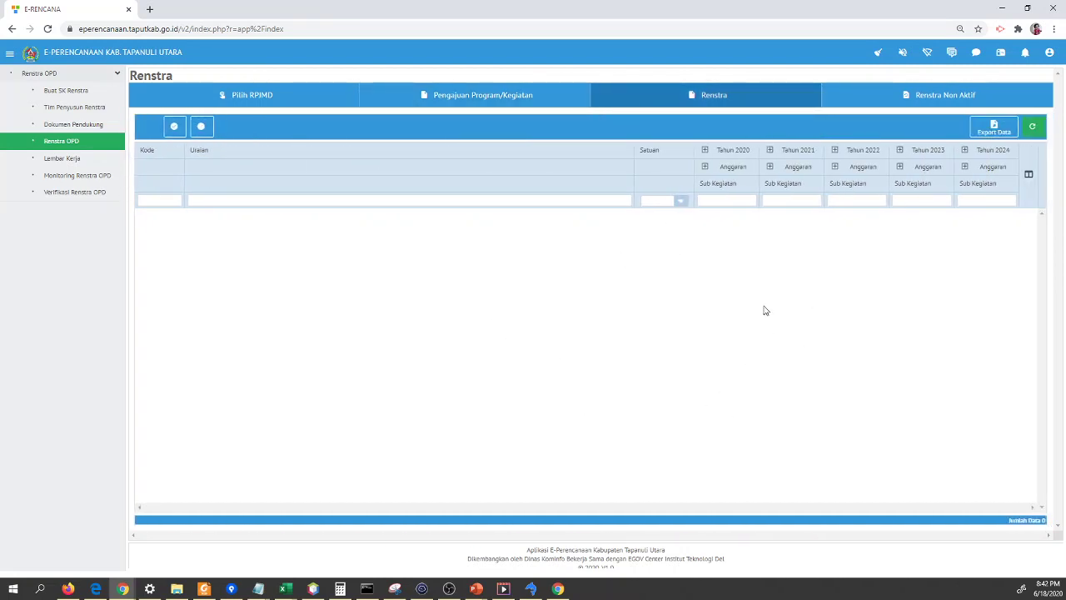
click(546, 91)
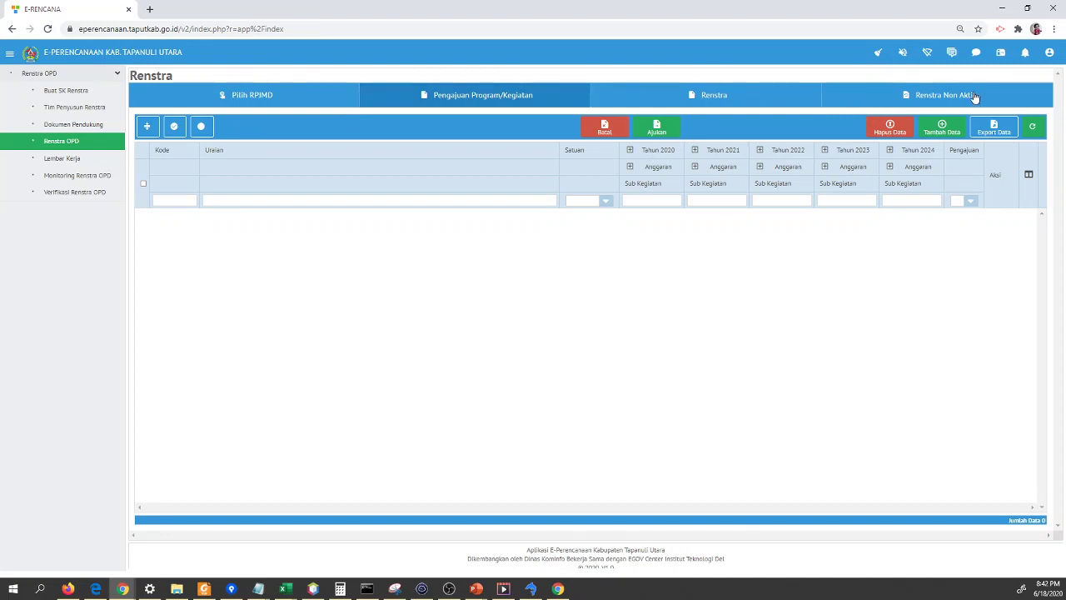
click(908, 98)
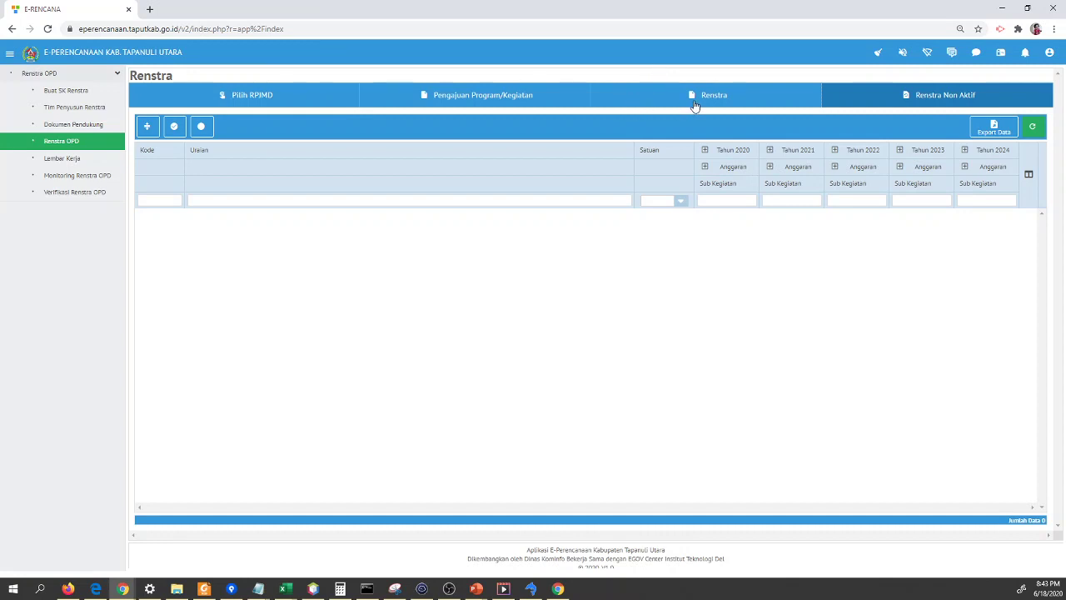
Step: Start a new entry in Pengajuan Program/Kegiatan and bring up its sub kegiatan selection list
click(490, 103)
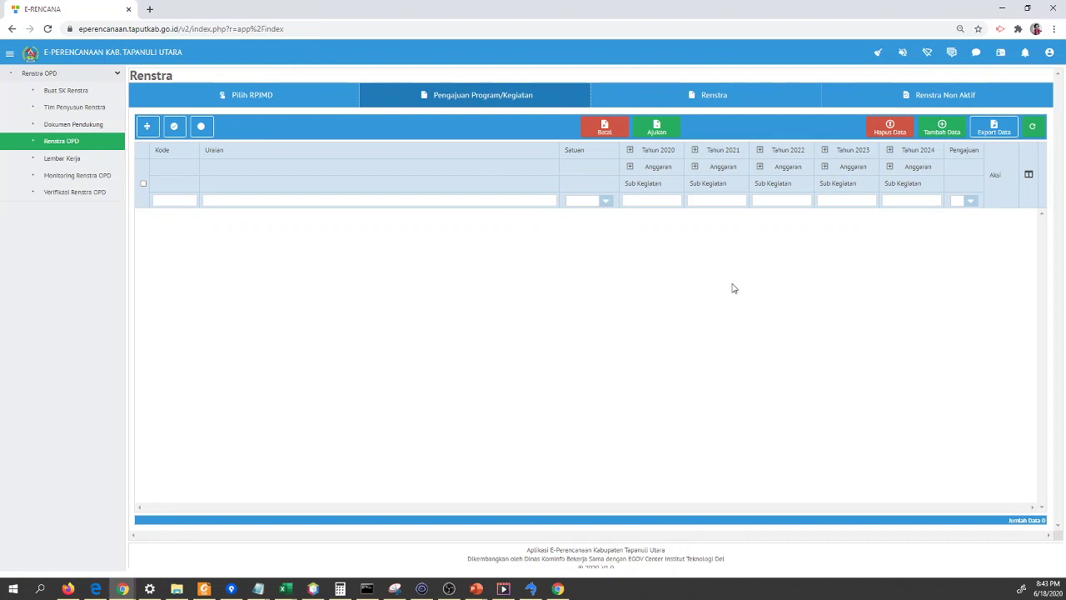
click(941, 130)
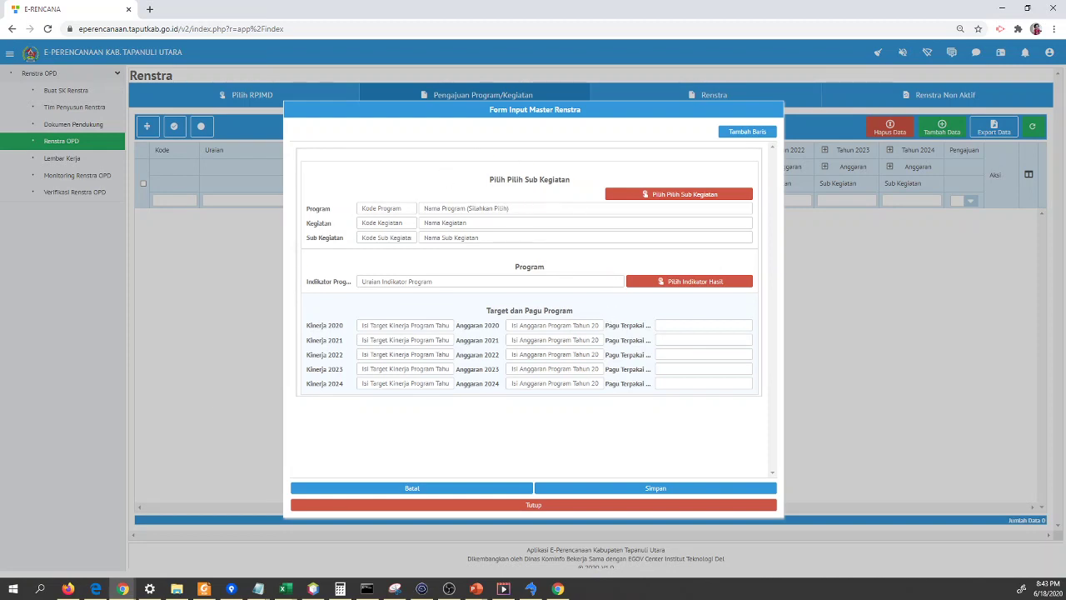
click(449, 589)
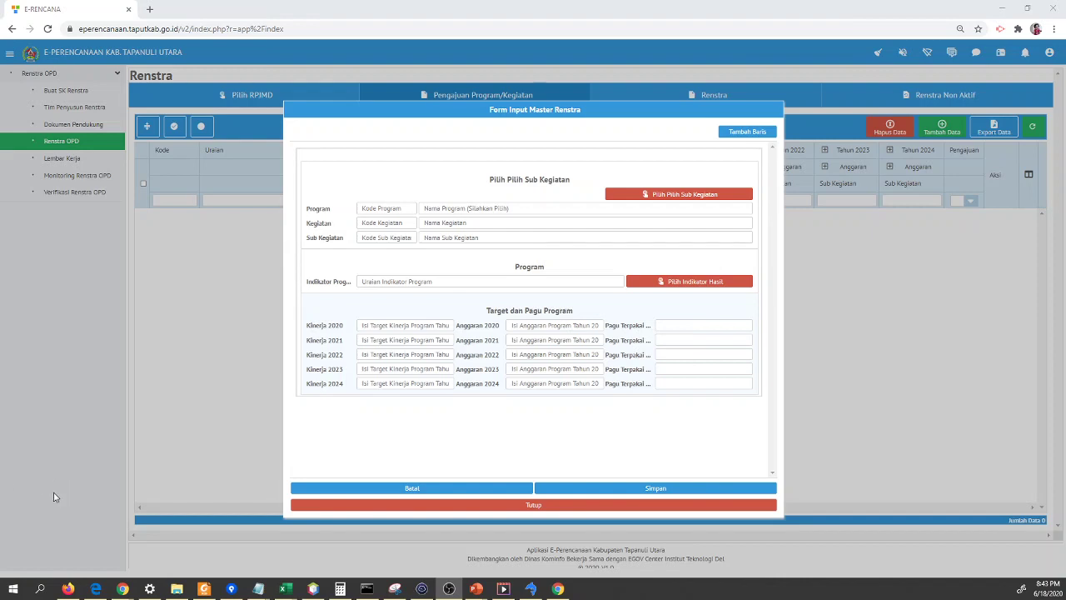
click(671, 195)
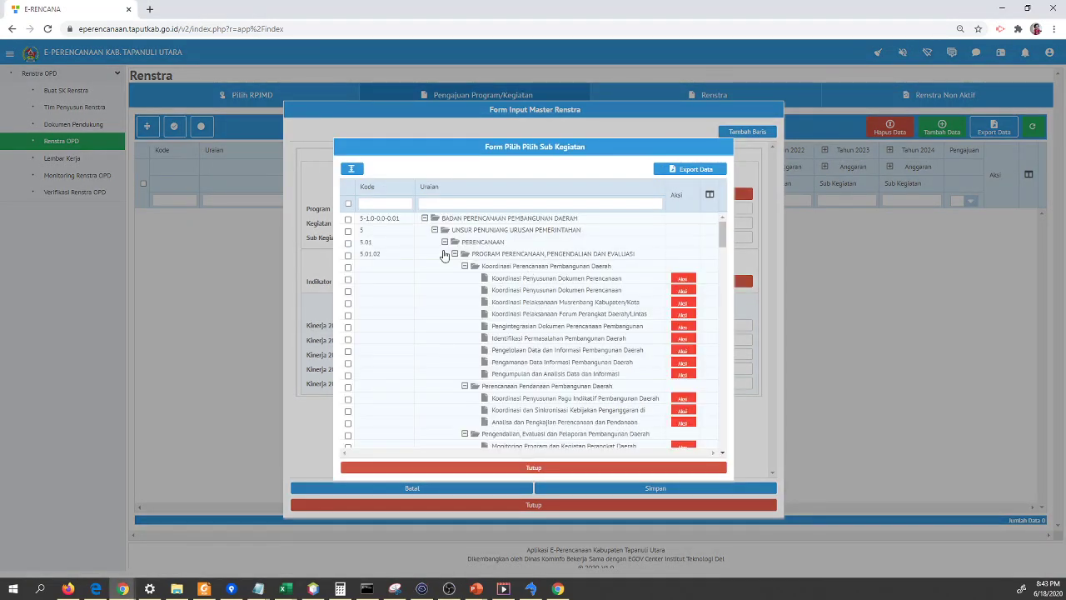
Step: Collapse the whole sub kegiatan tree and expand BADAN PERENCANAAN PEMBANGUNAN DAERAH down through UNSUR PENUNJANG URUSAN PEMERINTAHAN
click(351, 171)
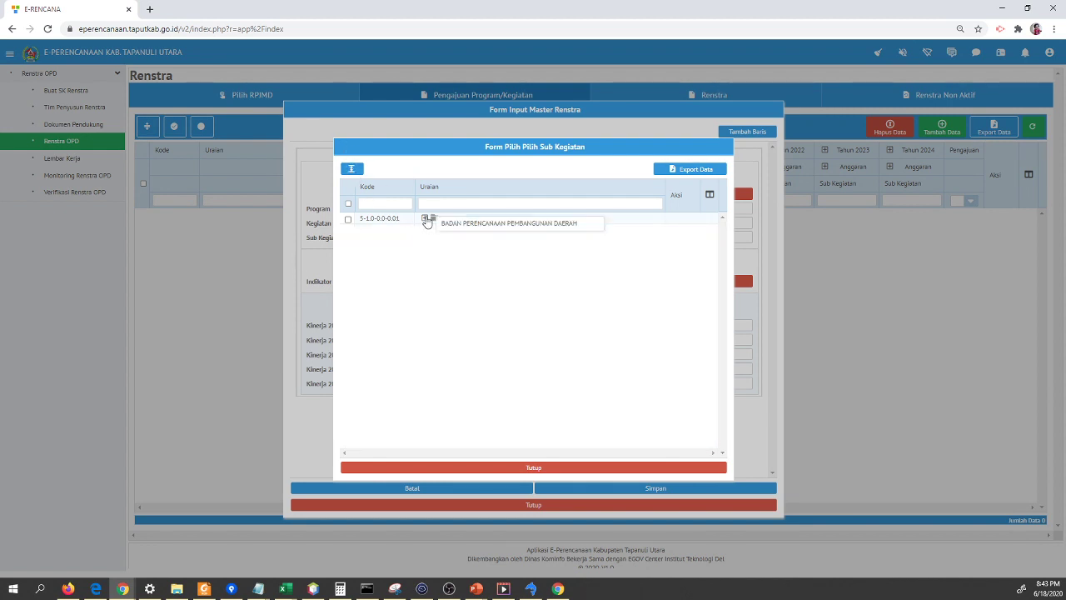
click(426, 219)
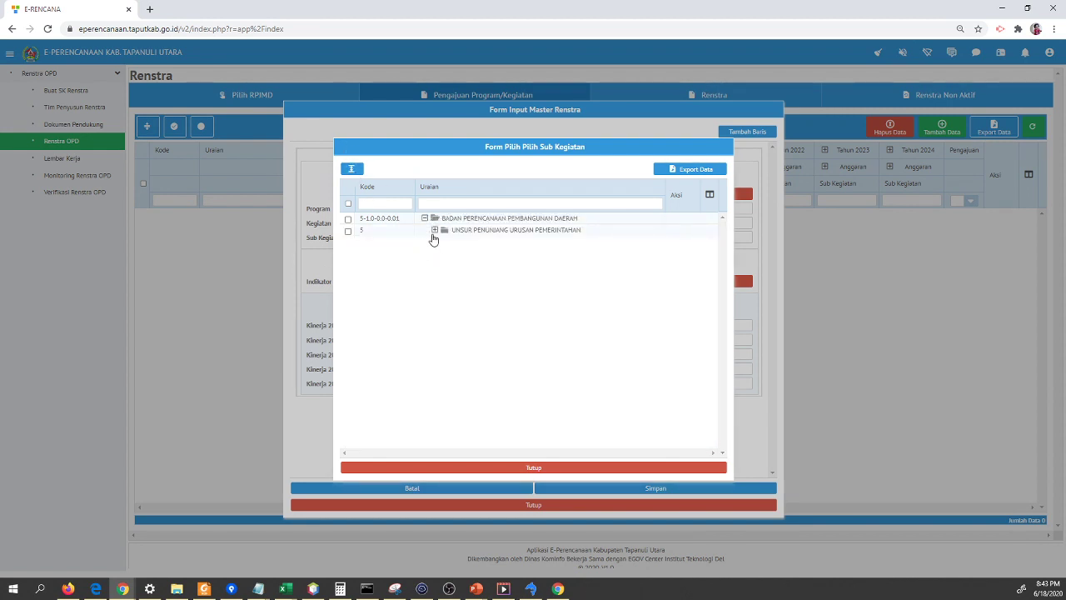
click(434, 231)
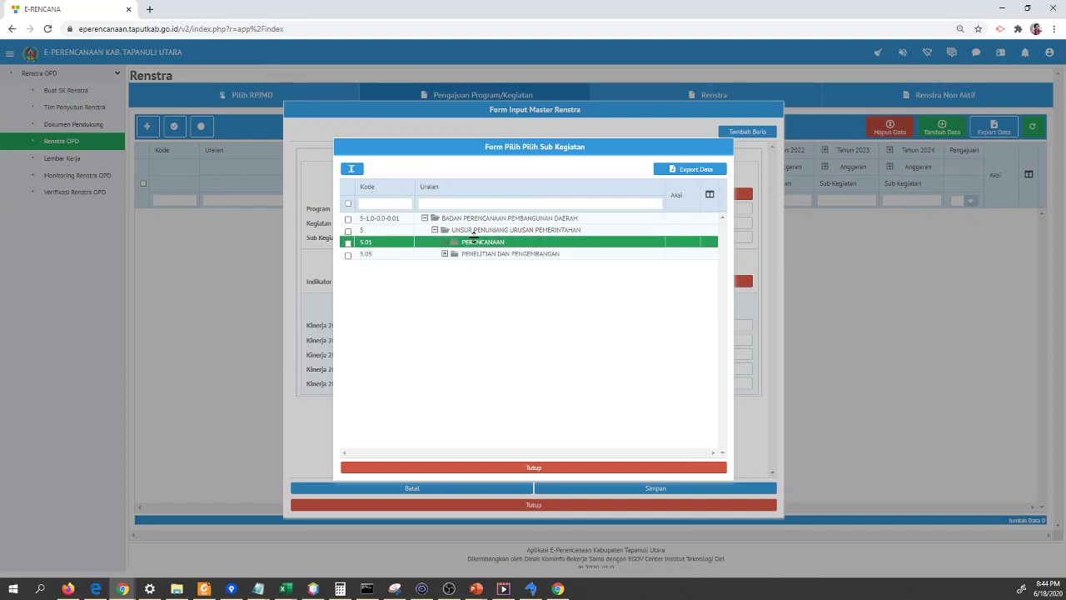
Step: Expand the 5.01 PERENCANAAN branch and highlight its 5.01.01 PROGRAM PENUNJANG URUSAN PEMERINTAHAN DAERAH row
drag(469, 228, 479, 234)
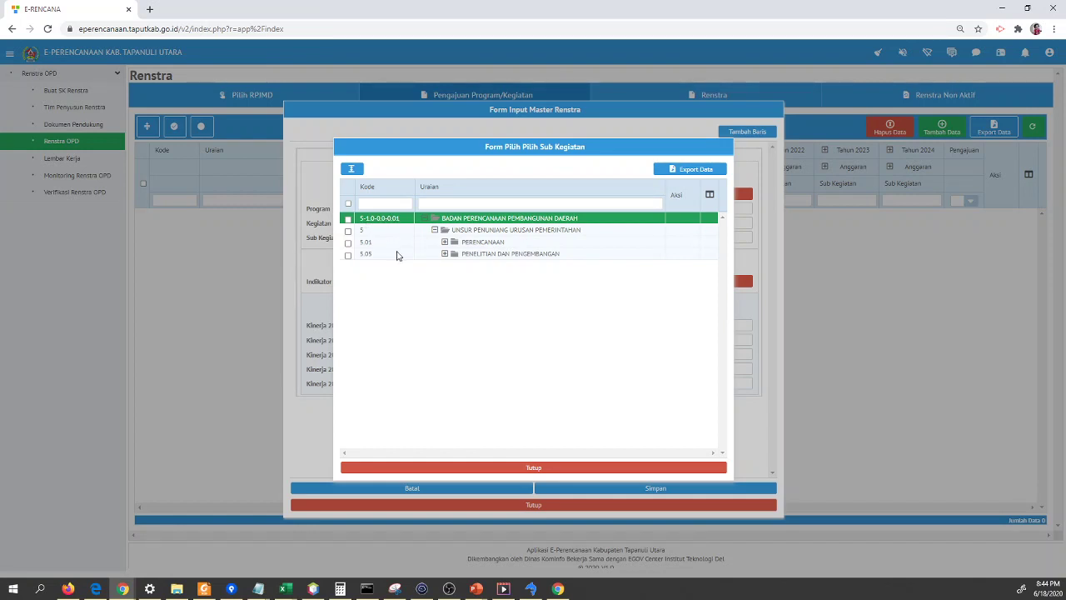
click(483, 234)
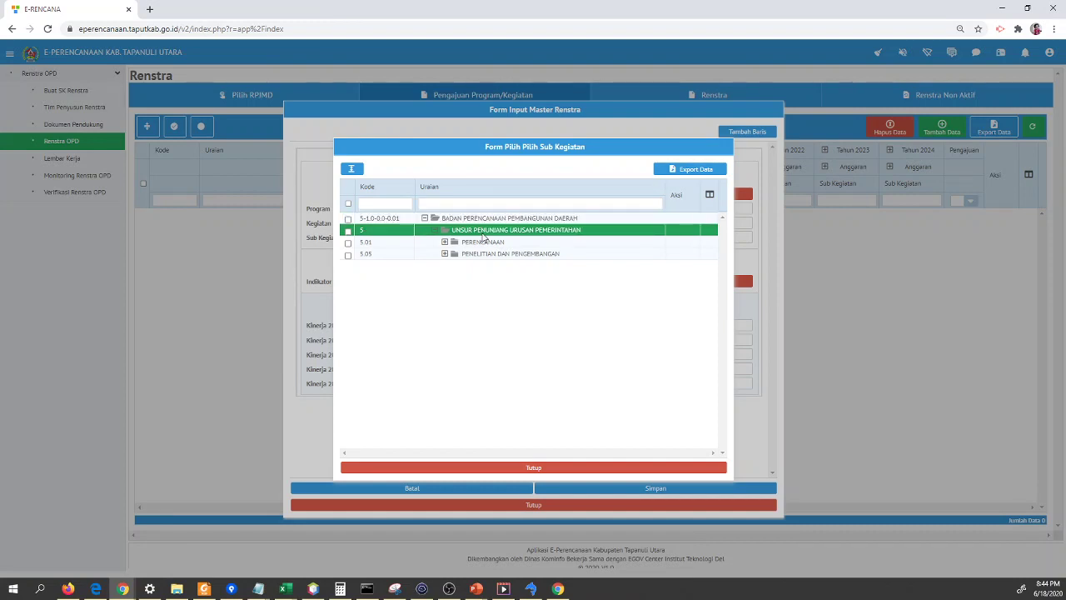
key(Down)
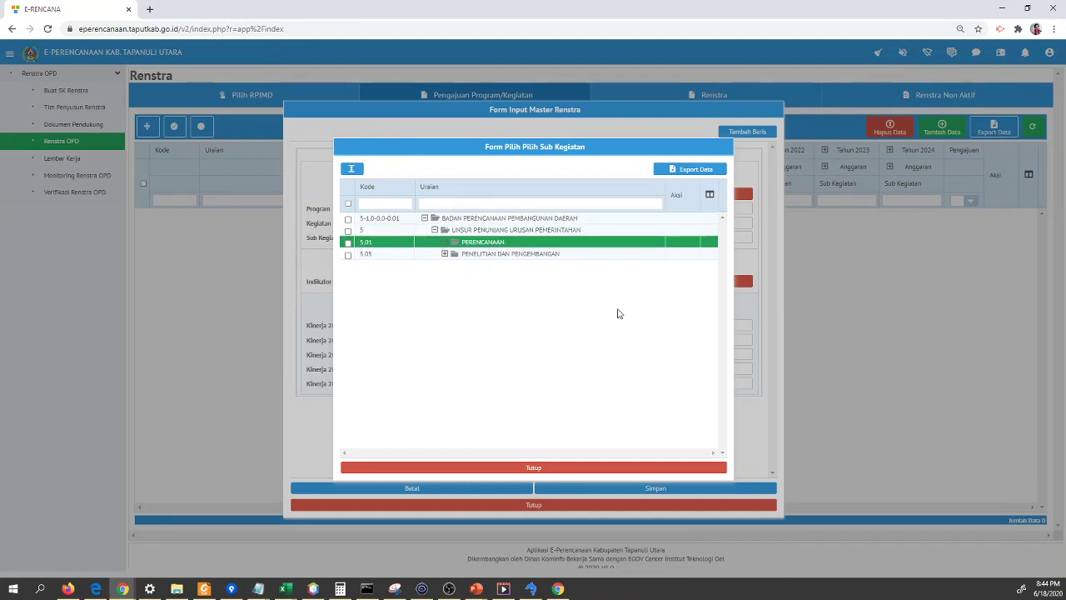
key(Up)
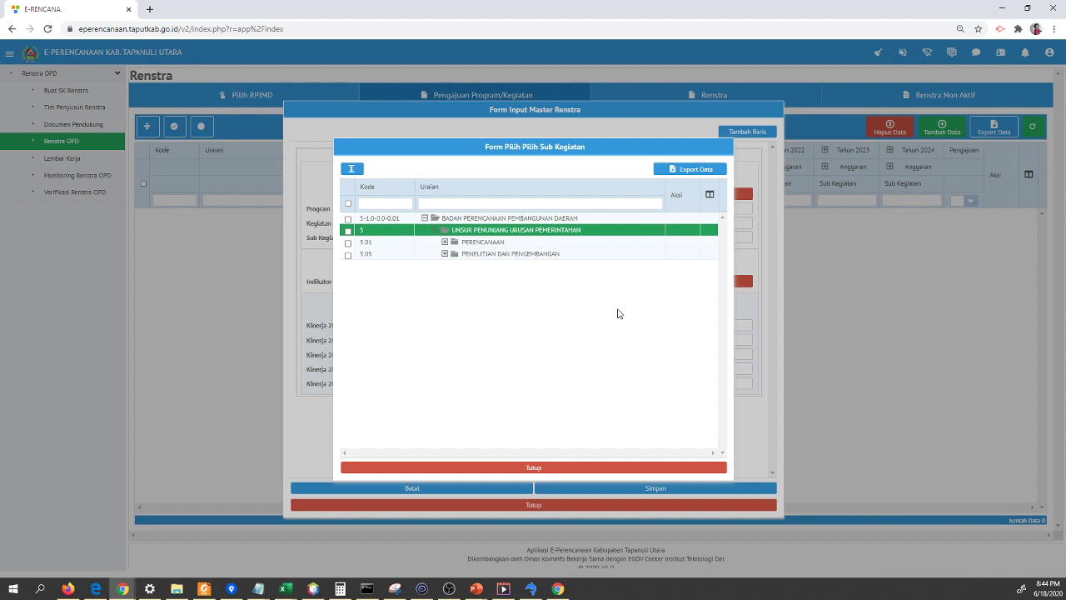
key(Down)
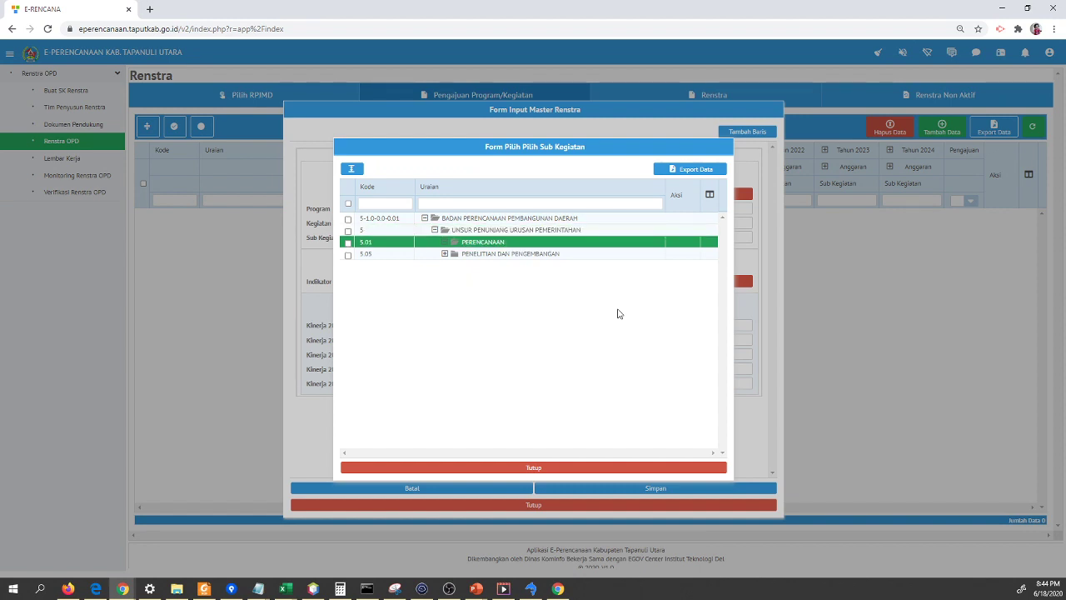
key(Right)
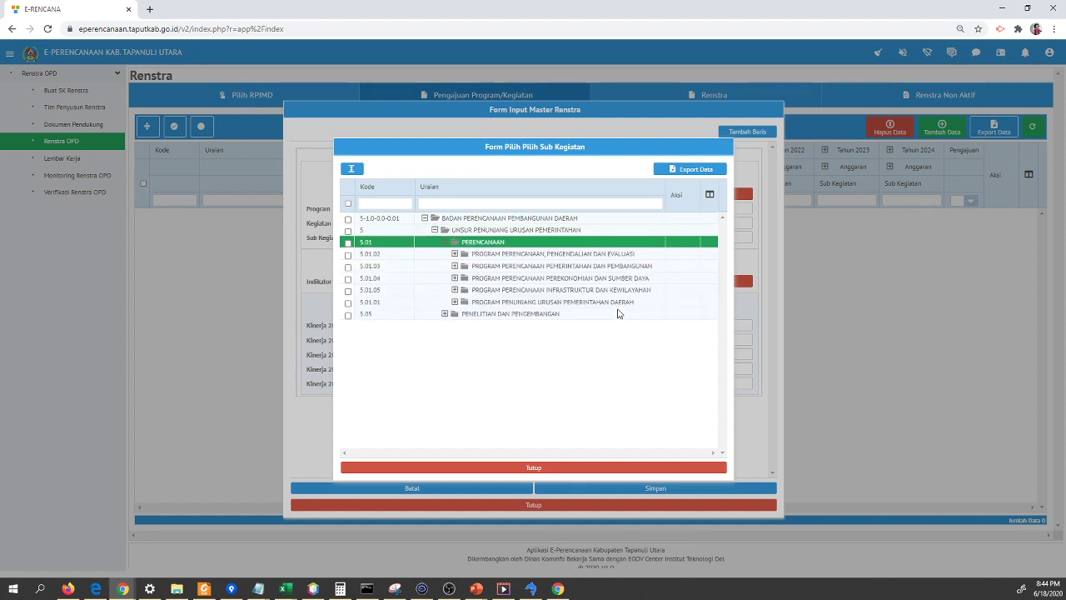
key(Down)
key(Down)
key(Down)
key(Down)
key(Down)
key(Down)
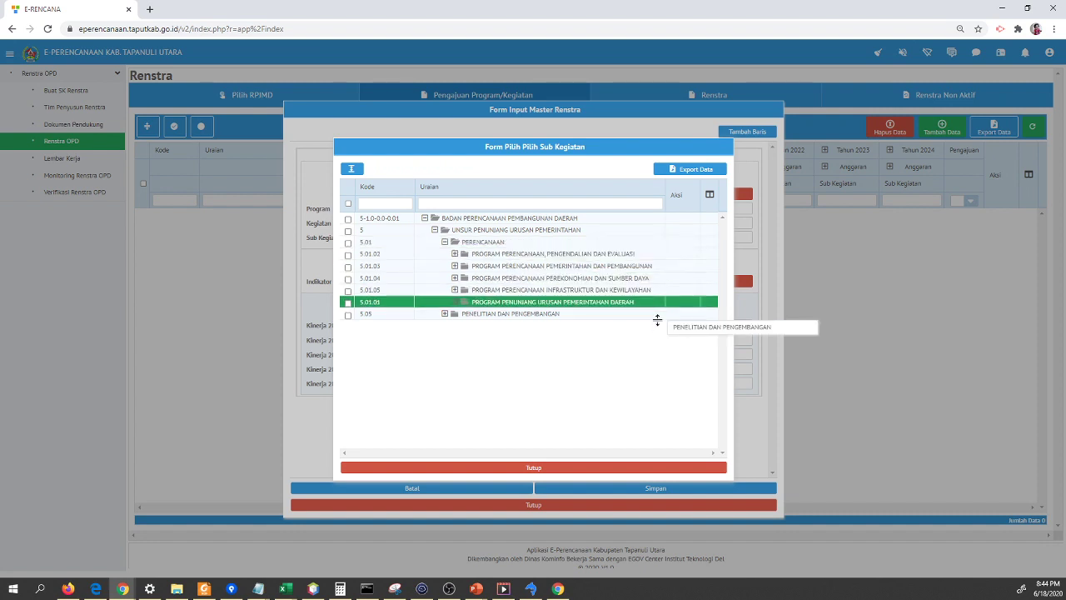
Step: Expand 5.05 PENELITIAN DAN PENGEMBANGAN, and open 5.01.02 PROGRAM PERENCANAAN, PENGENDALIAN DAN EVALUASI down to the sub kegiatan of Koordinasi Perencanaan Pembangunan Daerah
key(Right)
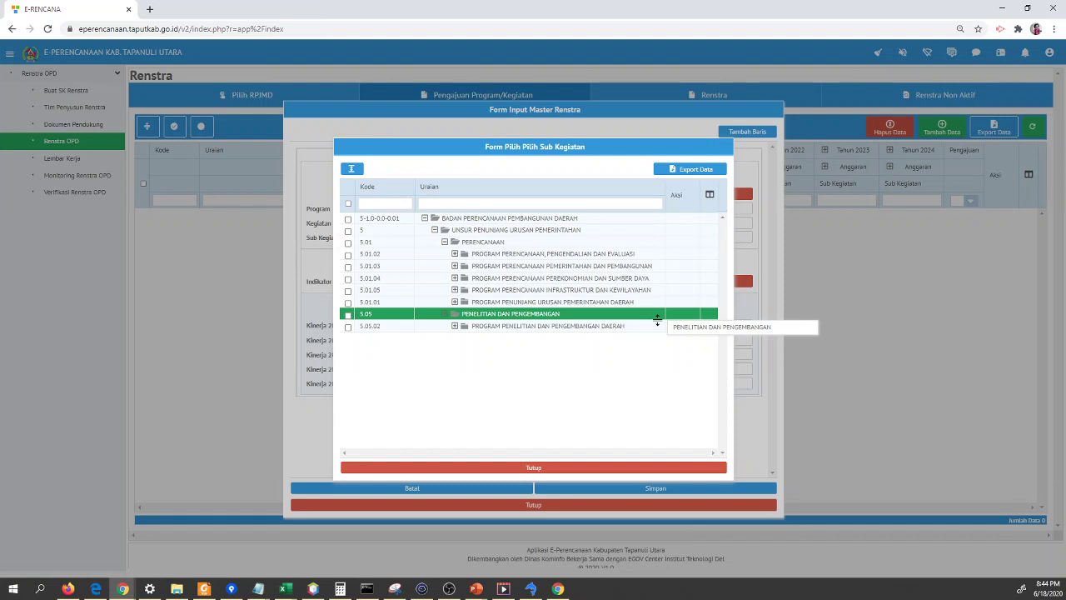
key(Up)
key(Up)
key(Up)
key(Up)
key(Up)
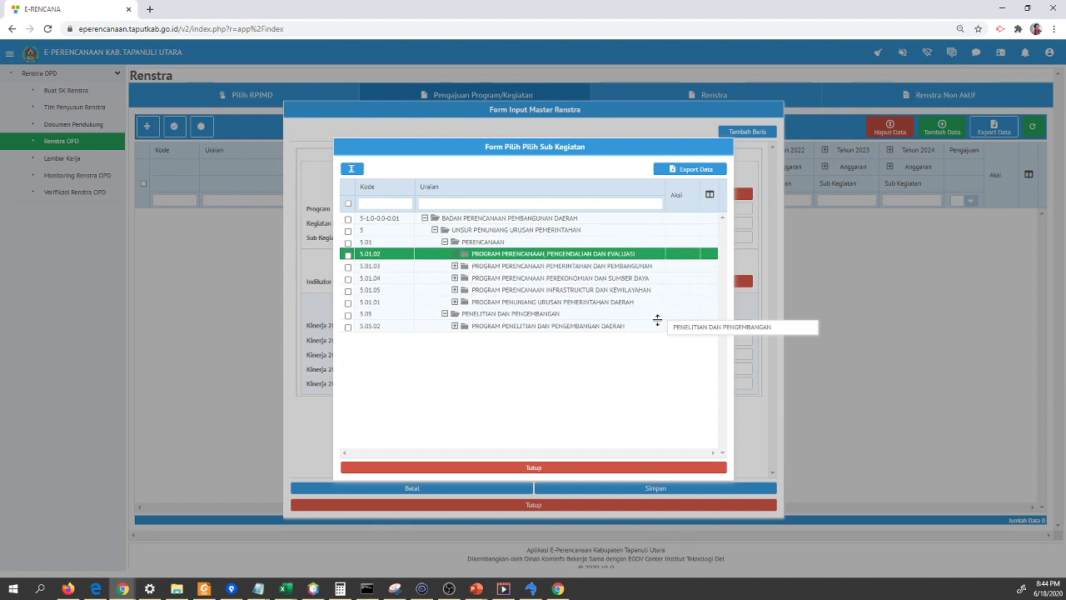
key(Right)
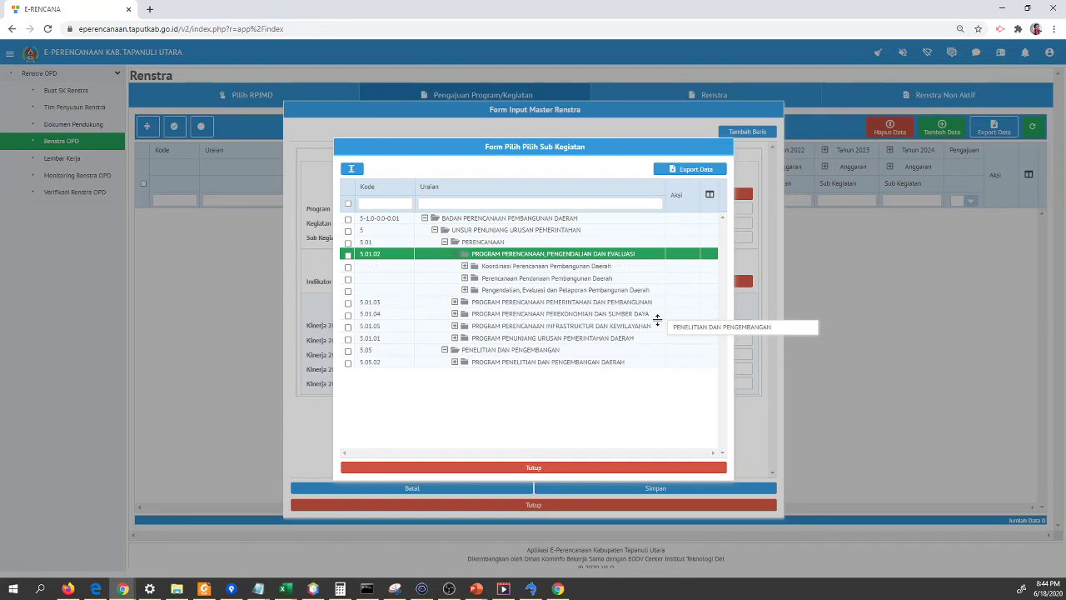
key(Down)
key(Right)
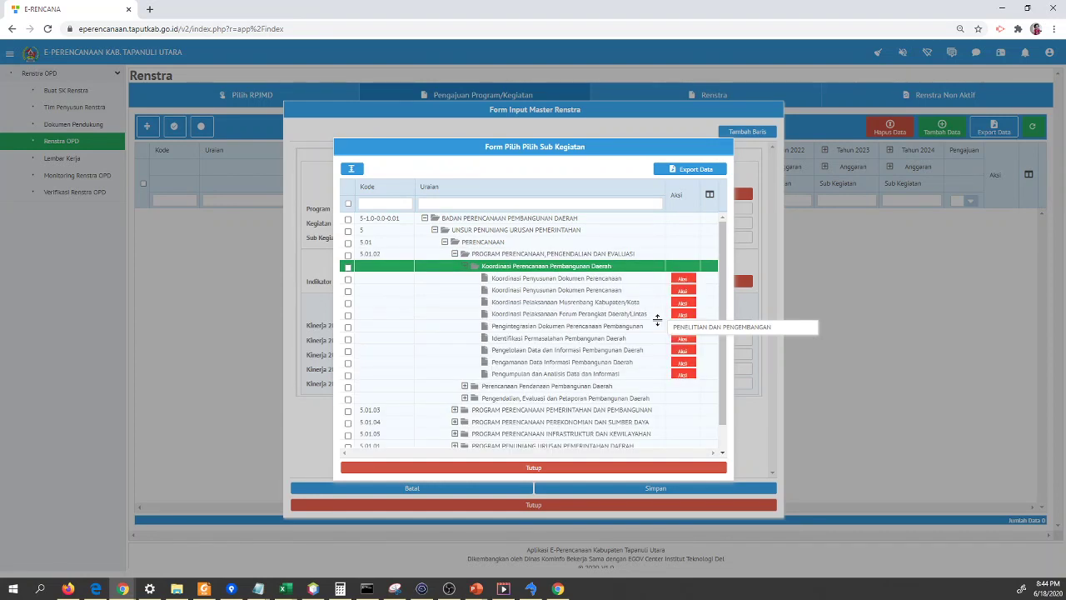
Step: Look through the sub kegiatan rows listed under Koordinasi Perencanaan Pembangunan Daerah
key(Down)
key(Down)
key(Down)
key(Down)
key(Down)
key(Down)
key(Down)
key(Down)
key(Down)
key(Down)
key(Down)
key(Down)
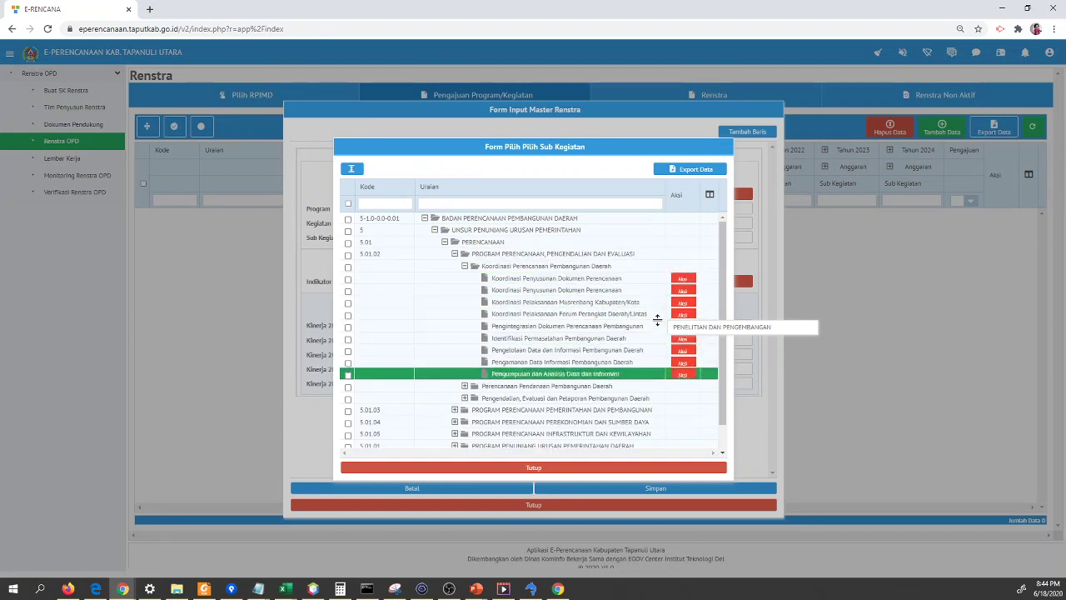
key(Up)
key(Up)
key(Up)
key(Up)
key(Up)
key(Up)
key(Up)
key(Up)
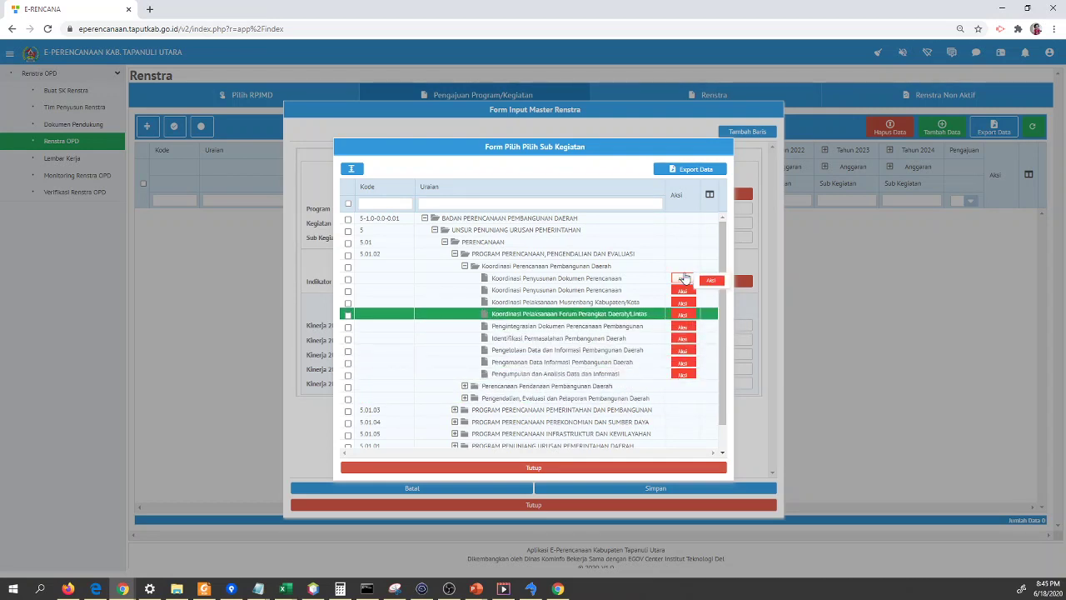
click(632, 279)
click(629, 293)
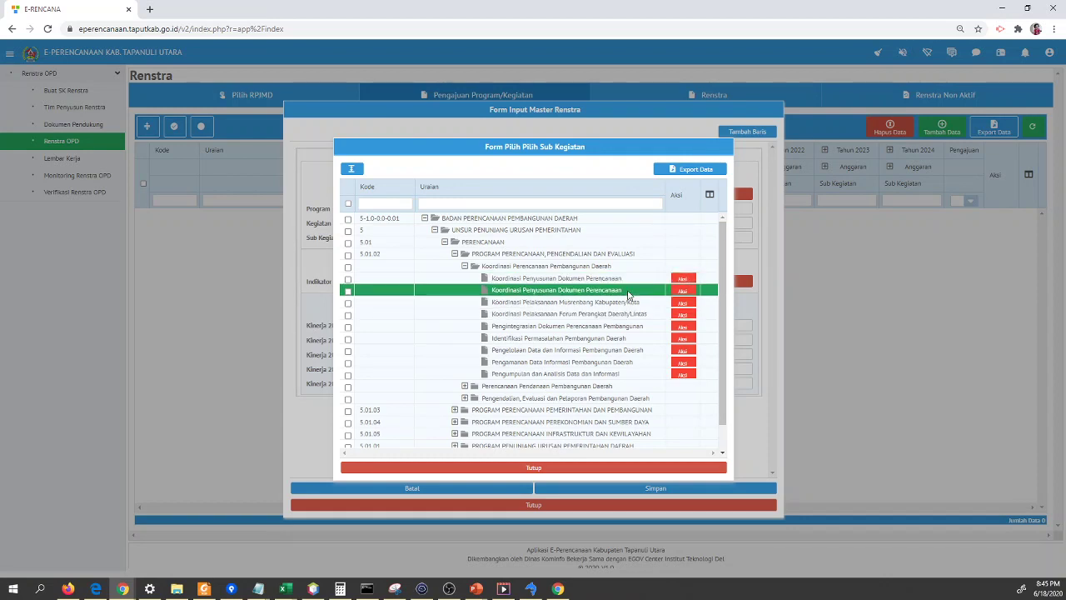
click(628, 305)
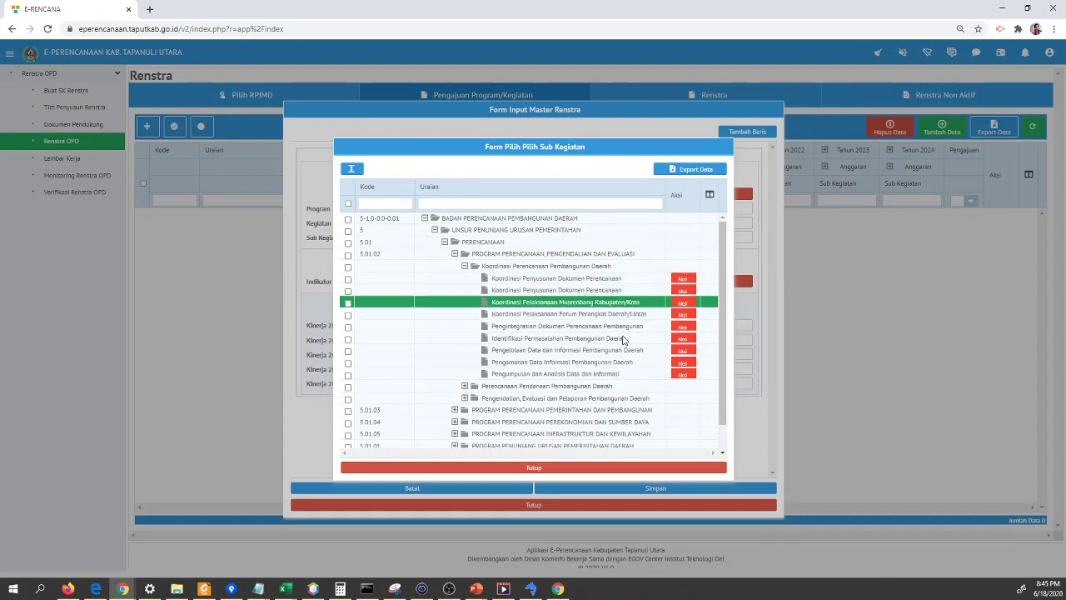
click(596, 326)
click(597, 340)
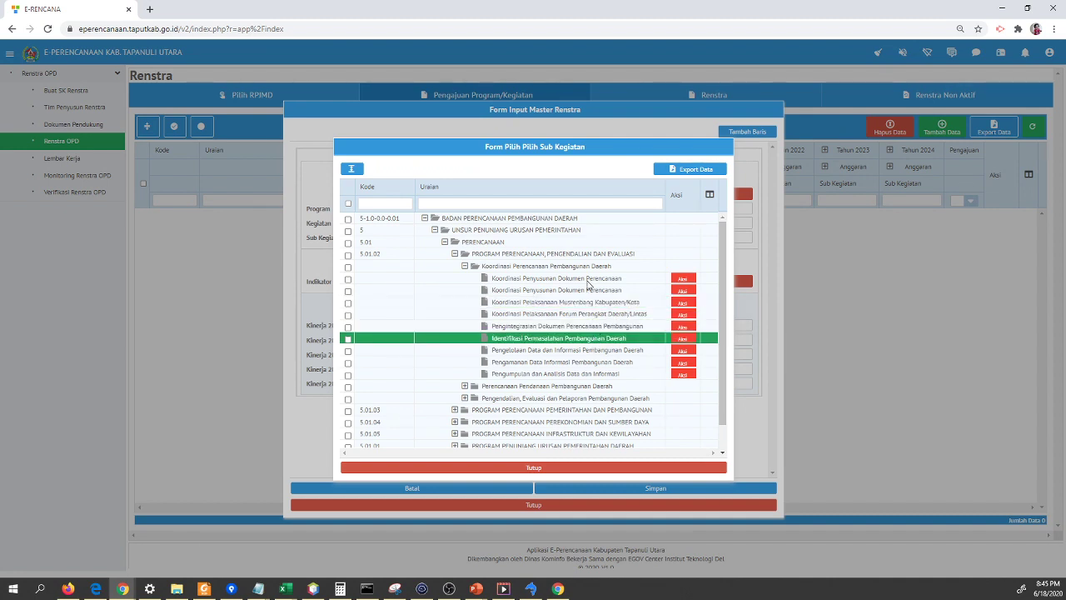
click(580, 270)
Step: Expand every branch of the sub kegiatan tree and highlight rows under Koordinasi Perencanaan Pembangunan Daerah
click(708, 196)
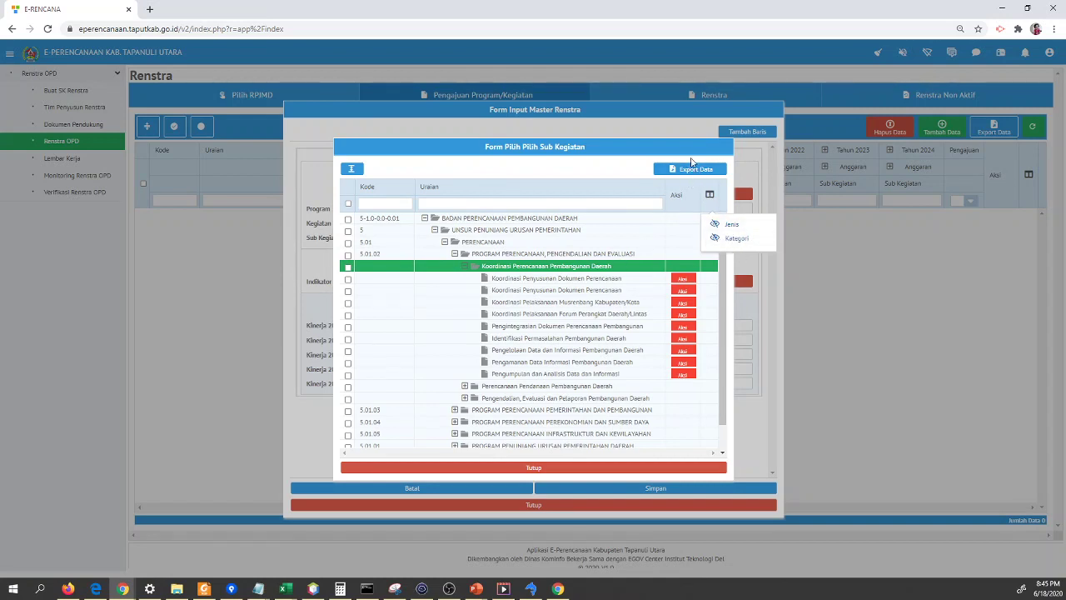
click(352, 169)
click(353, 169)
click(353, 169)
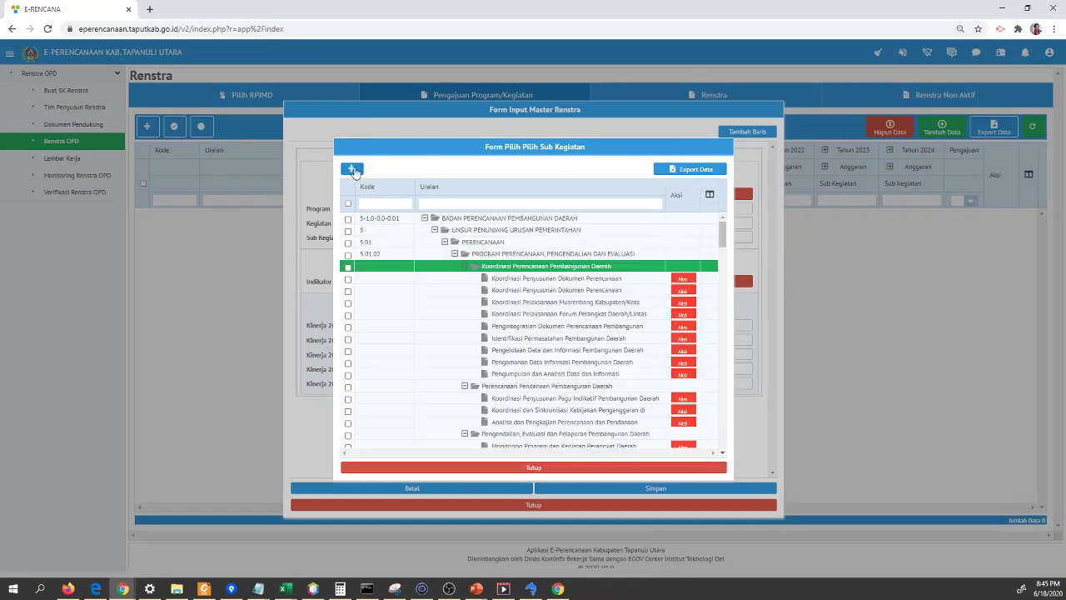
click(515, 281)
click(521, 290)
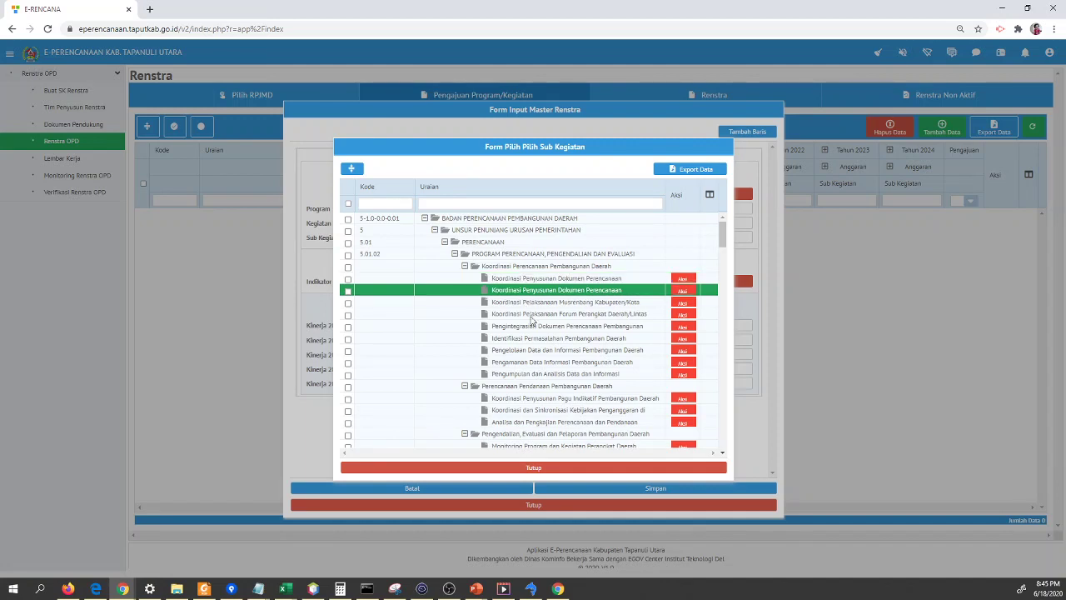
click(530, 314)
Step: Filter the sub kegiatan list by the Uraian text "koordinas", look through the matching rows and clear the filter
click(391, 205)
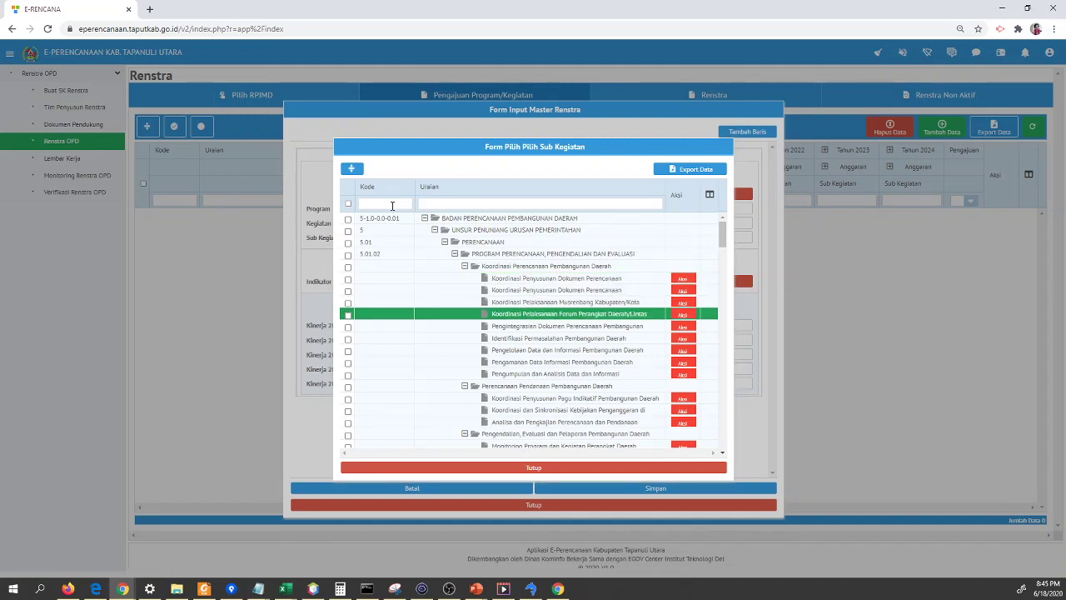
click(469, 206)
text(koordinasi)
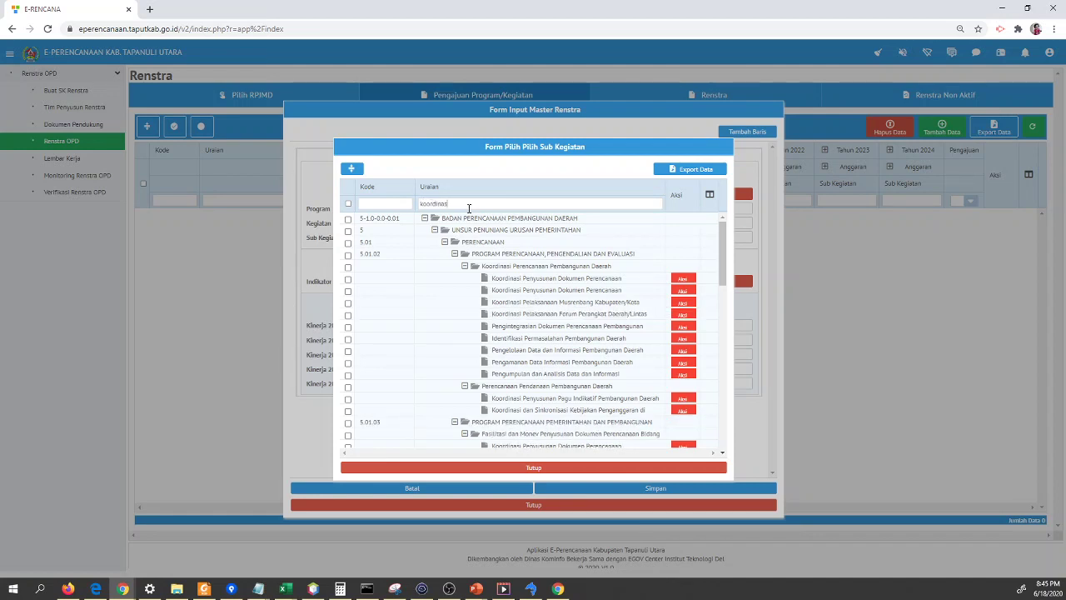
scroll(600, 350, down, 5)
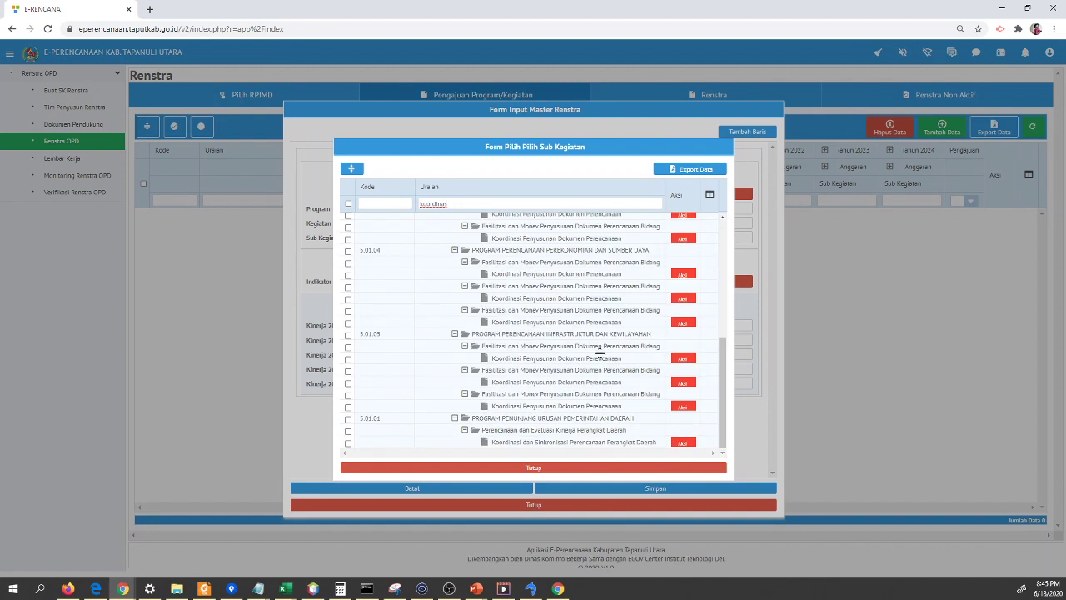
scroll(562, 343, up, 5)
drag(483, 205, 383, 196)
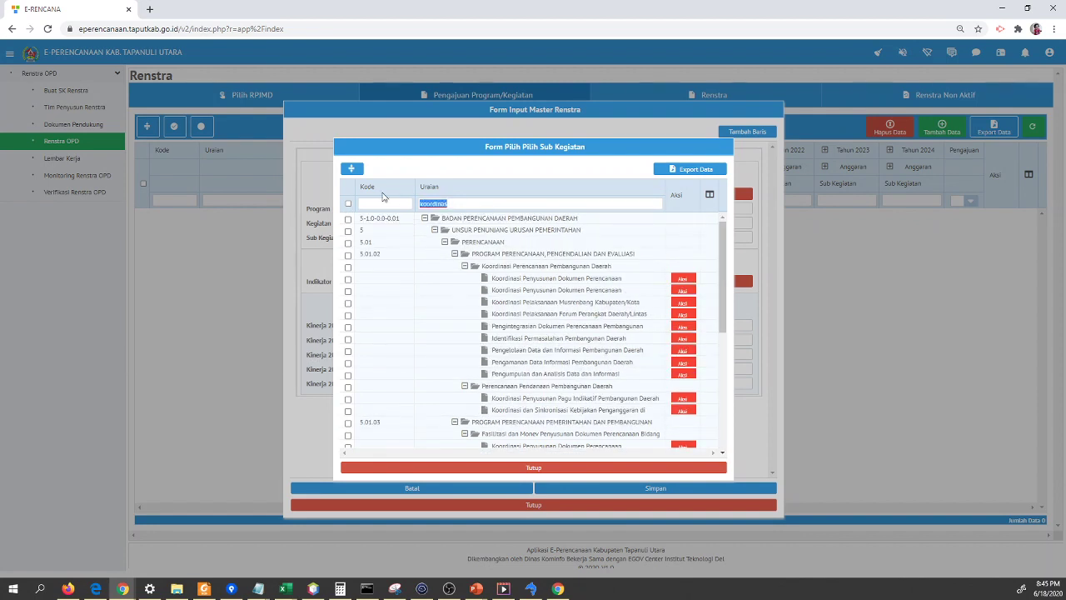
key(BackSpace)
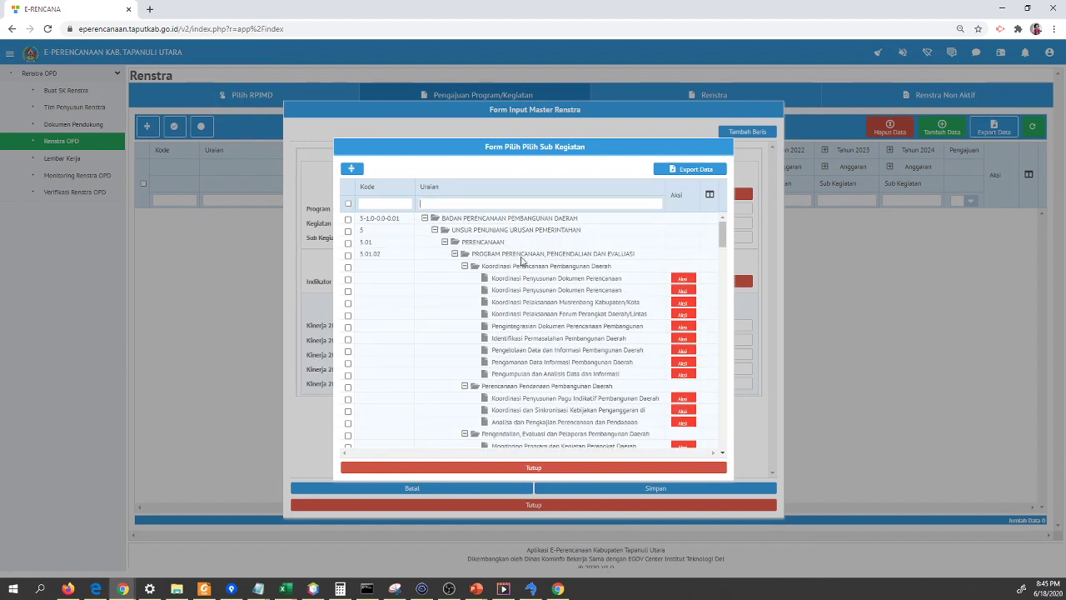
Step: Choose the first Koordinasi Penyusunan Dokumen Perencanaan sub kegiatan under Koordinasi Perencanaan Pembangunan Daerah for the Renstra entry
scroll(546, 341, down, 10)
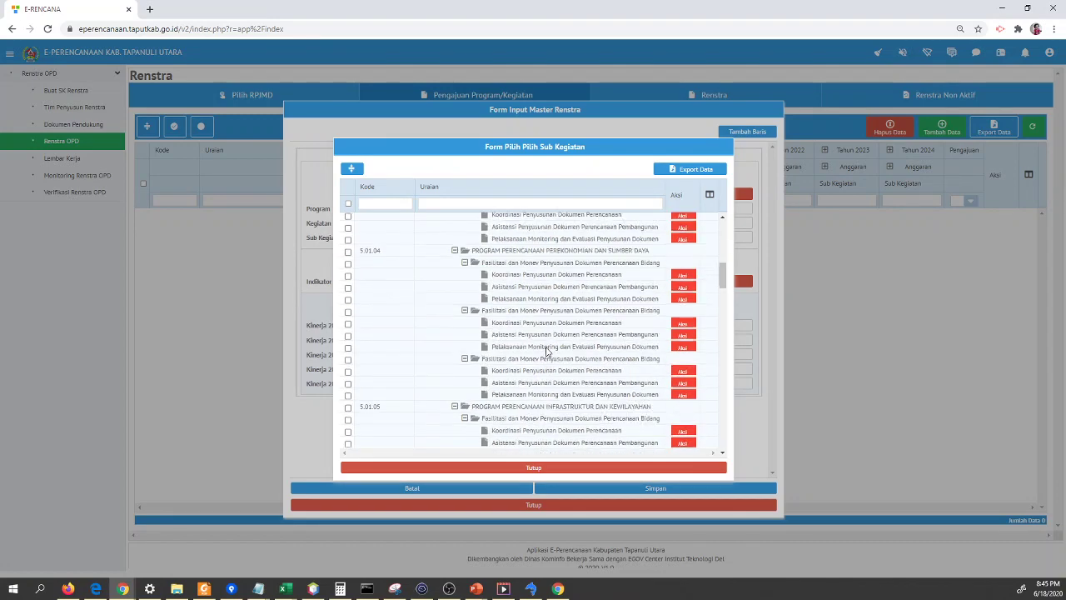
scroll(546, 344, down, 5)
scroll(554, 371, up, 8)
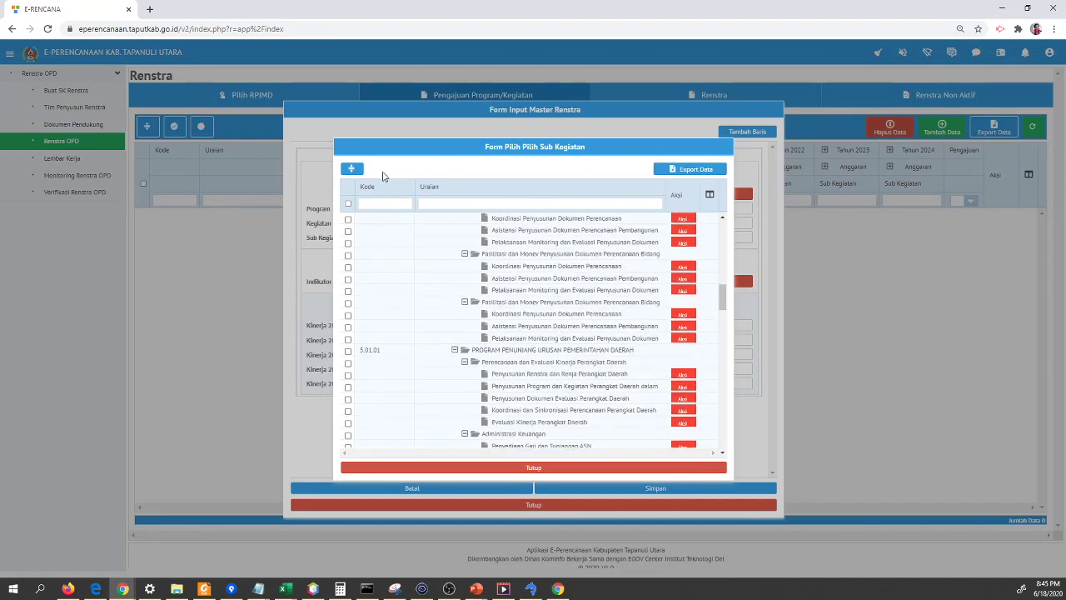
scroll(619, 351, up, 5)
scroll(623, 371, up, 2)
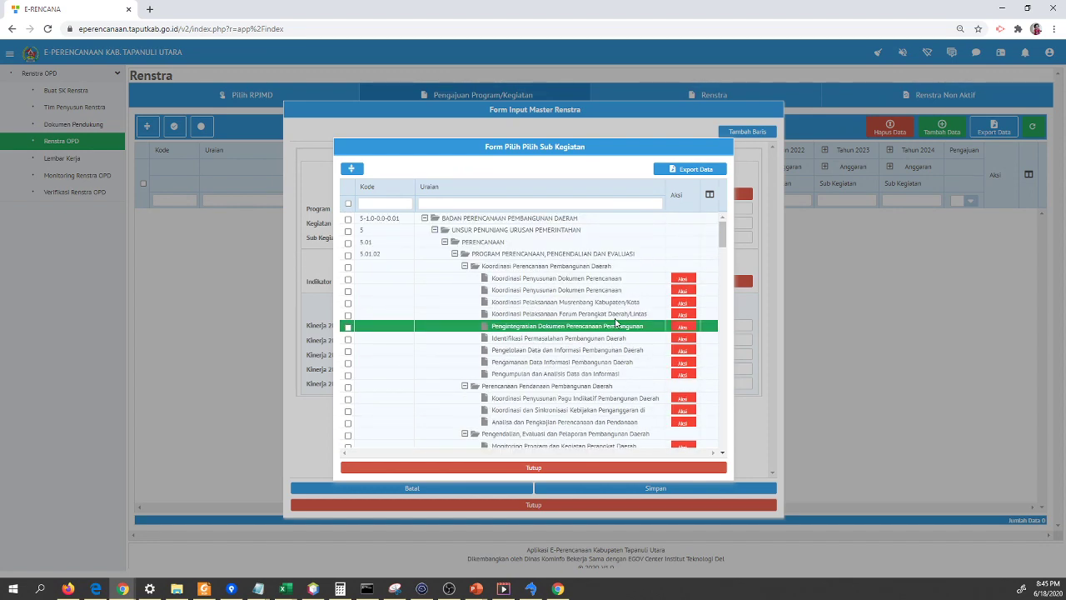
click(566, 266)
click(571, 280)
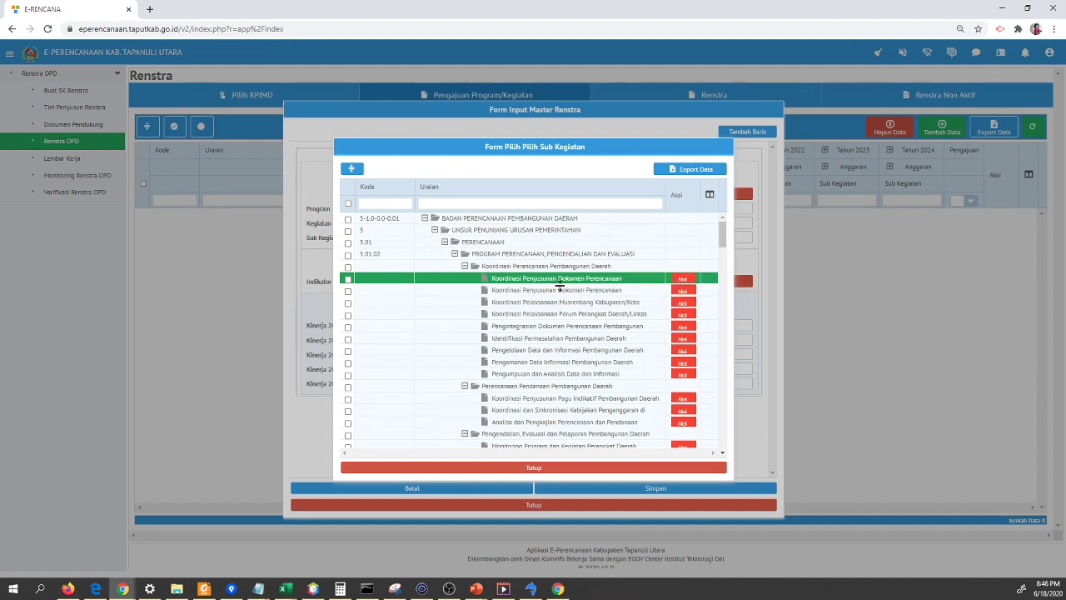
click(681, 280)
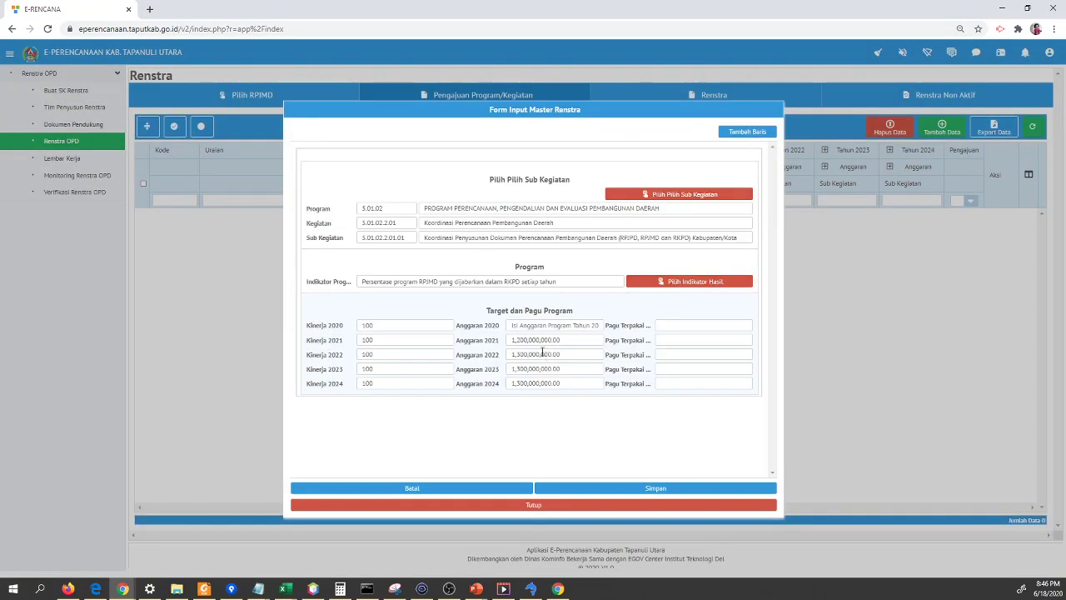
Step: Review the program, kegiatan, sub kegiatan and program indicator filled into the Renstra input form
drag(547, 340, 554, 367)
drag(372, 209, 455, 209)
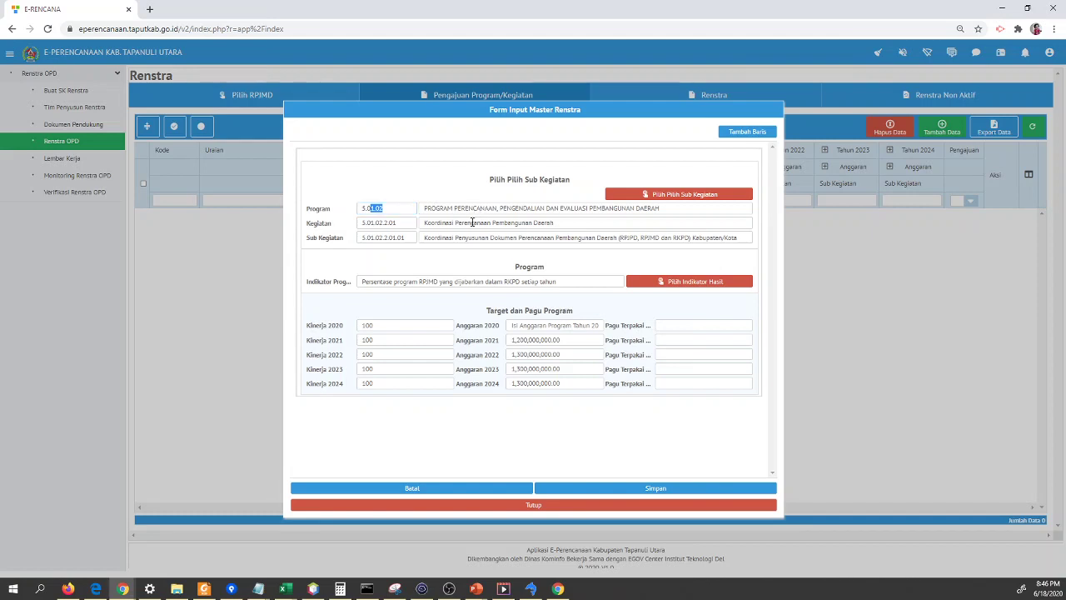
drag(498, 238, 371, 207)
click(461, 209)
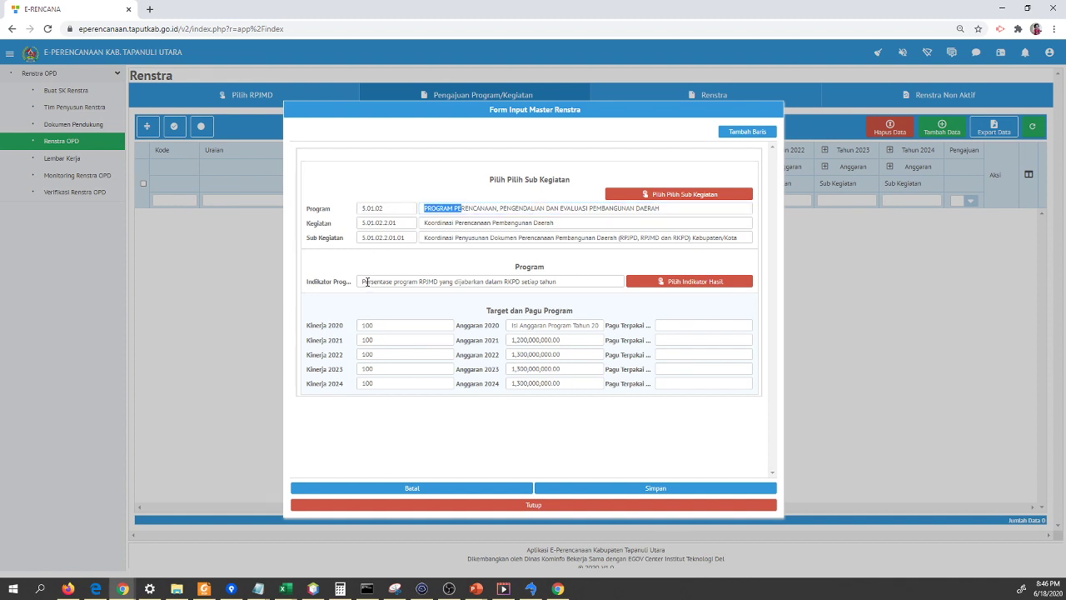
drag(367, 281, 406, 296)
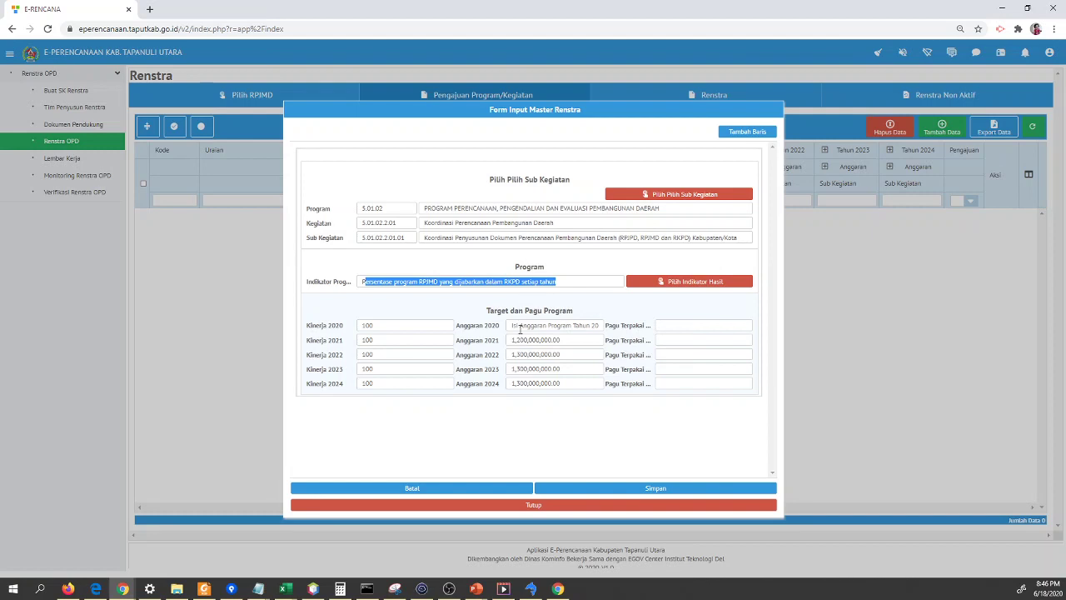
Step: Review the program's Kinerja targets for 2020 to 2024 in the Target dan Pagu Program section
click(420, 327)
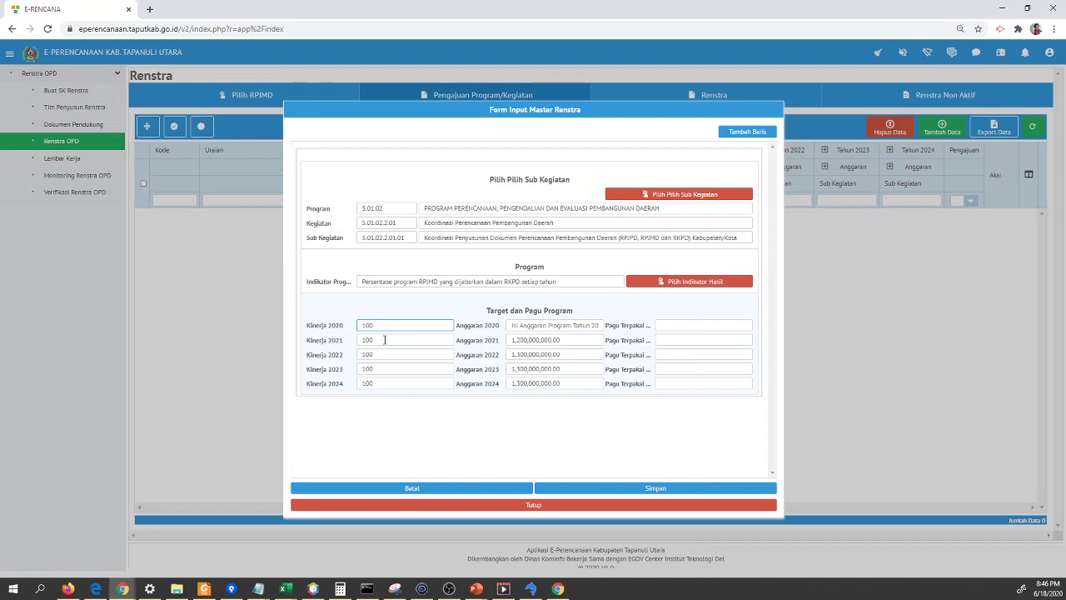
double_click(372, 325)
double_click(367, 341)
click(367, 352)
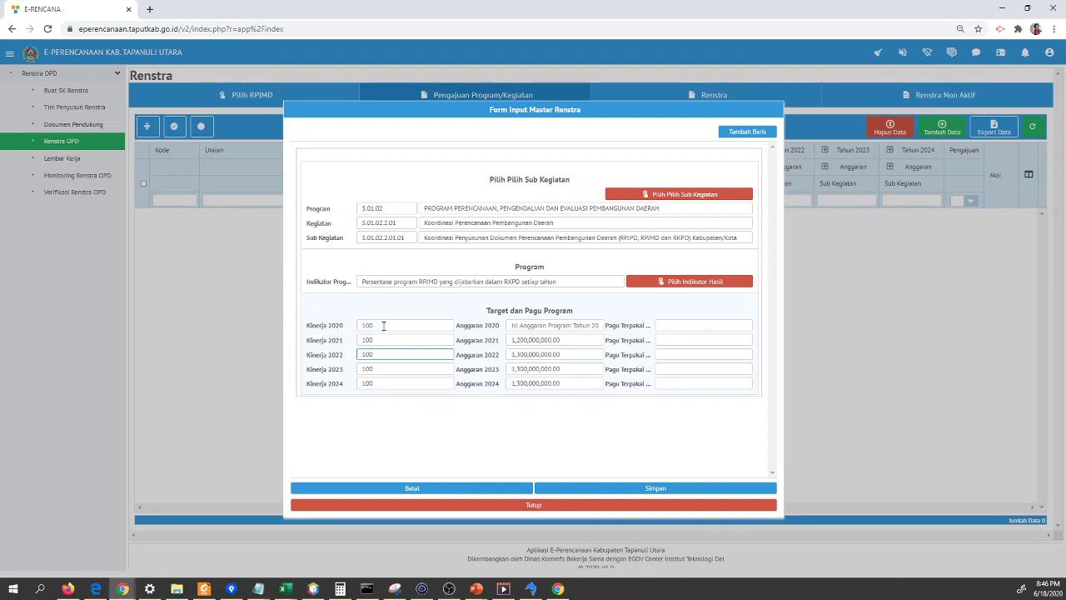
click(381, 326)
click(385, 352)
click(371, 383)
click(379, 369)
click(378, 357)
click(371, 340)
click(372, 326)
click(375, 354)
click(381, 341)
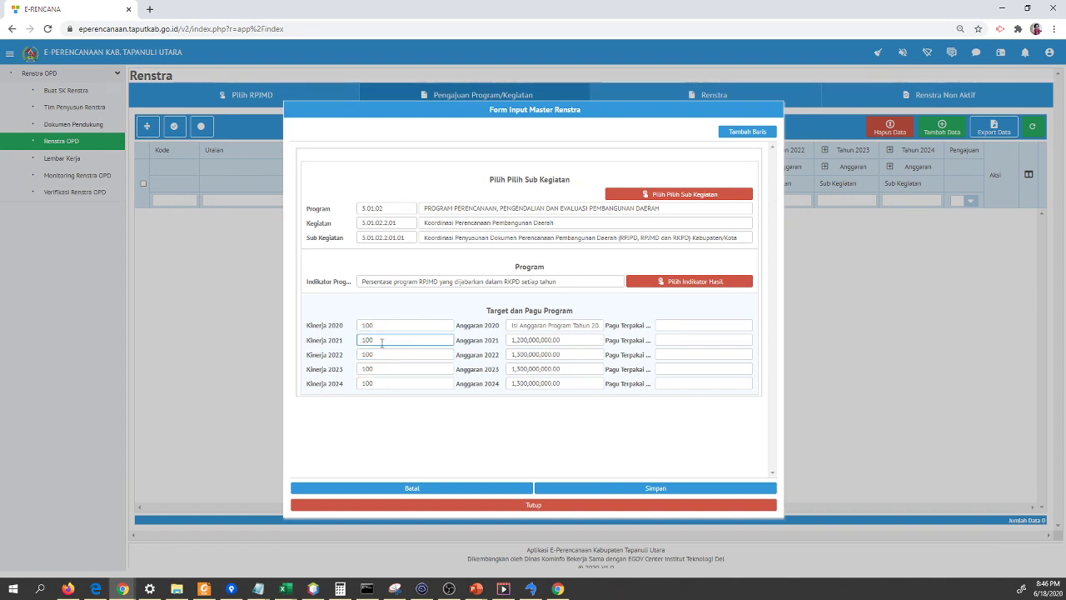
click(376, 326)
click(381, 341)
click(387, 353)
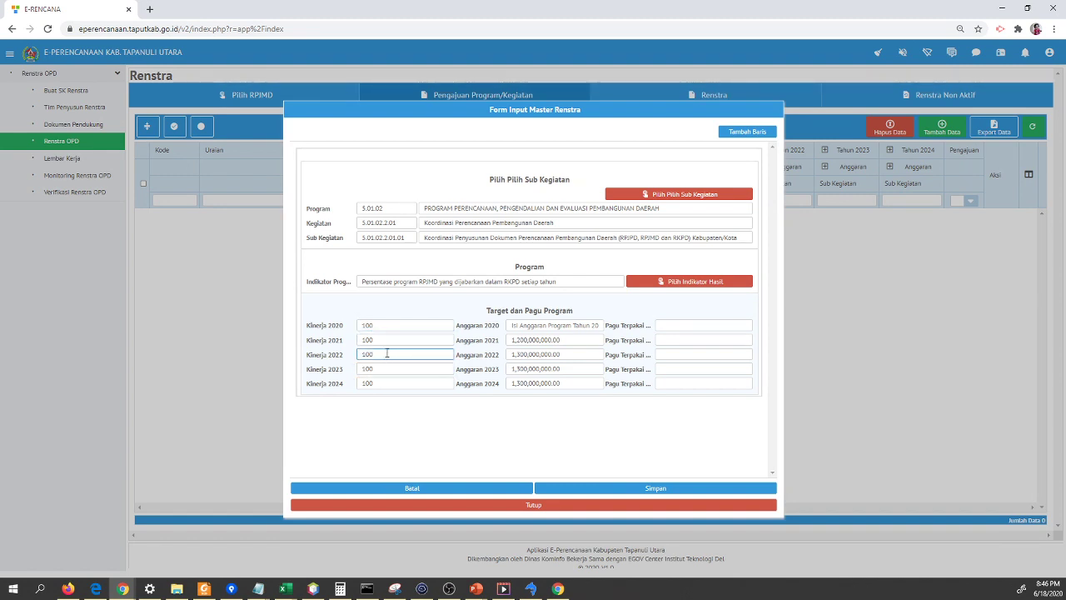
click(379, 327)
click(372, 341)
click(382, 368)
click(382, 328)
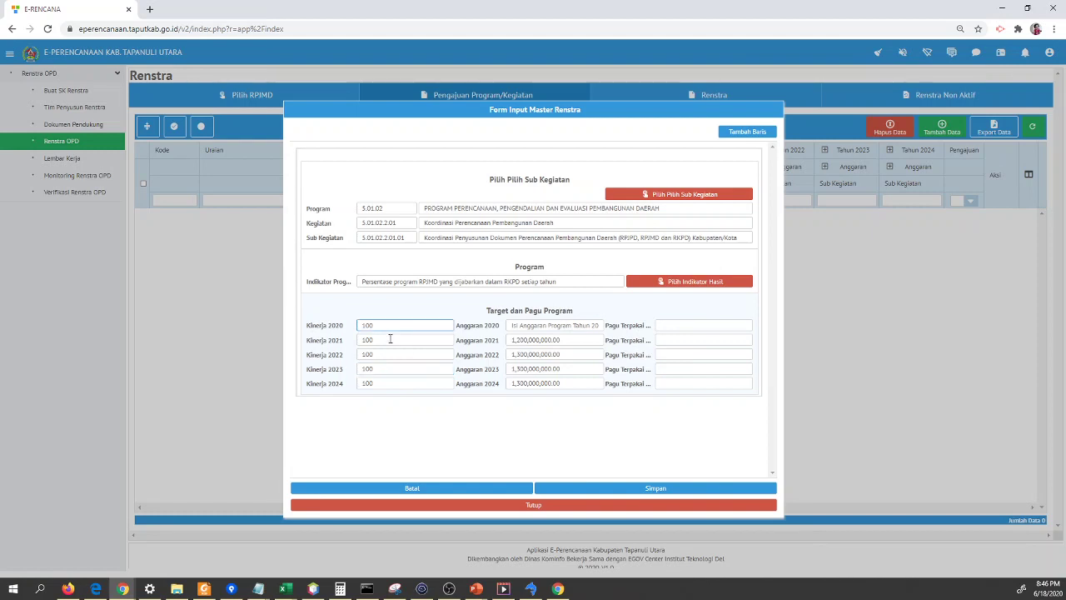
click(391, 340)
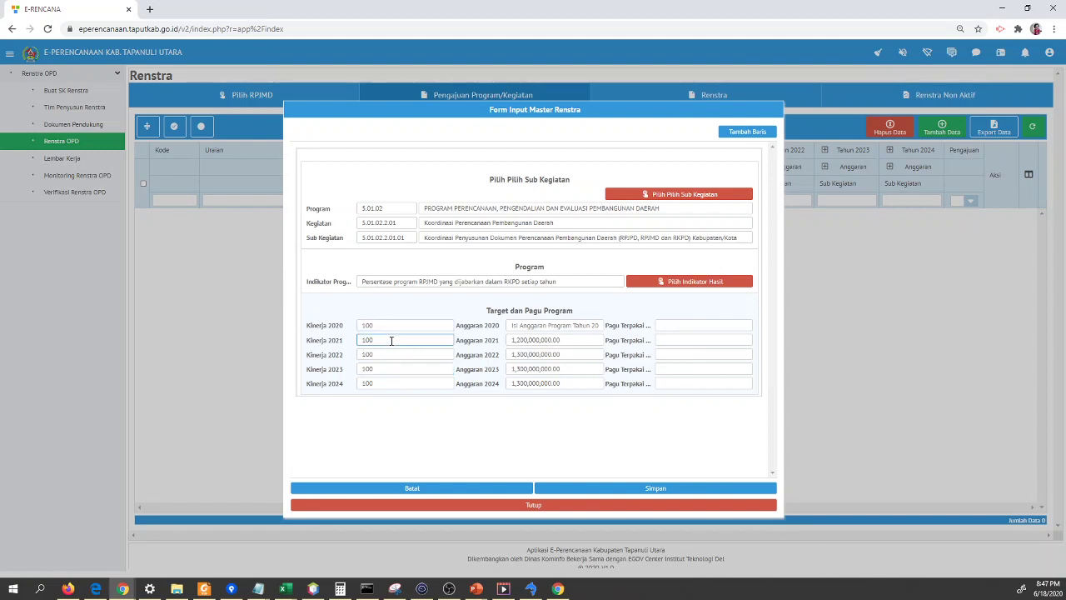
Step: Review the program's Anggaran amounts for 2020 to 2024 in the Target dan Pagu Program section
click(554, 327)
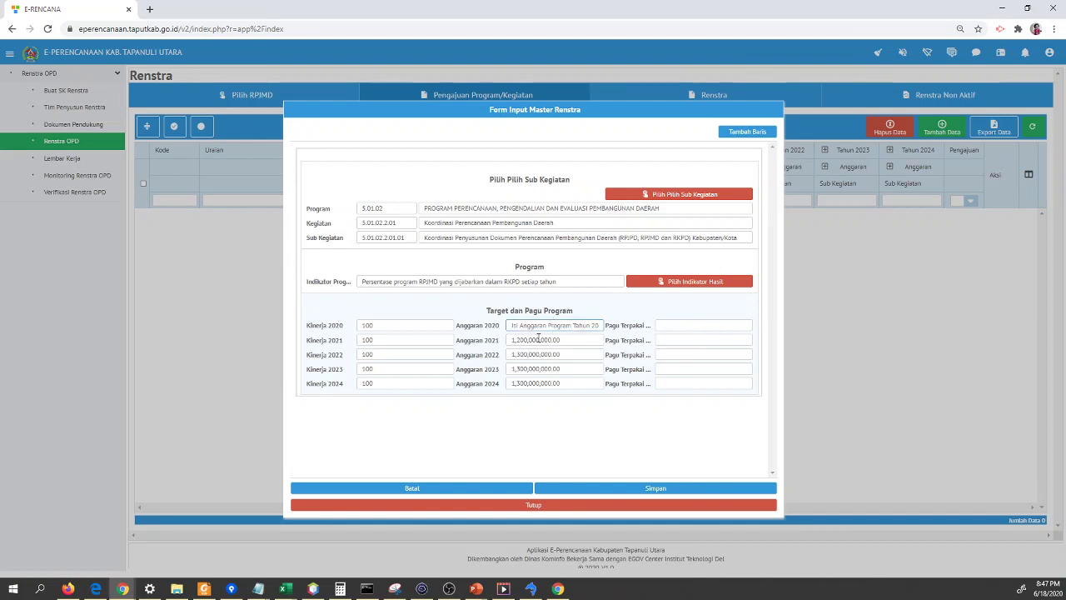
click(469, 333)
drag(469, 333, 562, 400)
click(576, 382)
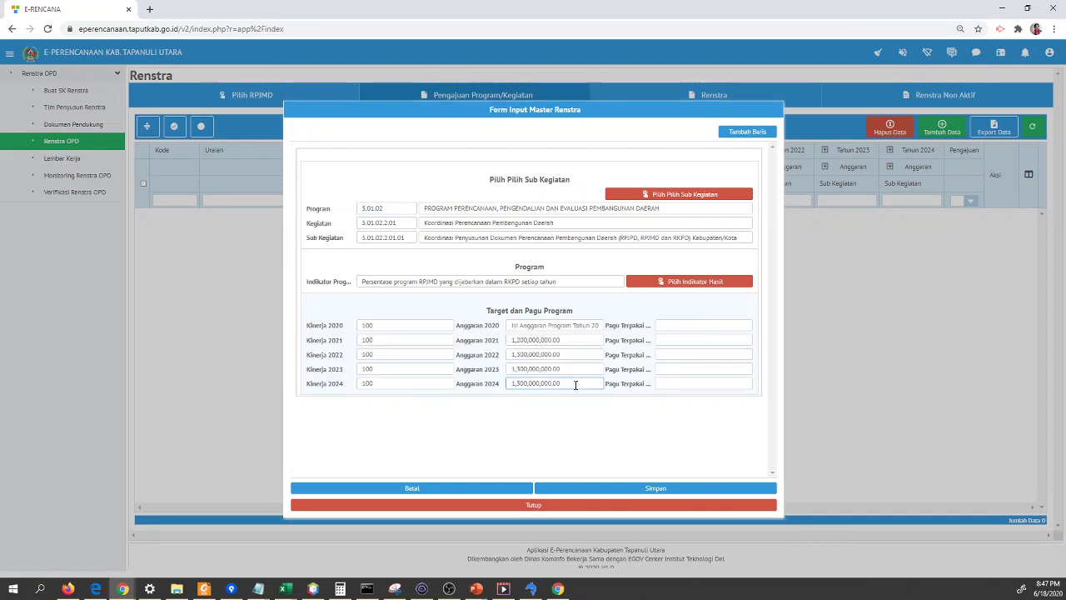
drag(515, 340, 560, 369)
click(493, 329)
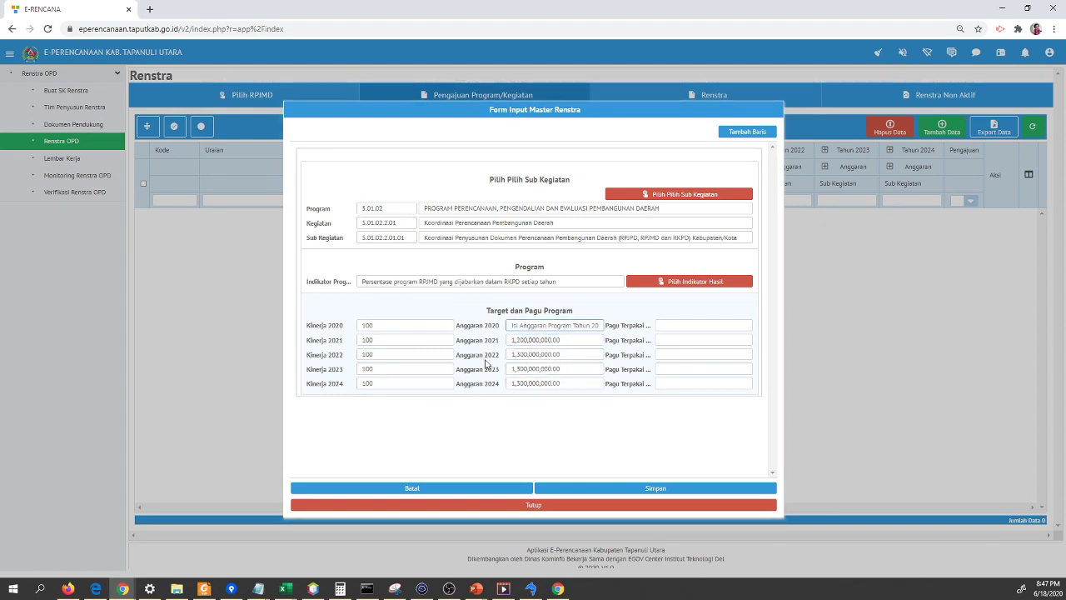
click(595, 384)
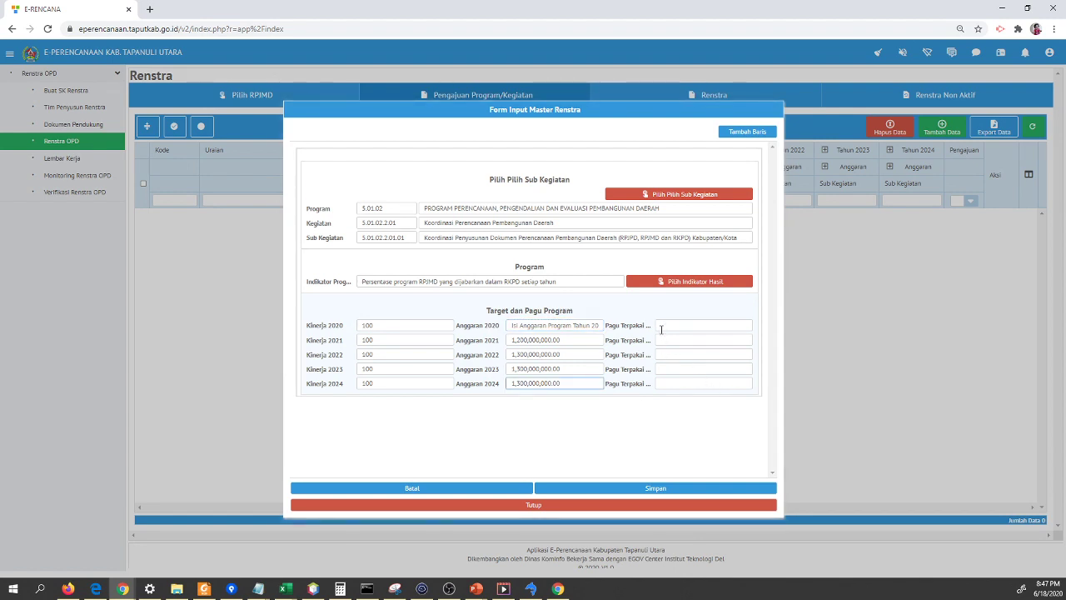
Step: Review the Pagu Terpakai and Anggaran fields for 2020 to 2024 in the Target dan Pagu Program section
drag(631, 325, 635, 360)
click(658, 368)
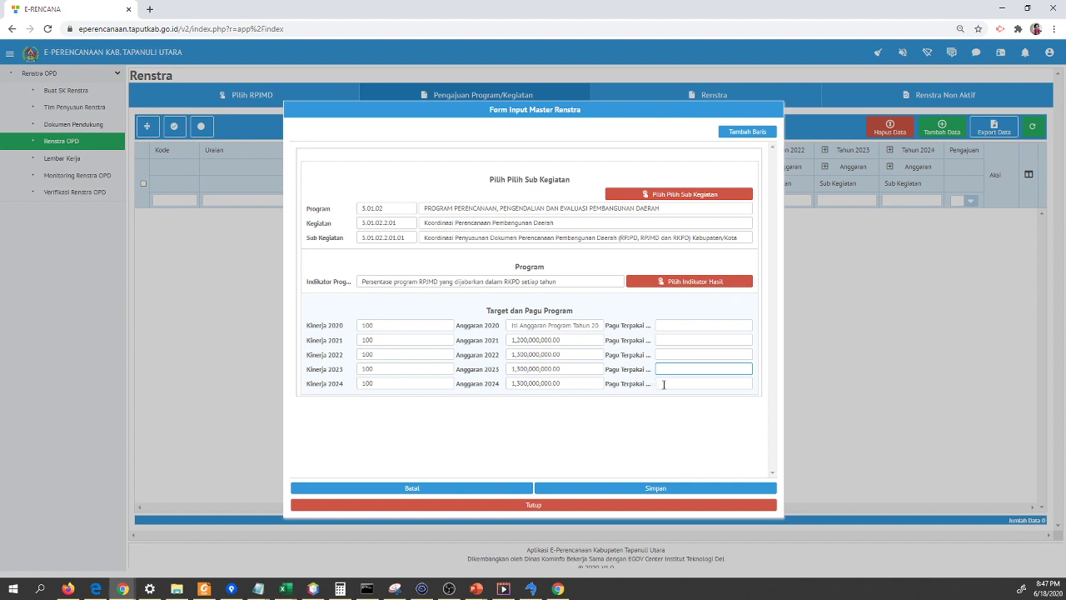
click(666, 339)
click(688, 354)
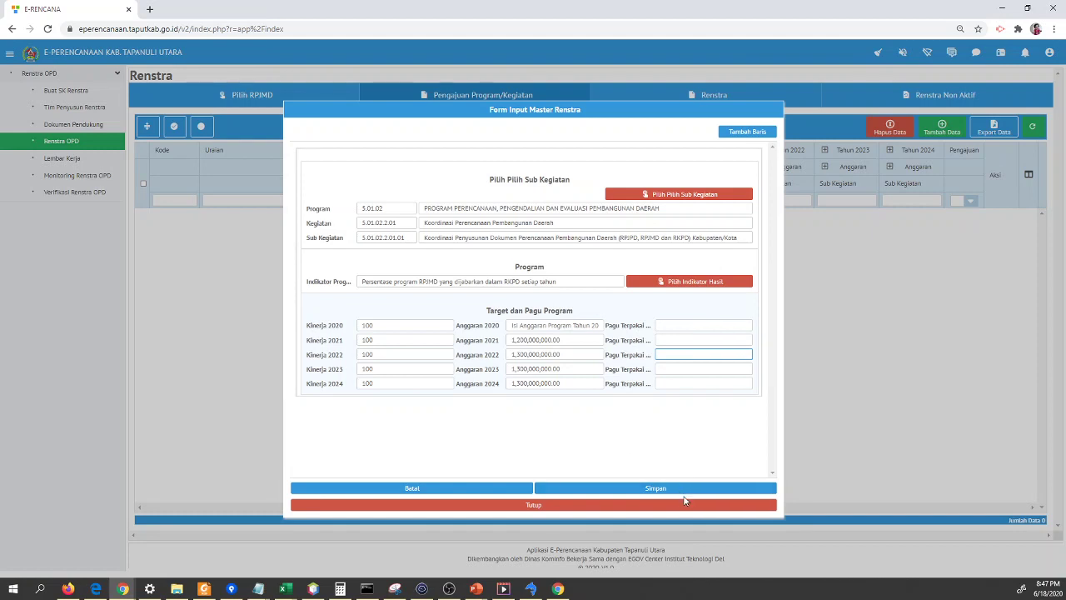
click(577, 356)
click(573, 383)
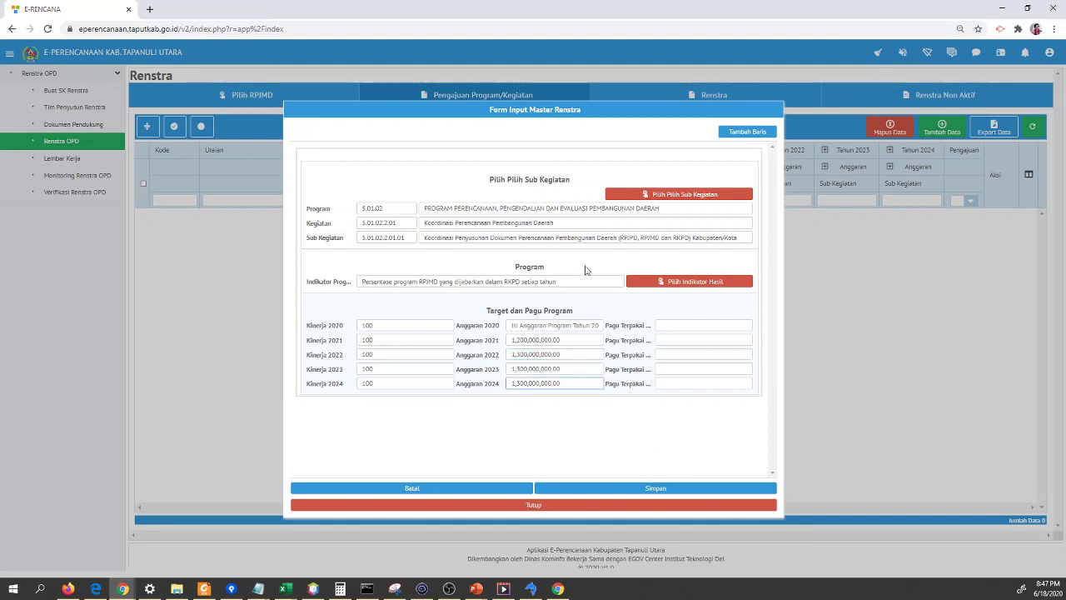
Step: Save the new Renstra program/kegiatan submission, read the resulting notice and dismiss it
click(678, 489)
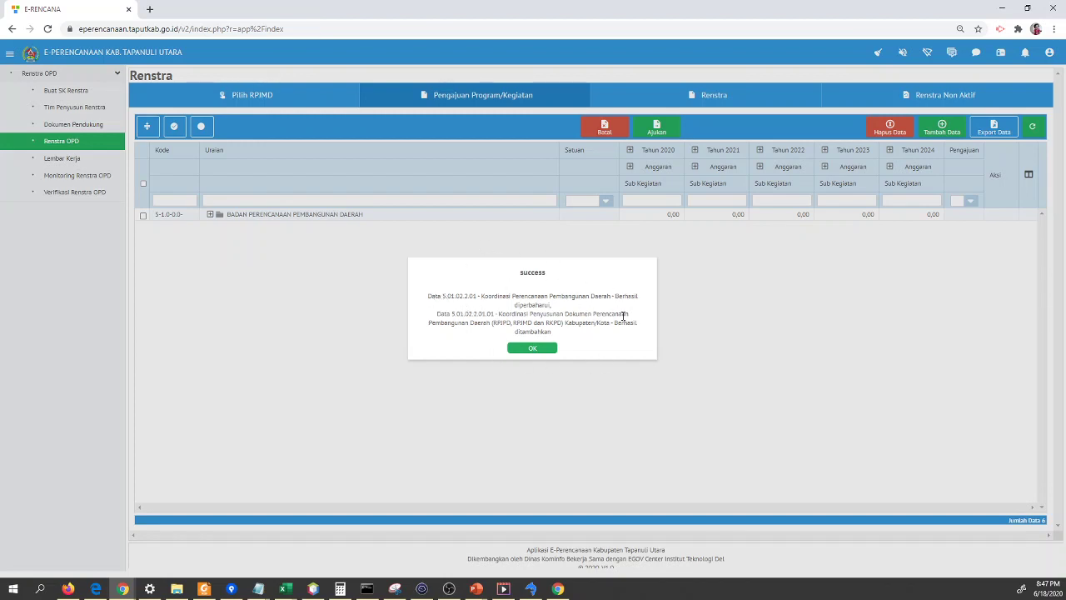
triple_click(570, 308)
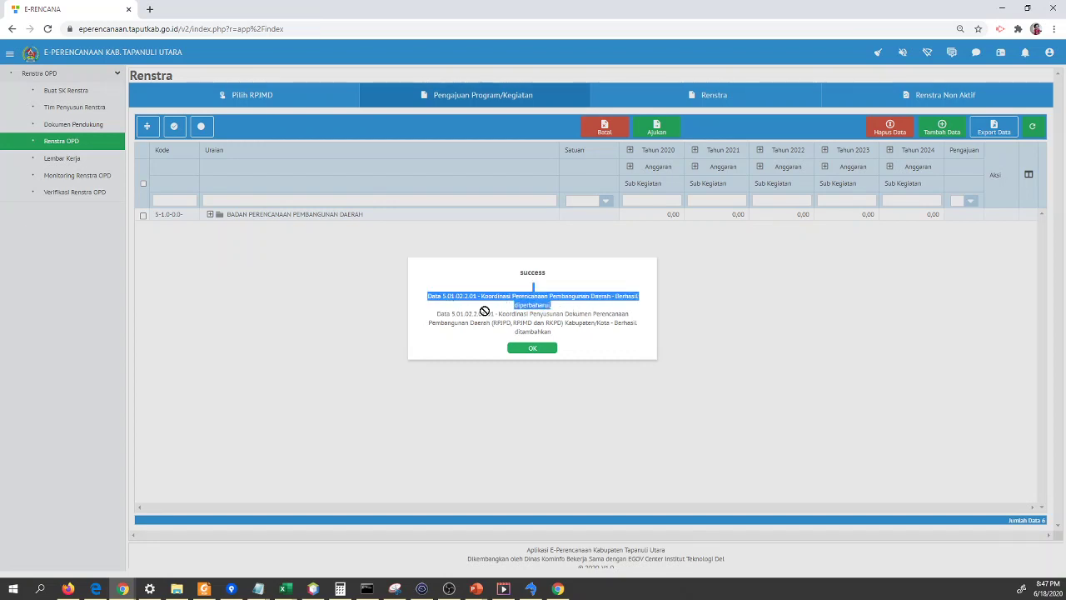
click(547, 332)
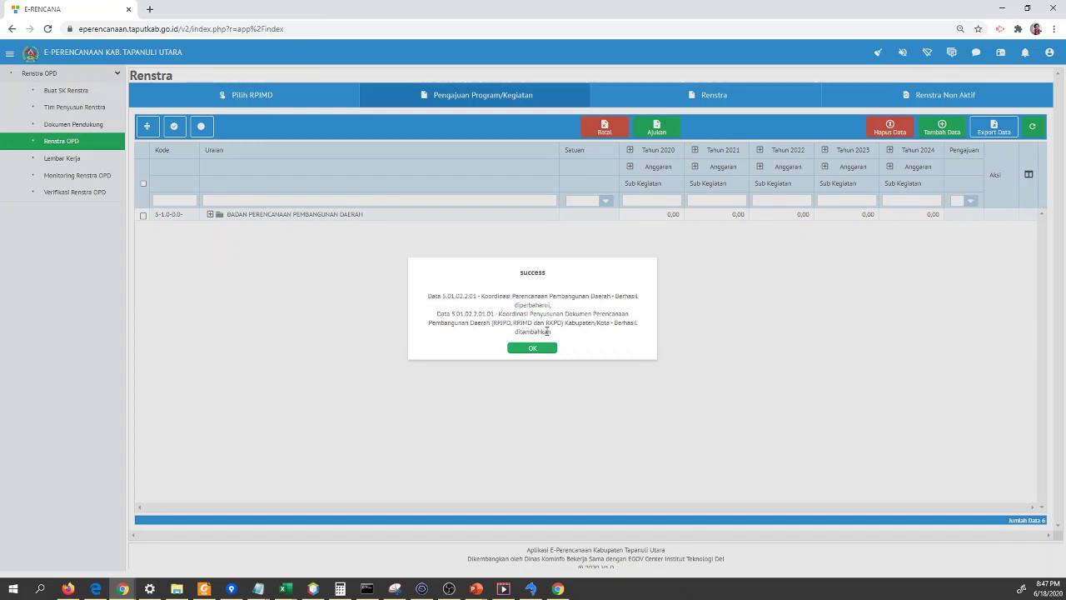
click(532, 348)
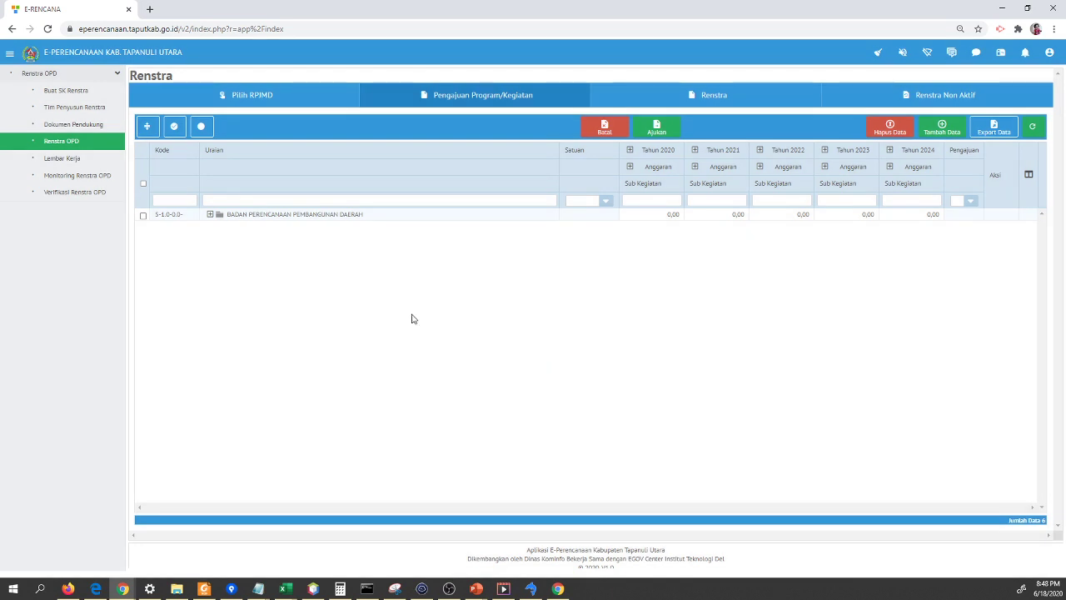
Step: Expand Badan Perencanaan Pembangunan Daerah down to sub kegiatan 5.01.02.2.01.01 and select that entry
click(210, 214)
click(219, 227)
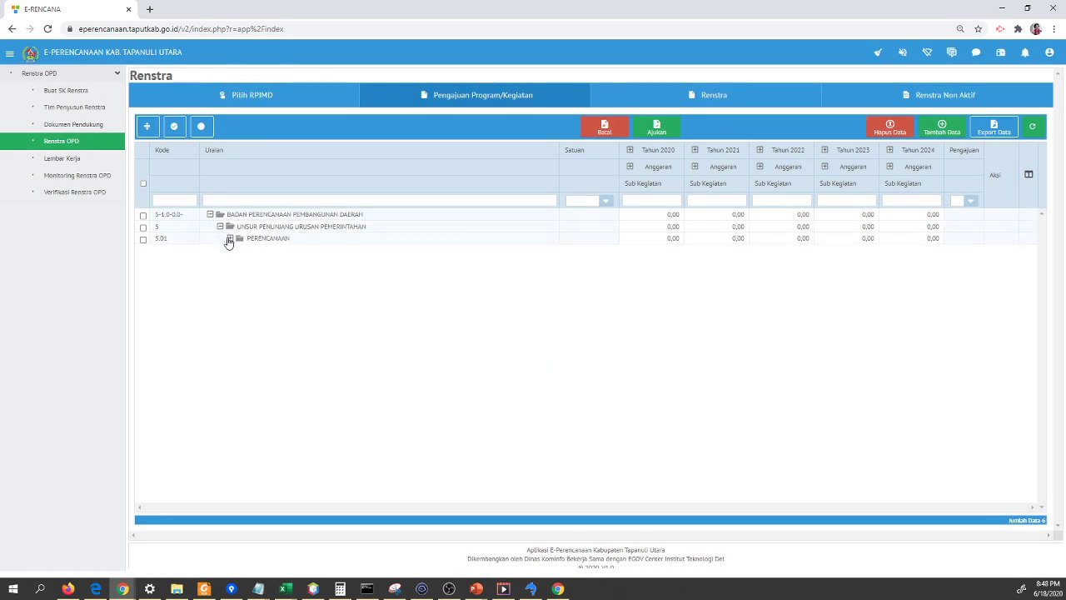
click(230, 239)
click(239, 252)
click(250, 263)
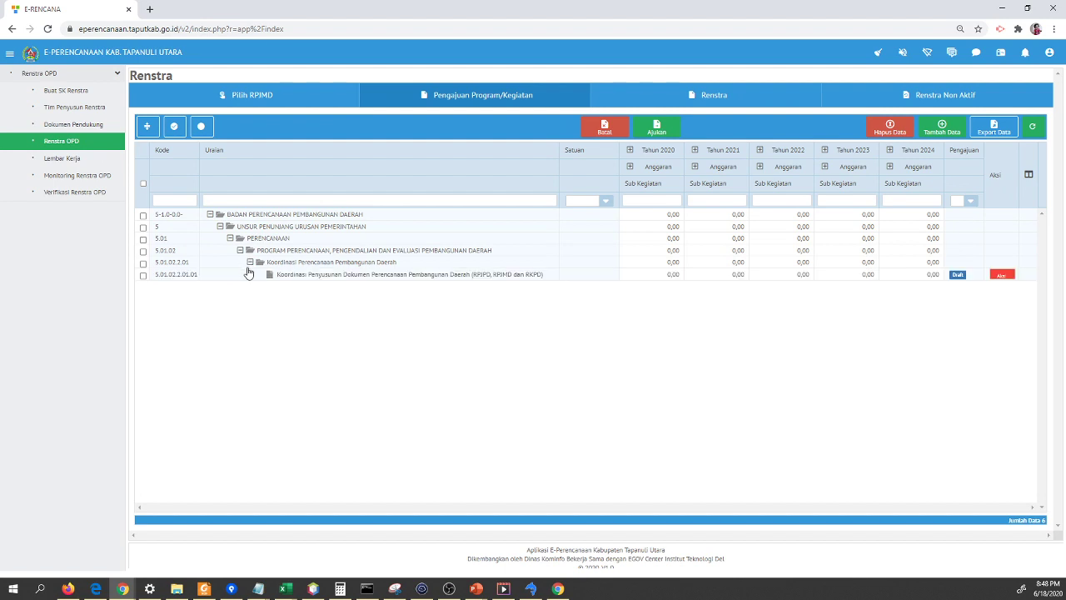
click(280, 276)
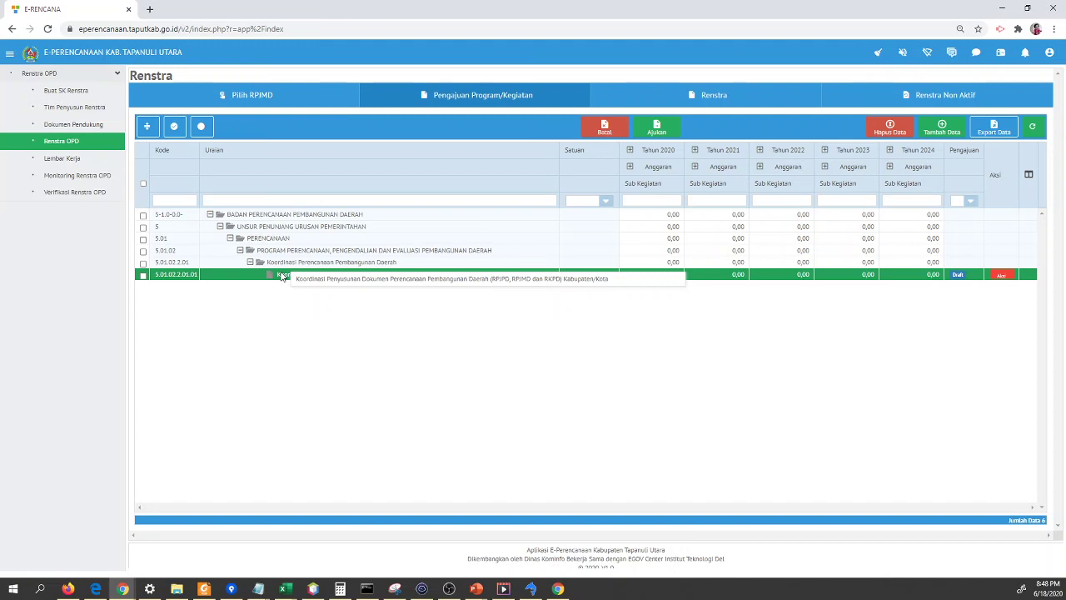
Step: Examine the 2020 Anggaran and Target Kinerja columns at sub kegiatan, kegiatan and program level, then collapse both column groups
click(658, 167)
click(638, 171)
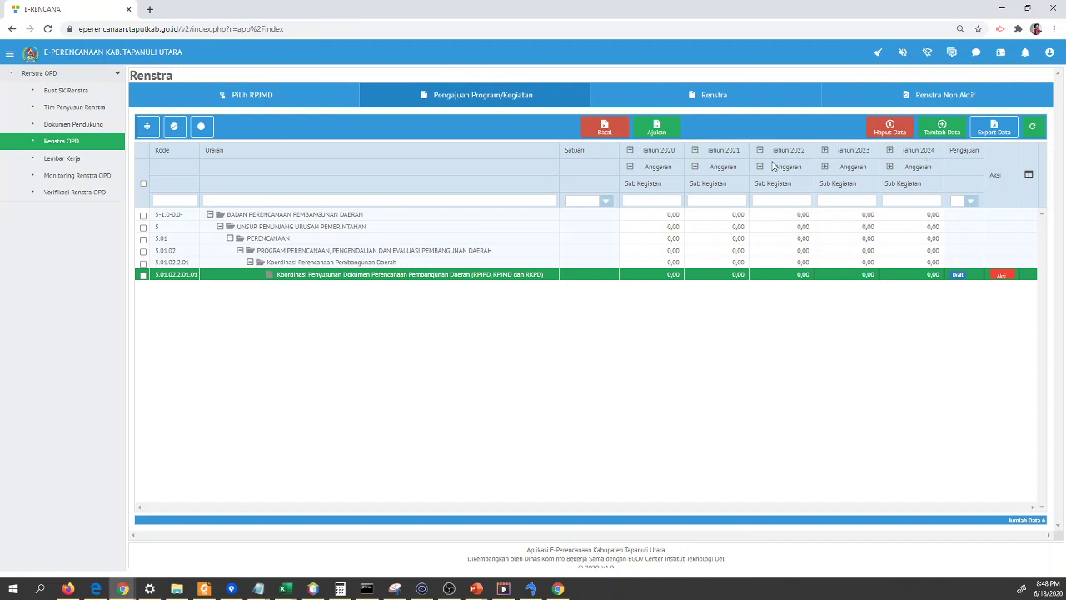
click(658, 169)
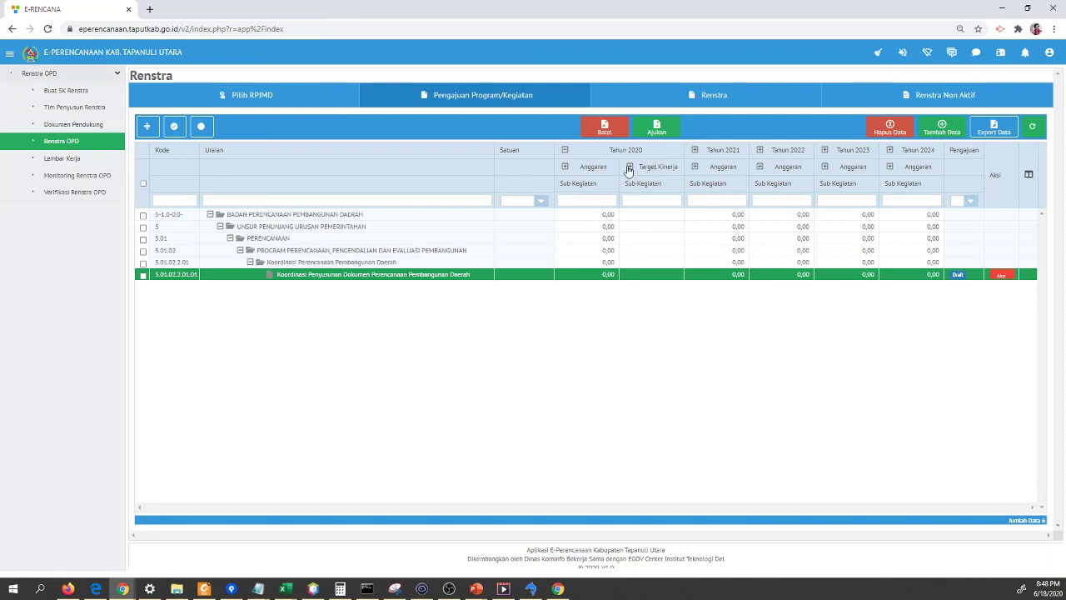
click(603, 172)
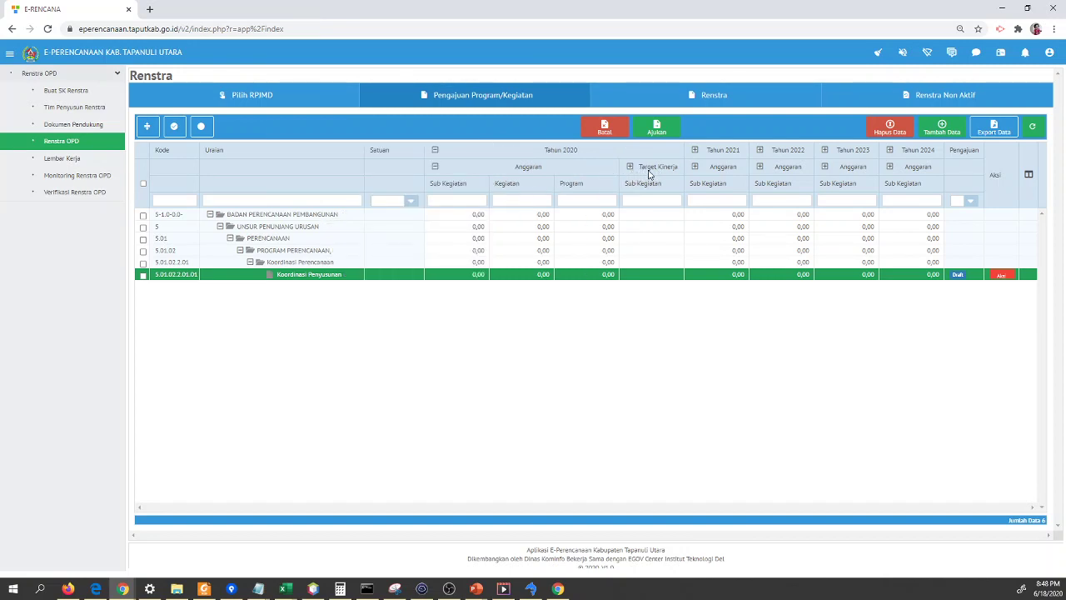
click(650, 173)
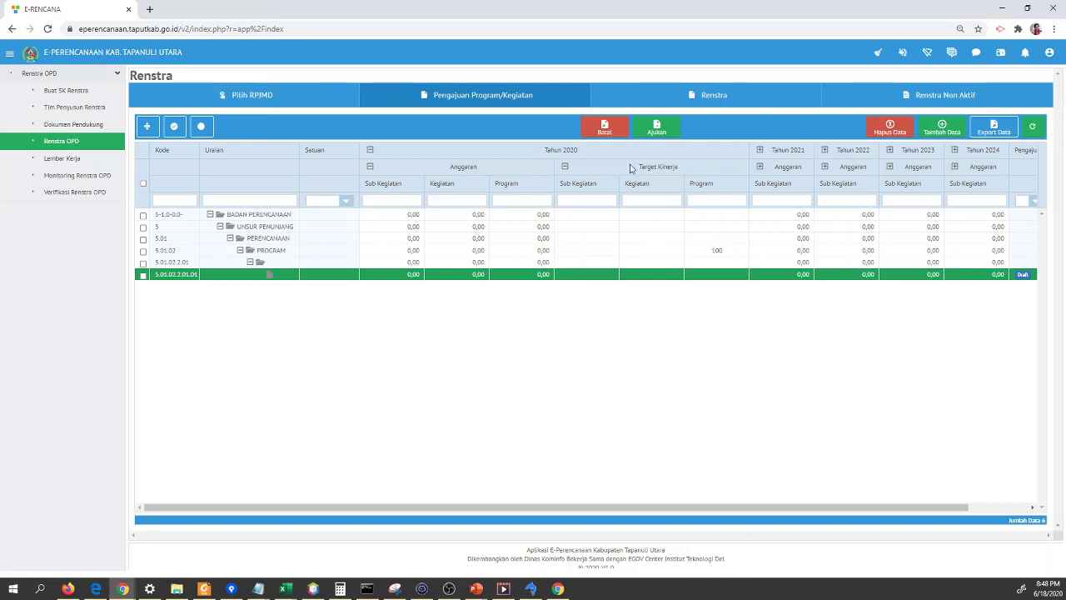
click(721, 253)
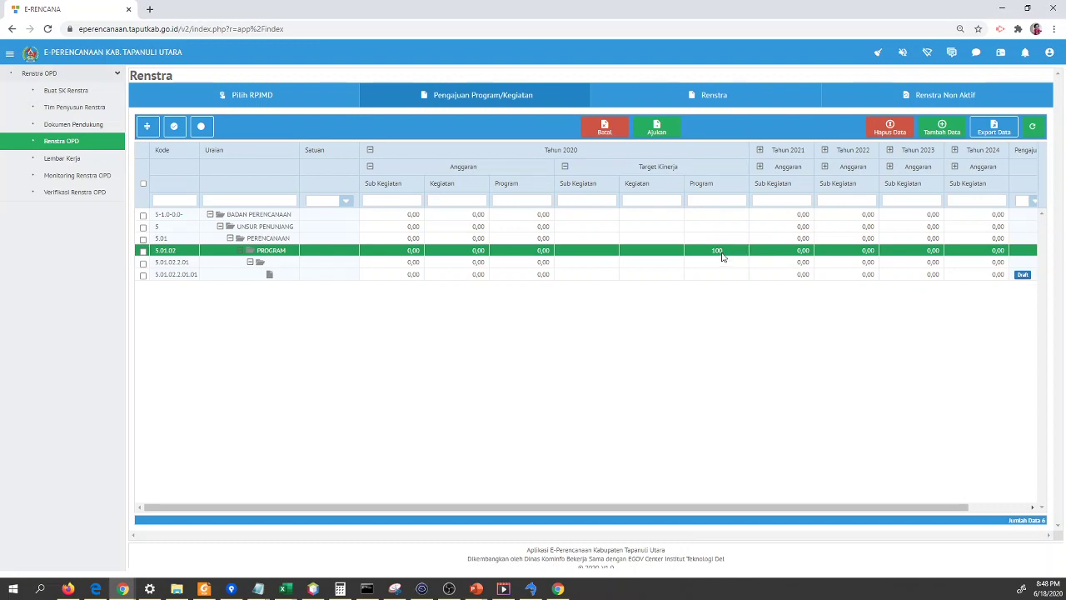
click(722, 261)
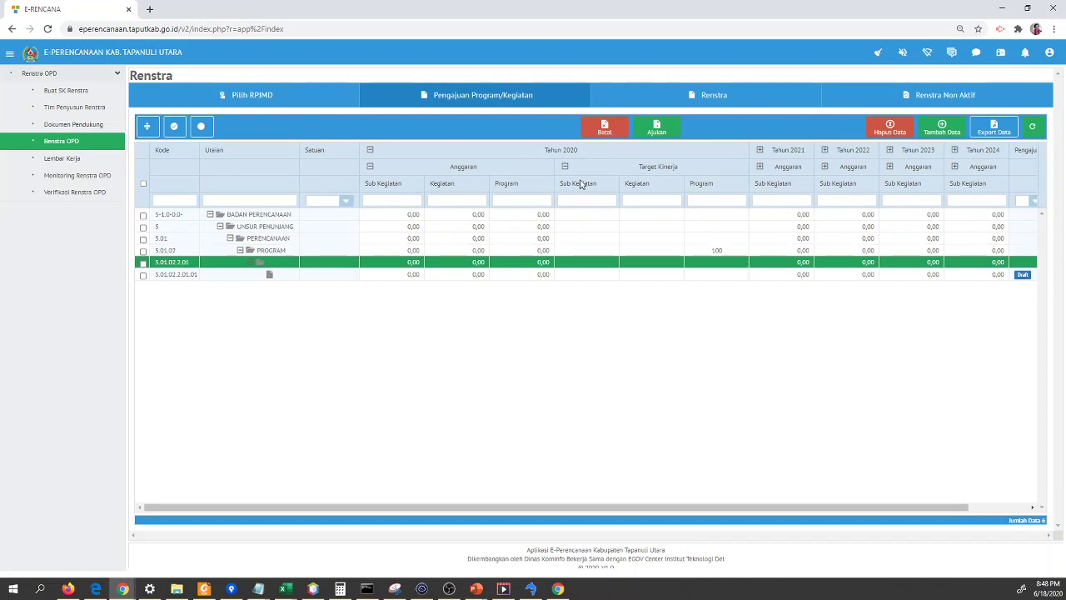
click(538, 171)
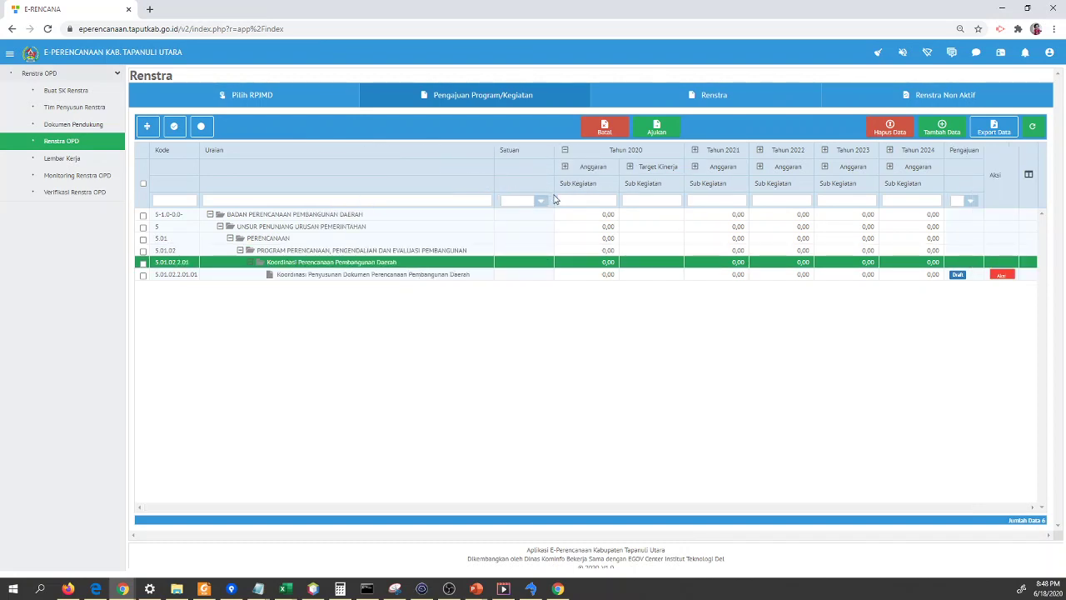
Step: Open the draft sub kegiatan 5.01.02.2.01.01 for editing and look over its Program, Kegiatan and Sub Kegiatan sections
click(742, 276)
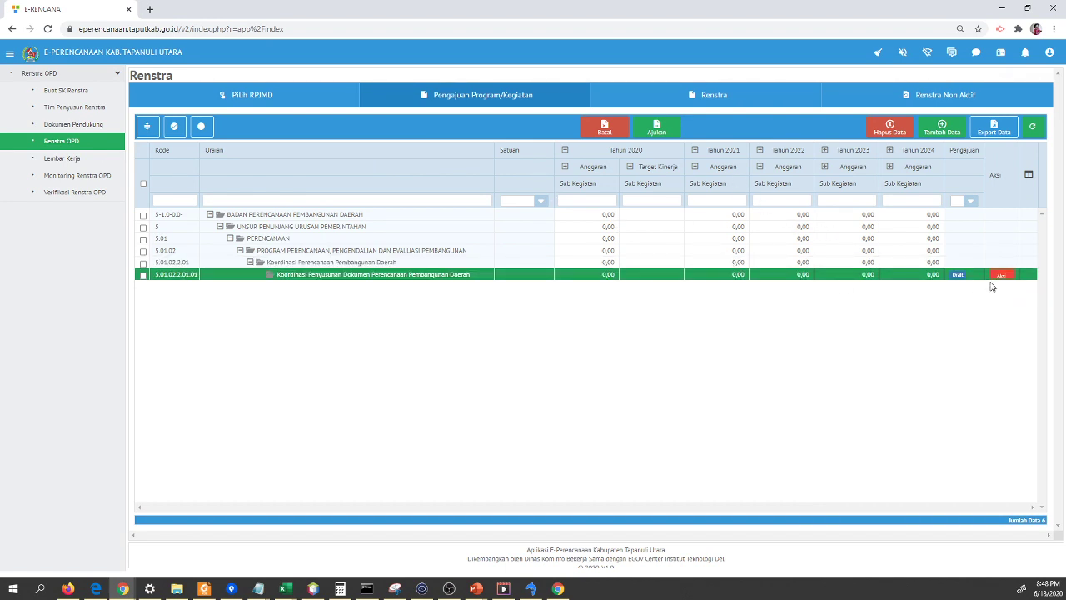
click(1004, 275)
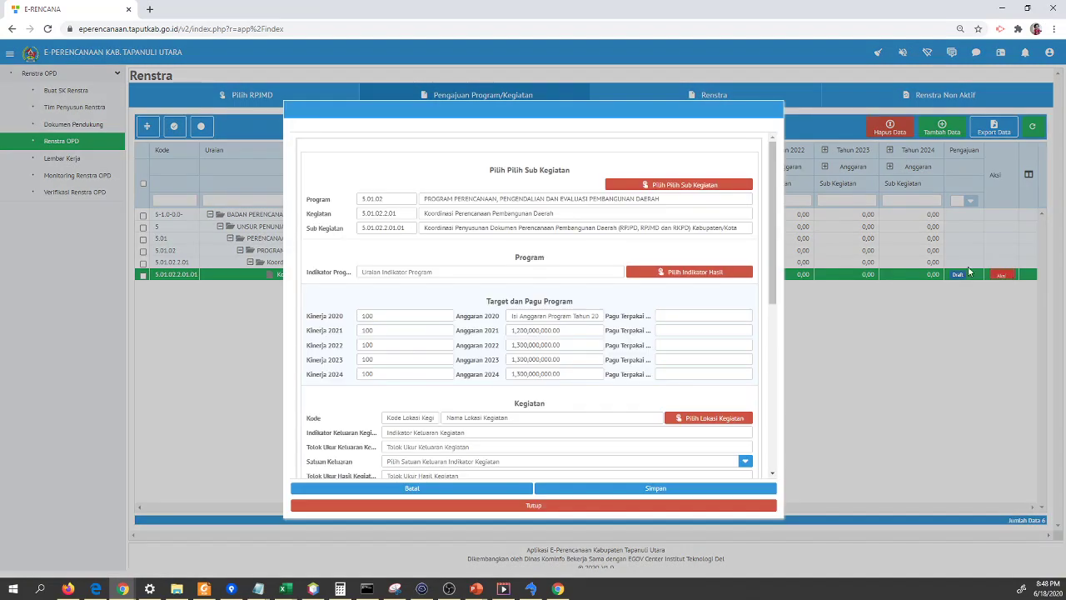
scroll(580, 381, down, 3)
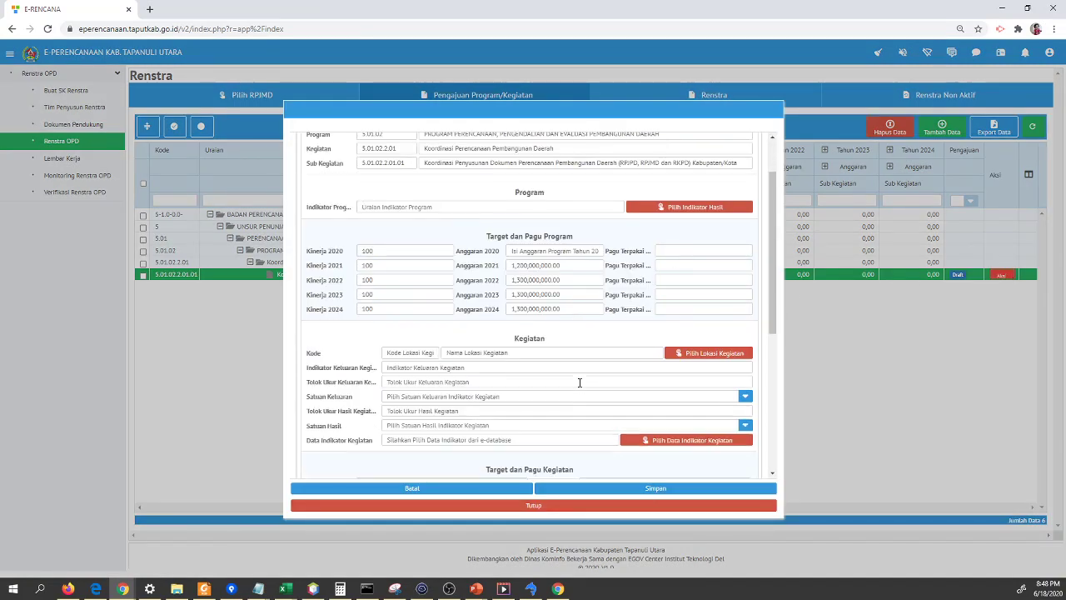
click(547, 217)
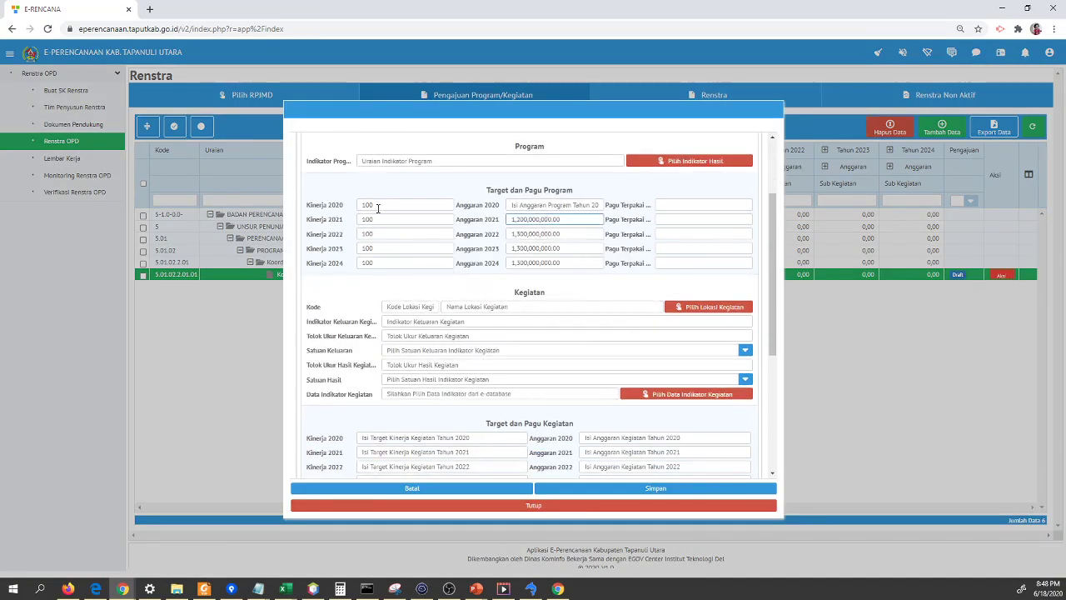
scroll(514, 341, down, 4)
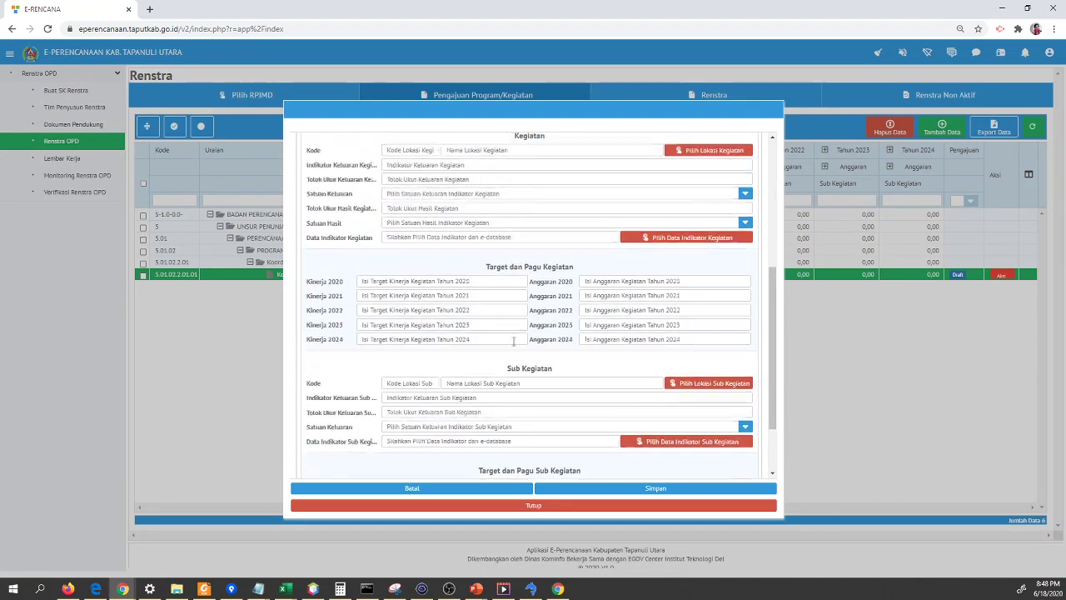
scroll(514, 341, up, 1)
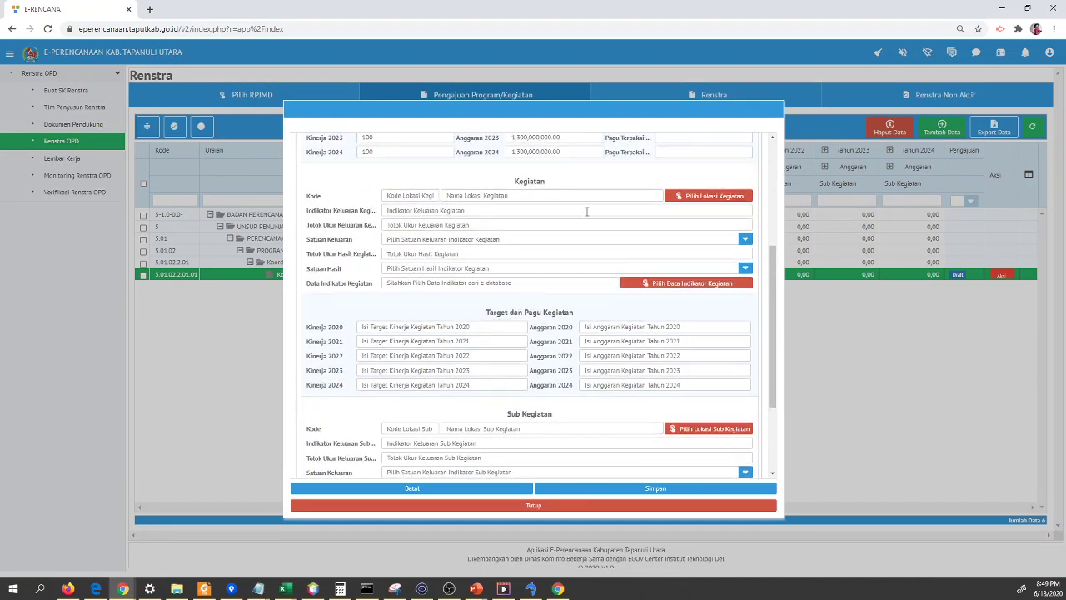
scroll(734, 359, down, 3)
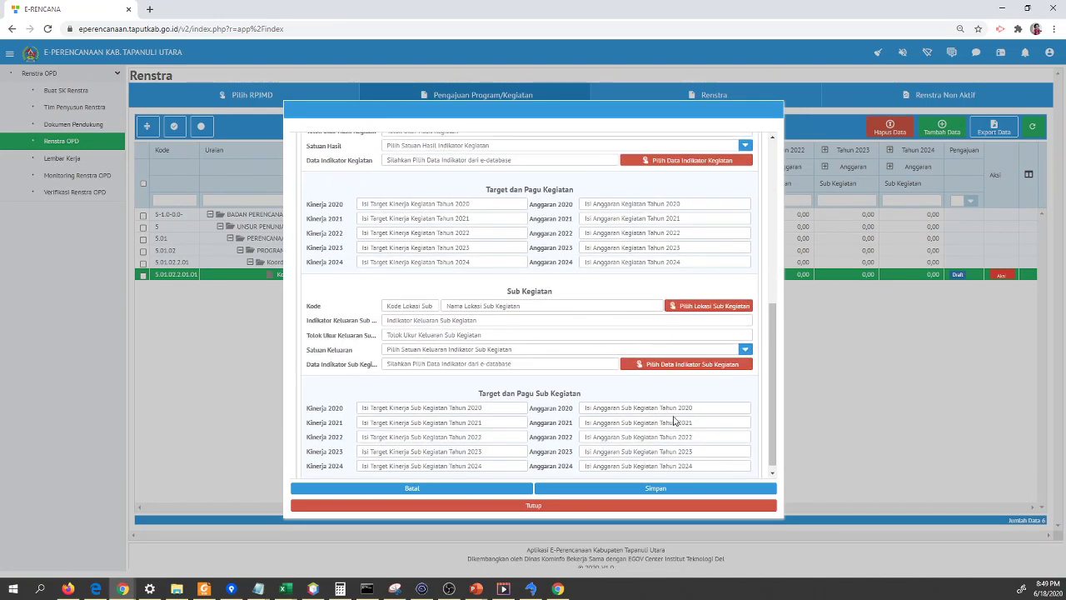
Step: Examine the Kegiatan location code, location name and indicator fields, plus the Sub Kegiatan fields further down the form
scroll(498, 399, up, 8)
drag(469, 381, 726, 466)
click(598, 430)
scroll(600, 429, down, 3)
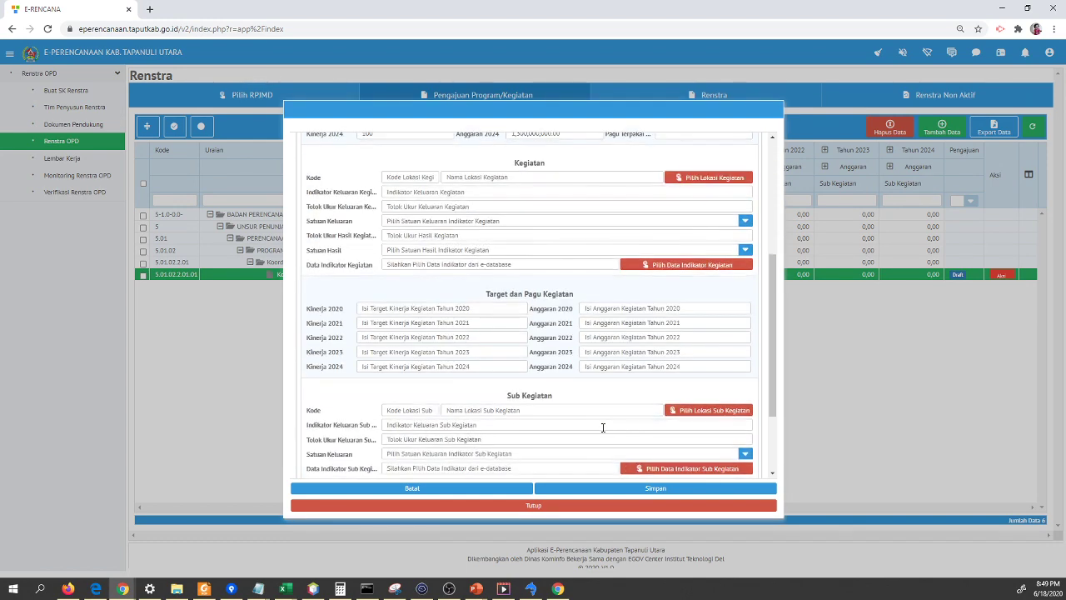
scroll(533, 428, up, 1)
scroll(610, 406, down, 1)
click(642, 180)
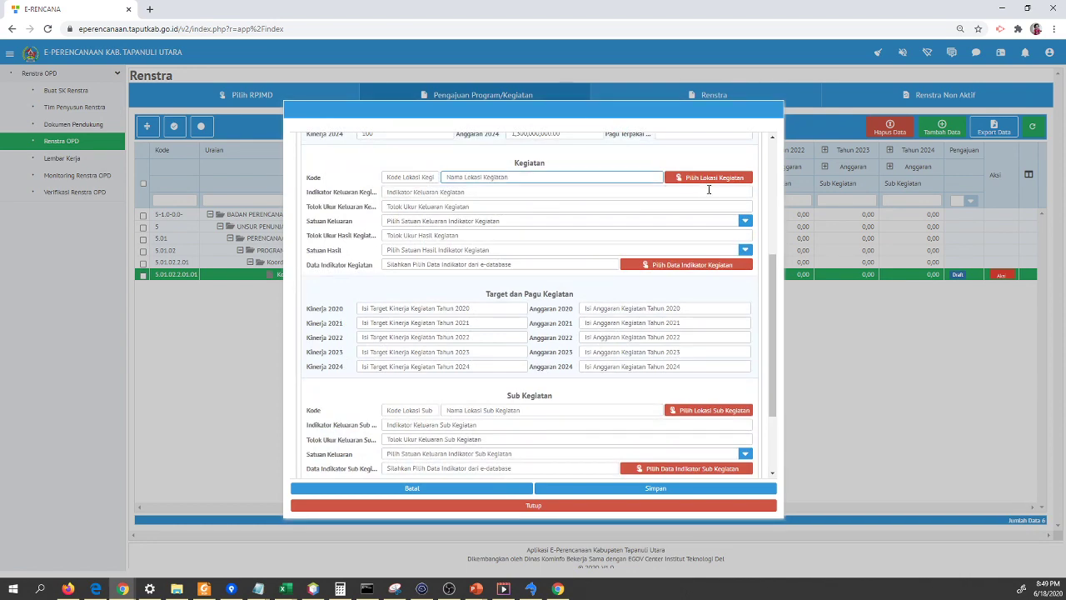
scroll(691, 223, up, 2)
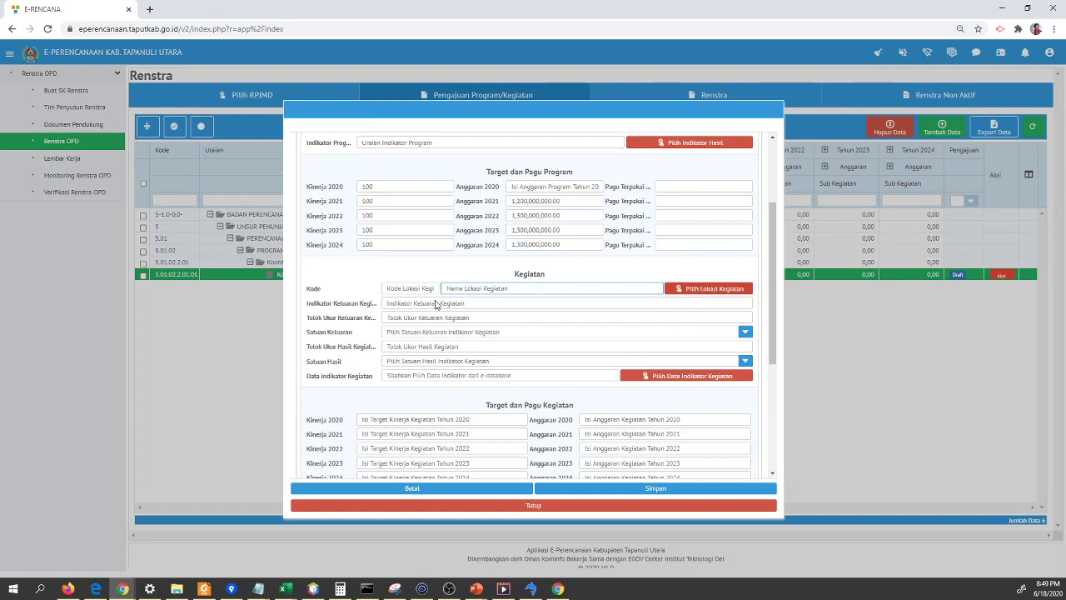
click(397, 287)
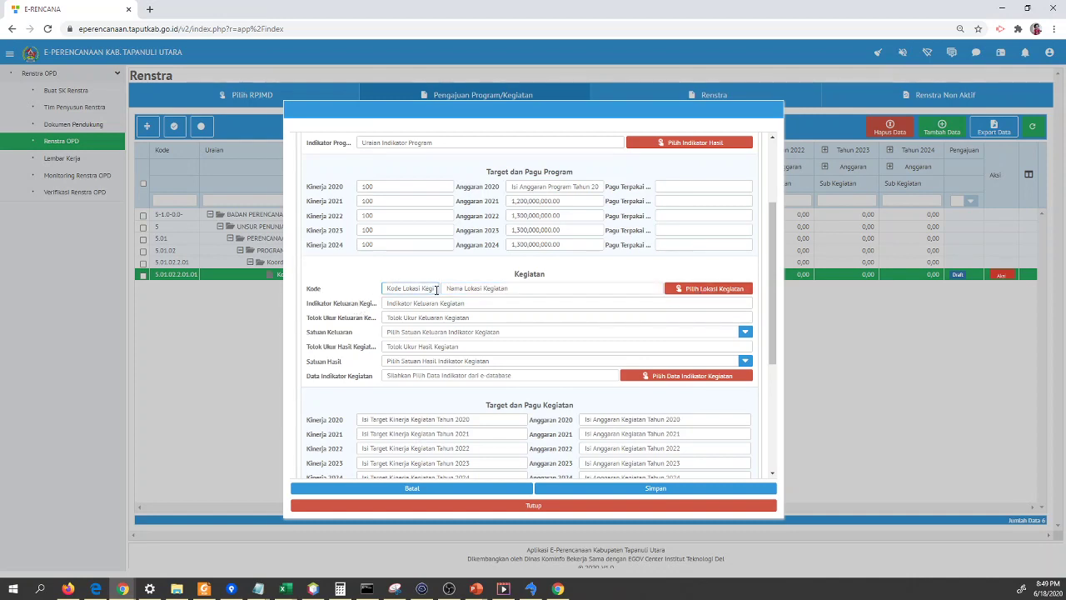
click(469, 287)
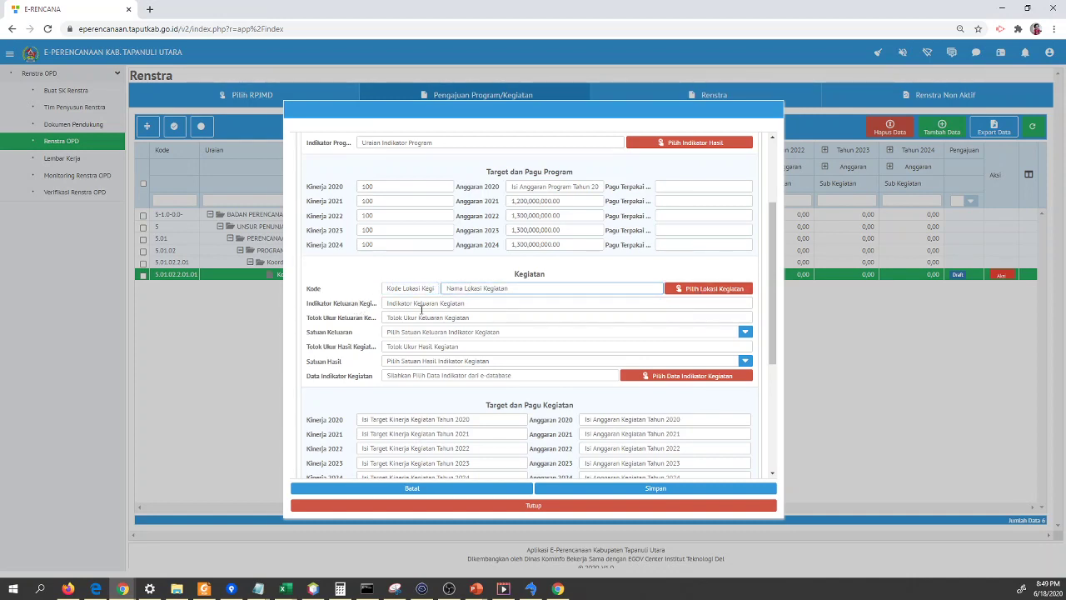
scroll(647, 334, down, 3)
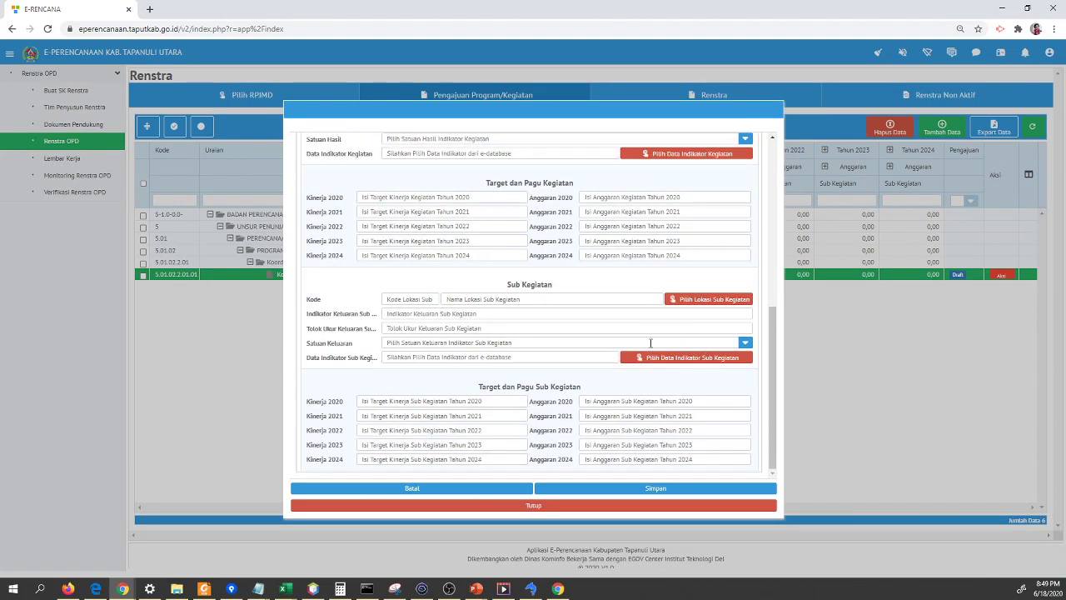
scroll(647, 333, up, 3)
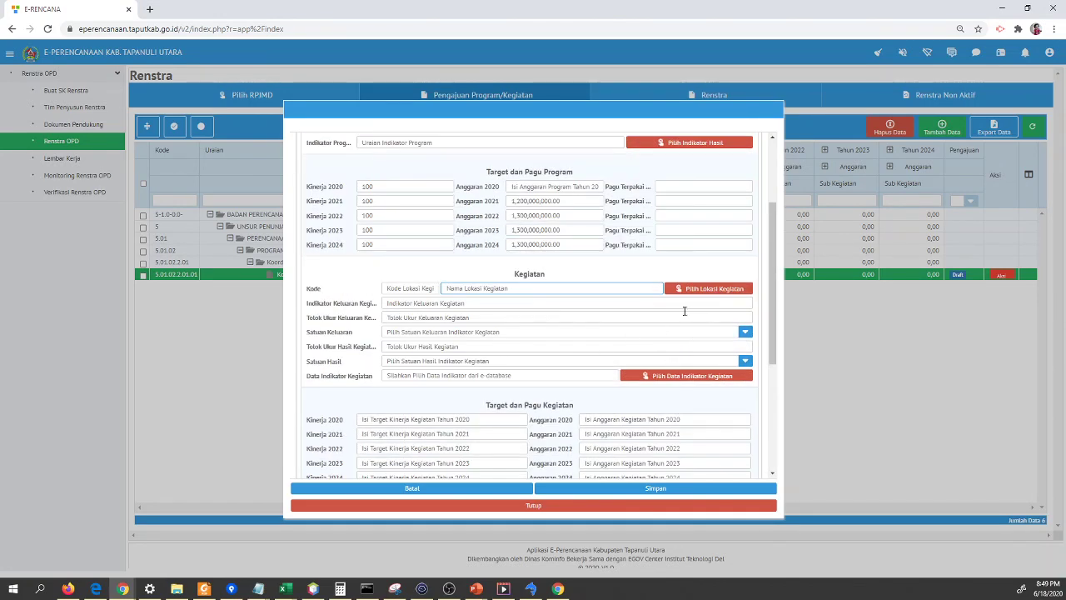
Step: Open the location list for the Kegiatan section and collapse Tapanuli Utara to its kecamatan entries
click(704, 290)
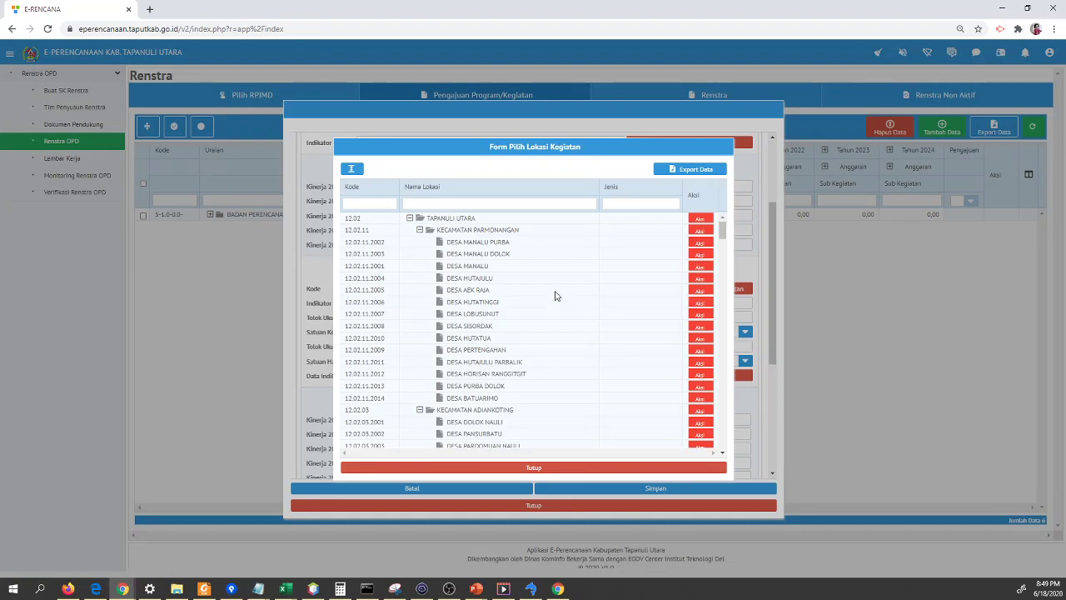
click(417, 218)
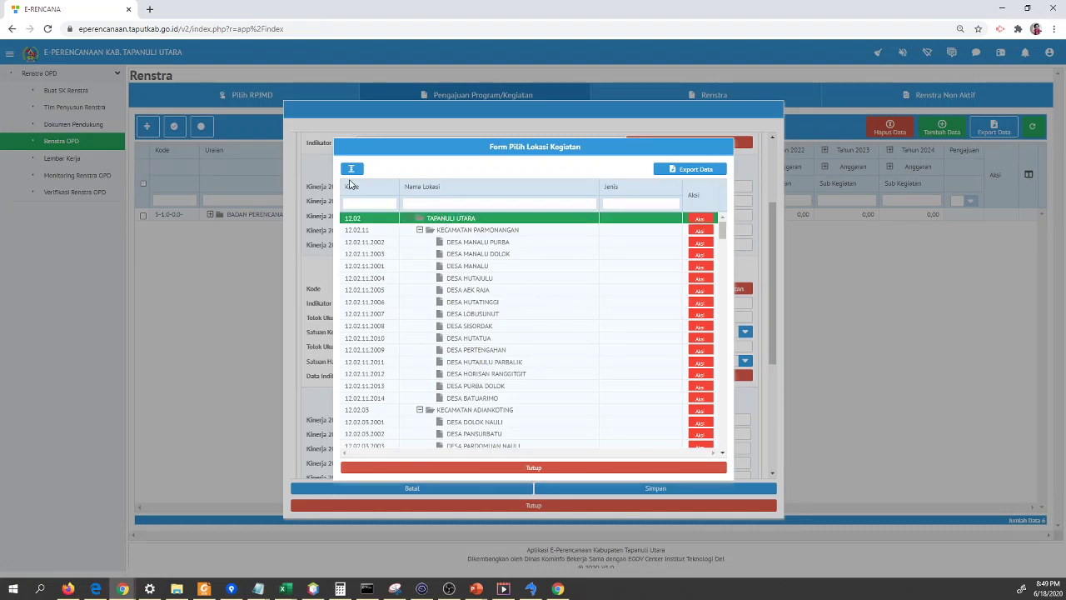
click(417, 220)
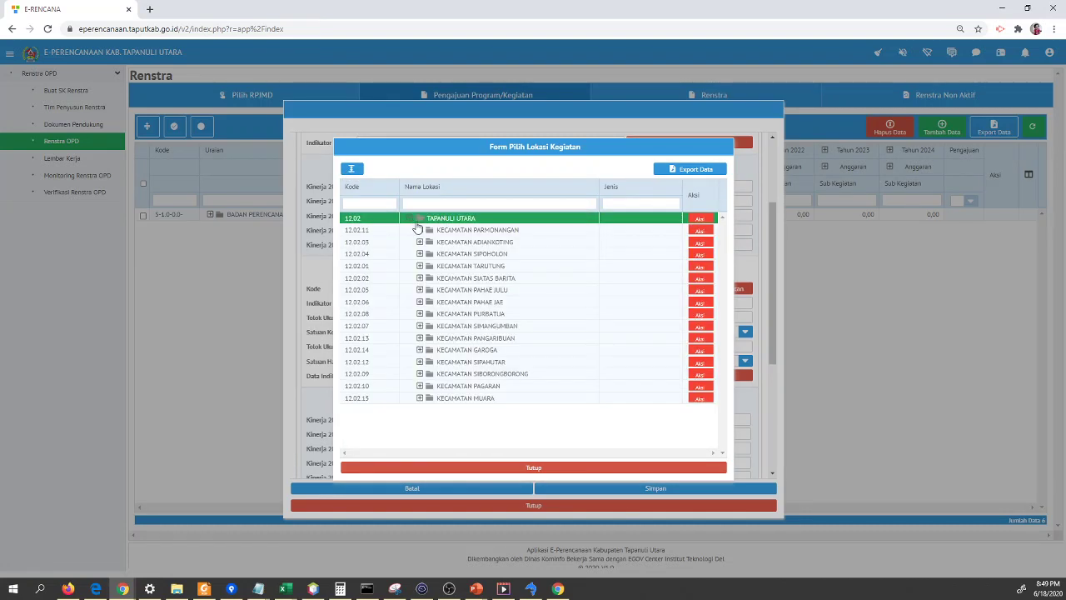
Step: Examine the location hierarchy from Tapanuli Utara down to the villages under Kecamatan Parmonangan
click(476, 232)
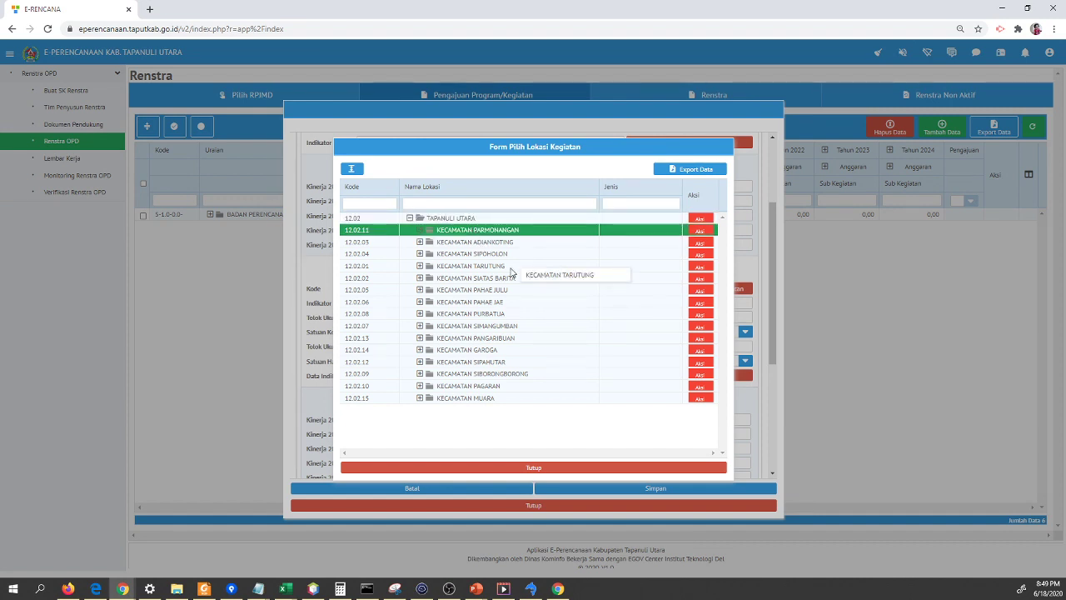
key(Up)
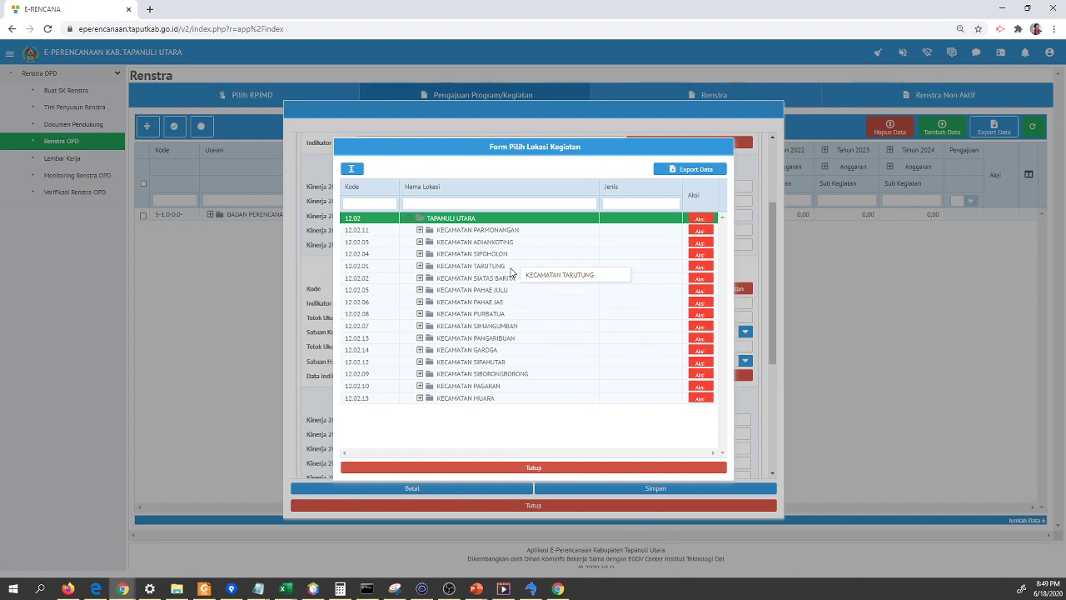
key(Down)
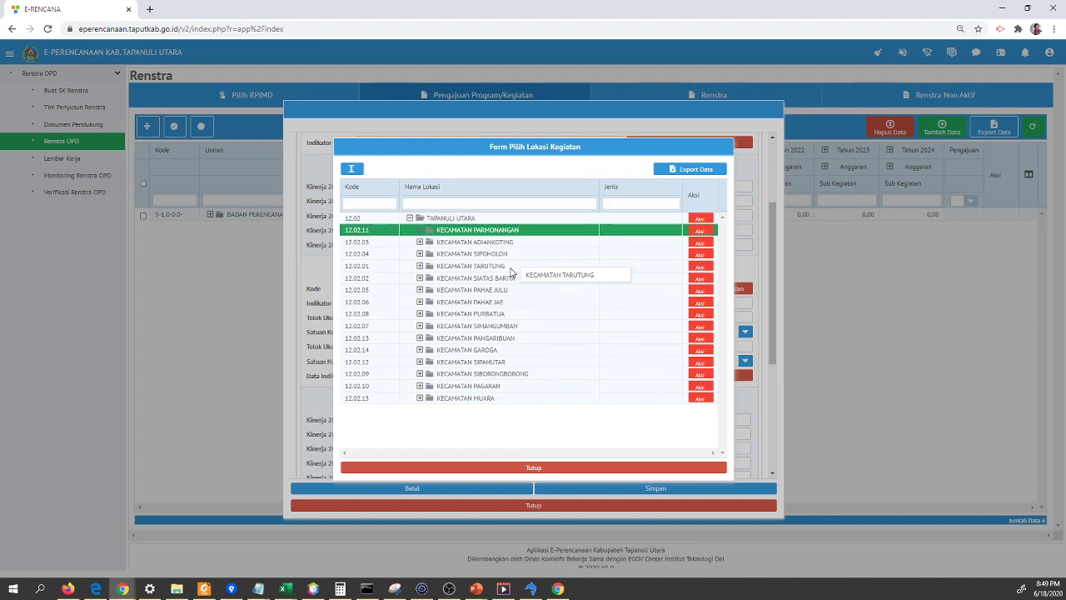
key(Right)
key(Down)
key(Down)
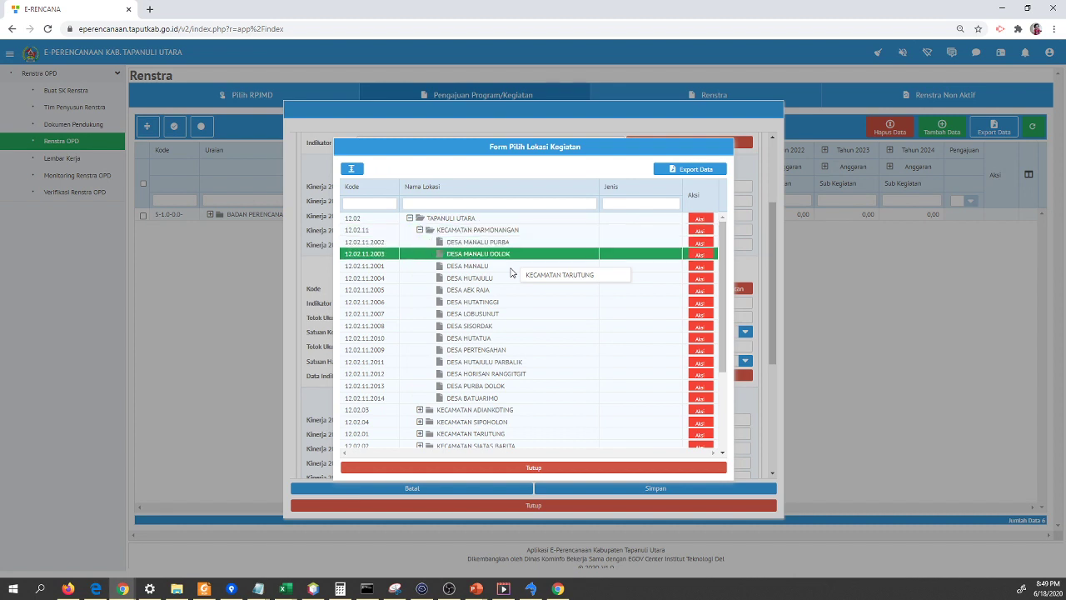
click(380, 303)
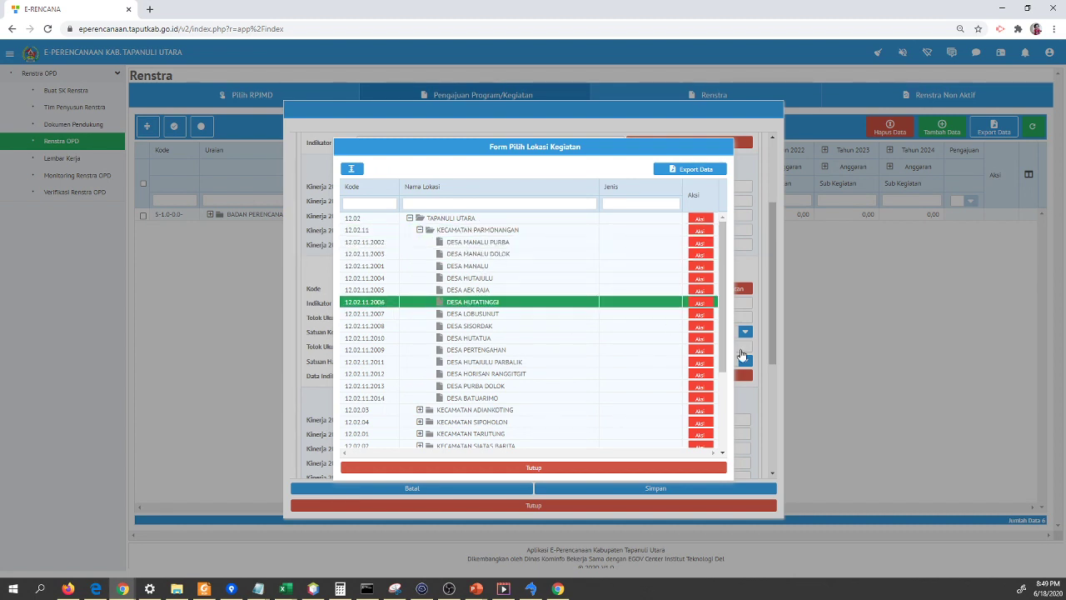
click(519, 232)
key(Down)
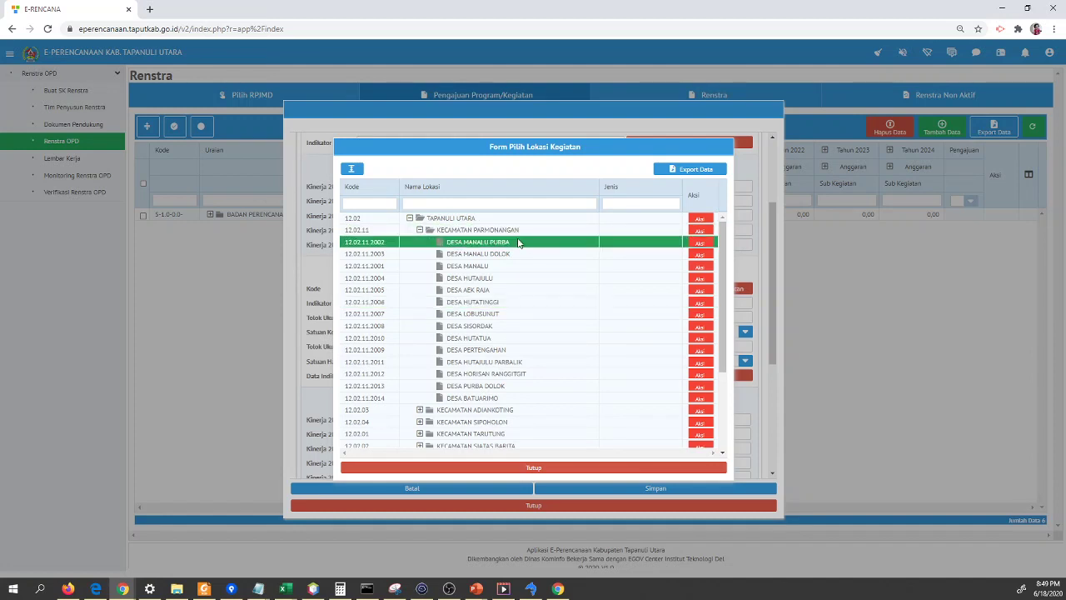
Step: Collapse Kecamatan Parmonangan and choose Tapanuli Utara (12.02) as the kegiatan location
click(512, 233)
click(420, 230)
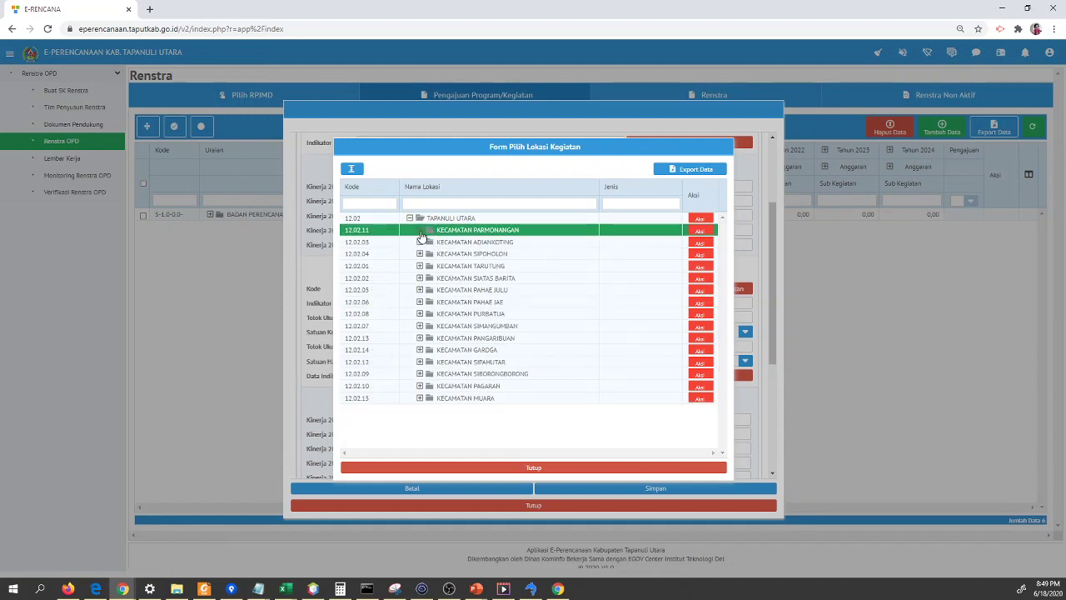
click(478, 220)
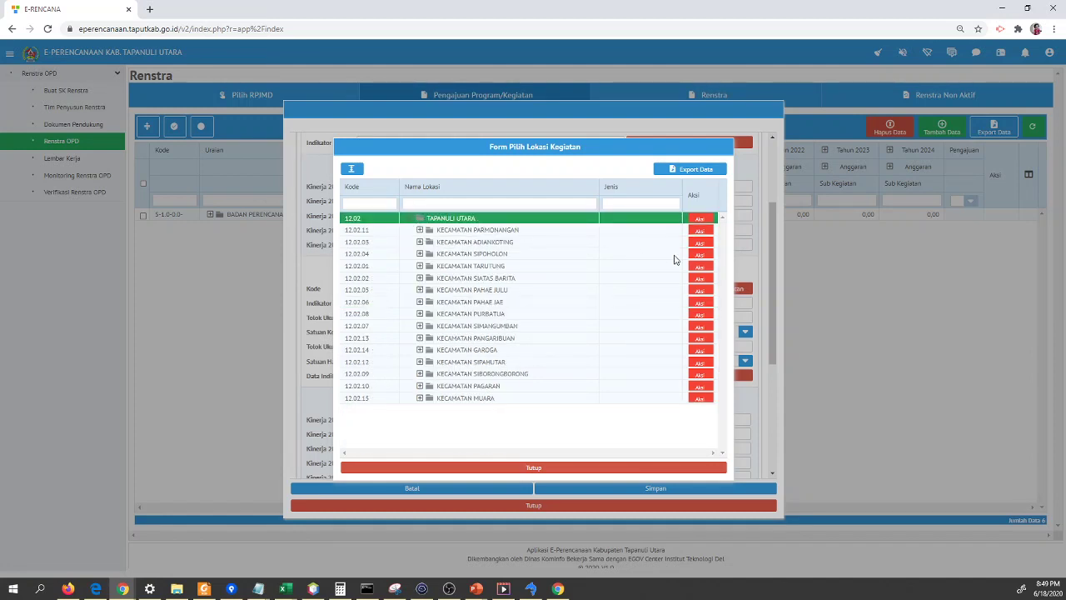
click(702, 220)
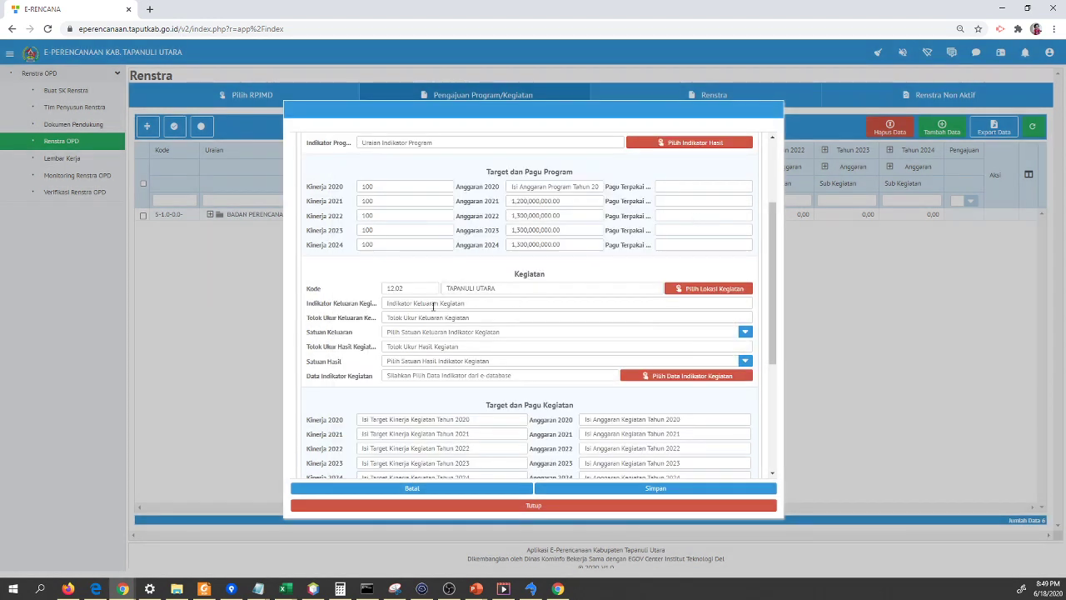
Step: Compare the Indikator Keluaran Kegiatan field with the program indicator field higher up the form
click(417, 304)
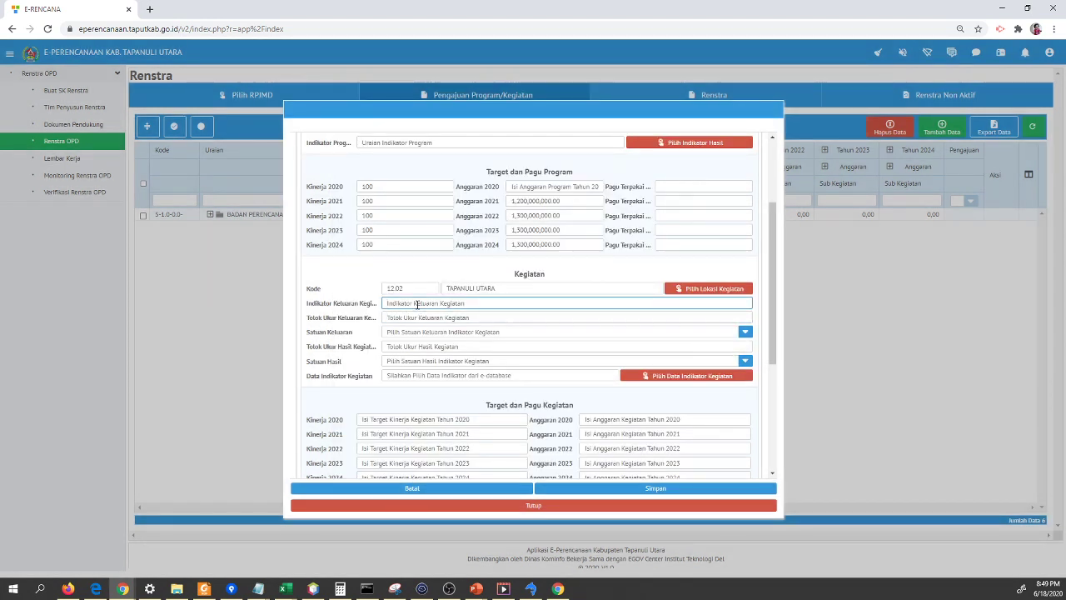
drag(321, 305, 377, 310)
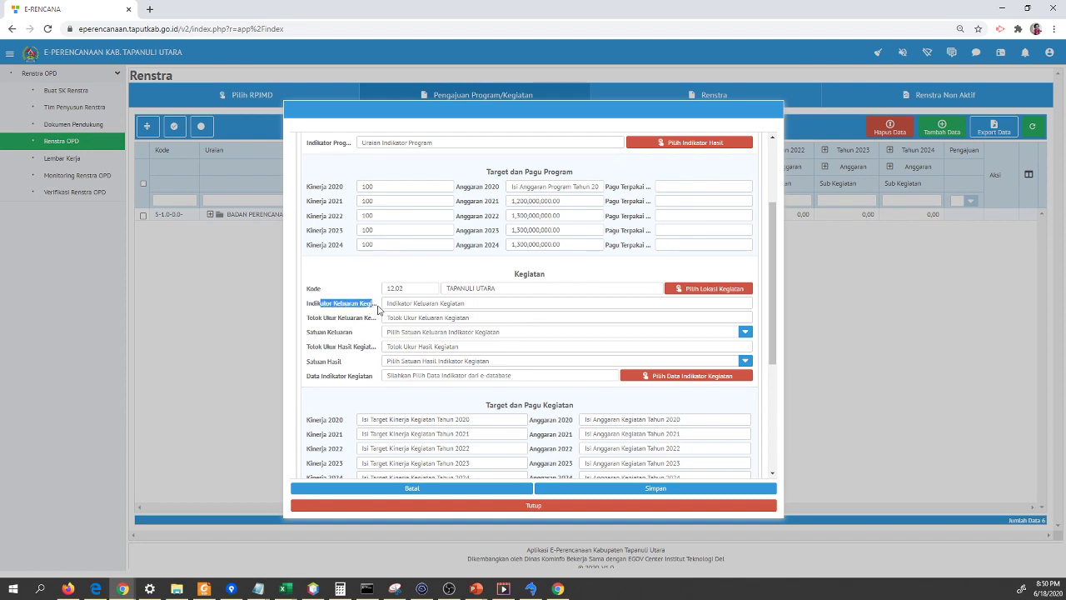
click(413, 304)
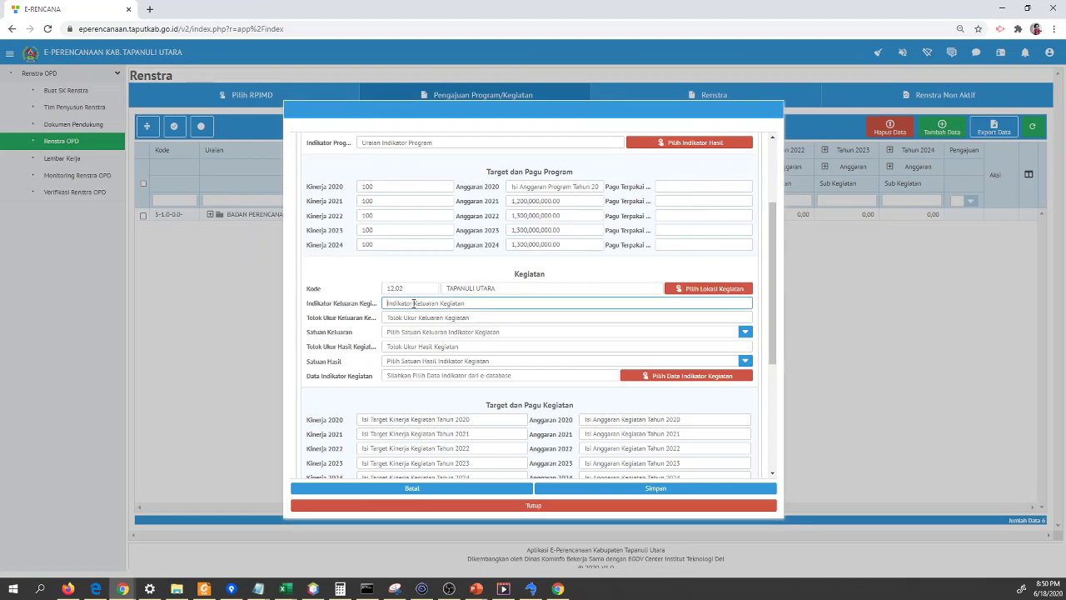
scroll(464, 318, up, 2)
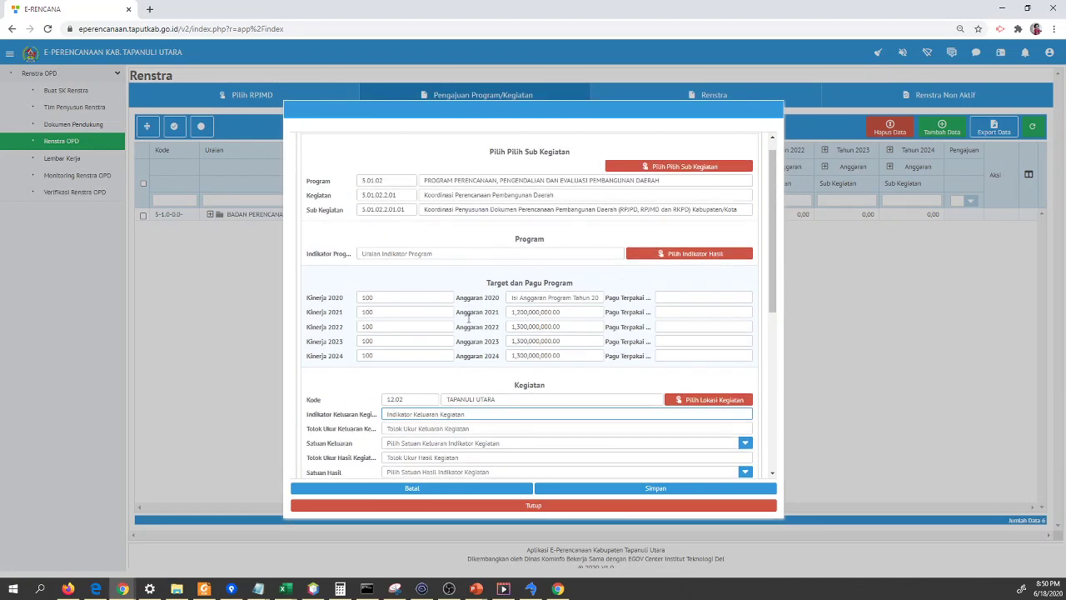
click(440, 254)
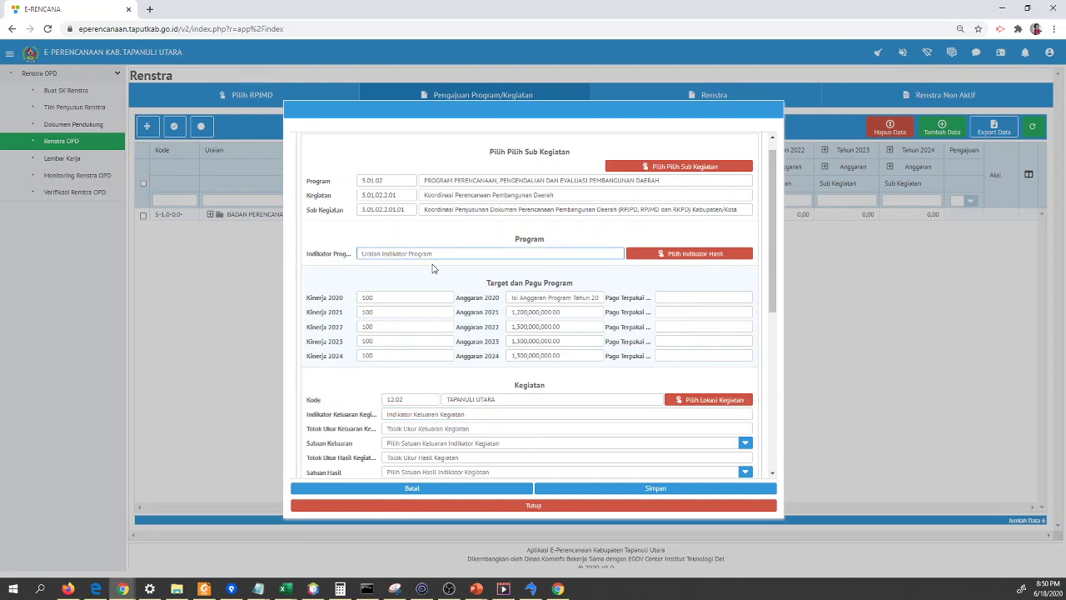
click(433, 269)
scroll(431, 333, down, 2)
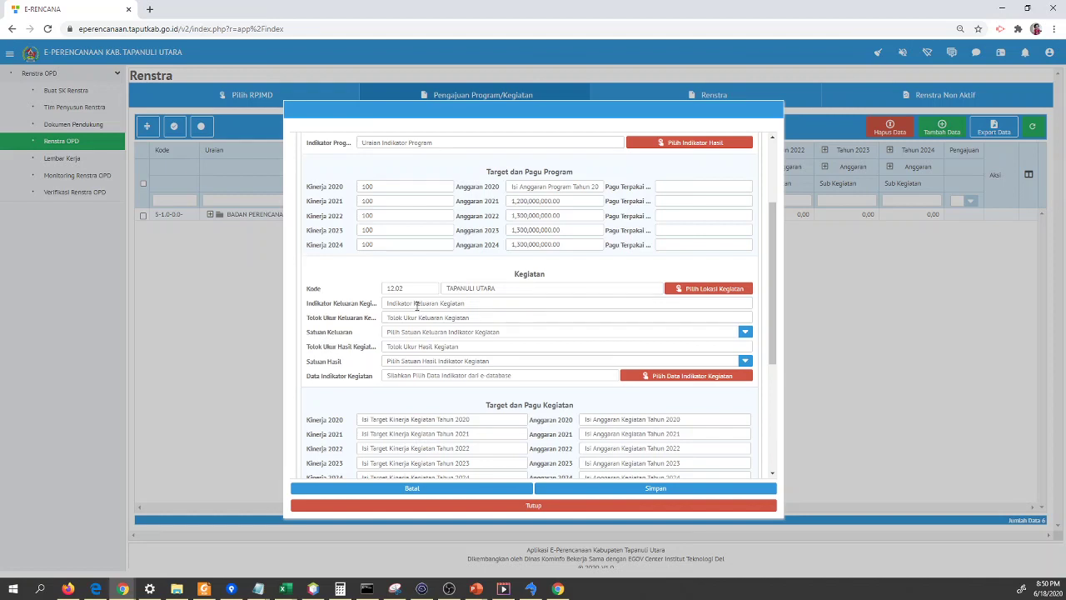
click(418, 305)
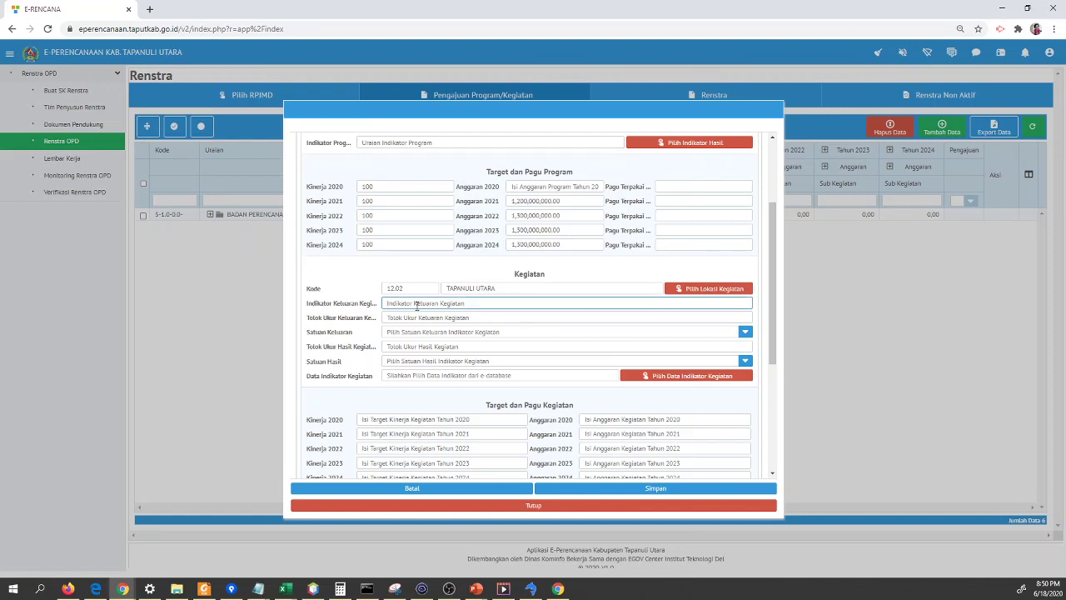
text(Men)
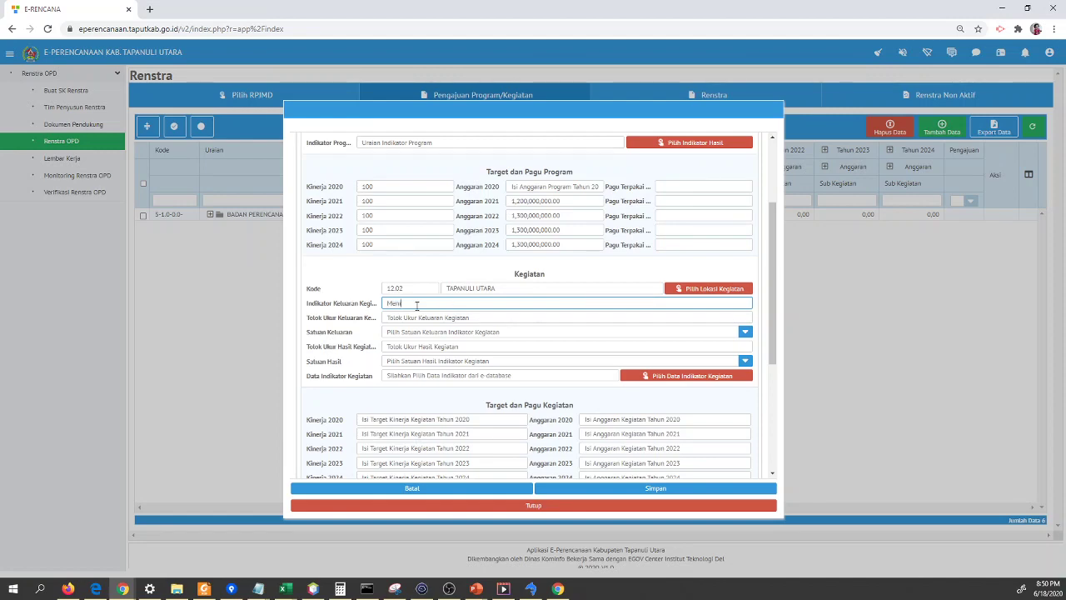
text(i)
key(BackSpace)
key(BackSpace)
key(BackSpace)
scroll(417, 305, up, 3)
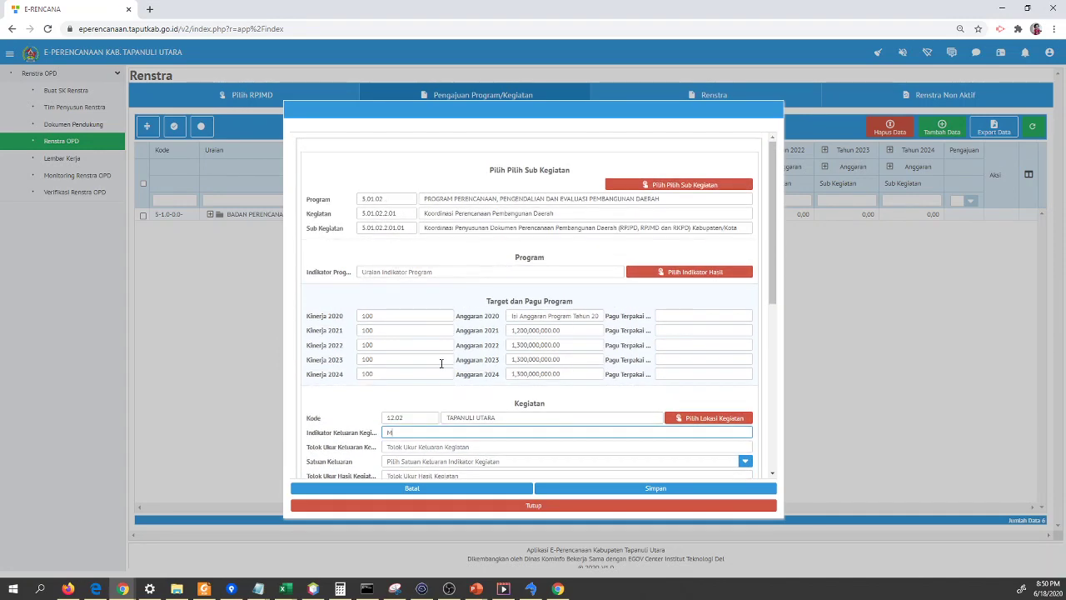
scroll(442, 363, down, 3)
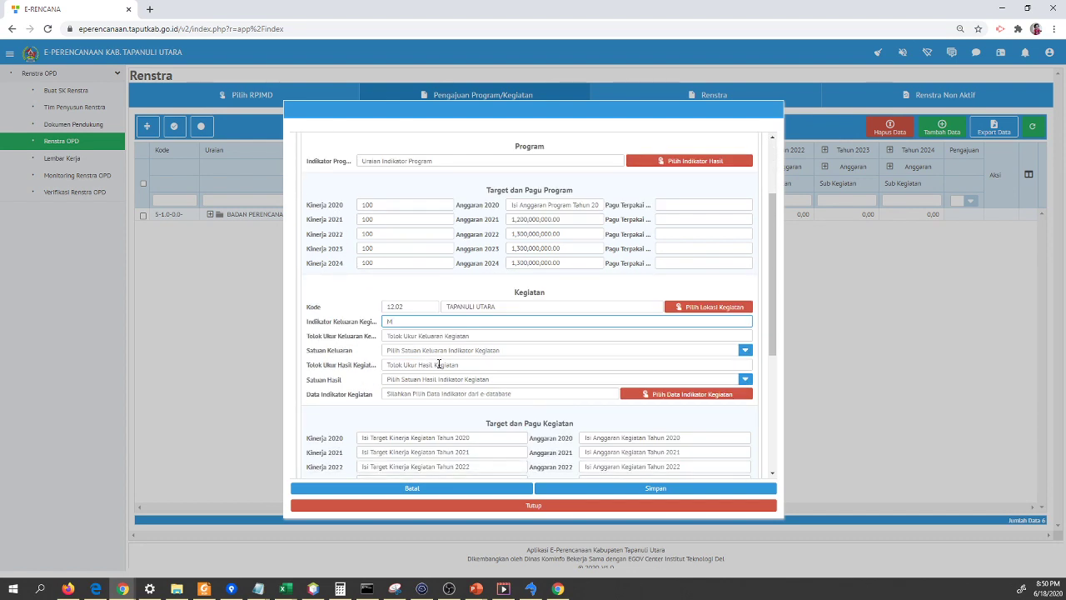
key(BackSpace)
text(Ketercapain)
text(K)
key(ctrl+a)
key(BackSpace)
text(Peri)
text(g)
key(BackSpace)
key(BackSpace)
text(ing)
drag(319, 322, 389, 339)
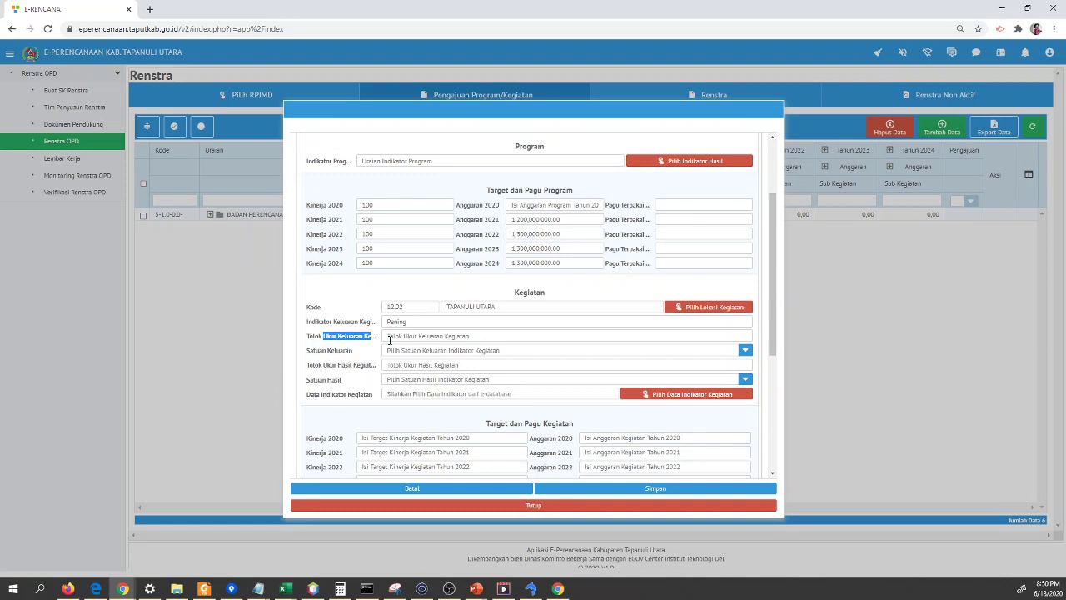
drag(419, 321, 370, 317)
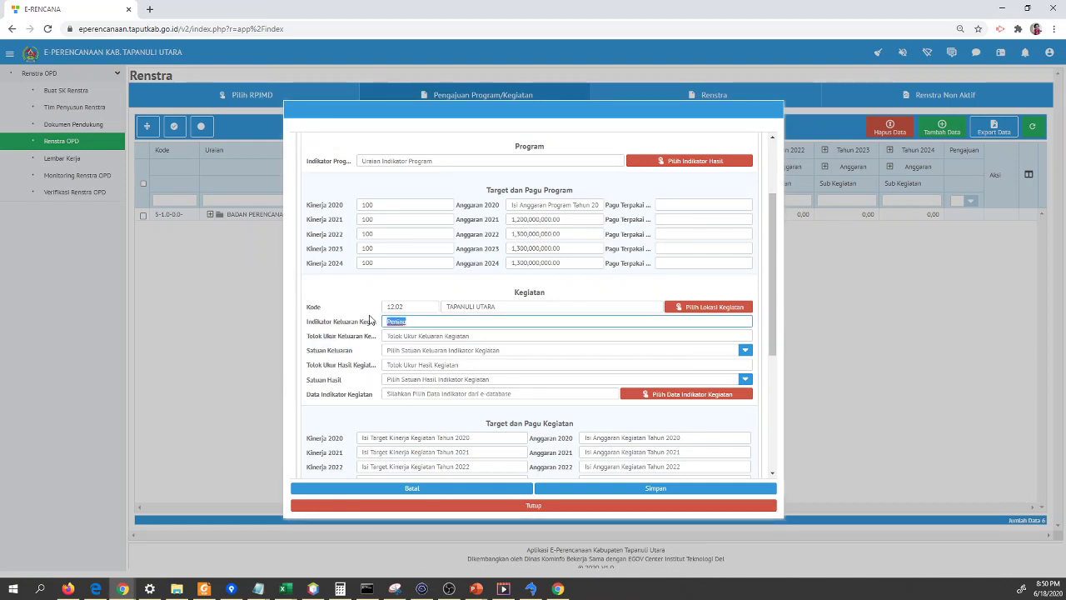
key(BackSpace)
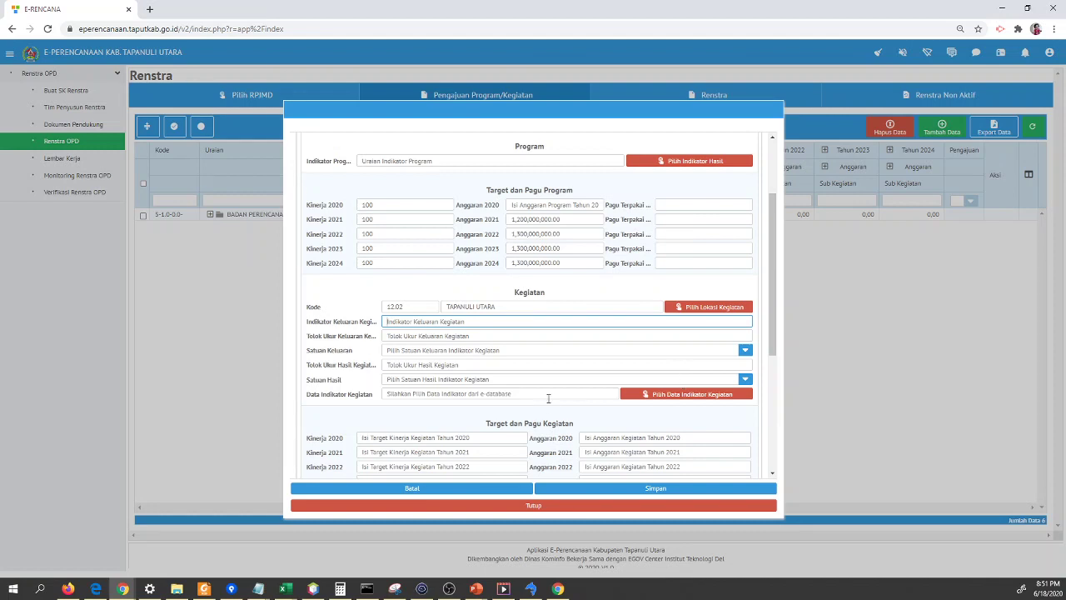
Step: Examine the Indikator Keluaran Kegiatan field in the Kegiatan section
click(310, 323)
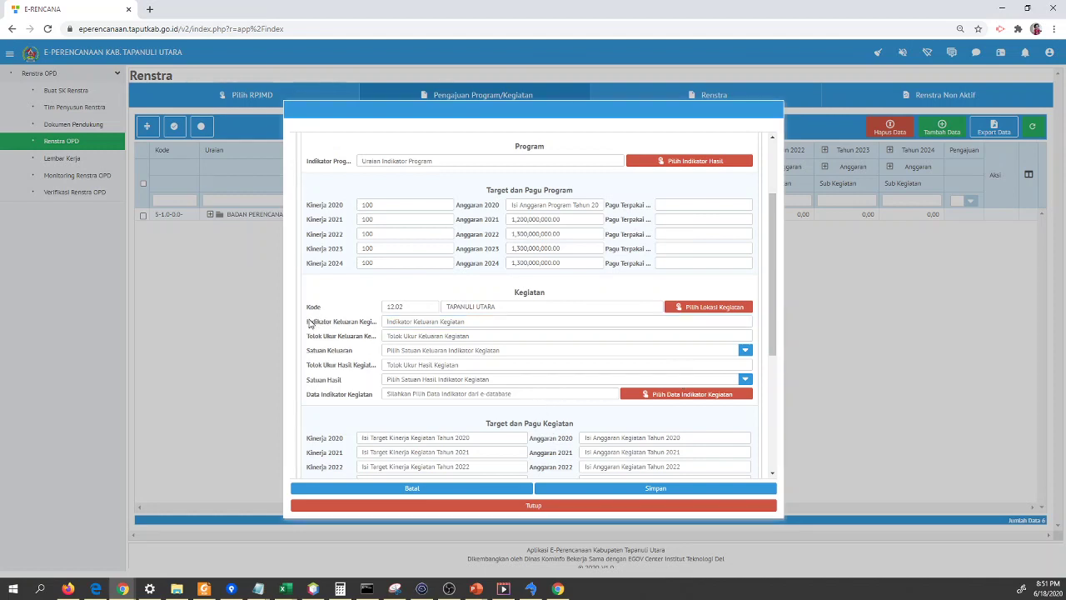
drag(310, 323, 368, 324)
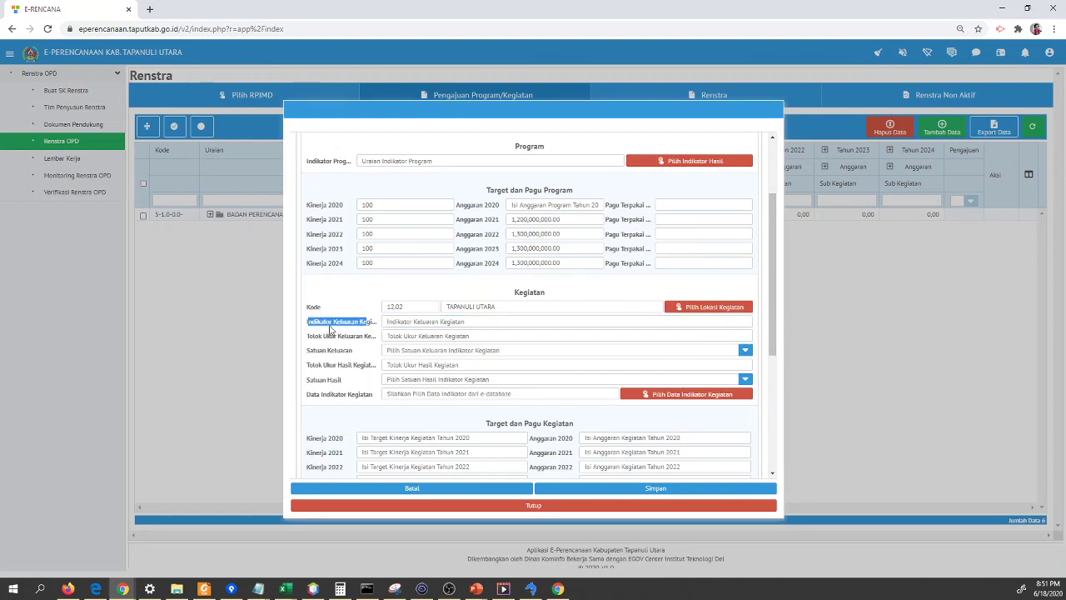
click(379, 326)
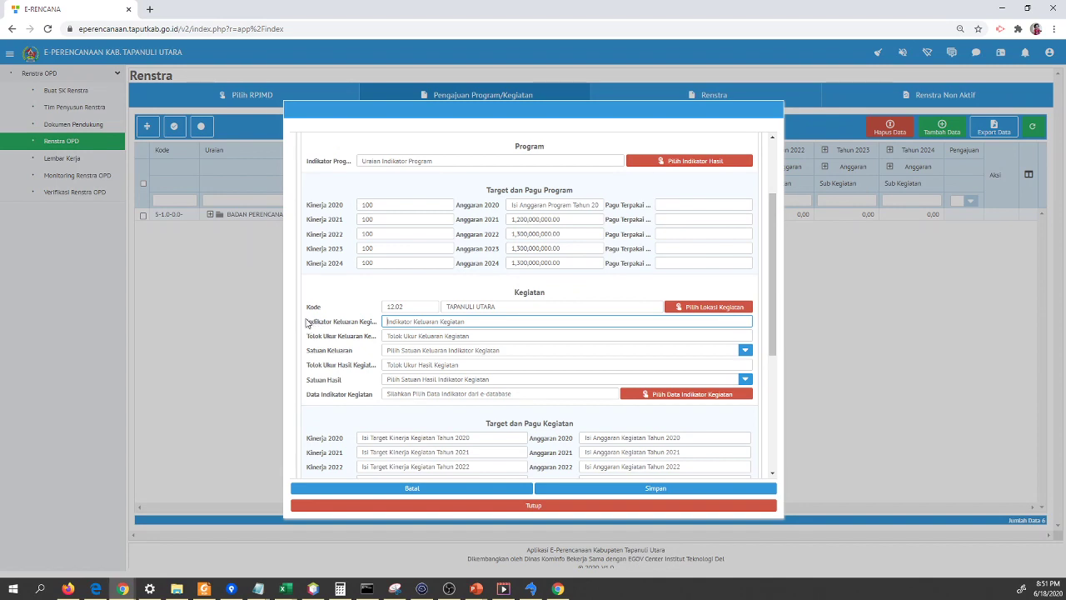
click(351, 325)
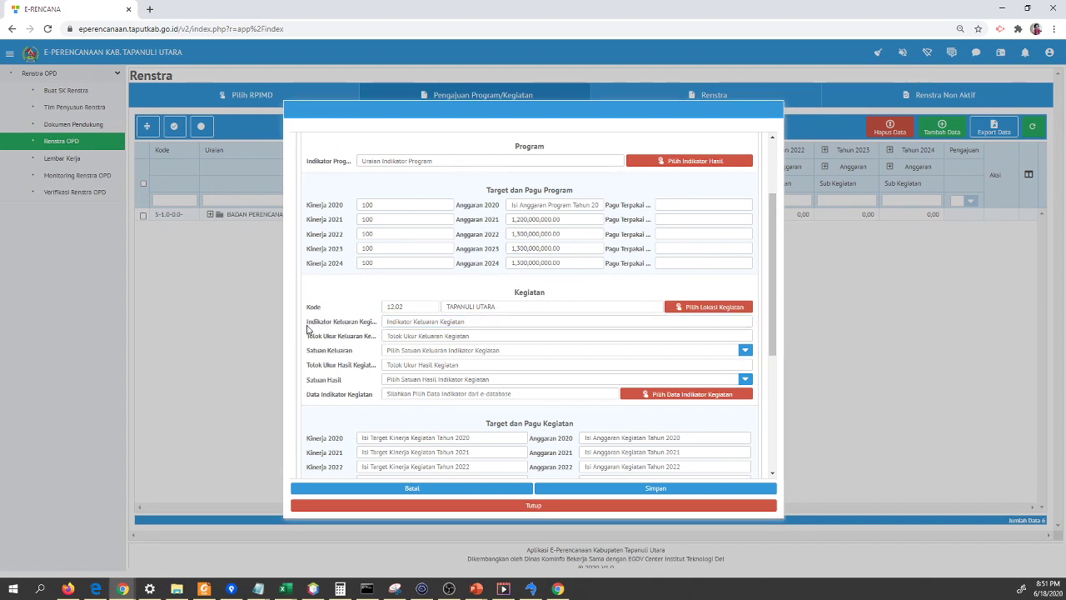
drag(373, 323, 307, 325)
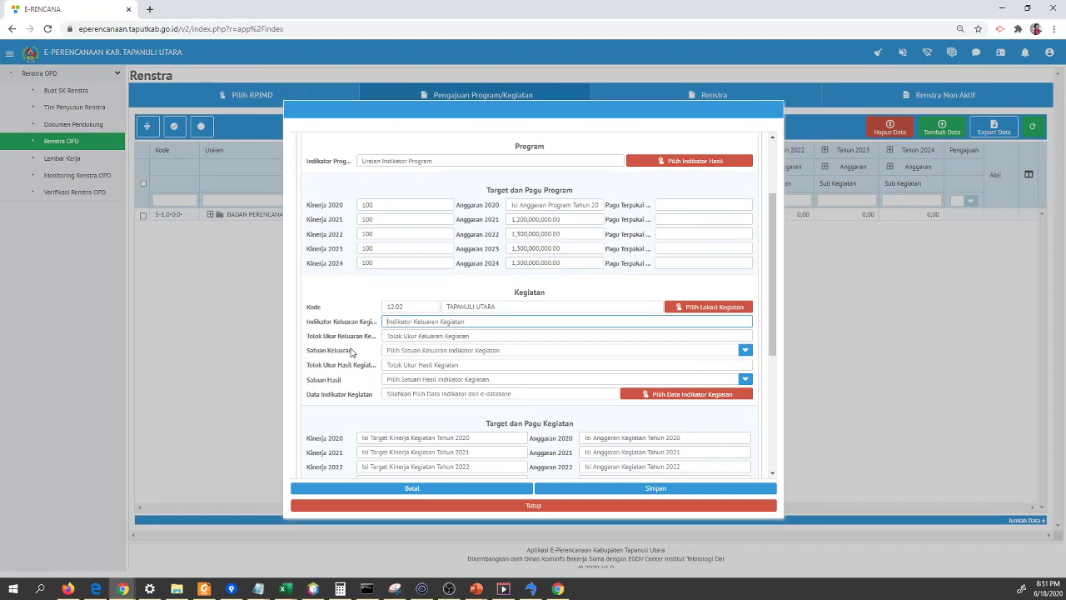
drag(307, 324, 375, 327)
click(374, 326)
click(398, 320)
Step: Examine the Tolok Ukur Keluaran Kegiatan field and return to the Indikator Keluaran Kegiatan field
drag(308, 335, 365, 337)
click(367, 338)
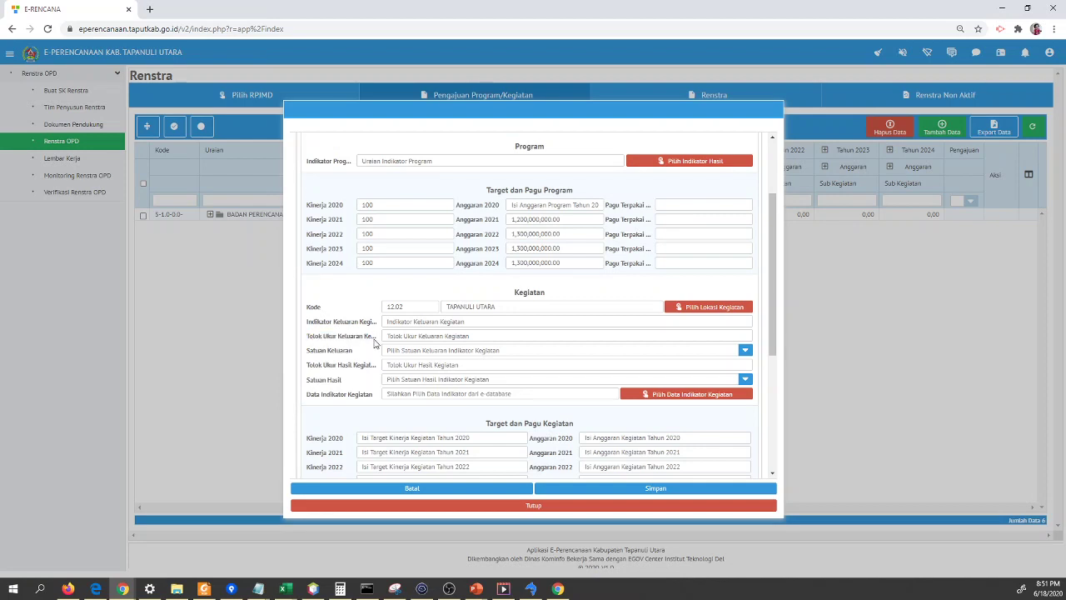
triple_click(371, 335)
click(370, 336)
triple_click(371, 336)
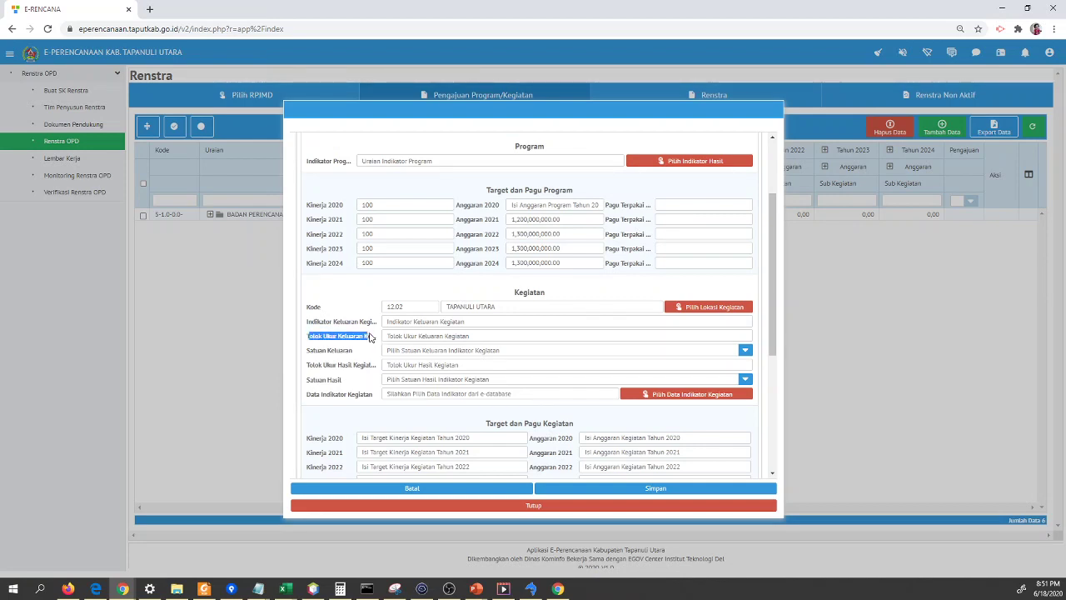
click(370, 336)
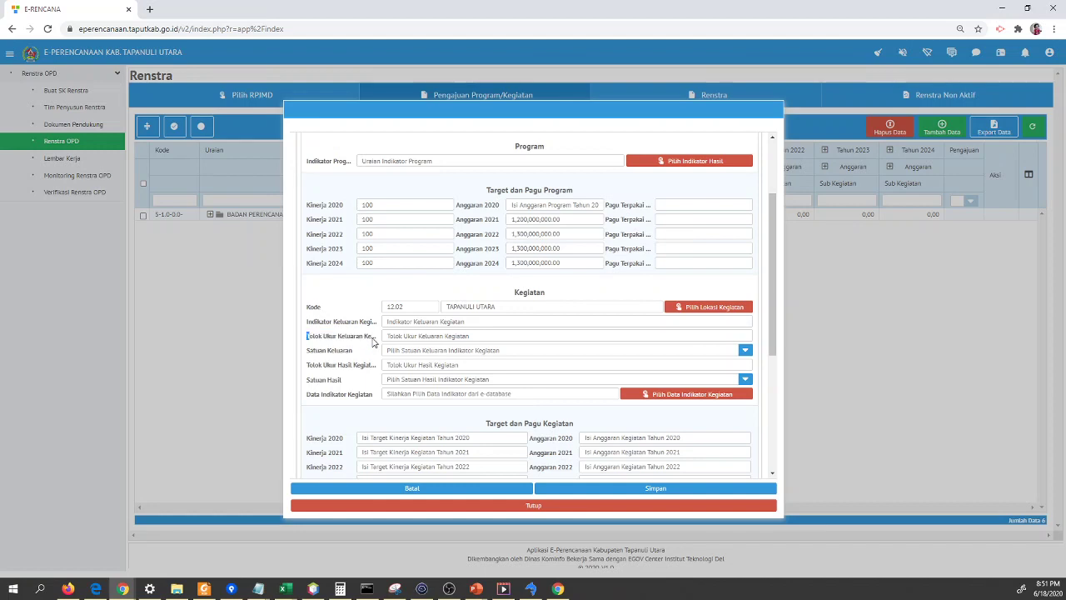
triple_click(370, 335)
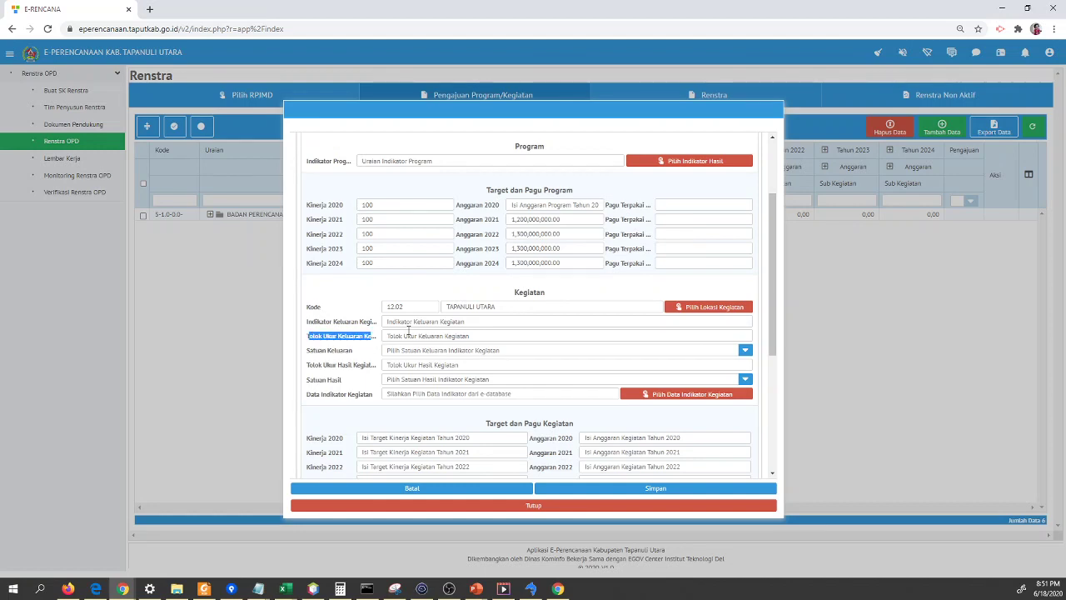
click(409, 323)
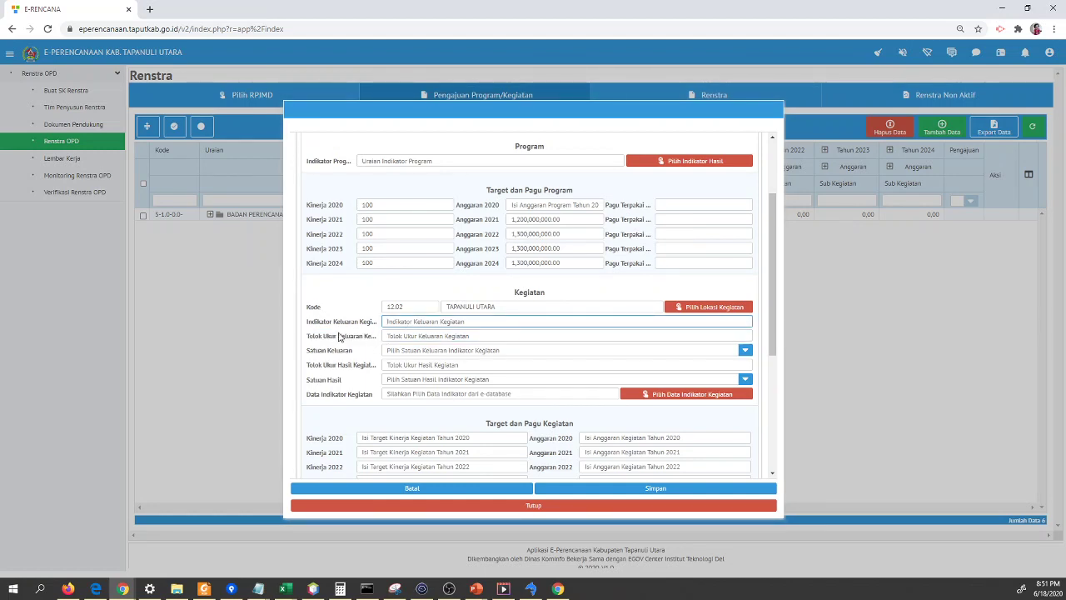
Step: Enter "Persentasi Ketercapaian Koordinasi antar" as the Indikator Keluaran Kegiatan
drag(307, 336, 375, 336)
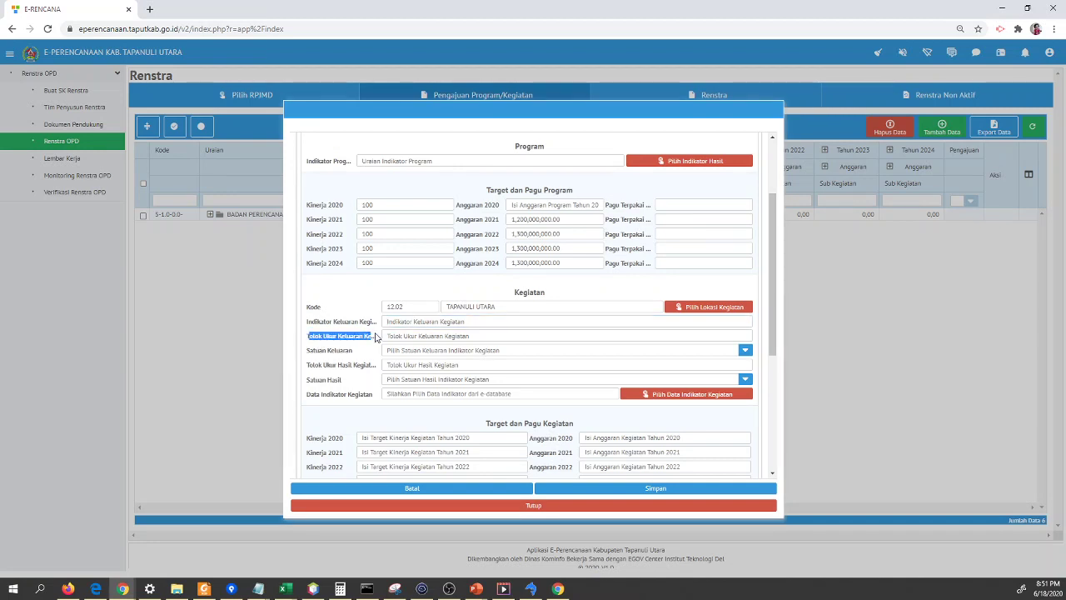
click(400, 336)
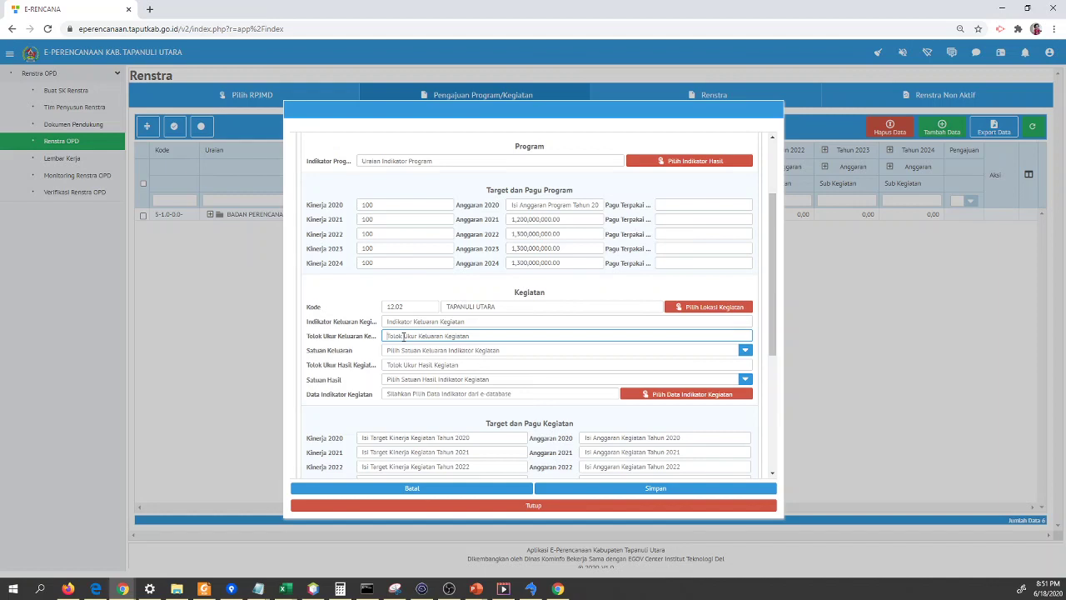
click(407, 321)
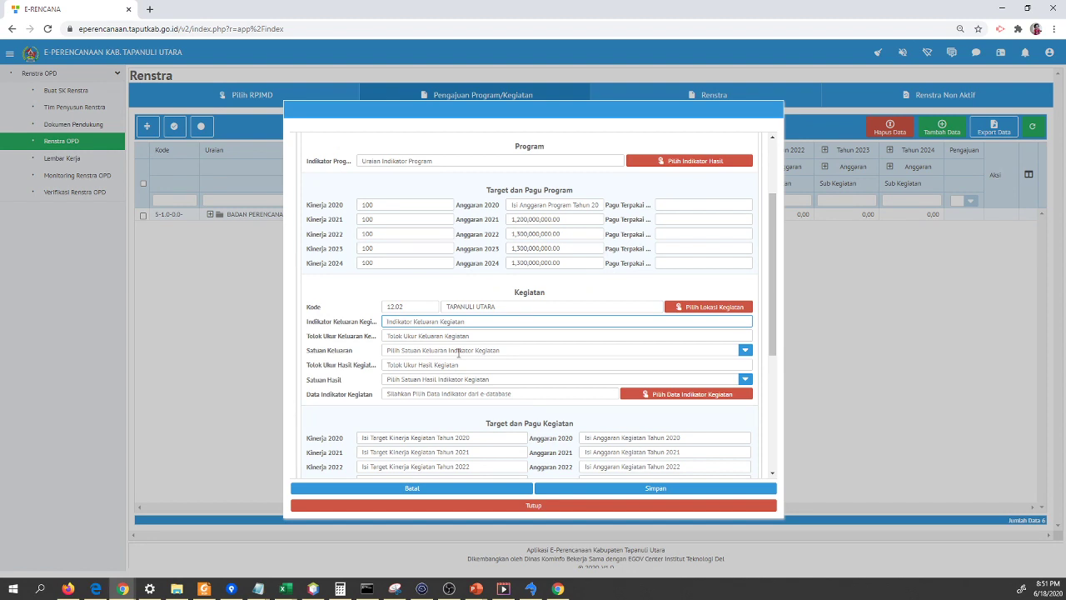
text(K)
key(BackSpace)
text(A)
key(BackSpace)
text(Persentasi Kor)
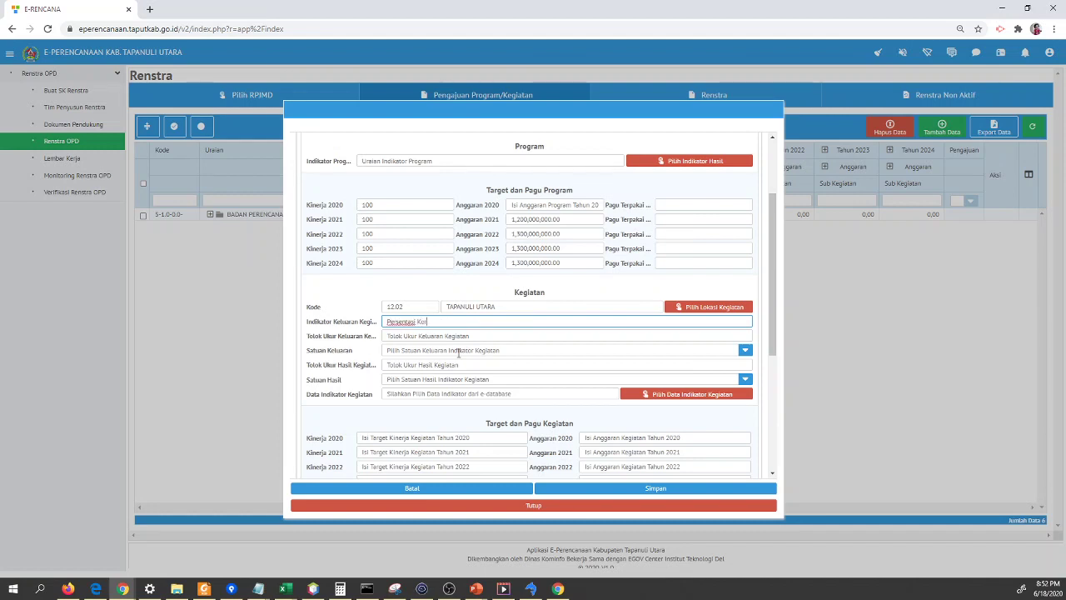
key(BackSpace)
text(Ketercapaian Koordinasi)
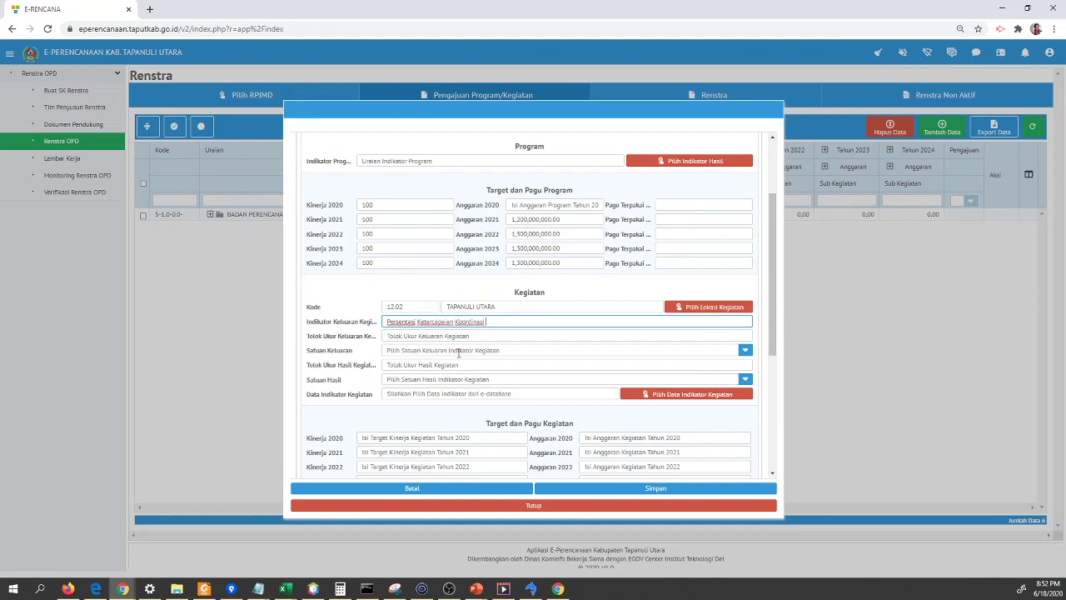
text( antar)
Step: Review the selected Sub Kegiatan description at the start of the form against the Indikator Keluaran Kegiatan wording
scroll(500, 358, up, 3)
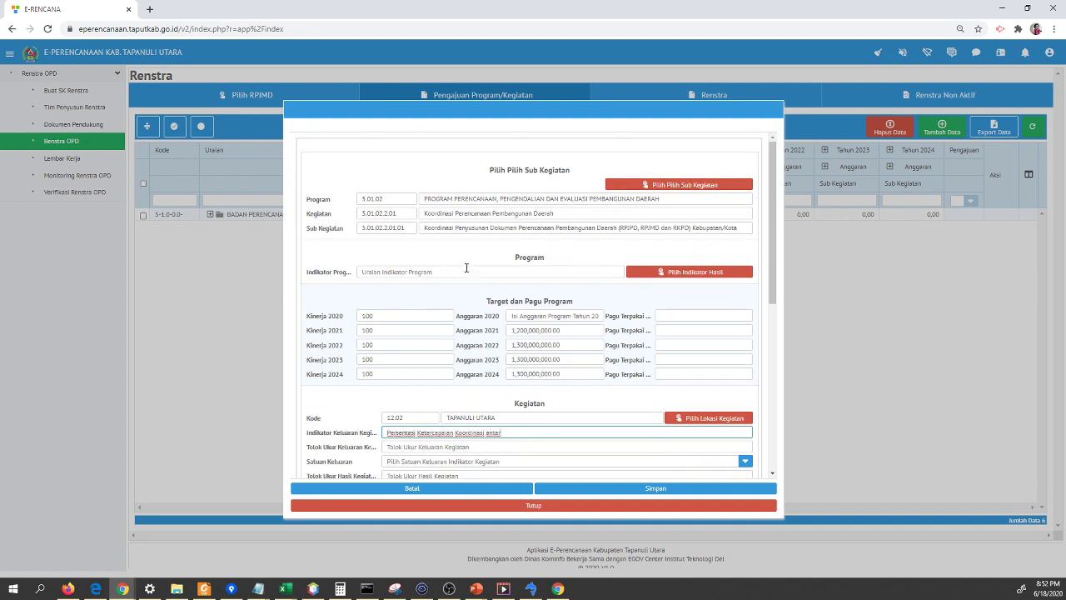
drag(478, 228, 539, 232)
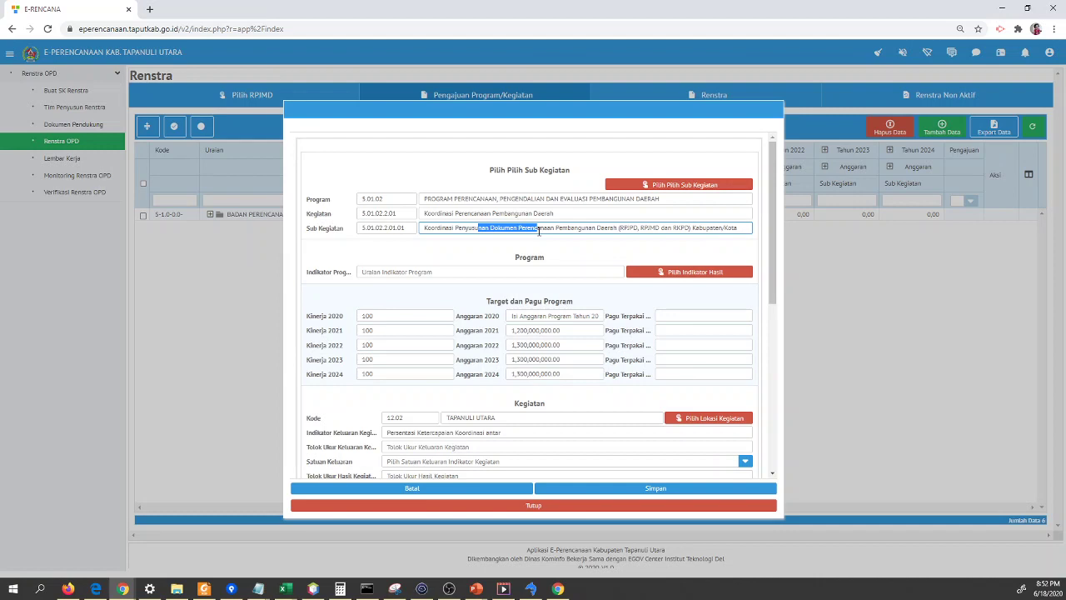
drag(539, 232, 560, 230)
scroll(452, 455, down, 3)
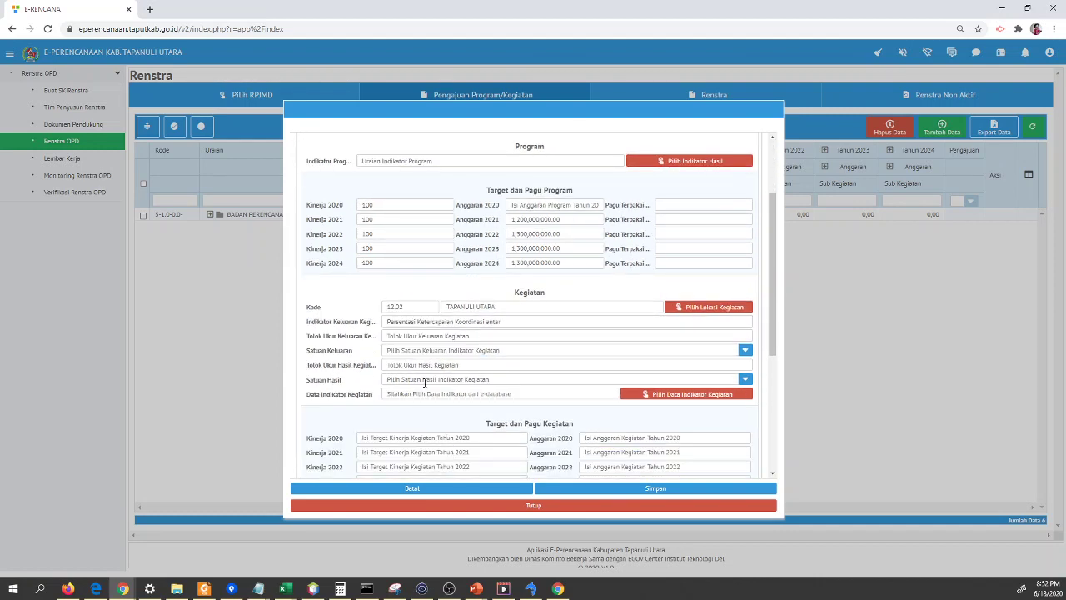
click(444, 321)
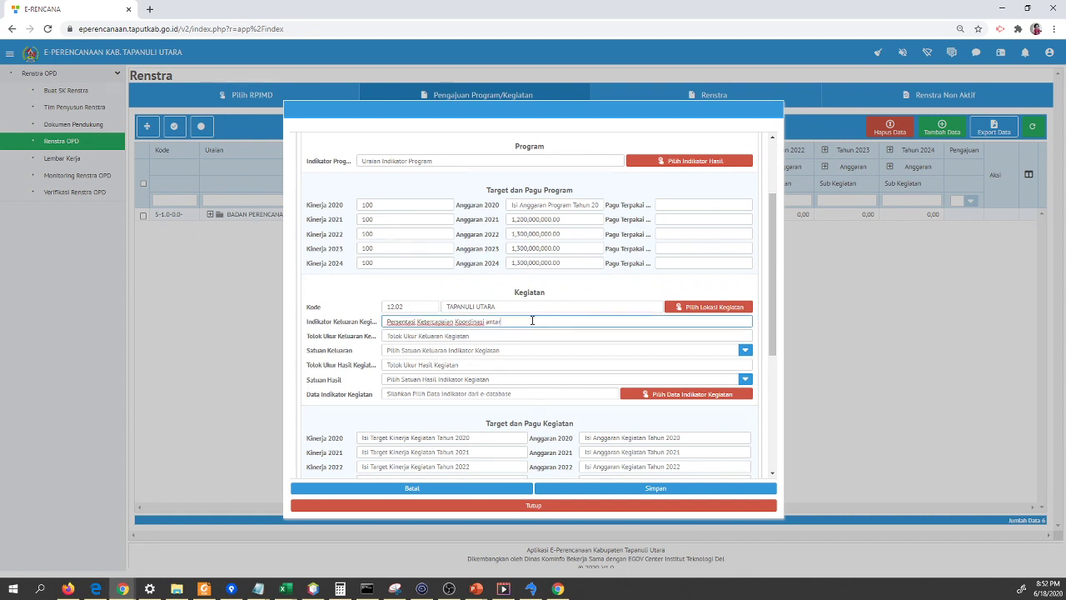
drag(533, 322, 289, 329)
click(507, 371)
scroll(513, 387, up, 2)
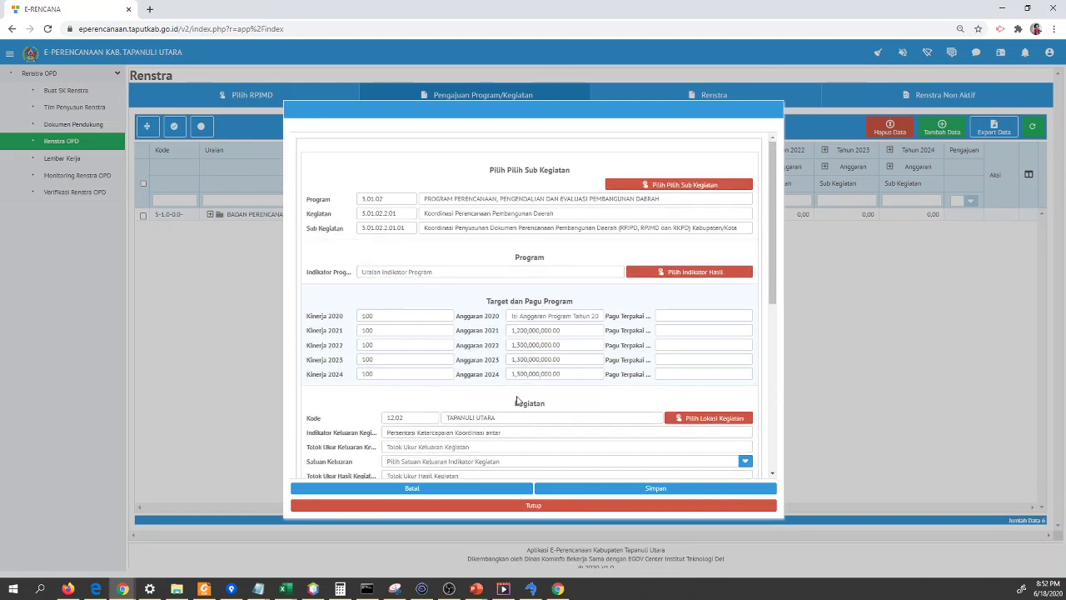
scroll(524, 432, down, 2)
Step: Replace the Indikator Keluaran Kegiatan text with "Ketepatan Waktu Penyusunan"
triple_click(501, 321)
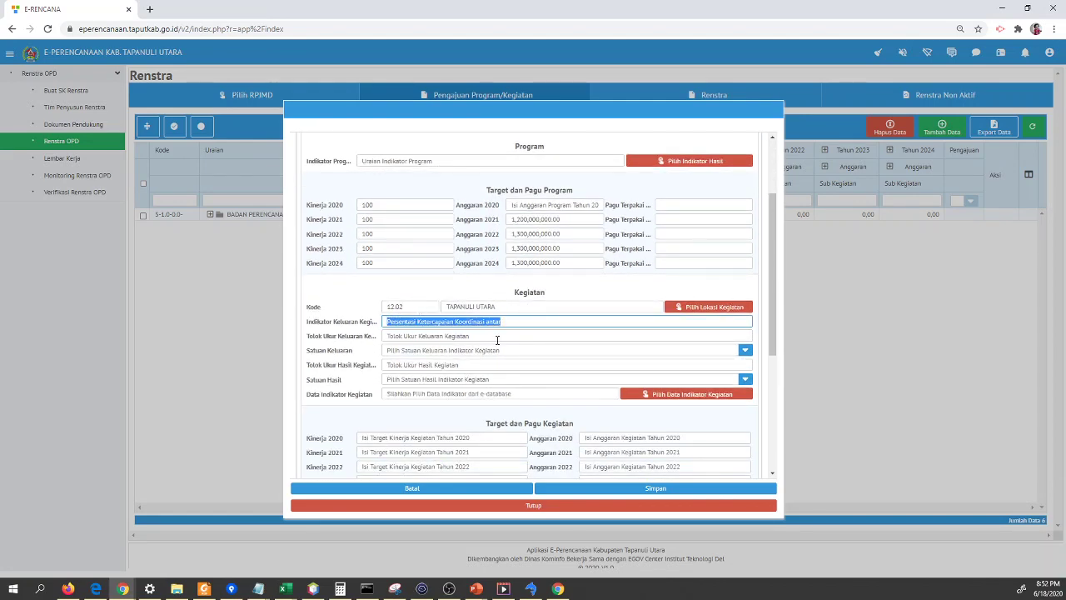
key(End)
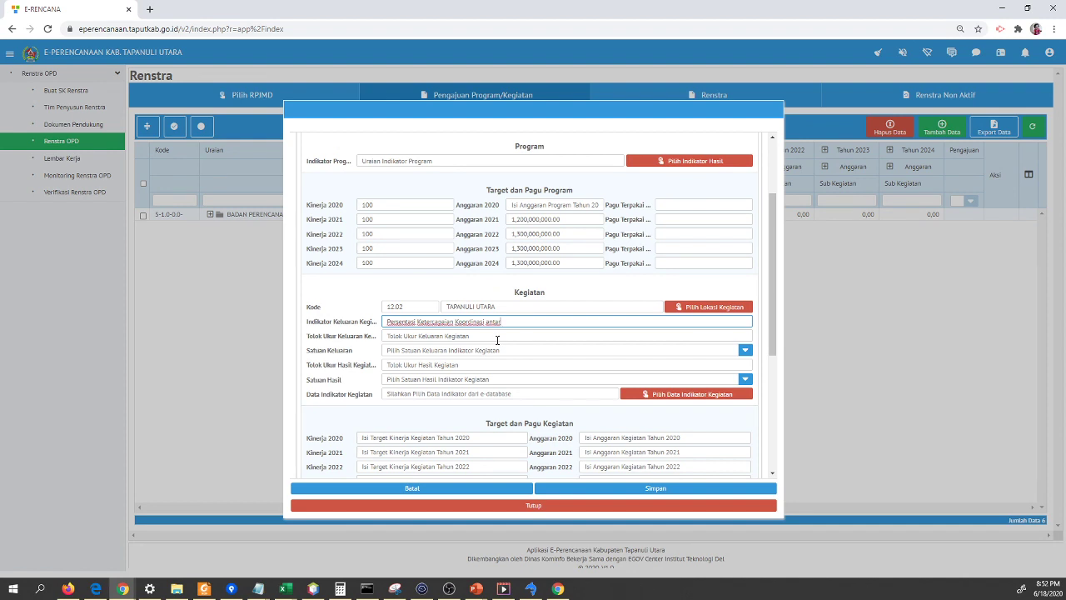
key(ctrl+a)
text(Keta)
text(patan Wa)
text(ktu )
text(Pe)
key(BackSpace)
text(enyusunan)
key(Tab)
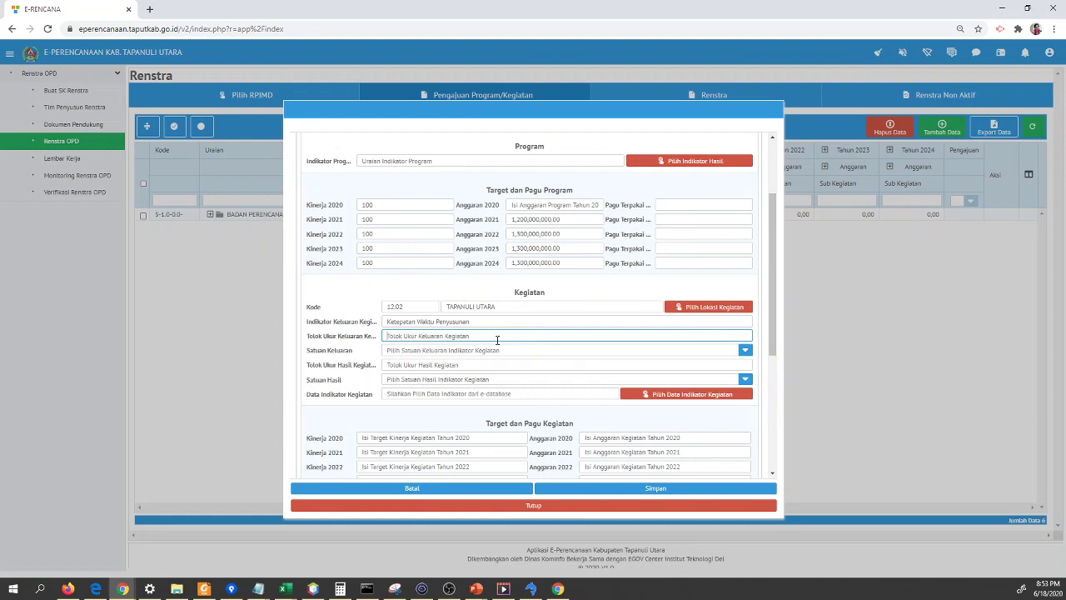
Step: Set the kegiatan's Tolok Ukur Keluaran to "Meningkatkan Ketercapaian" and its Satuan Keluaran to Persen
text(Meningkatkan Ketercapaian)
click(396, 347)
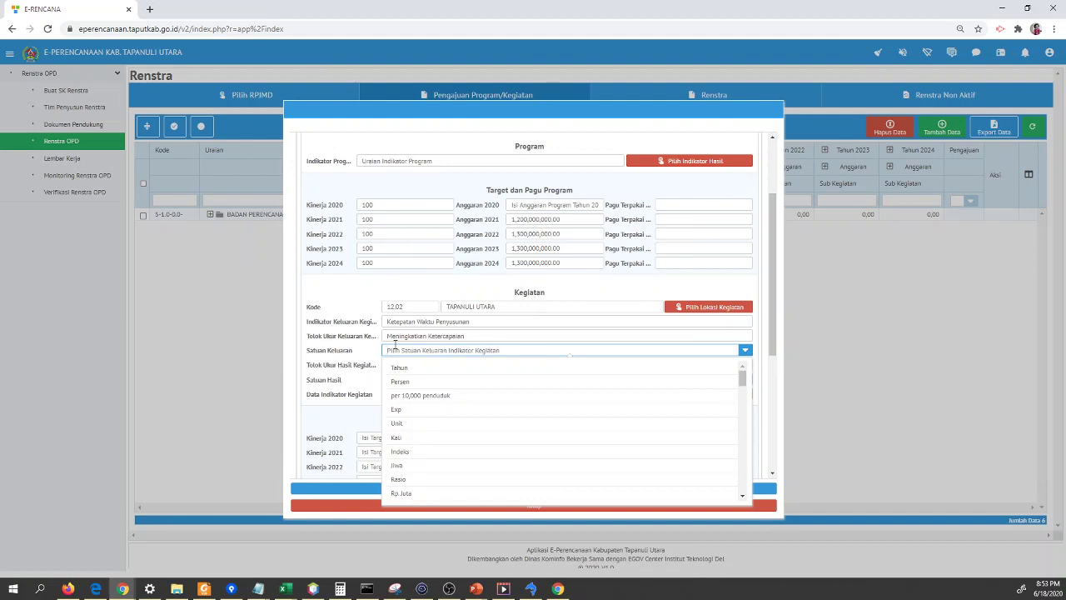
scroll(433, 423, down, 3)
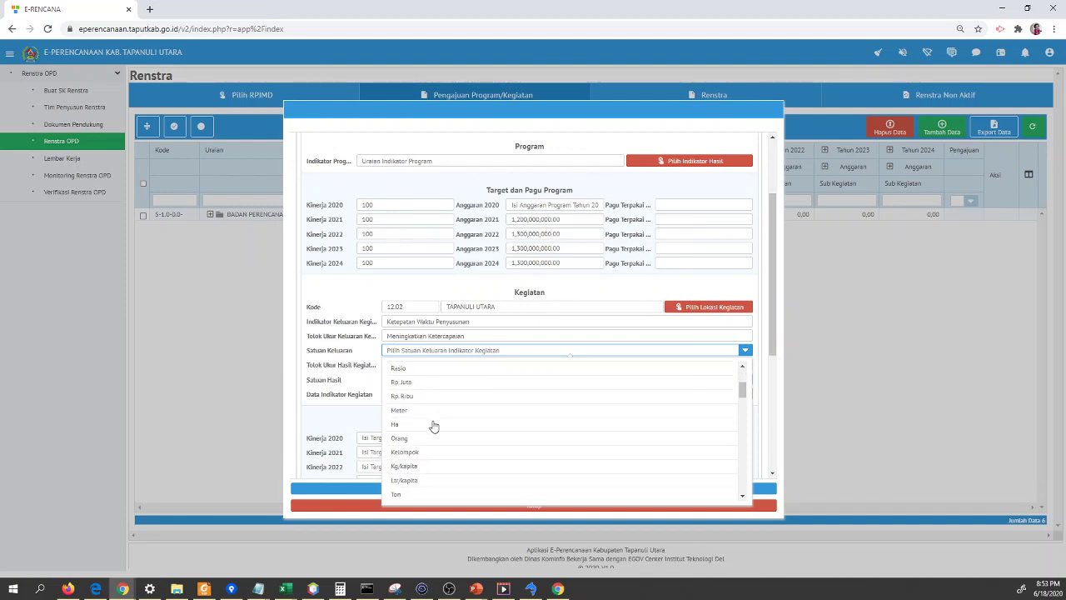
text(p)
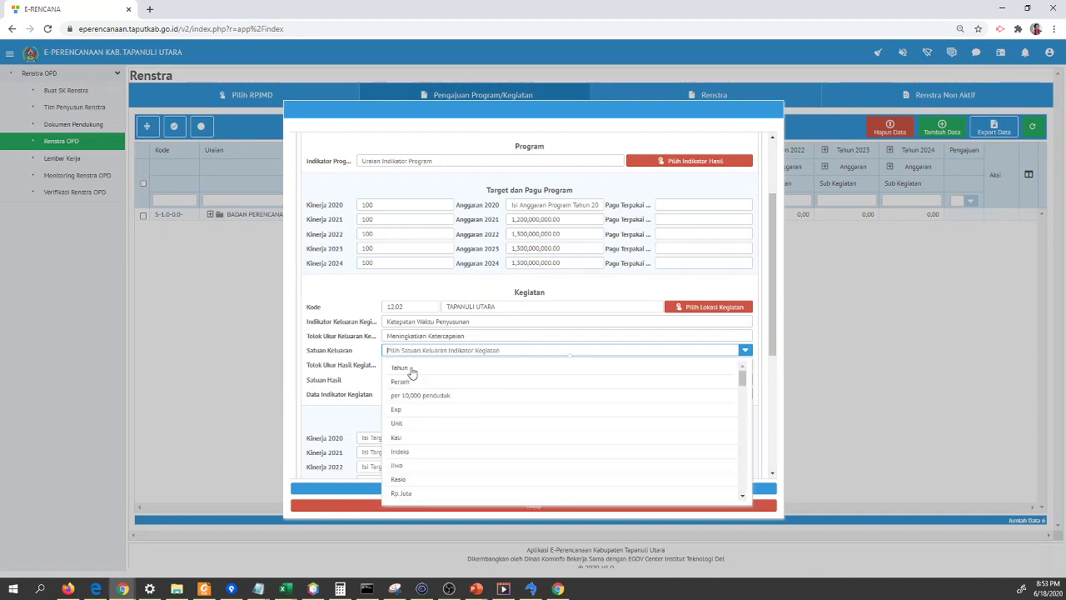
key(BackSpace)
text(per)
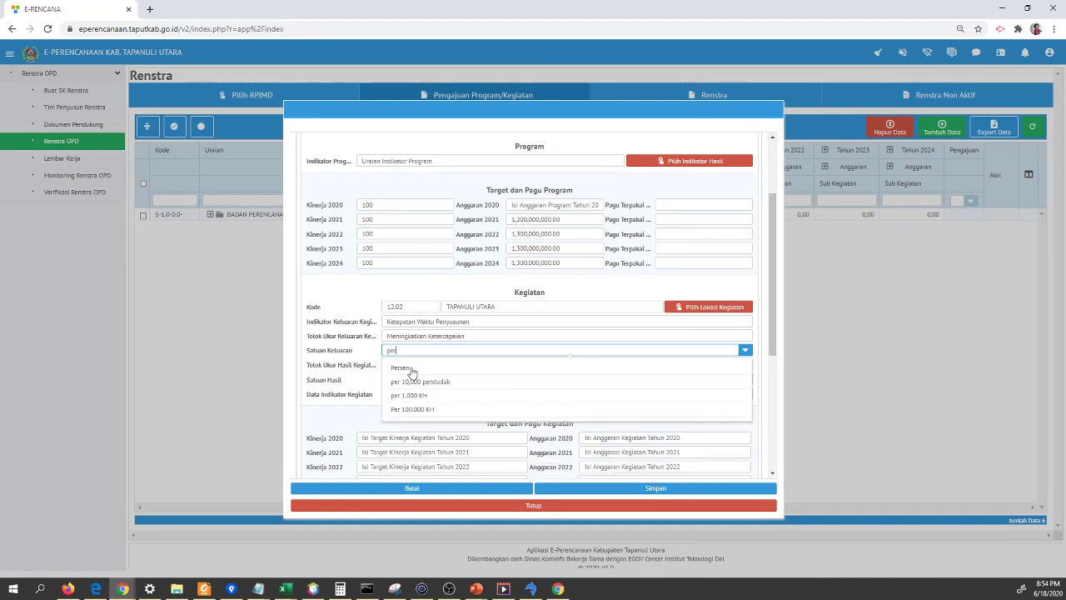
click(409, 369)
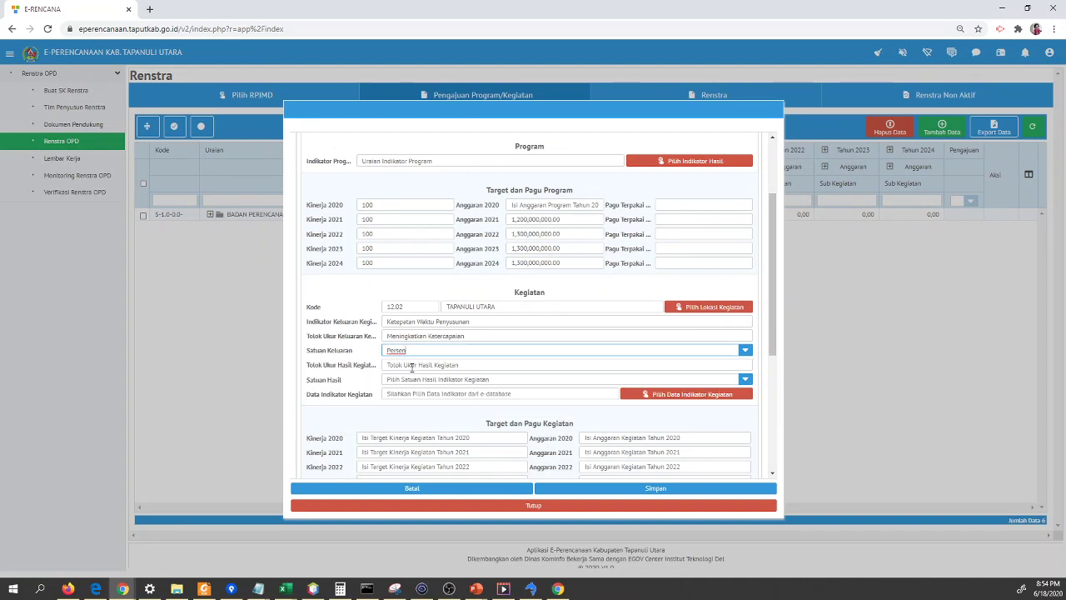
Step: Set the Tolok Ukur Hasil Kegiatan to "id_prog_rpjmd_indikator" and the Satuan Hasil to Persen
click(411, 366)
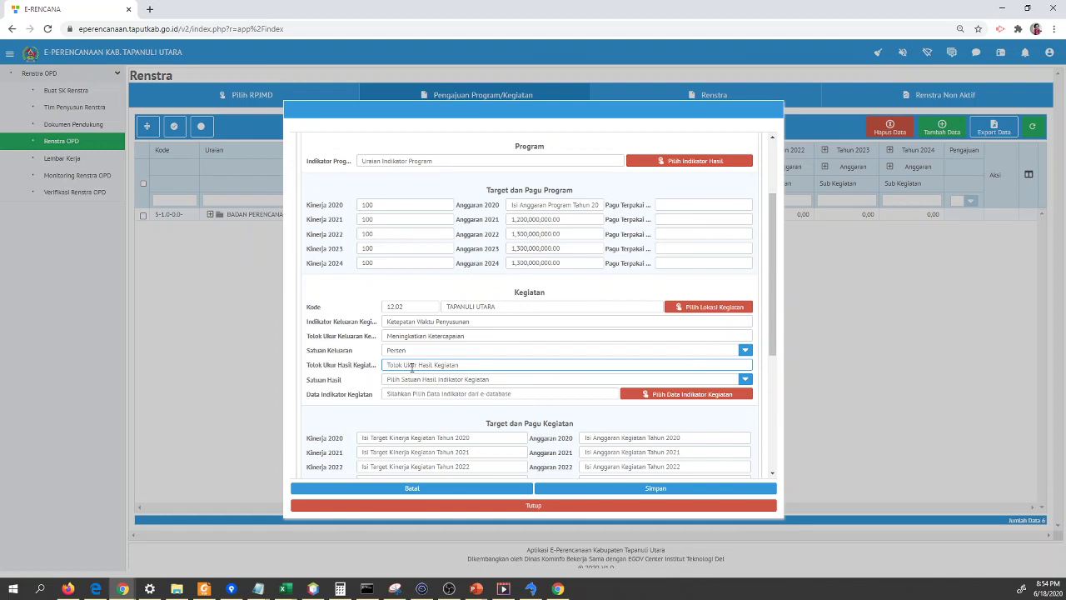
click(487, 337)
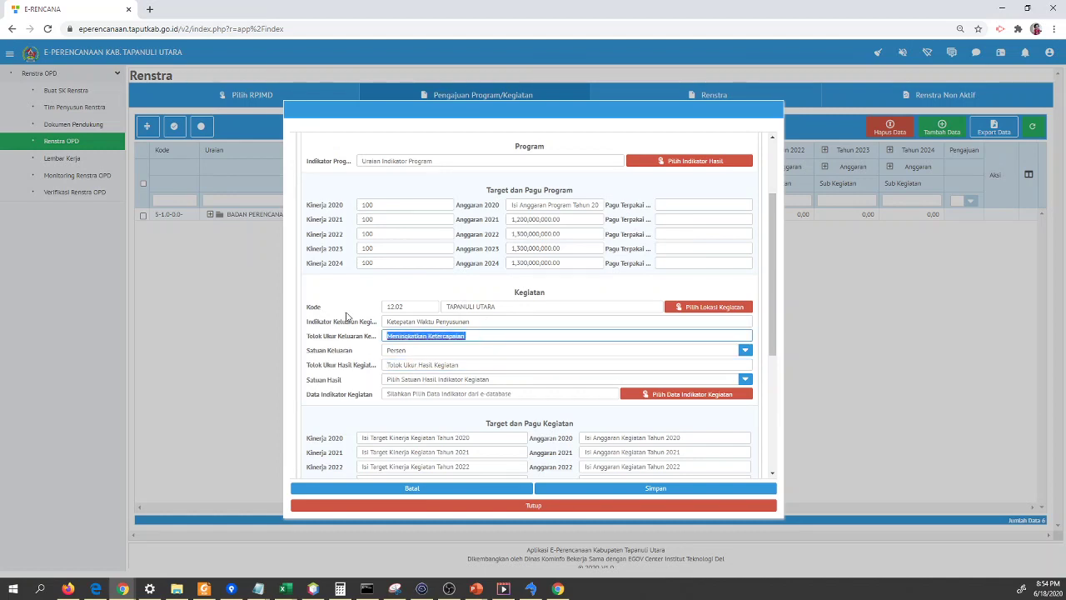
click(346, 317)
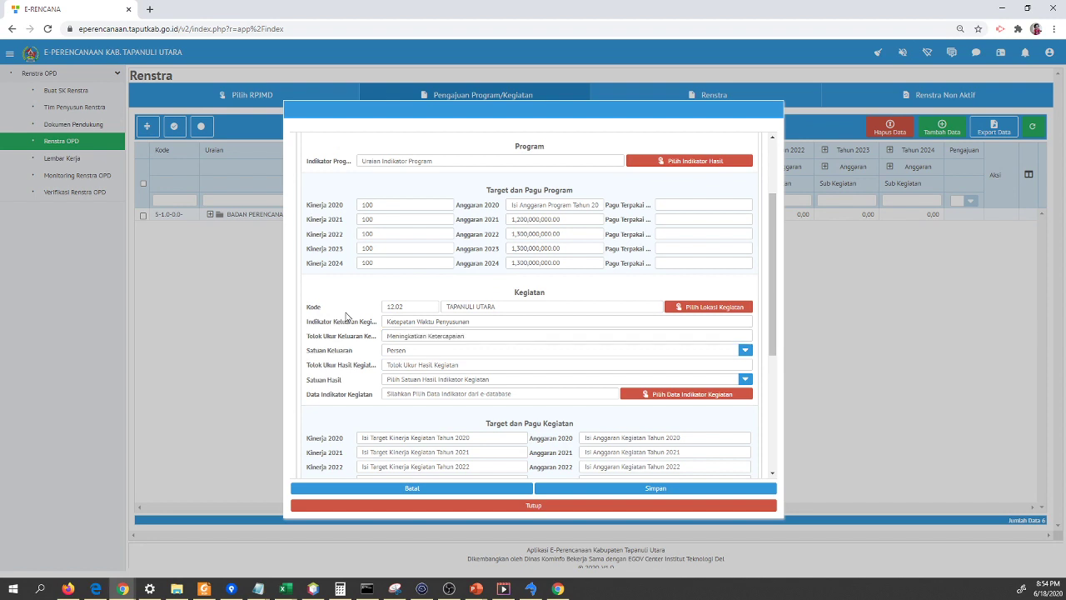
click(432, 364)
click(416, 379)
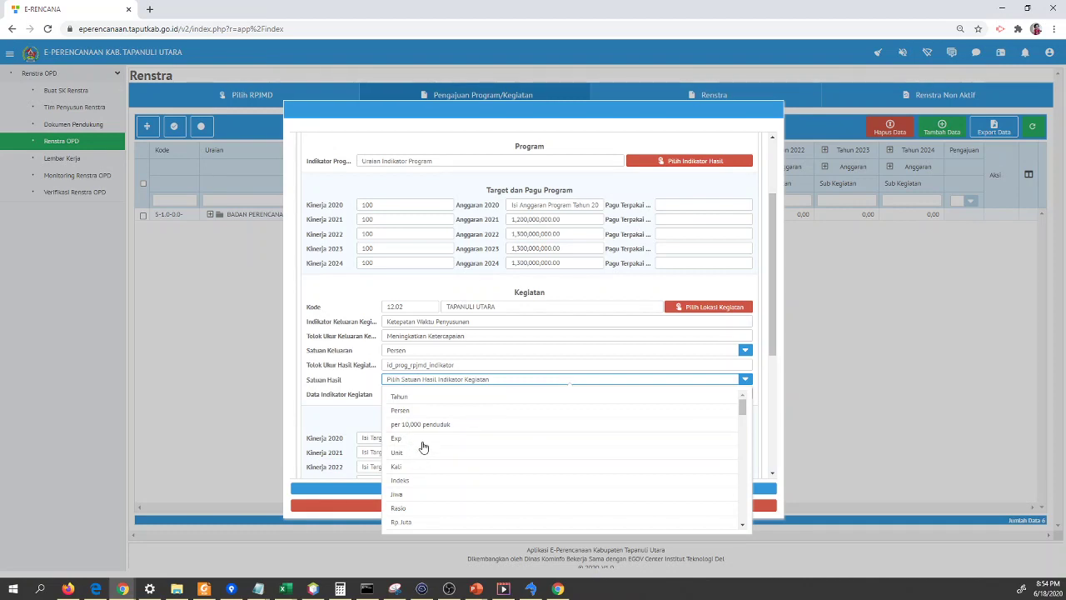
click(423, 411)
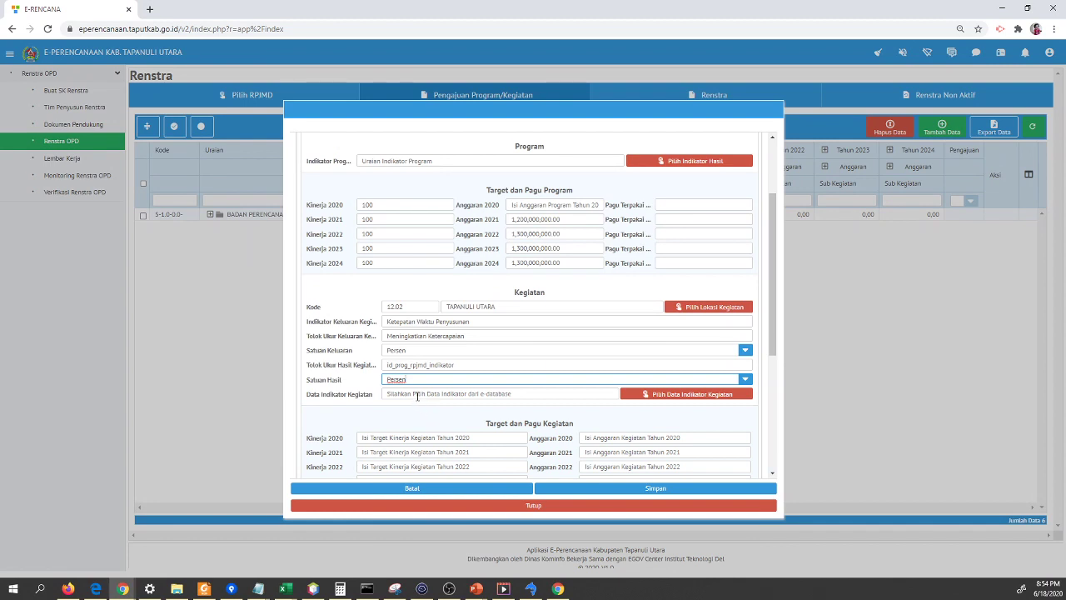
Step: Open the kegiatan data indicator list and browse its entries, collapsing the UMUM and Data Wajib groups
click(417, 396)
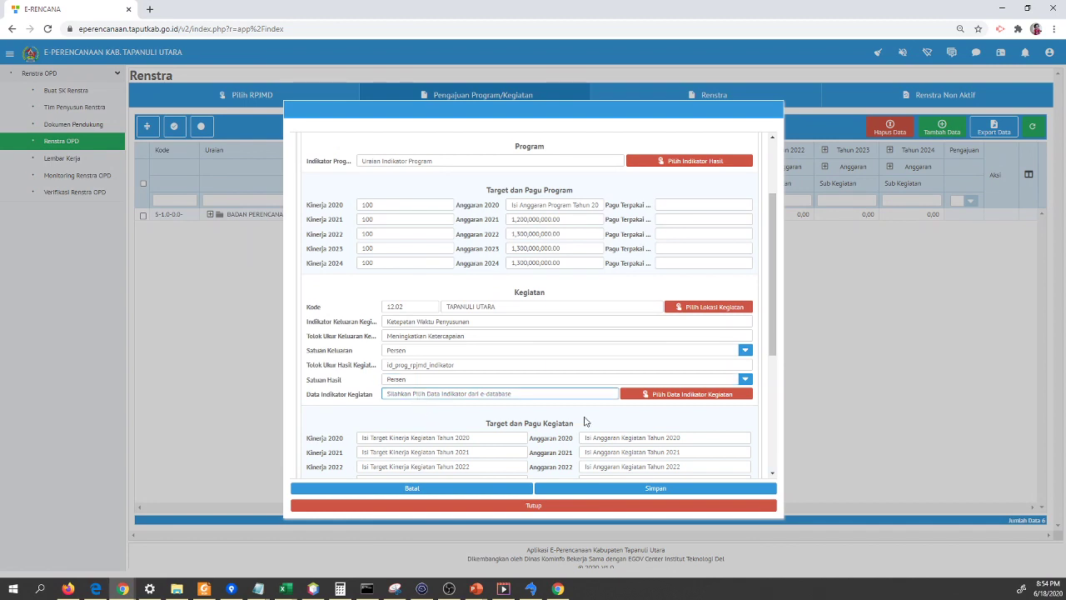
click(699, 398)
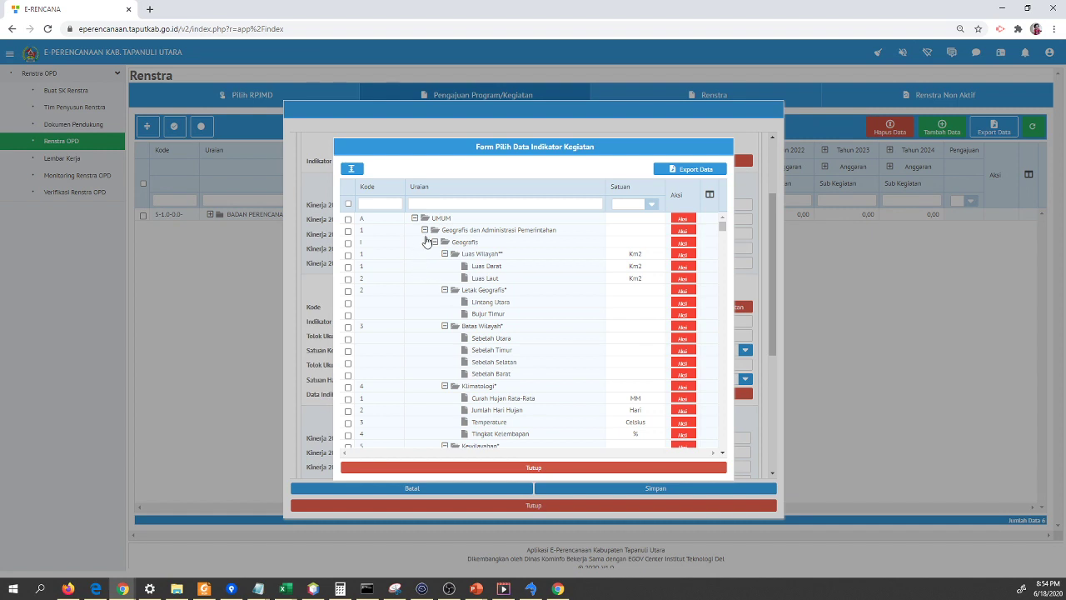
click(415, 219)
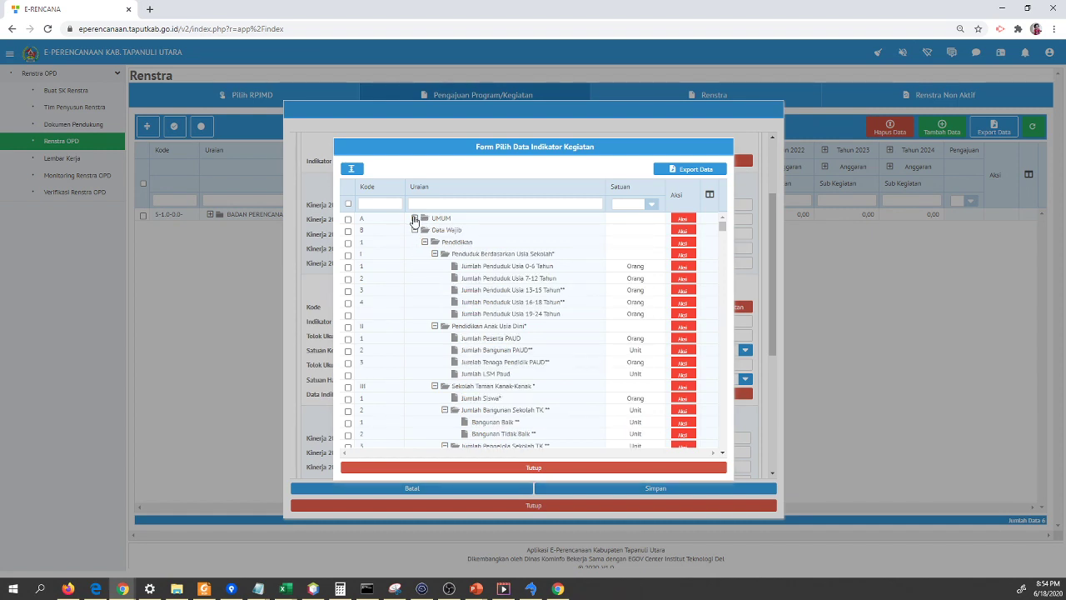
click(525, 293)
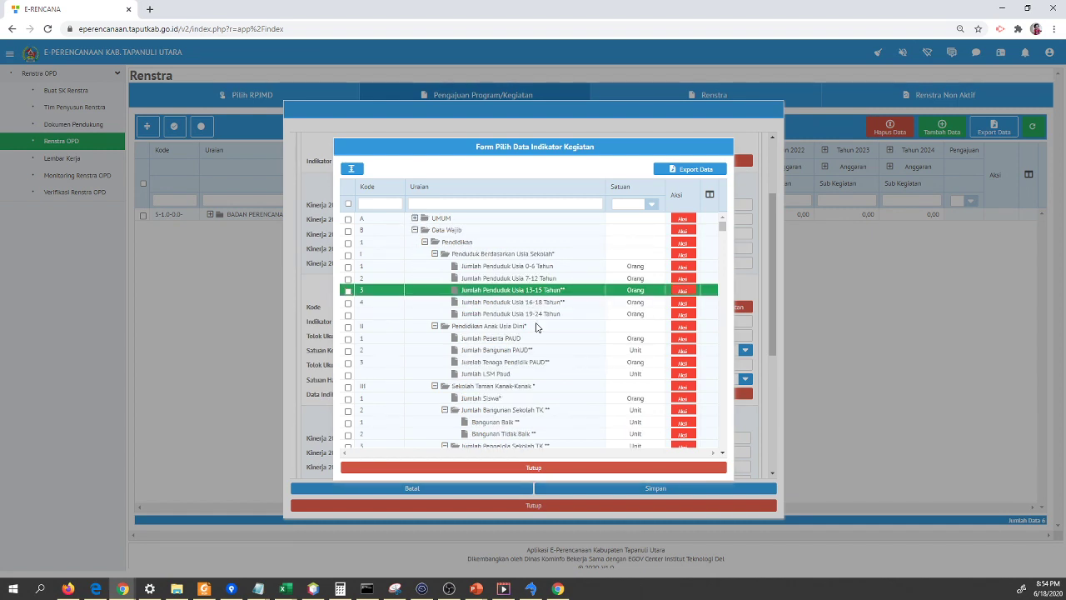
click(536, 327)
click(540, 342)
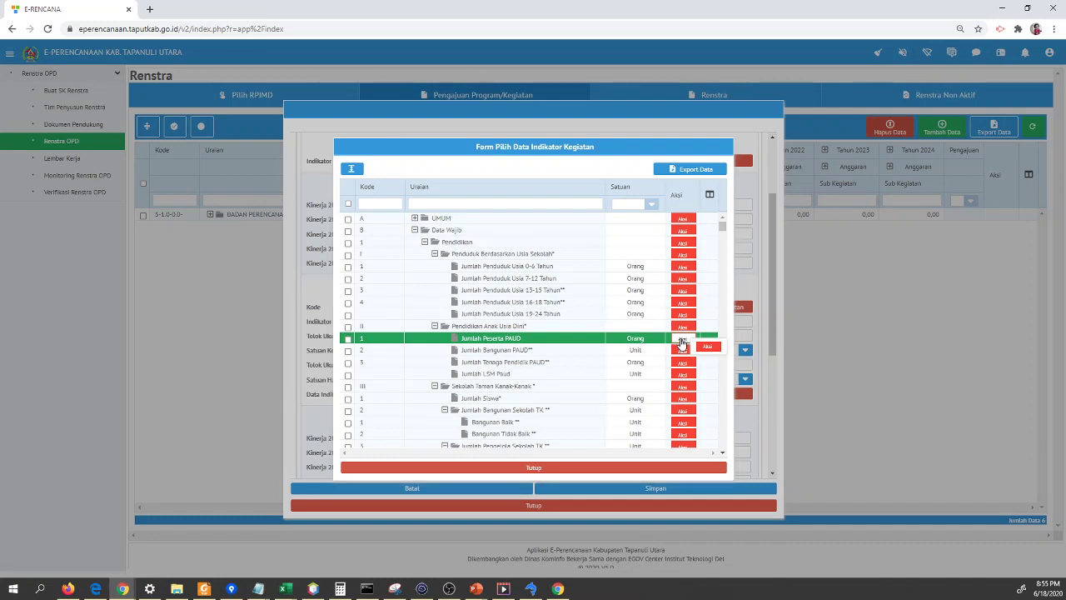
click(414, 230)
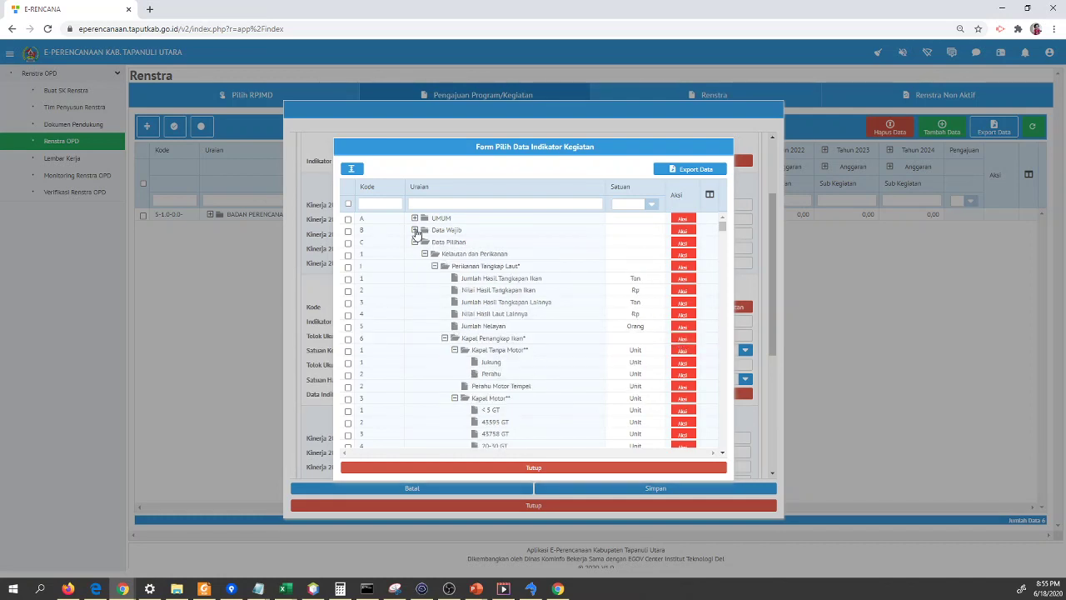
click(501, 280)
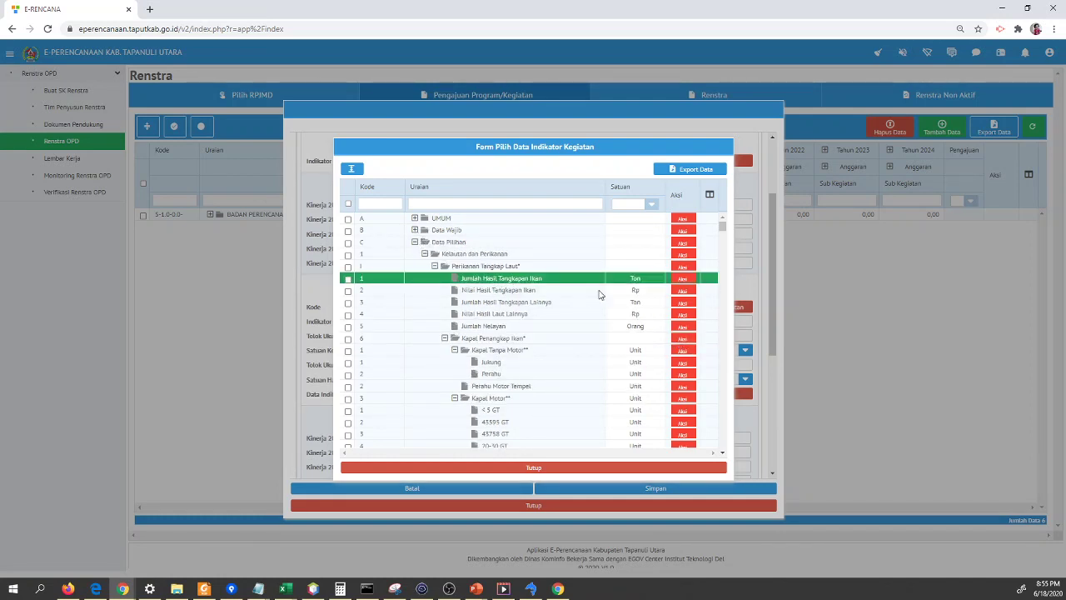
Step: Search the data indicator descriptions for "koor" and "doku", clear the filter and close the list without choosing an indicator
click(479, 202)
text(koor)
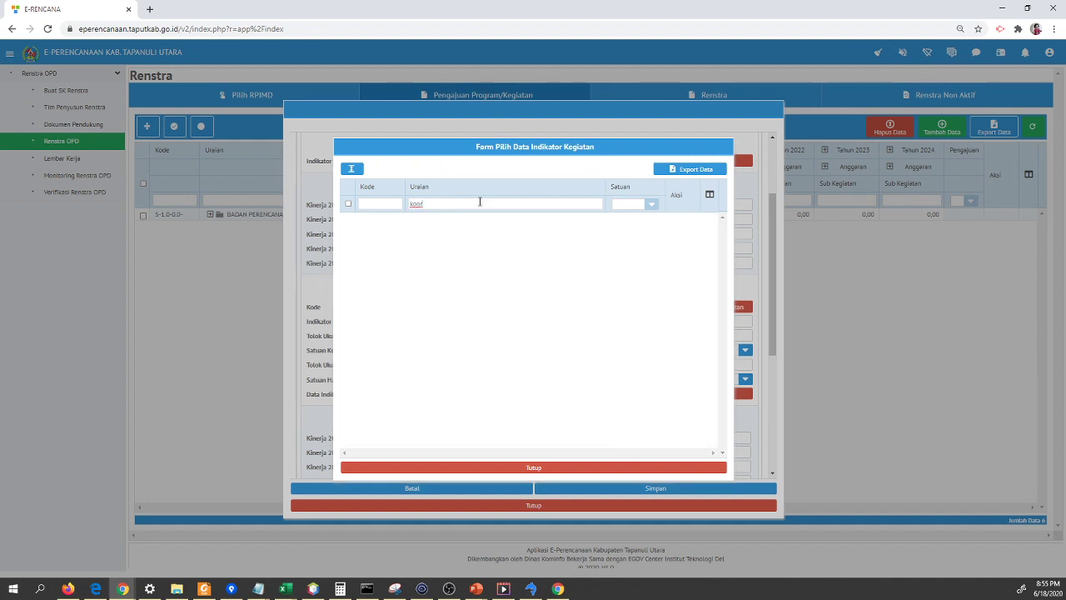
key(BackSpace)
key(BackSpace)
key(BackSpace)
text(dokunm)
key(BackSpace)
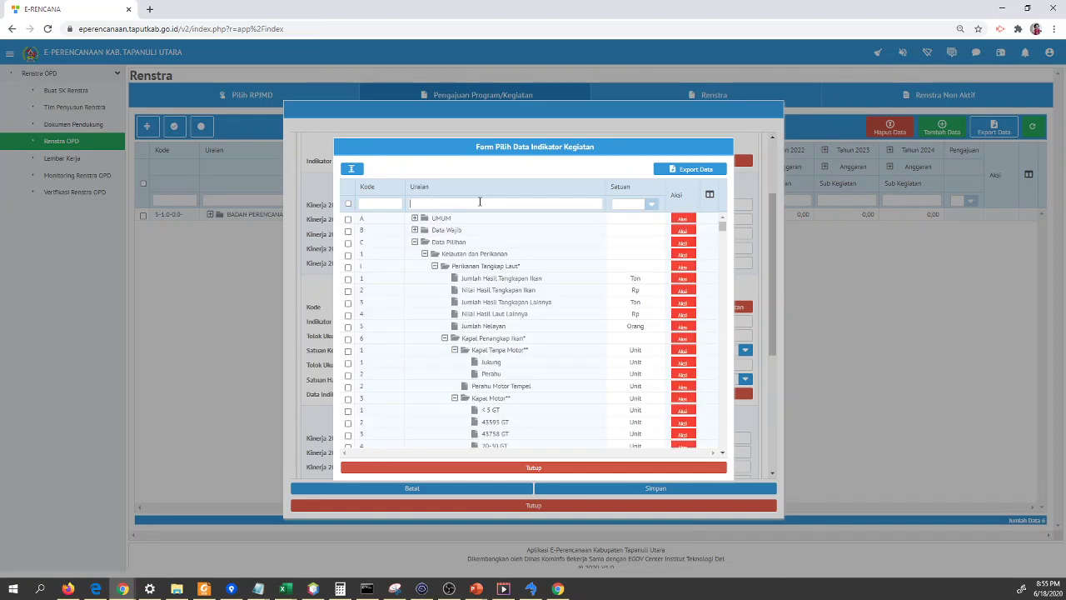
click(554, 468)
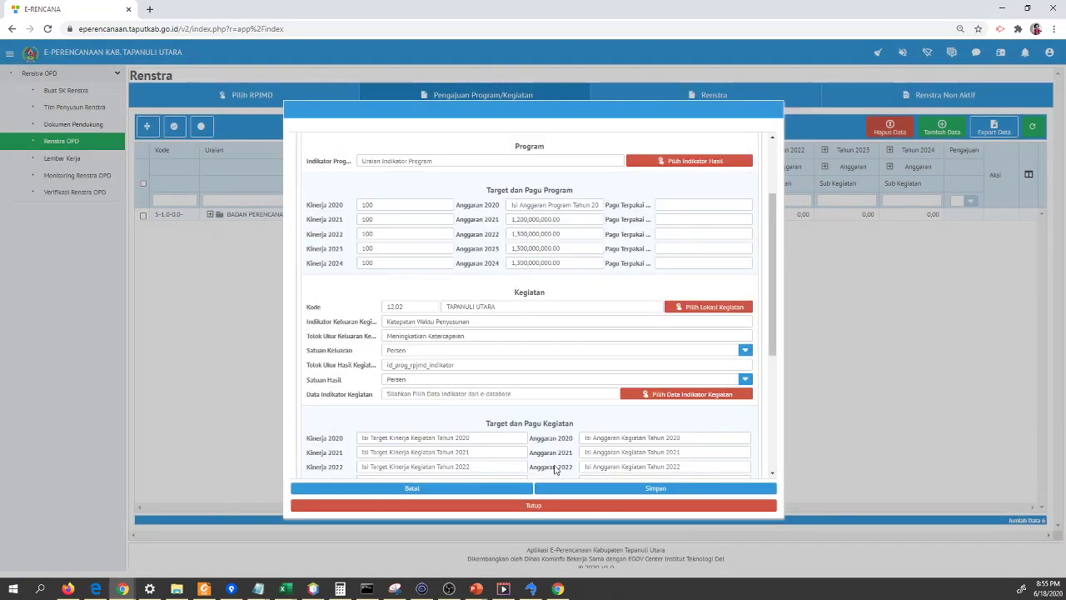
Step: Examine the Target dan Pagu Kegiatan fields together with the kegiatan's Tolok Ukur Keluaran
scroll(512, 430, down, 3)
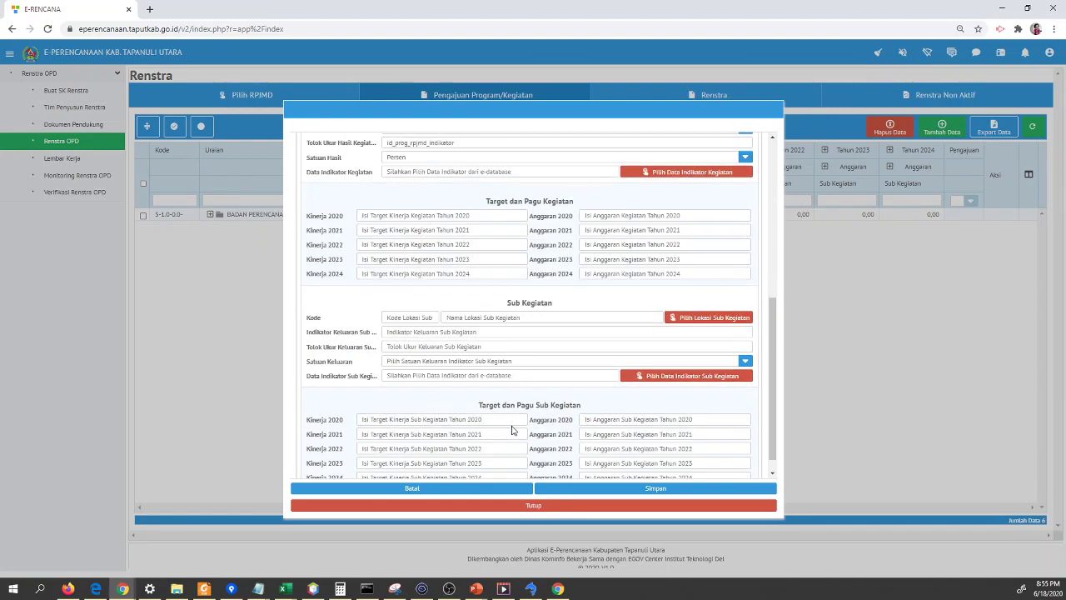
click(373, 216)
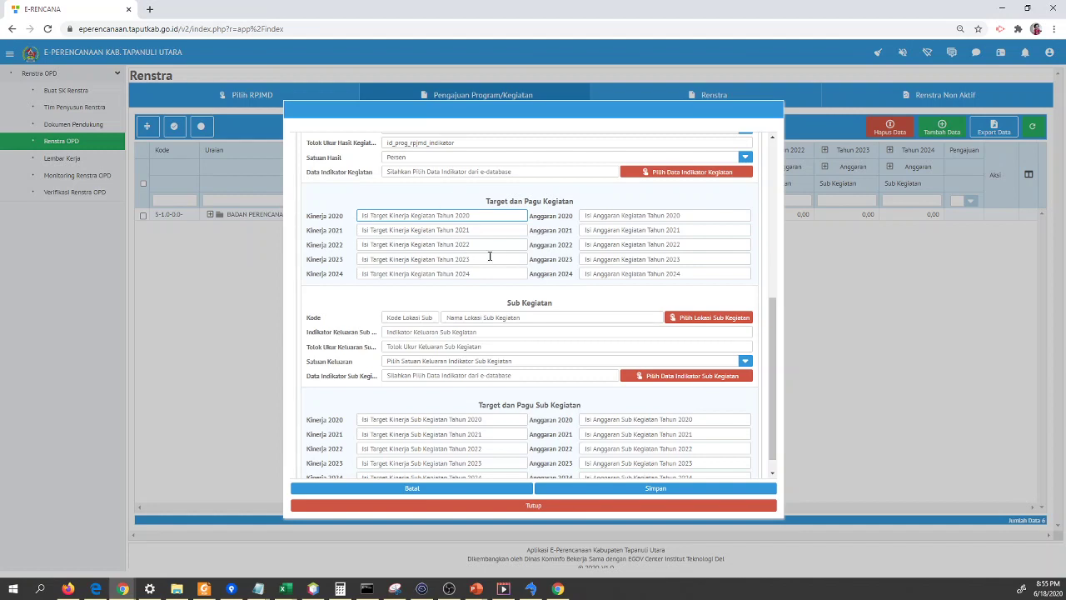
drag(485, 198, 587, 201)
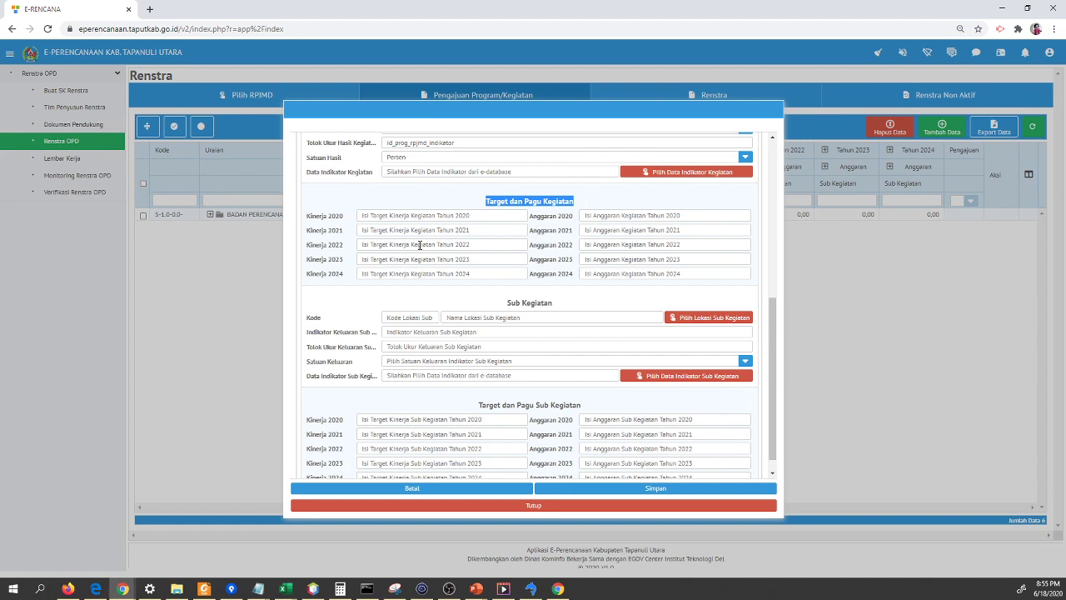
click(418, 283)
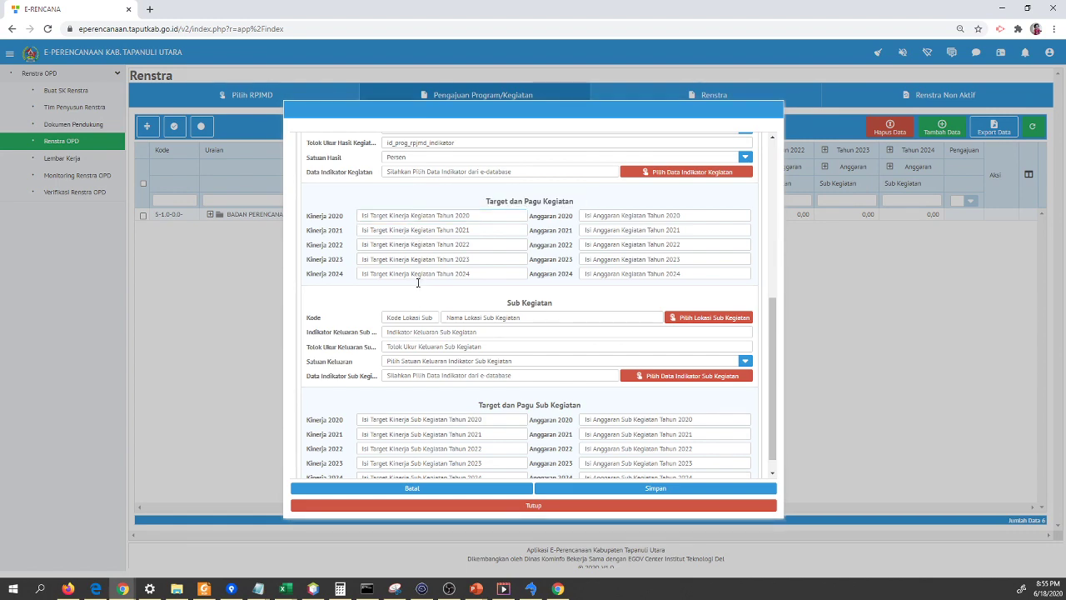
click(393, 218)
scroll(392, 218, up, 2)
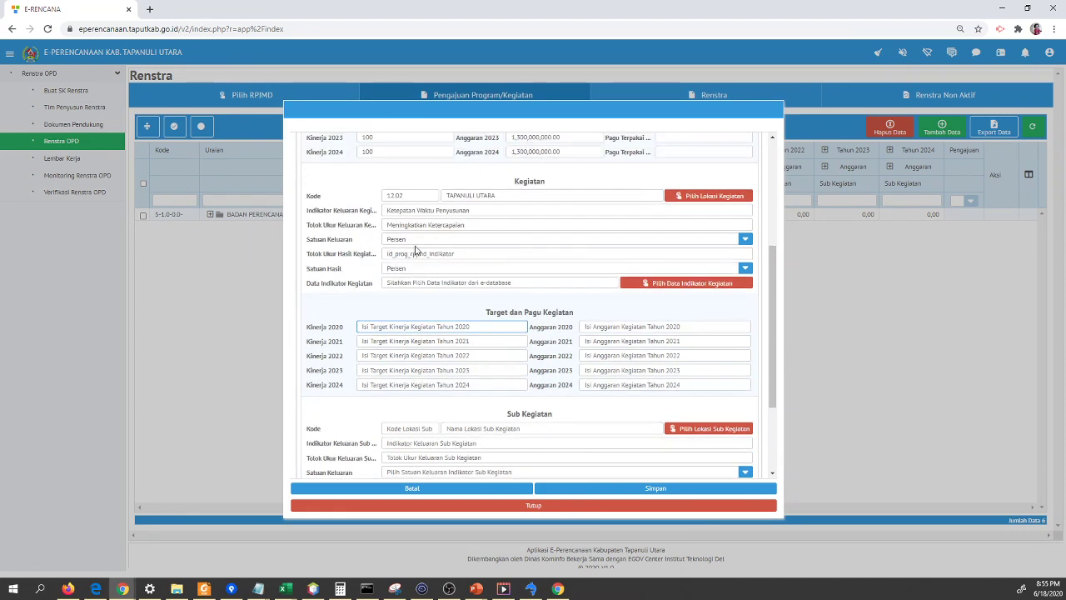
drag(469, 221, 385, 218)
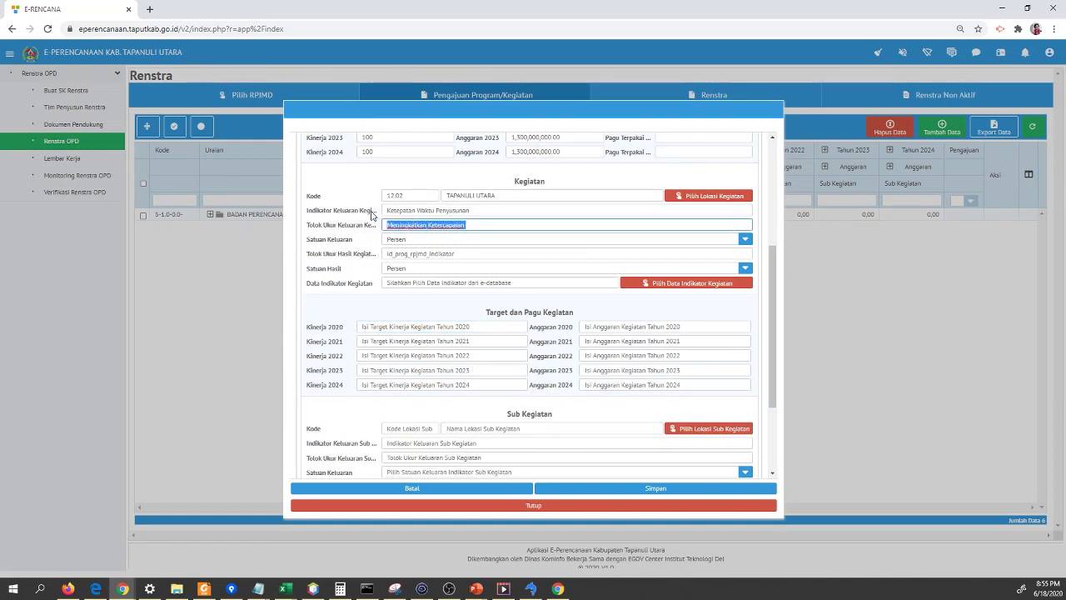
click(367, 216)
Step: Set the kegiatan's Kinerja 2020 target to 90
click(371, 325)
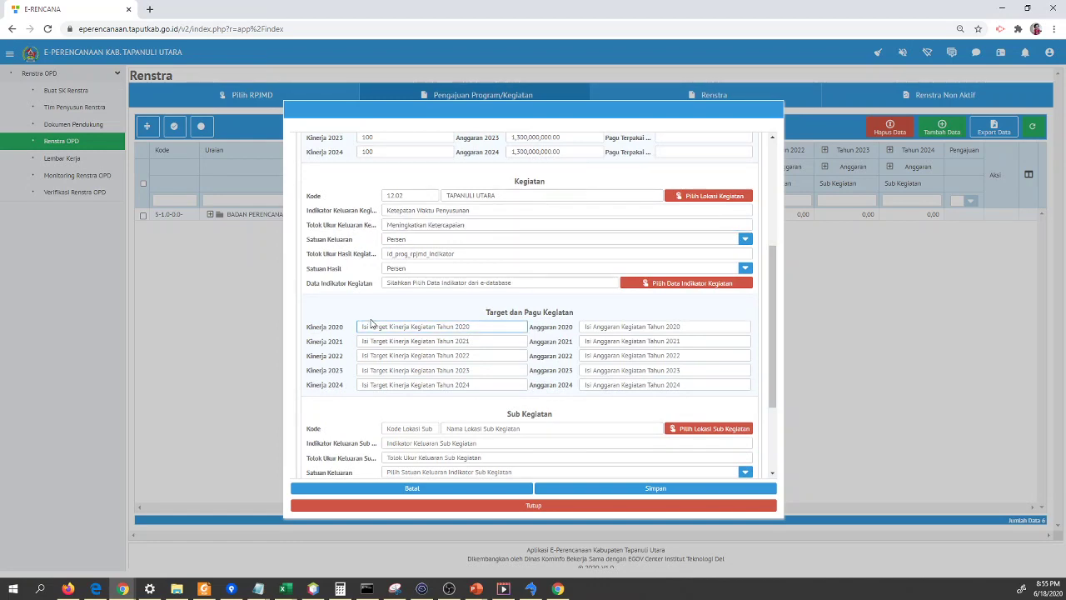
text(90)
click(411, 341)
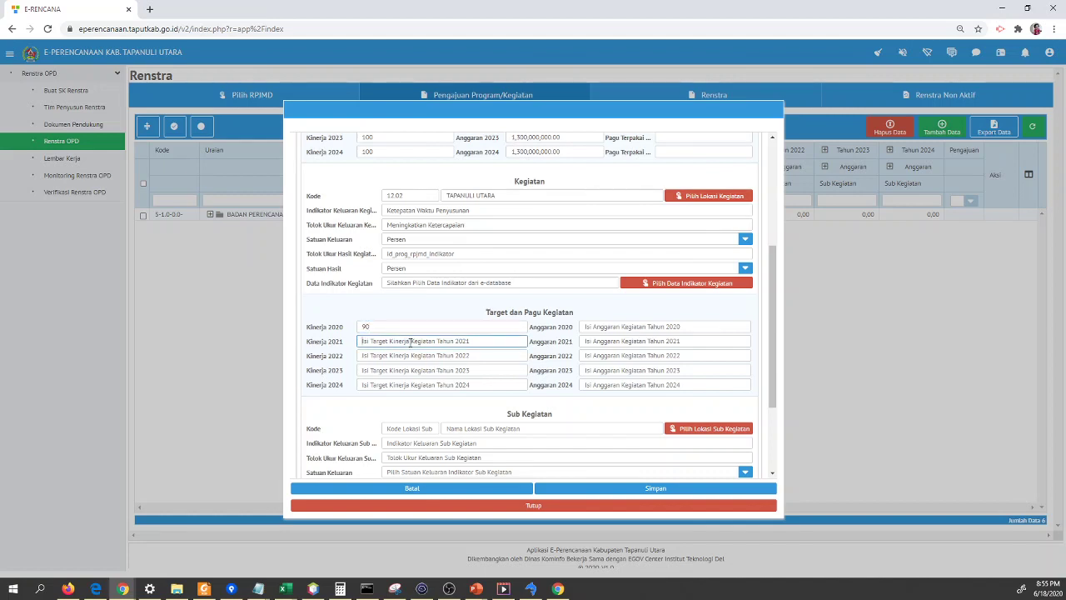
drag(405, 326, 299, 327)
click(300, 329)
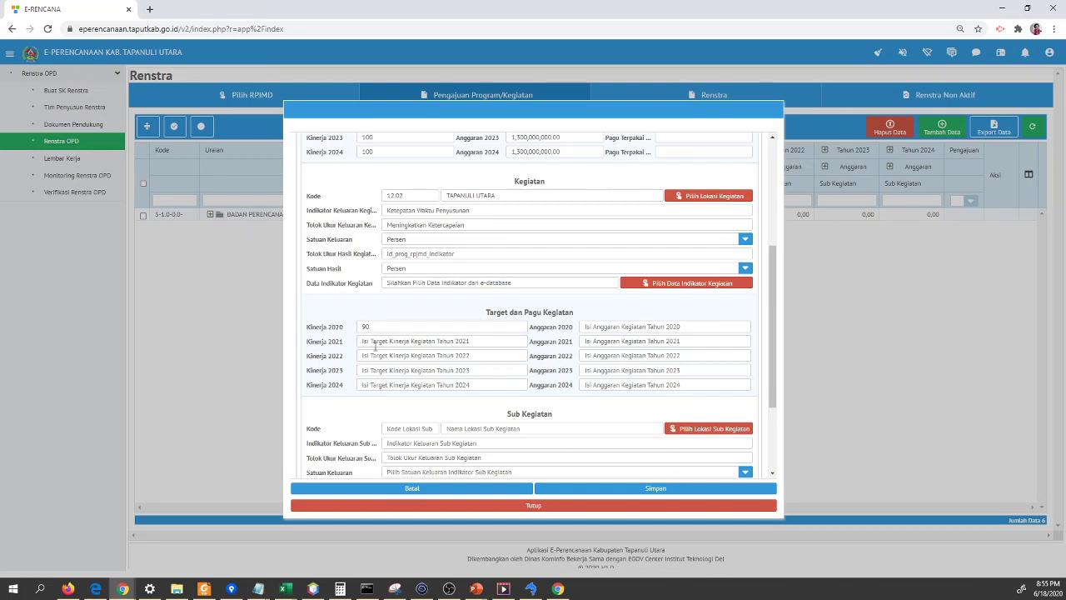
click(371, 343)
Step: Set the kegiatan's Kinerja targets to 70 for 2020, 75 for 2021, 80 for 2022, 85 for 2023 and 90 for 2024
drag(379, 328, 348, 329)
text(70)
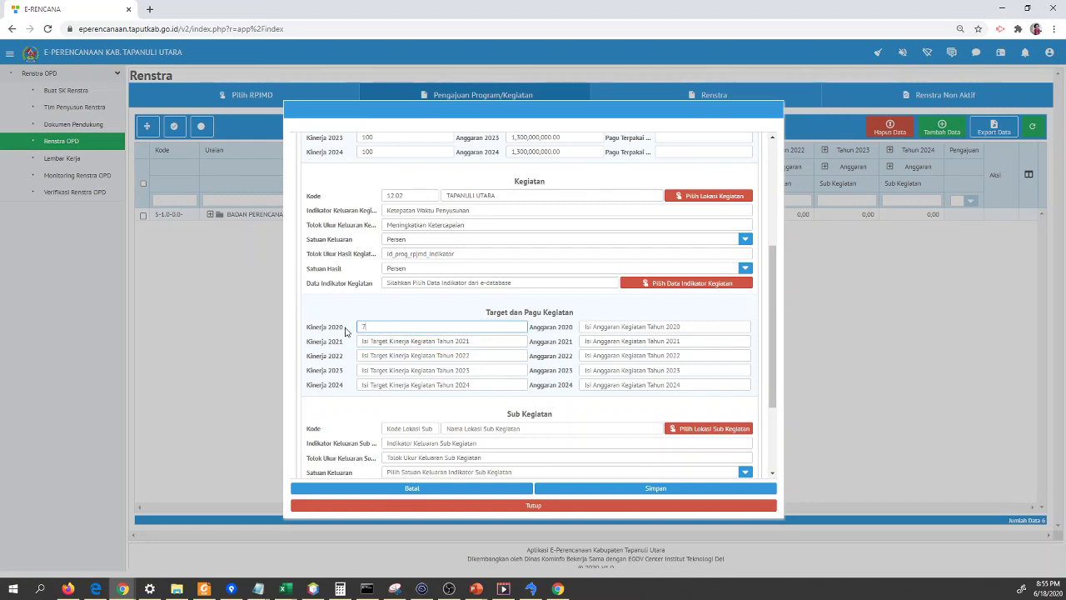
click(369, 342)
text(7)
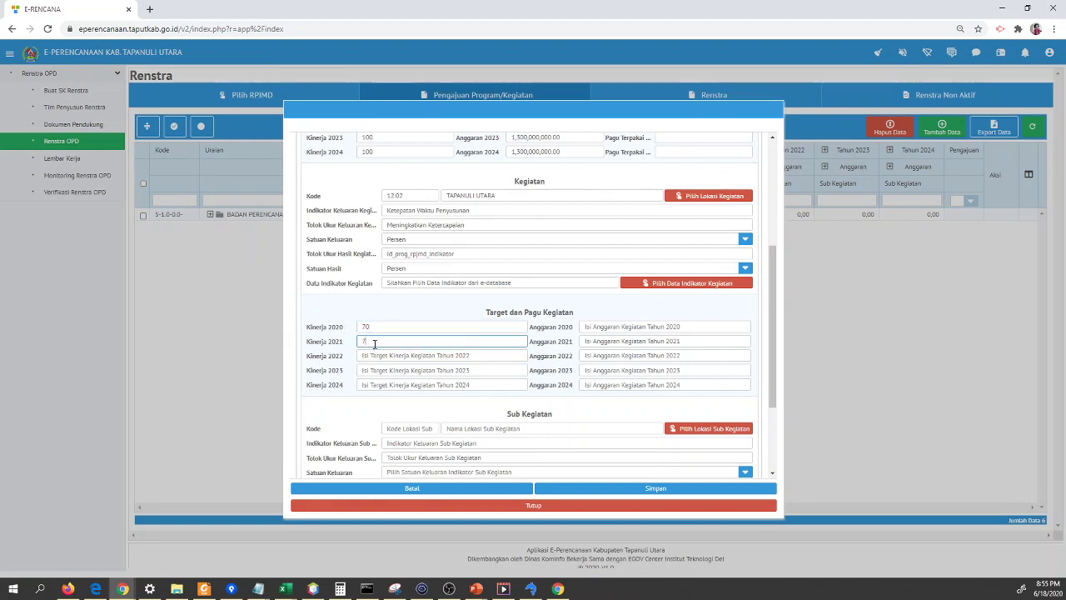
text(5)
click(384, 358)
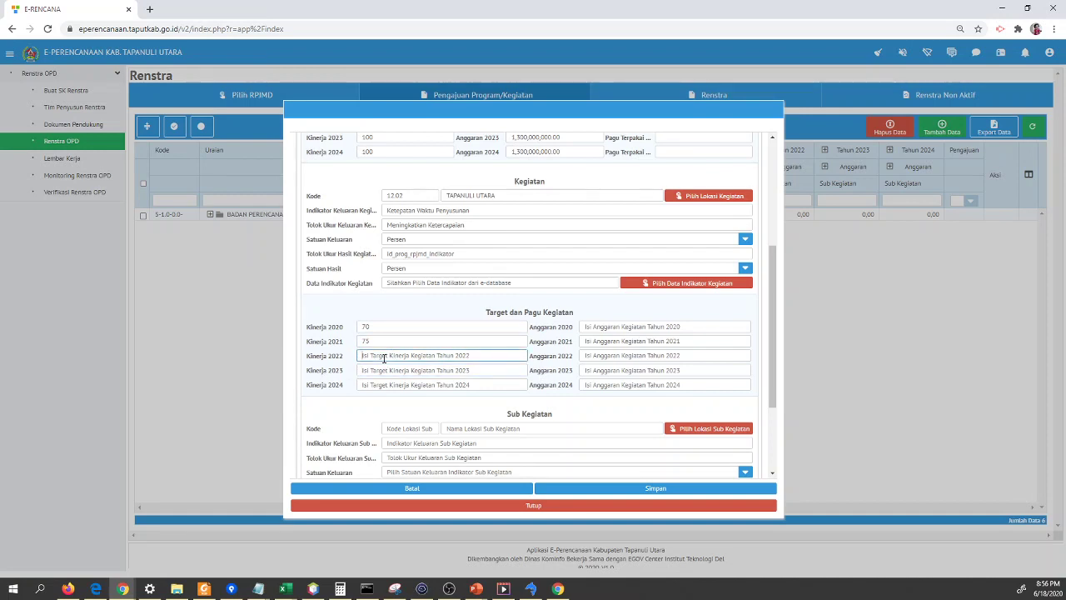
text(80)
click(379, 370)
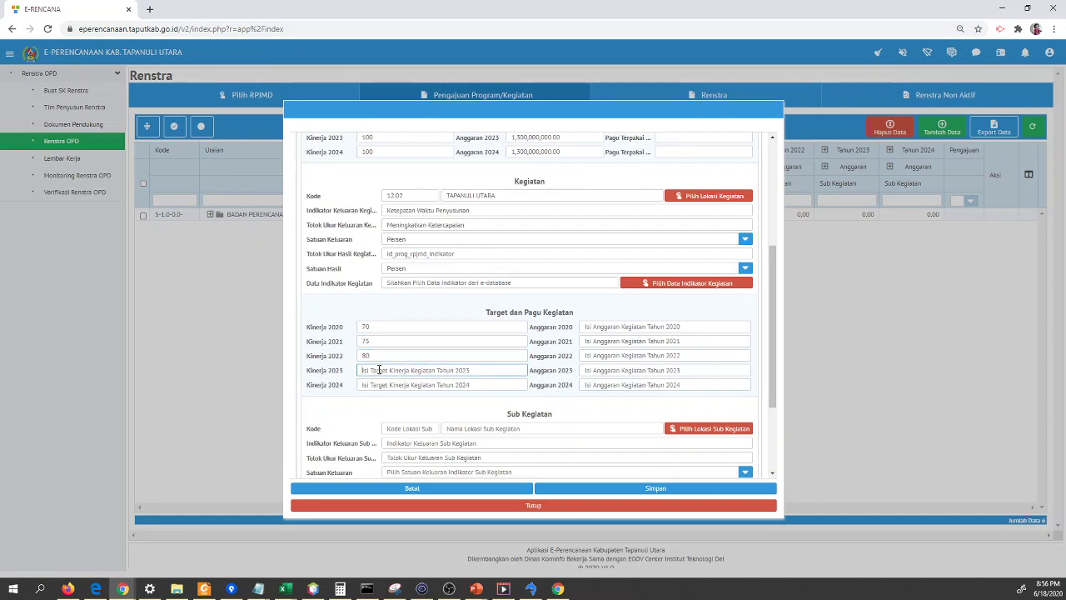
text(85)
click(378, 385)
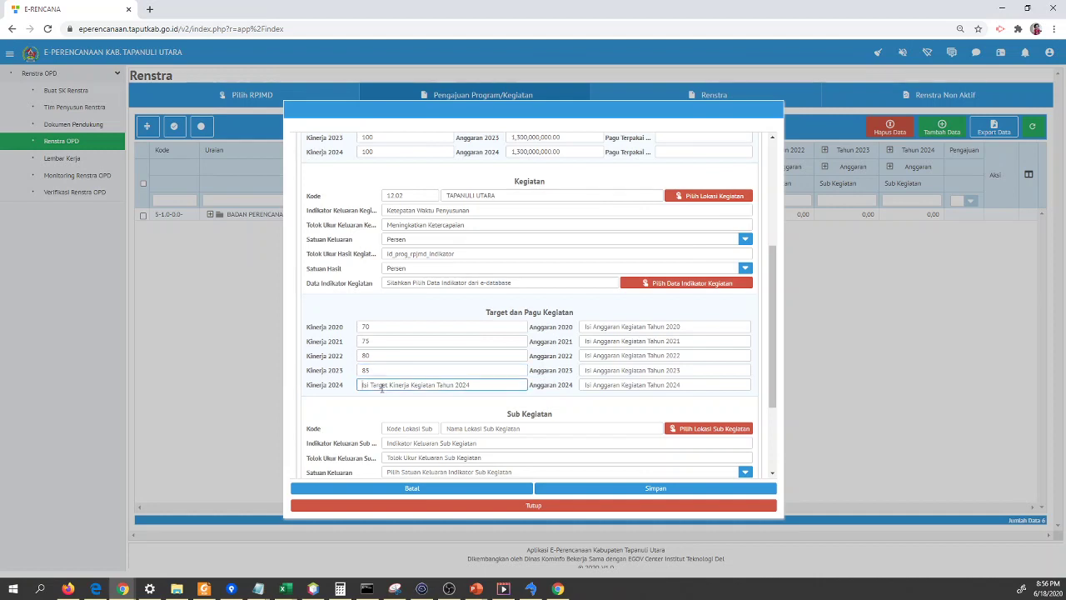
text(90)
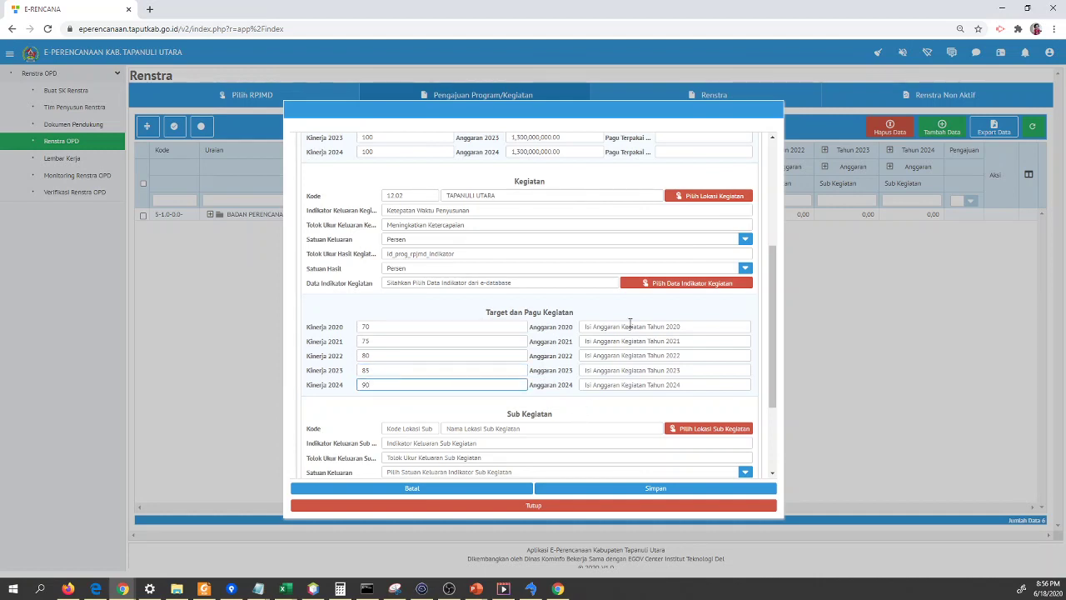
Step: Set the kegiatan's Anggaran 2020 to 1000000, copy the amount and check the program's Pagu Terpakai fields
click(624, 327)
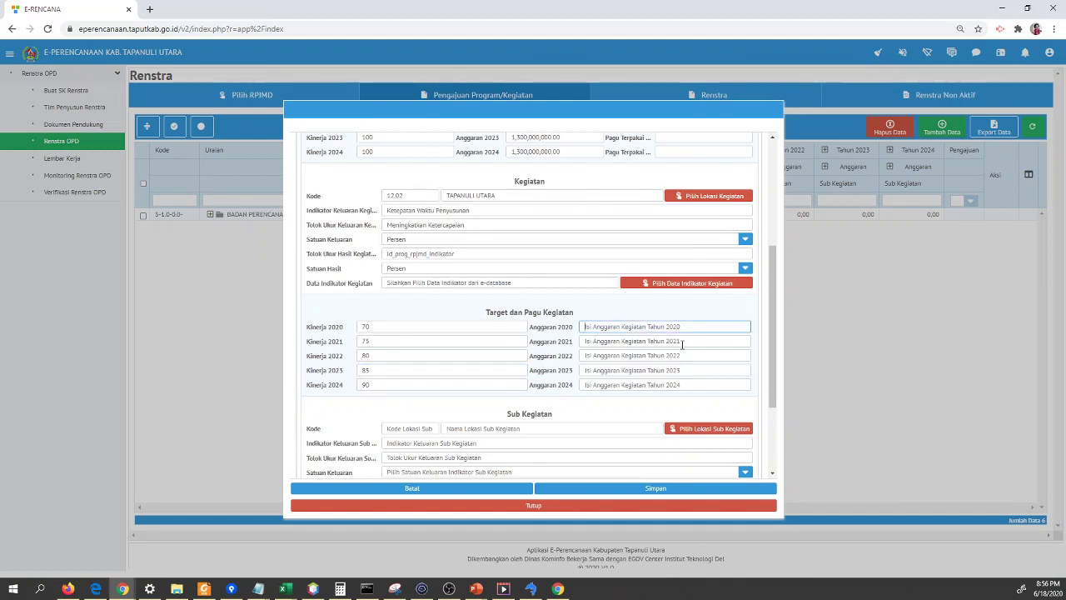
text(1000000)
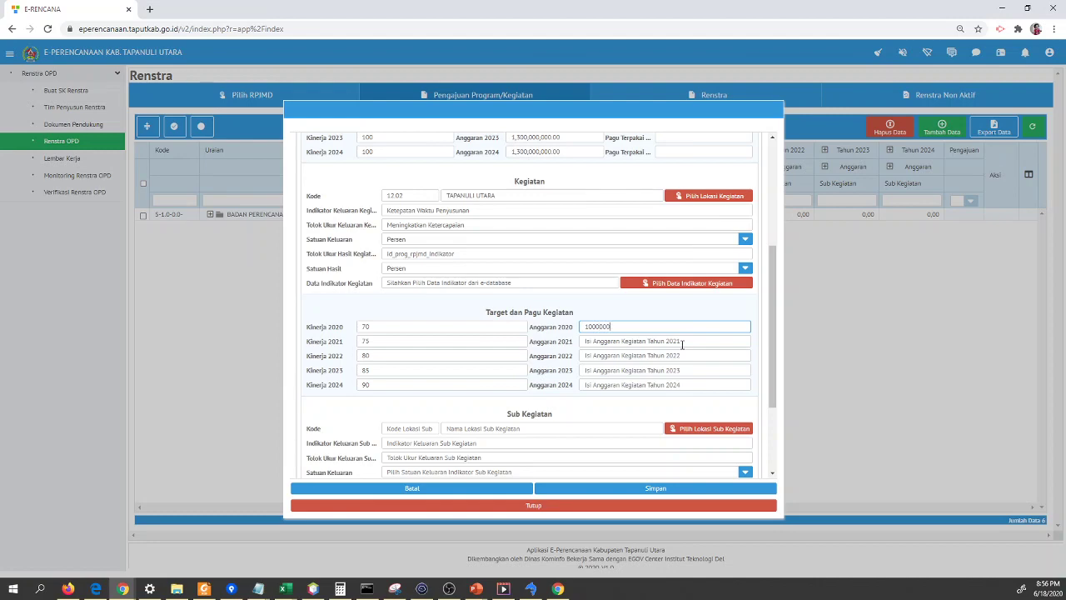
key(ctrl+a)
key(ctrl+c)
scroll(635, 250, up, 3)
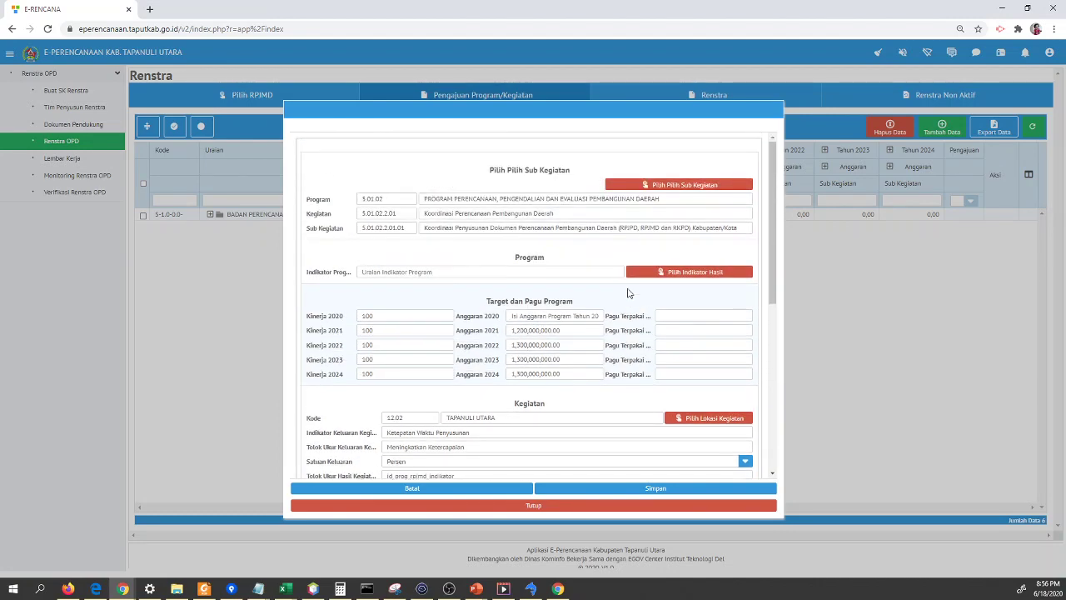
click(671, 316)
scroll(671, 317, down, 5)
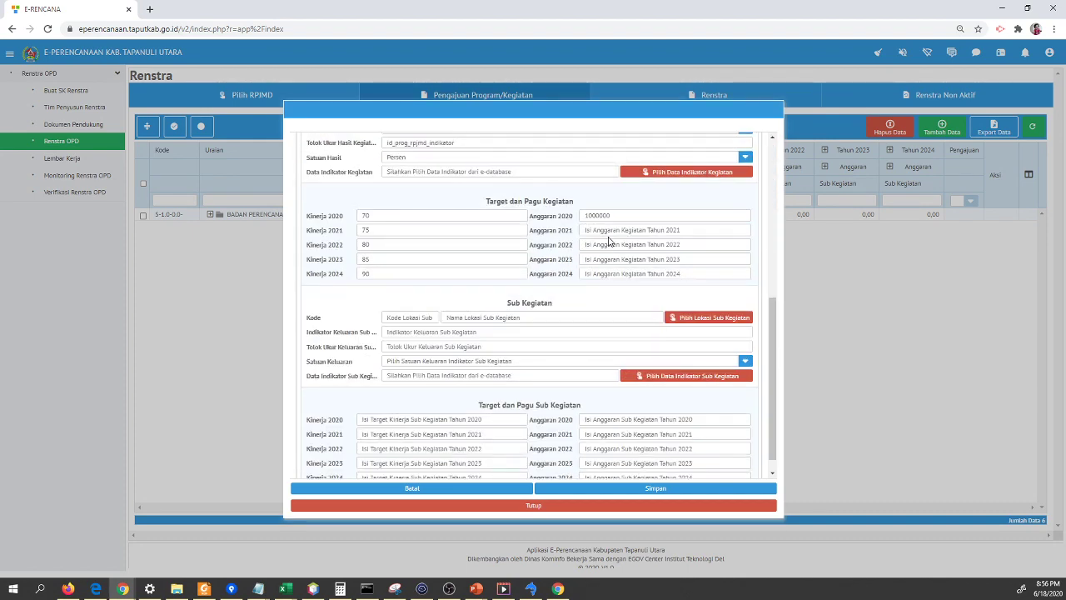
Step: Paste the amount 1000000 into the kegiatan's Anggaran for 2021, 2022, 2023 and 2024
click(610, 244)
click(608, 231)
key(ctrl+v)
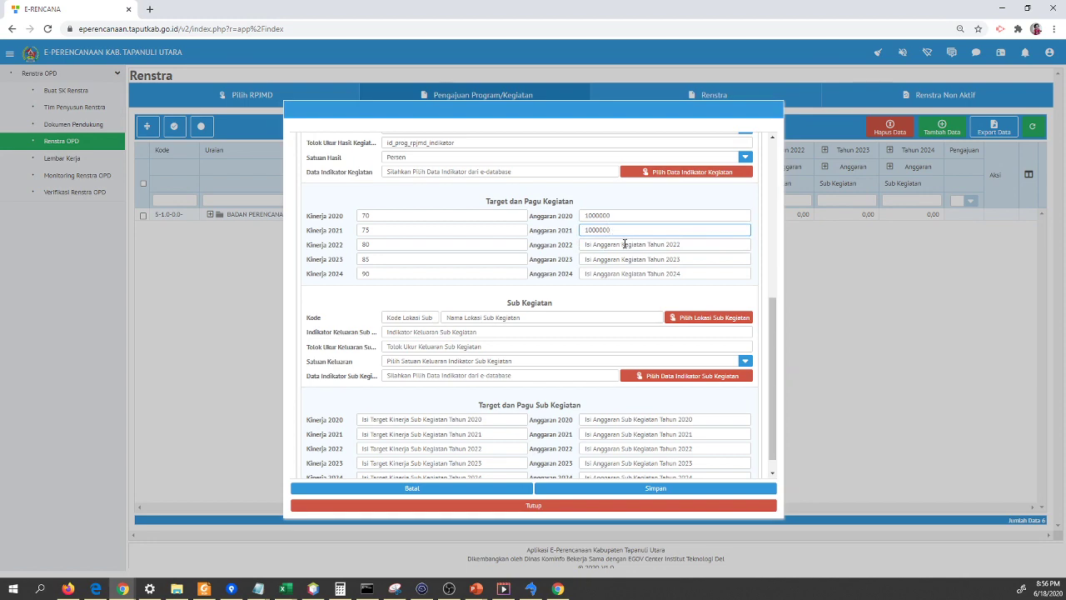
click(624, 244)
key(ctrl+v)
click(620, 259)
key(ctrl+v)
click(615, 275)
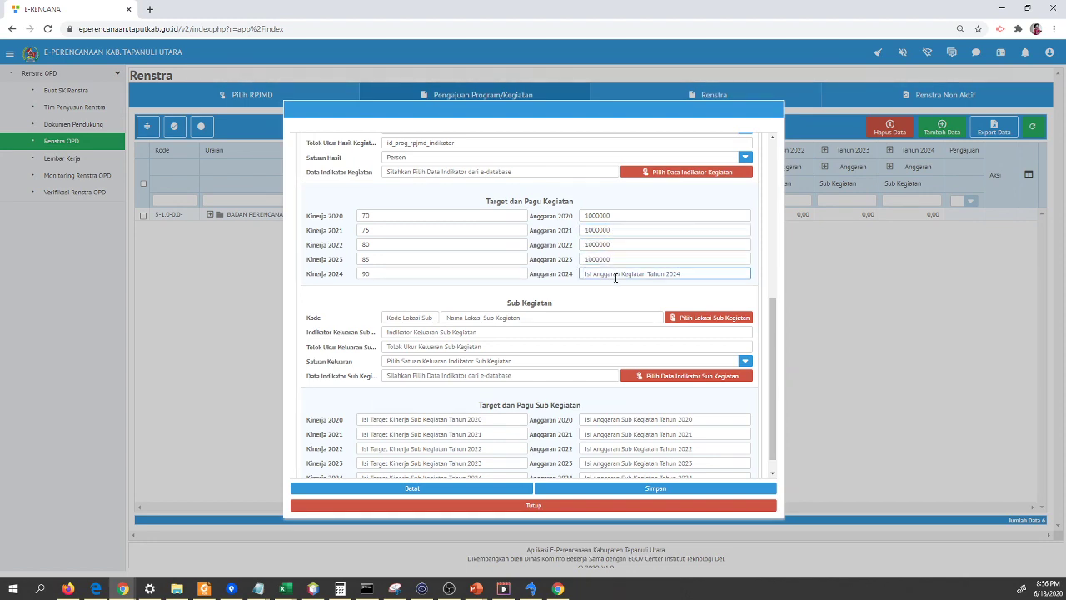
key(ctrl+v)
Step: Compare the program's budget and Pagu Terpakai fields with the kegiatan's yearly Anggaran
scroll(536, 407, up, 6)
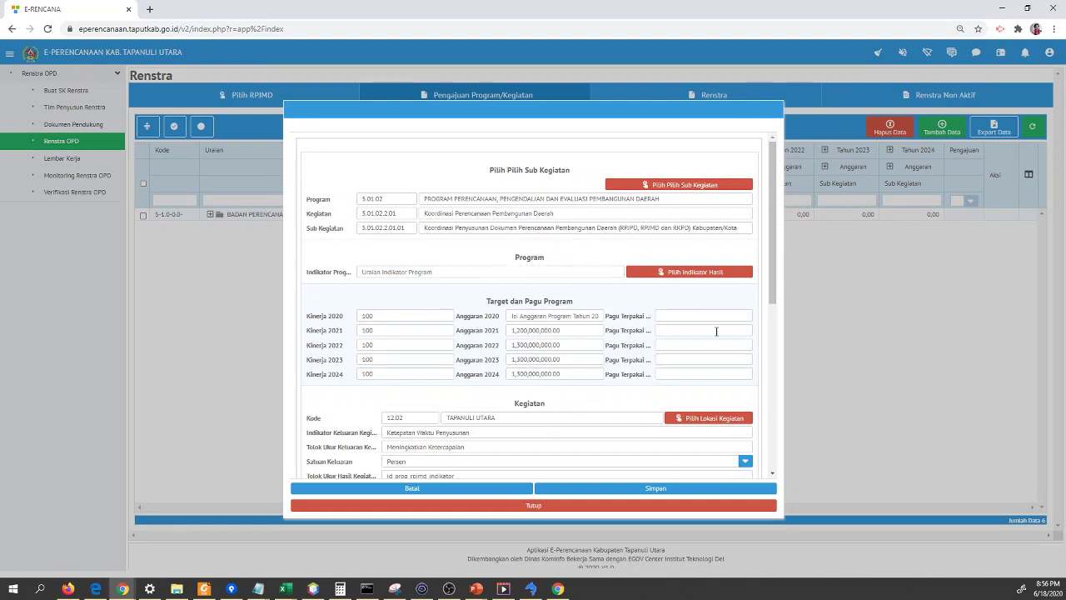
click(672, 315)
scroll(609, 394, down, 5)
click(625, 259)
scroll(619, 278, up, 3)
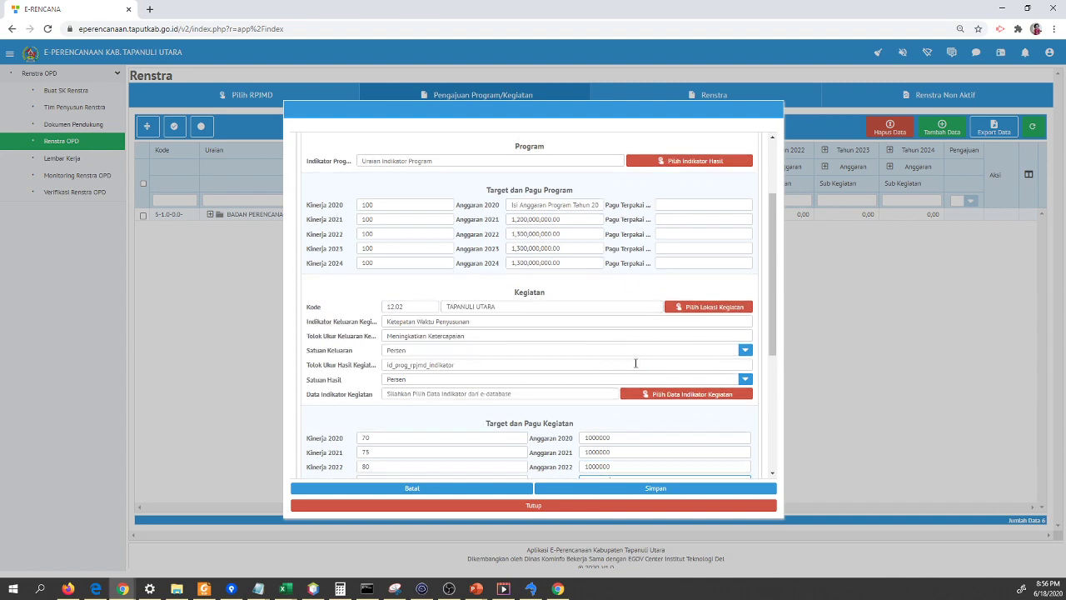
scroll(613, 317, down, 3)
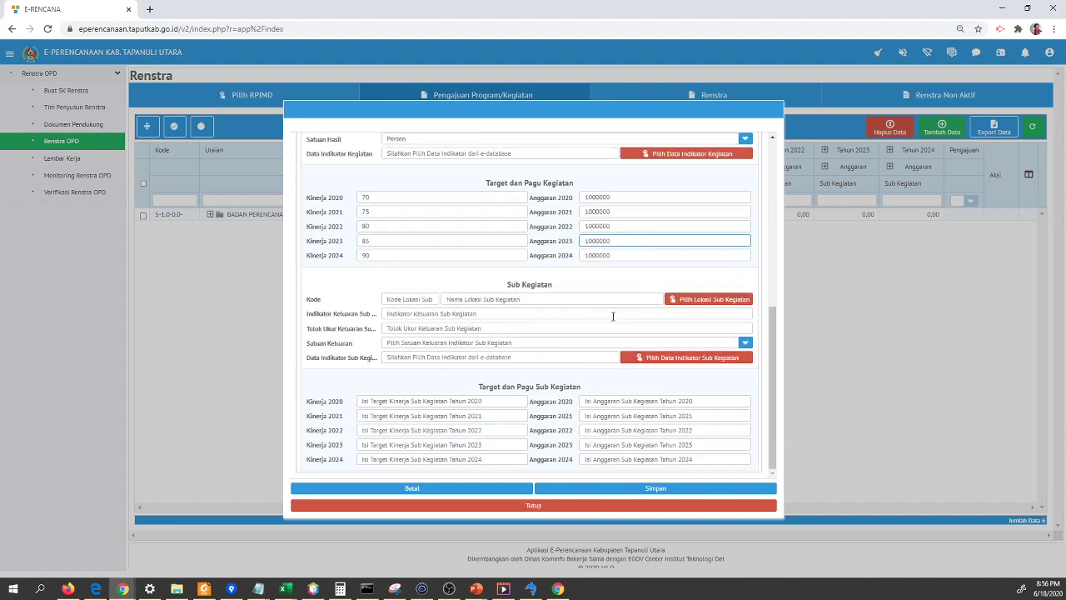
Step: Set the kegiatan's Anggaran to 1500000 for 2021, 2000000 for 2022, 3000000 for 2023 and 4000000 for 2024
click(591, 213)
key(BackSpace)
text(5)
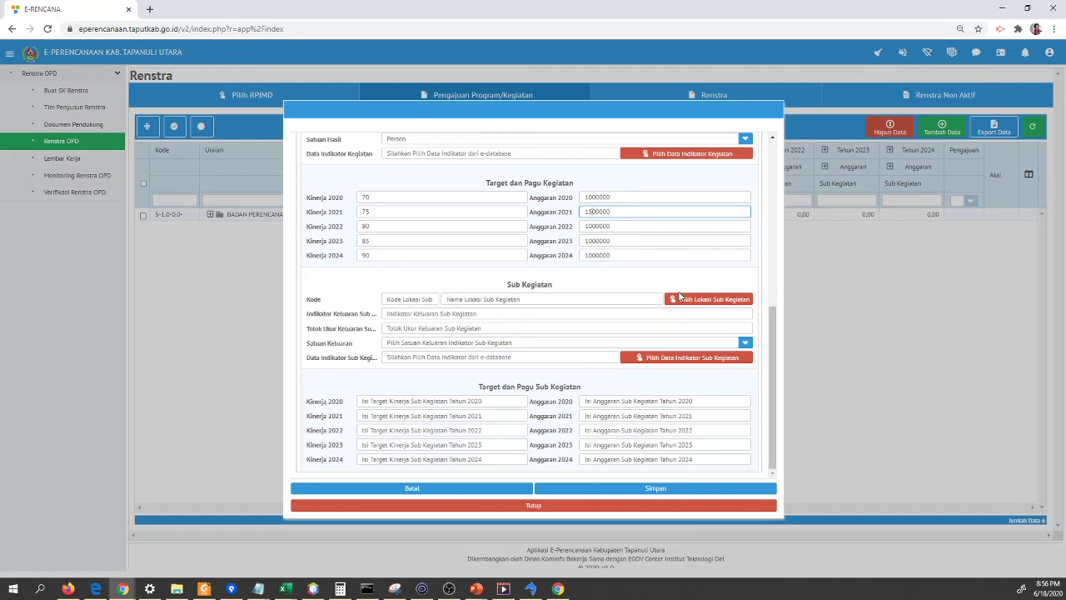
click(593, 226)
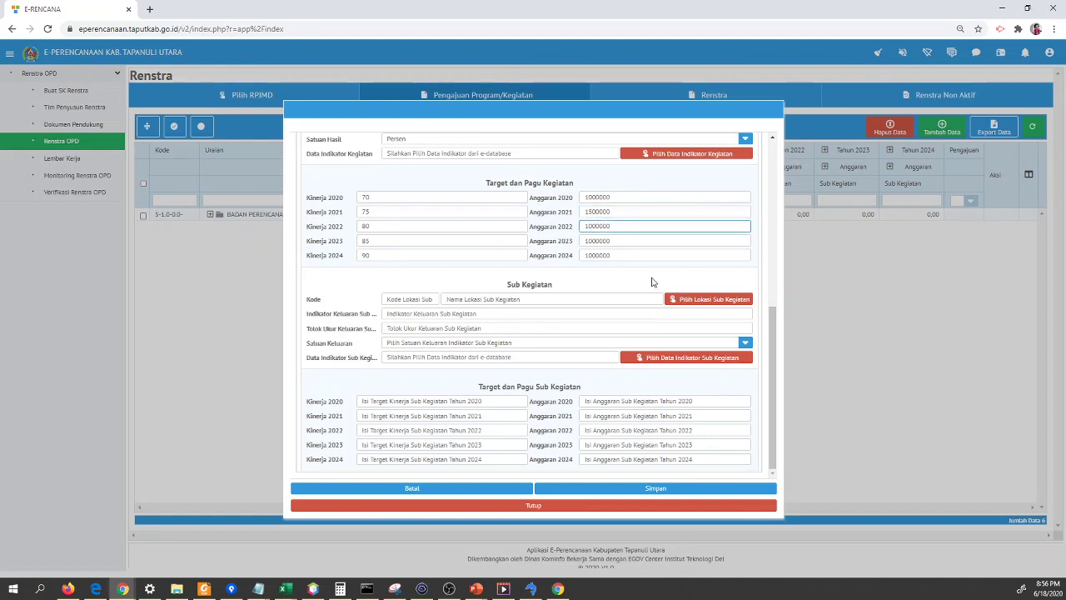
key(BackSpace)
text(1)
text(2)
click(591, 244)
key(BackSpace)
text(3)
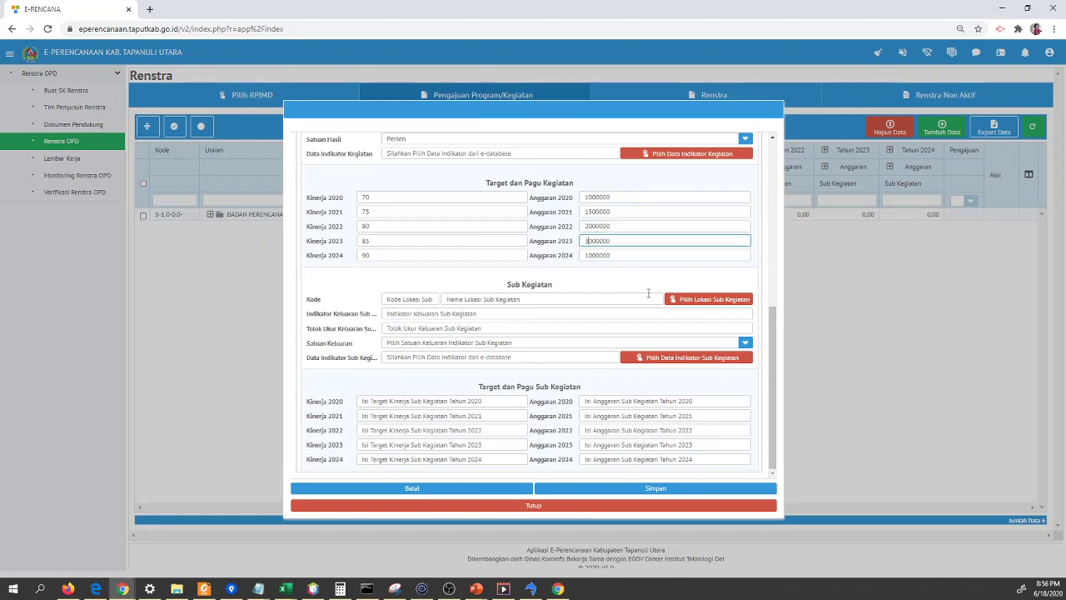
key(Tab)
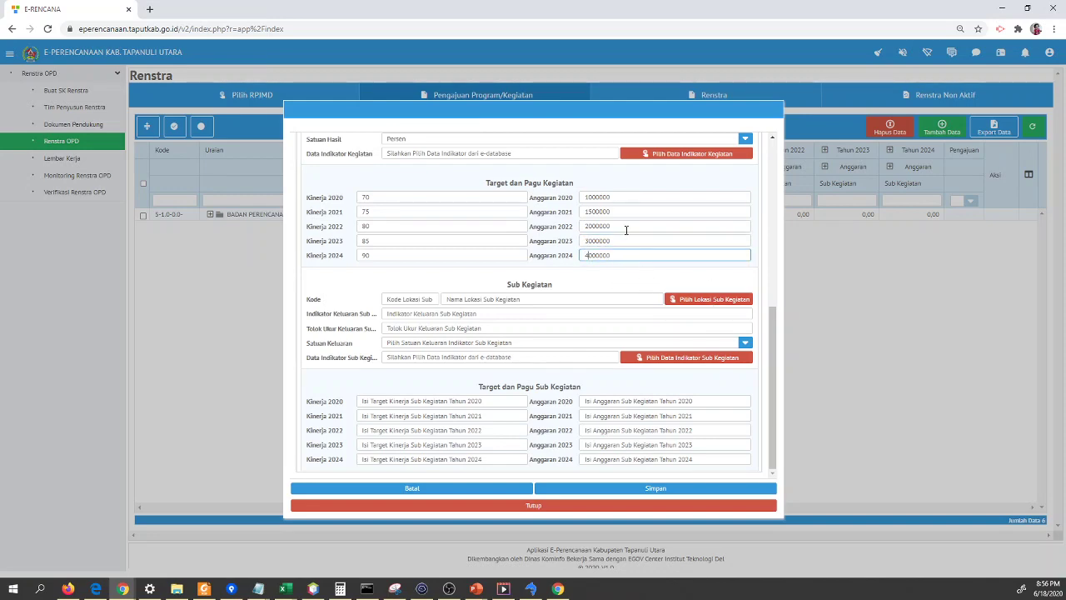
Step: Choose KECAMATAN PARMONANGAN, code 12.02.11, as the location of the sub kegiatan
scroll(612, 283, up, 4)
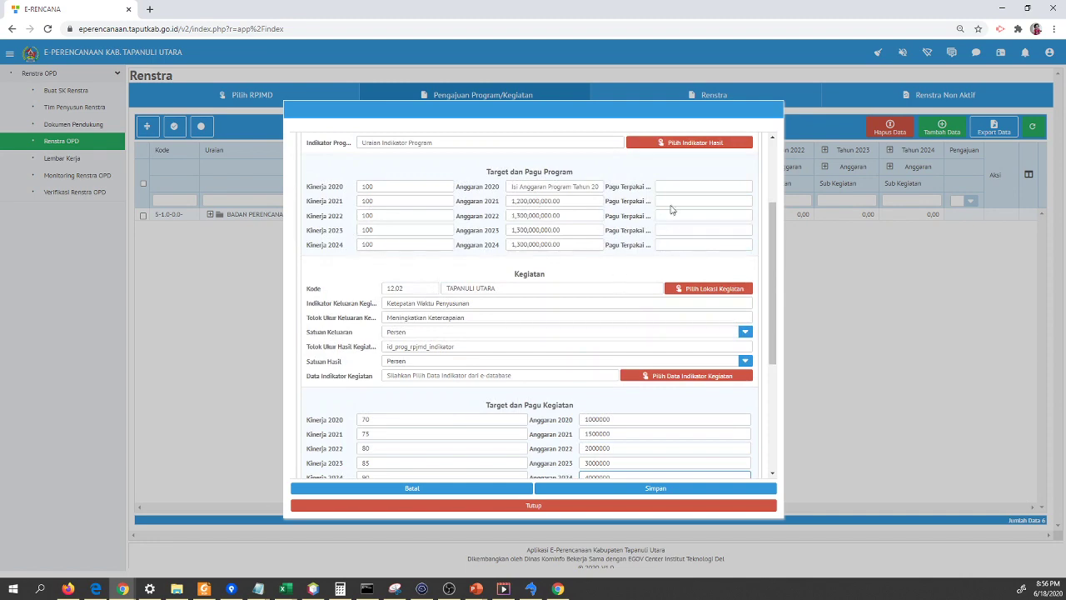
scroll(655, 356, down, 3)
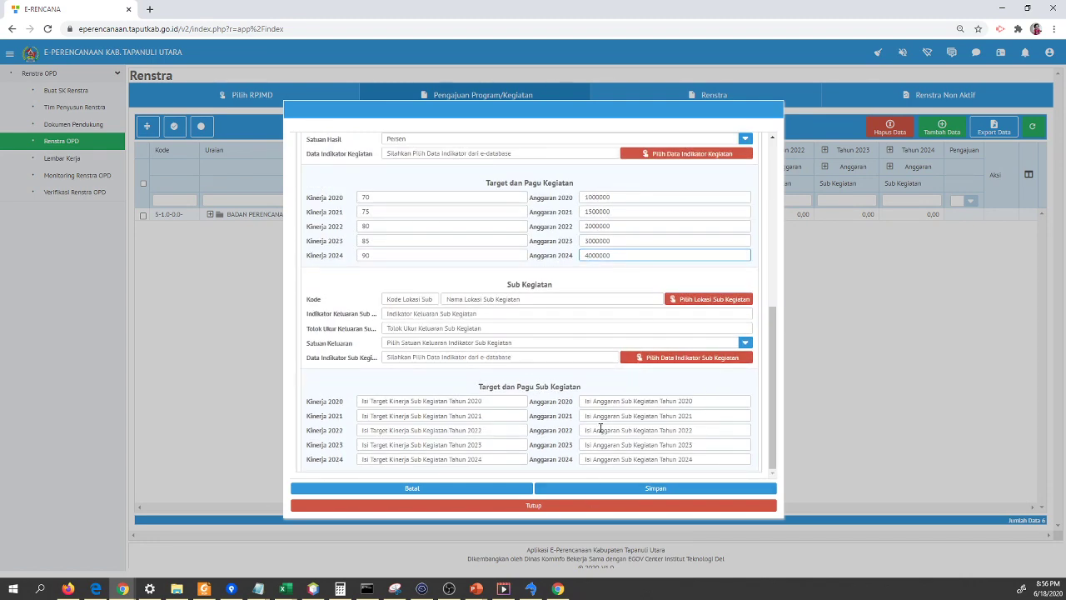
scroll(600, 428, up, 5)
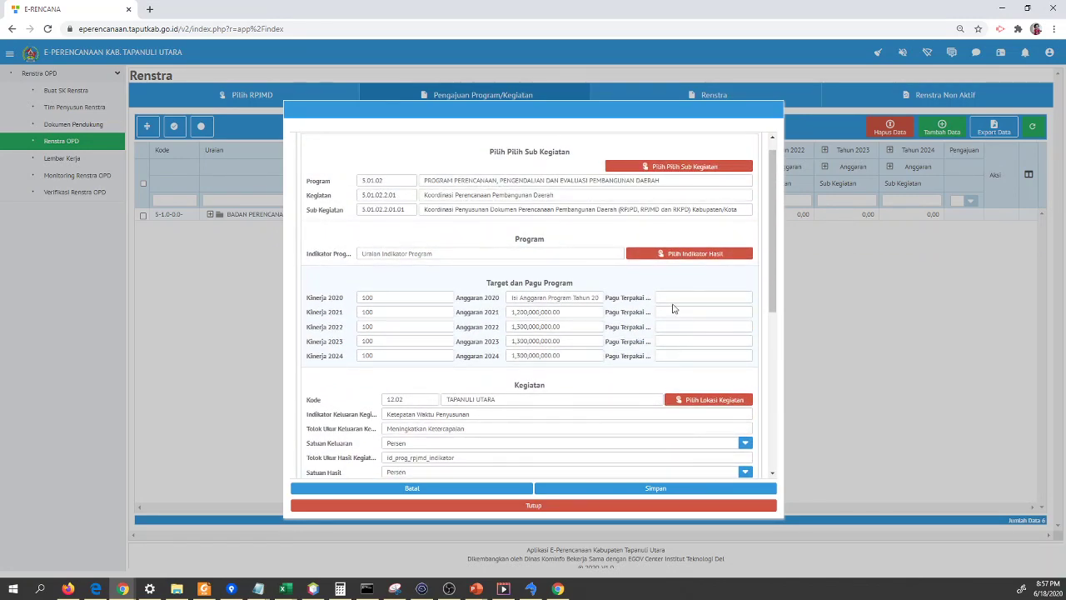
scroll(657, 329, down, 5)
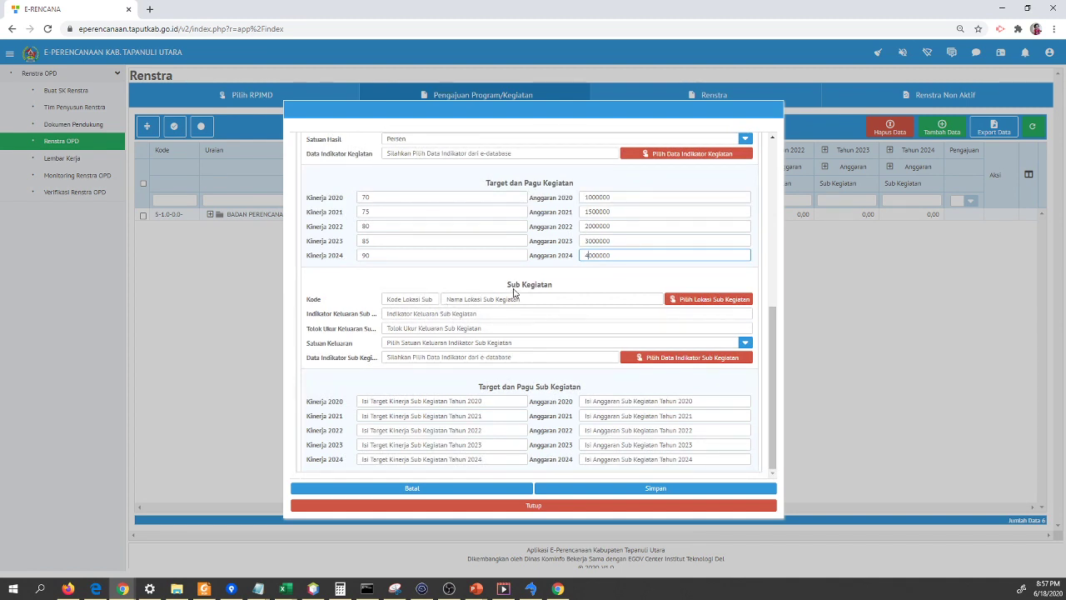
drag(506, 288, 569, 289)
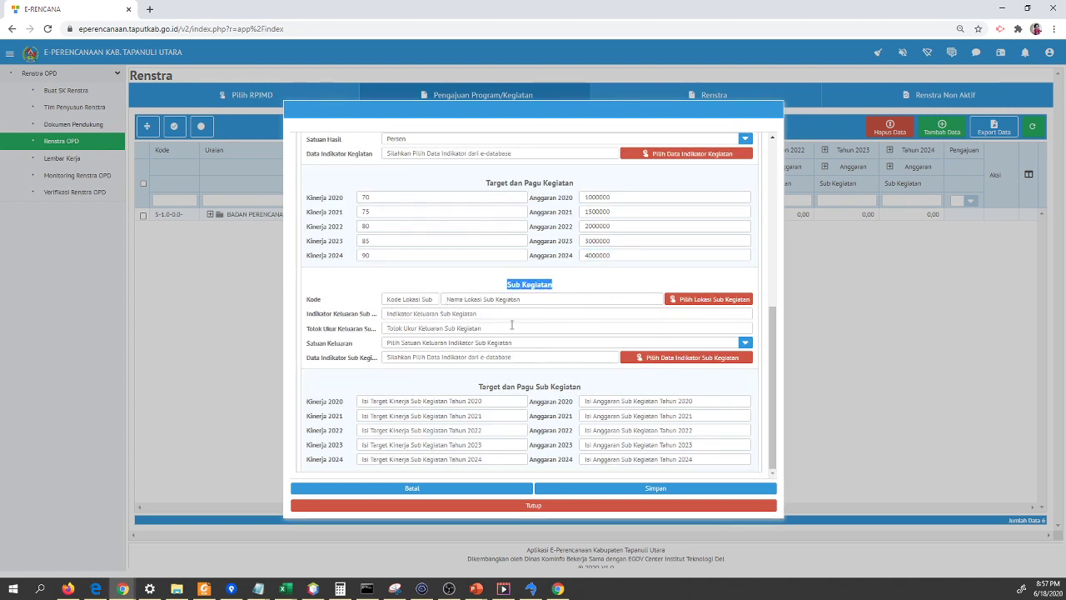
click(715, 301)
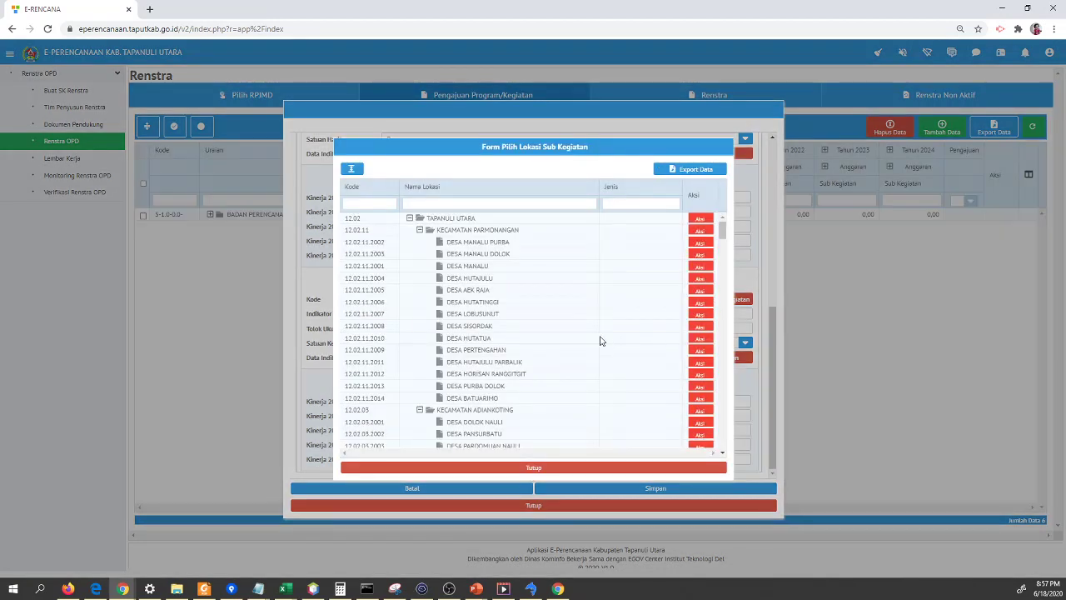
click(487, 233)
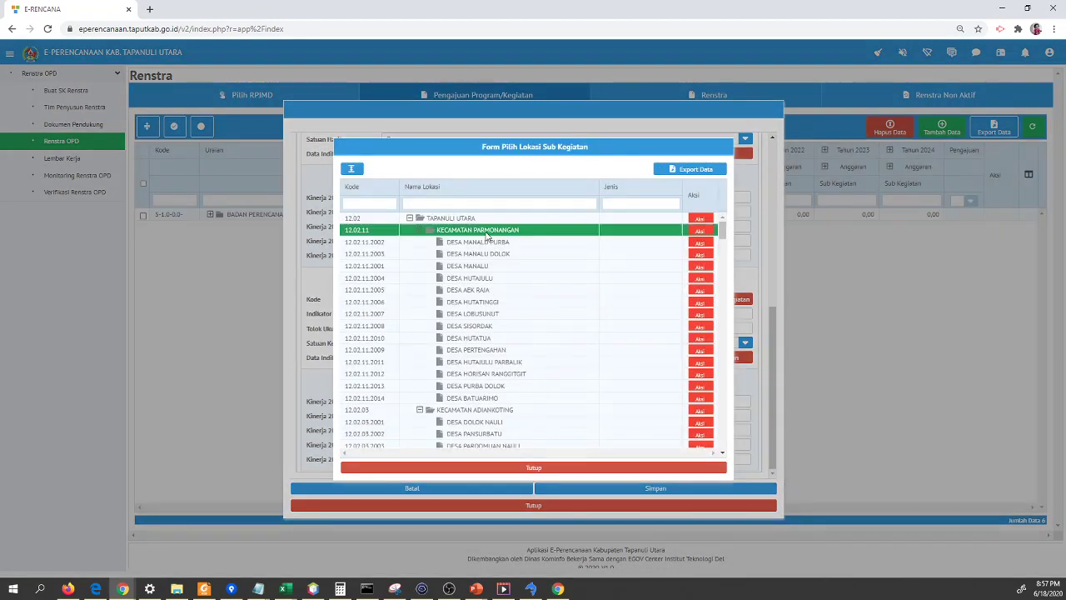
click(696, 233)
Step: Compare the kegiatan section's location and indicator fields with those of the sub kegiatan section
scroll(533, 362, up, 10)
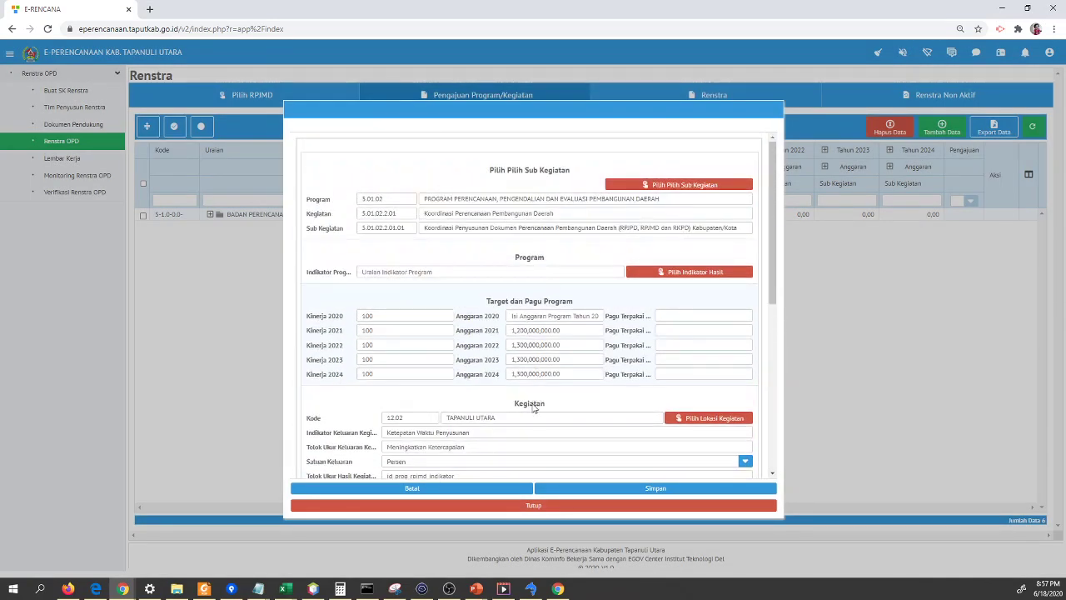
scroll(534, 415, down, 3)
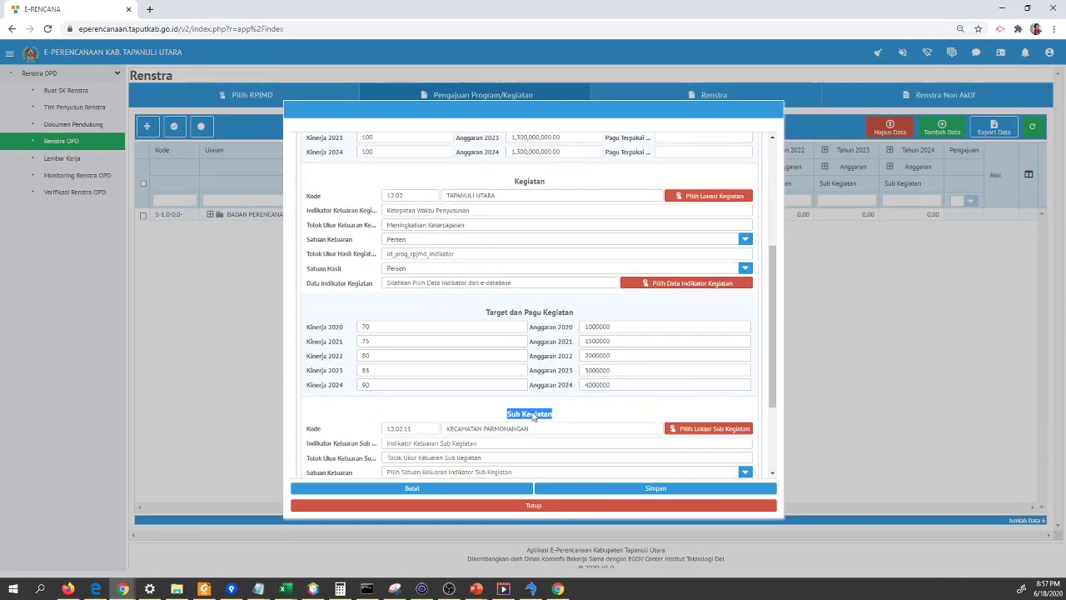
scroll(534, 415, down, 1)
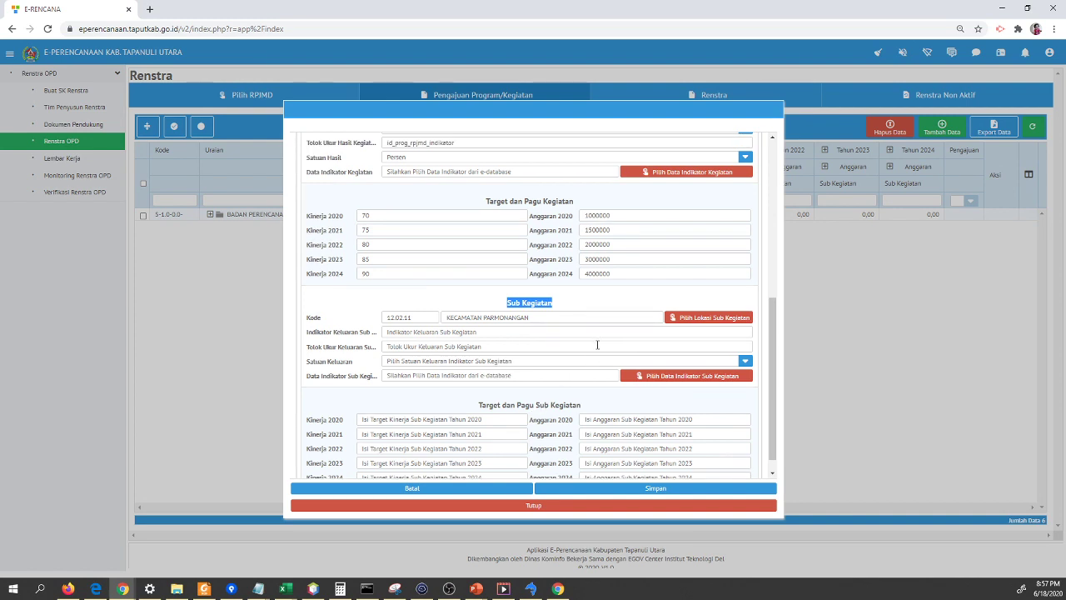
scroll(562, 400, up, 3)
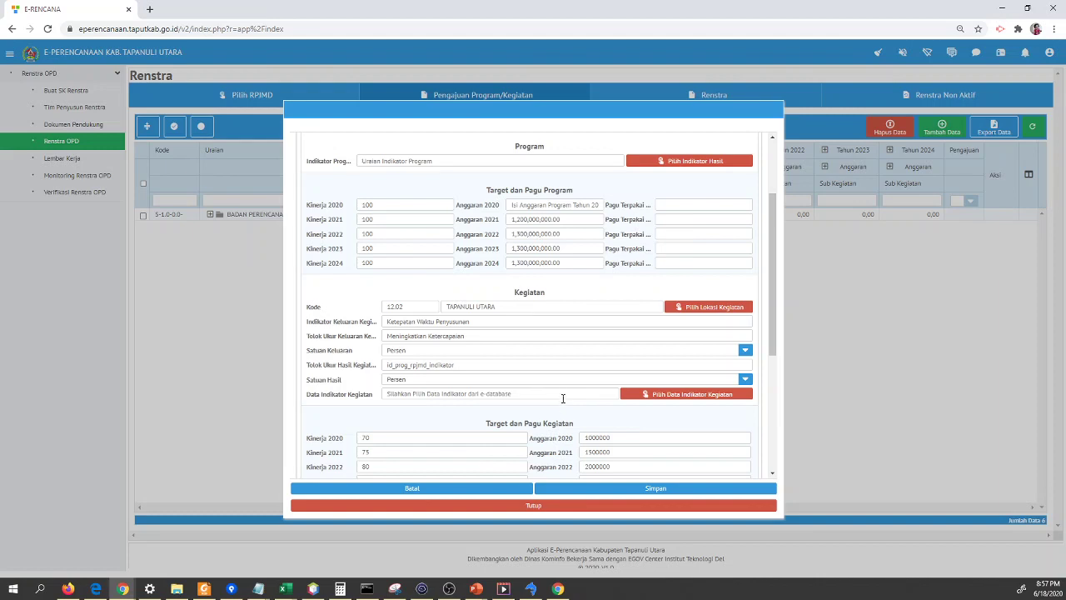
double_click(525, 293)
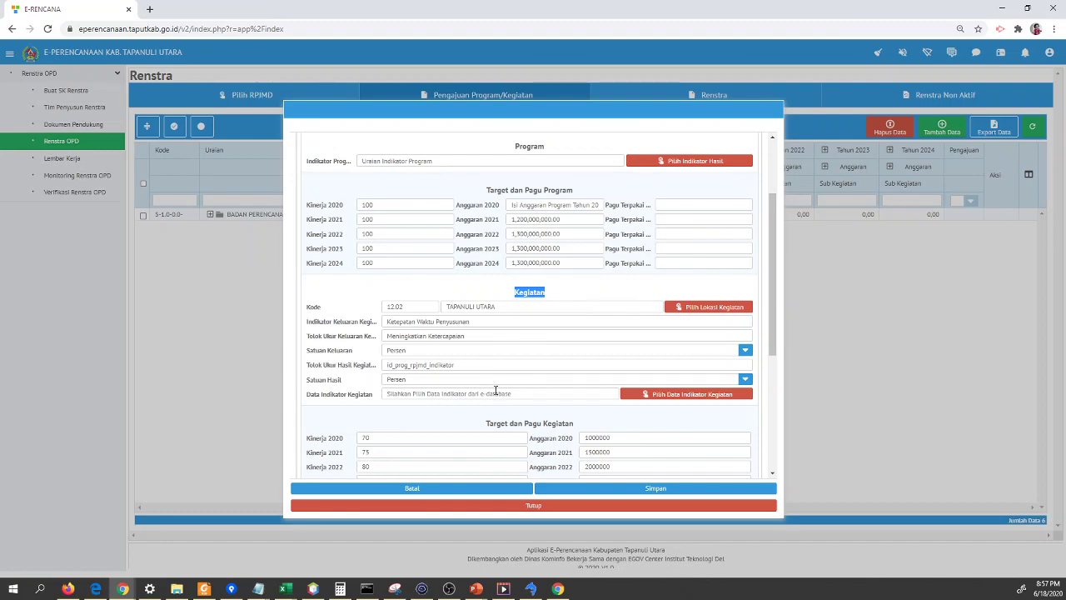
Step: Copy the kegiatan's Indikator Keluaran text "Ketepatan Waktu Penyusunan" into the sub kegiatan's Indikator Keluaran
scroll(488, 381, down, 5)
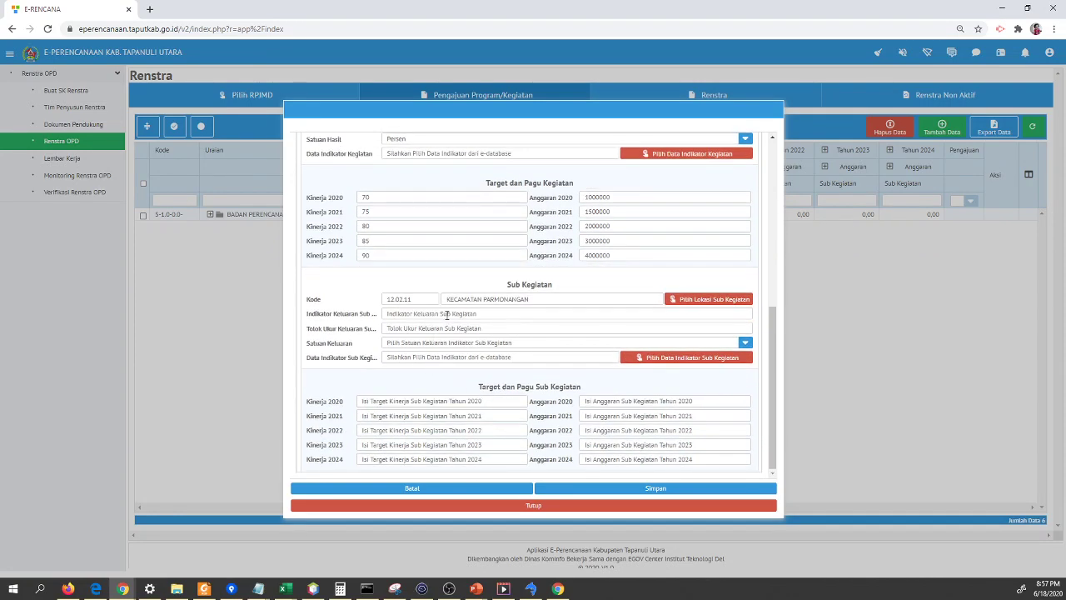
click(446, 313)
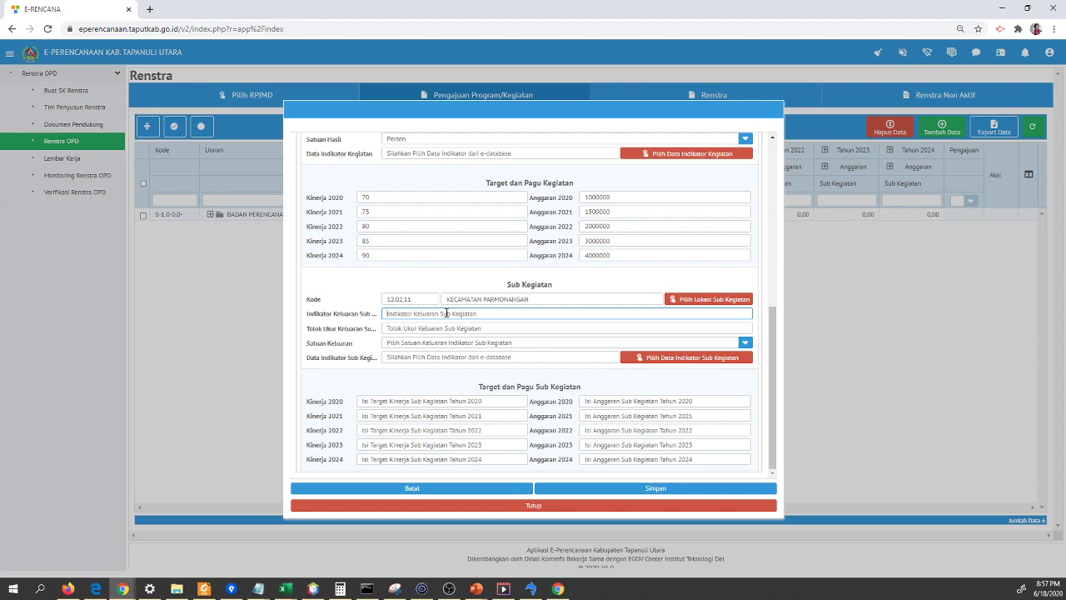
scroll(445, 314, up, 5)
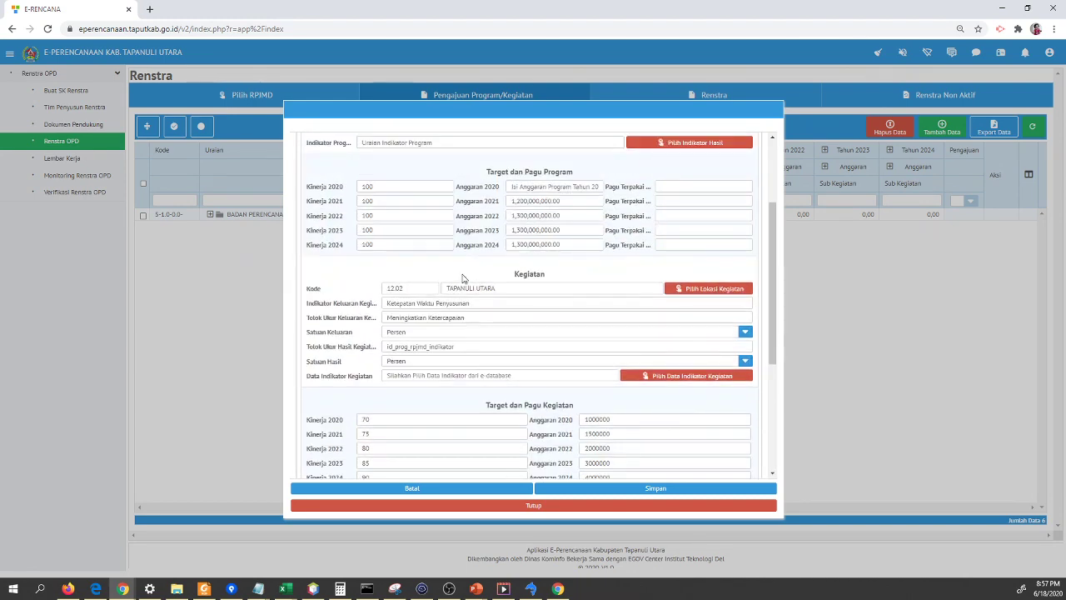
drag(471, 303, 363, 307)
key(ctrl+c)
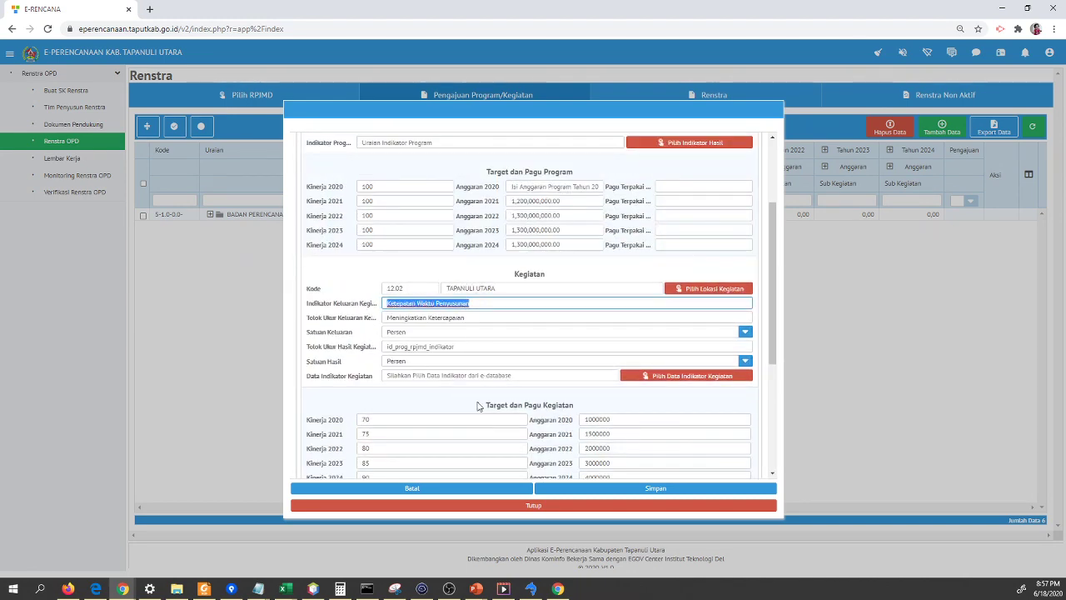
scroll(481, 403, down, 5)
click(402, 313)
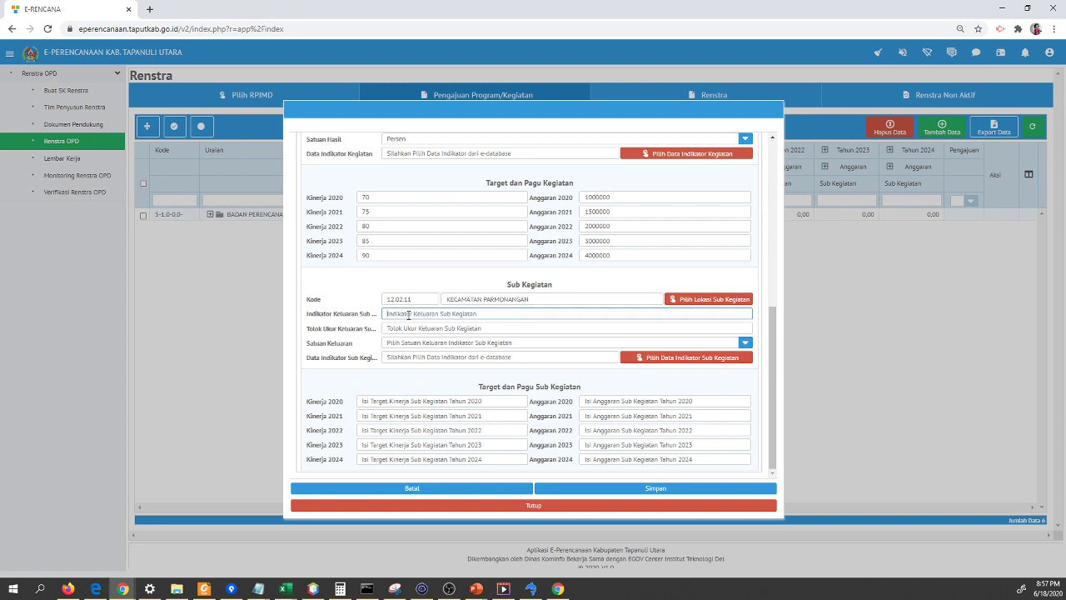
key(ctrl+v)
Step: Copy the kegiatan's Tolok Ukur Keluaran "Meningkatkan Ketercapaian" into the sub kegiatan and set its Satuan Keluaran to Persen
scroll(490, 339, up, 5)
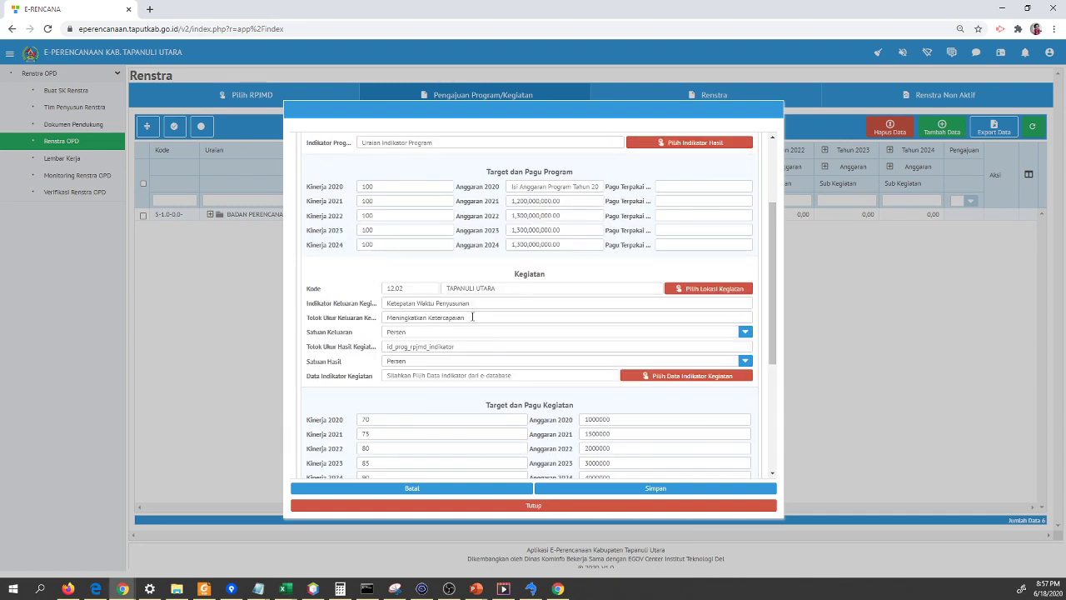
drag(468, 317, 337, 317)
key(ctrl+c)
scroll(398, 400, down, 5)
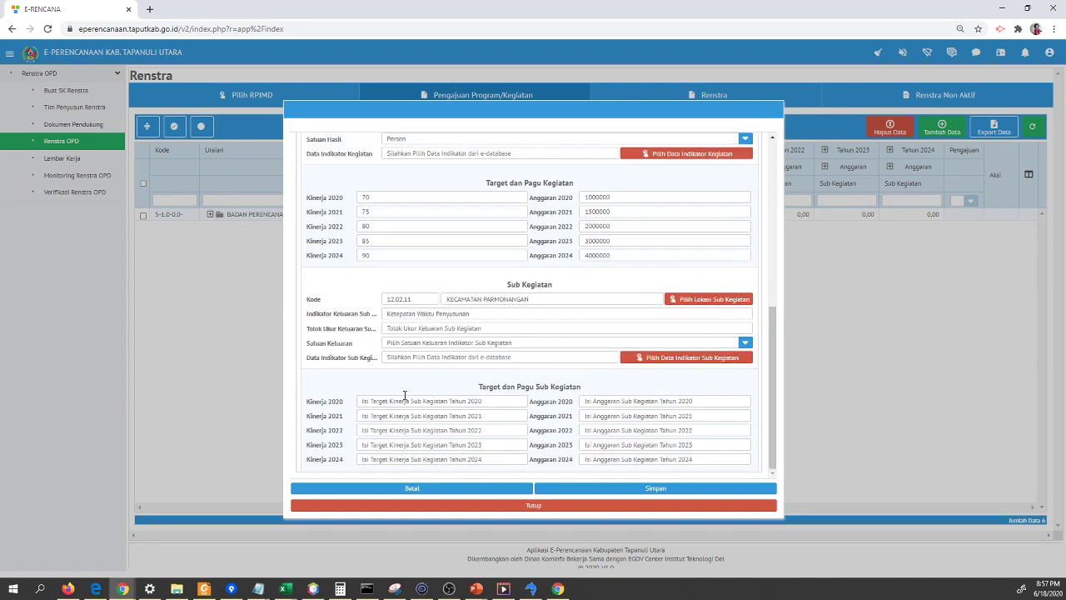
click(391, 313)
click(407, 332)
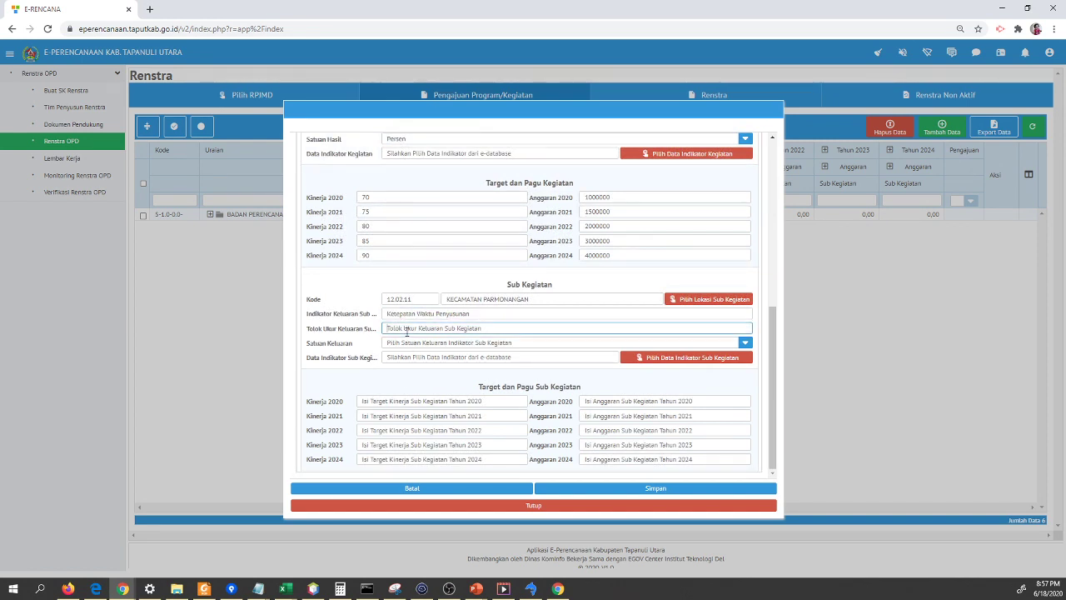
key(ctrl+v)
click(411, 342)
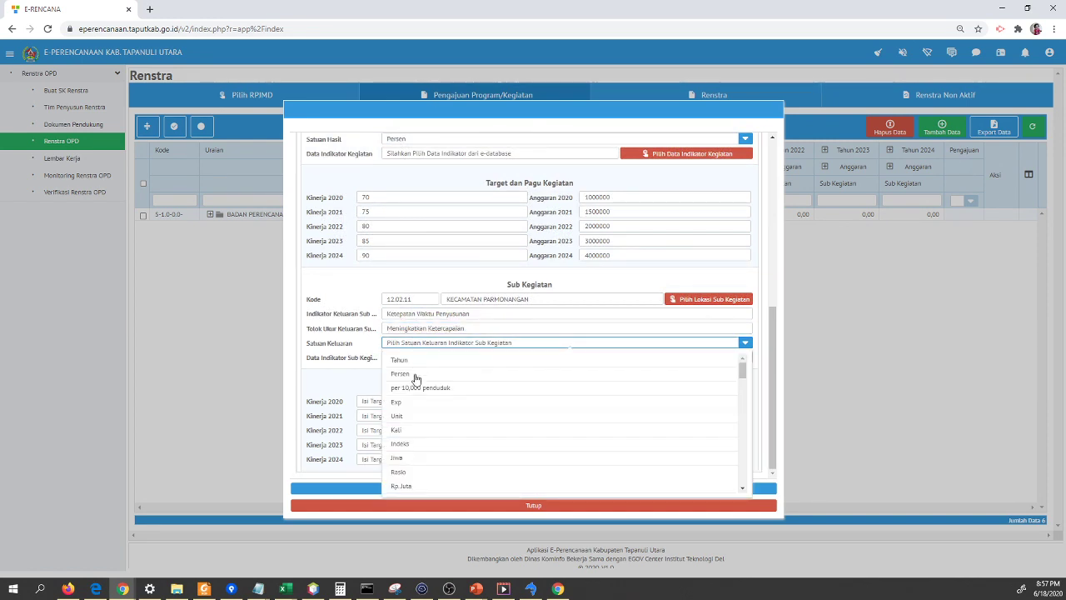
click(416, 378)
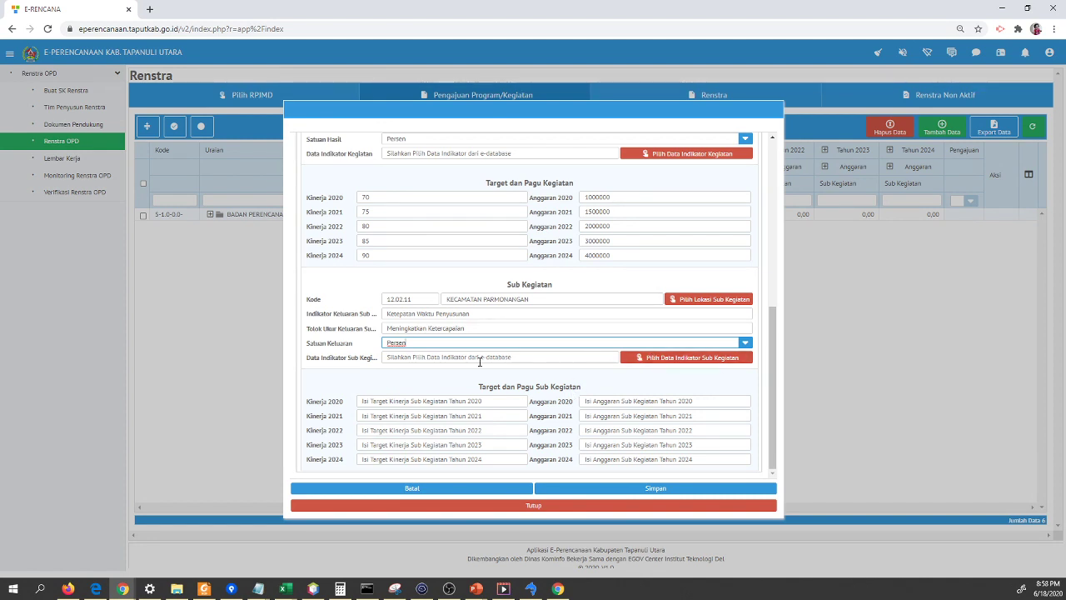
Step: Set the sub kegiatan's Kinerja to 75 for 2020, 80 for 2021, 85 for 2022, 80 for 2023 and 90 for 2024
click(448, 400)
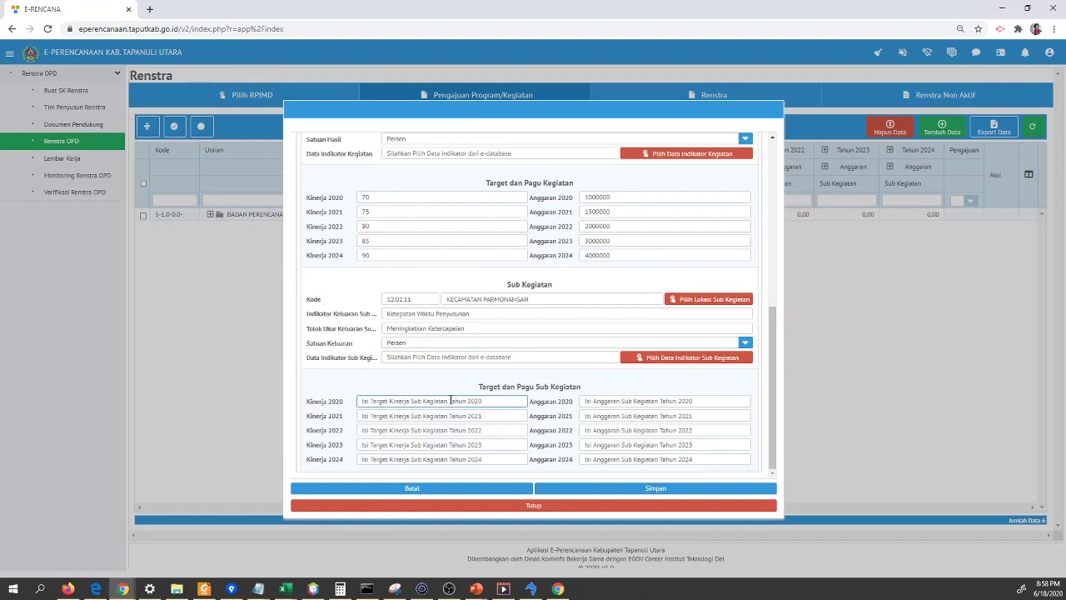
text(75)
key(Tab)
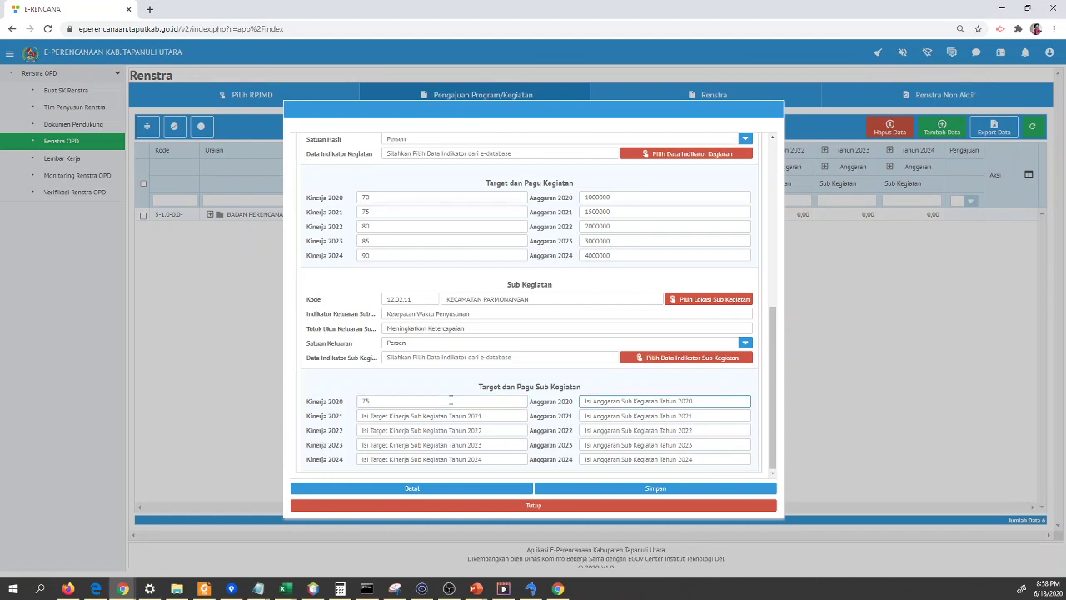
click(428, 416)
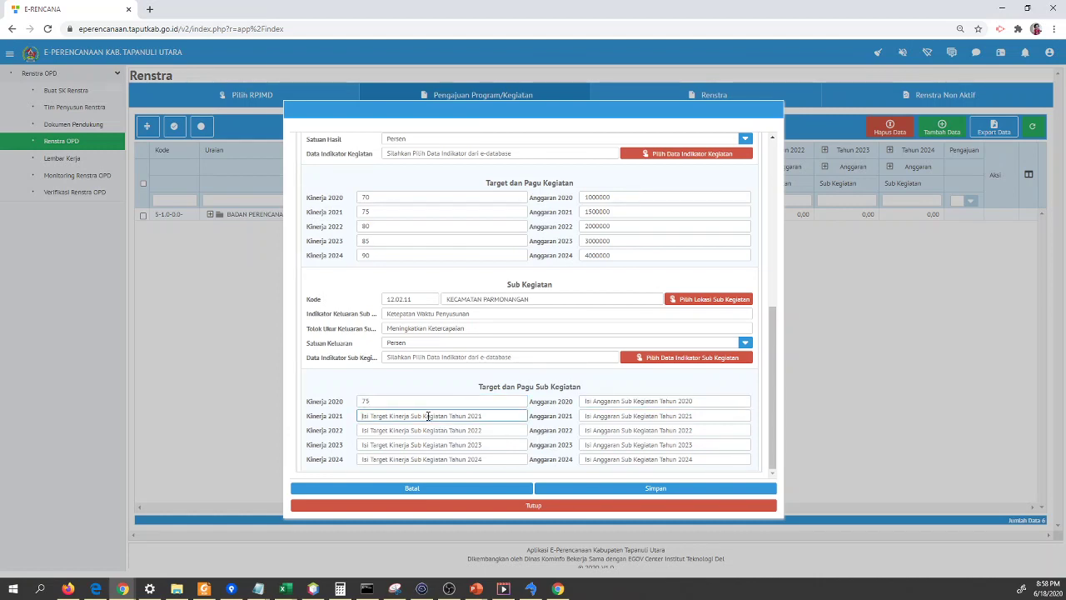
text(80)
click(411, 427)
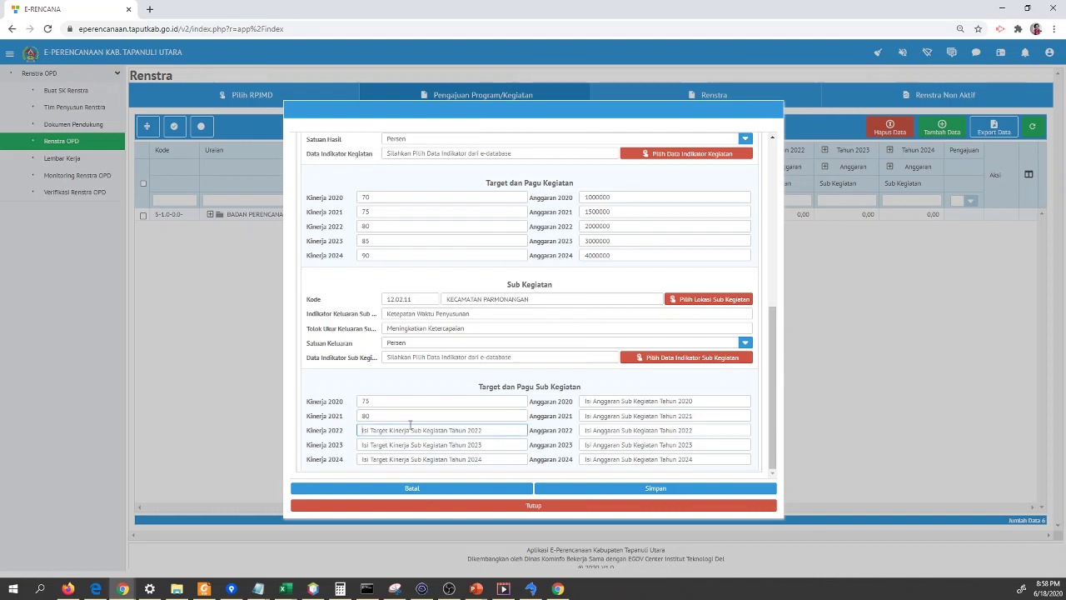
text(85)
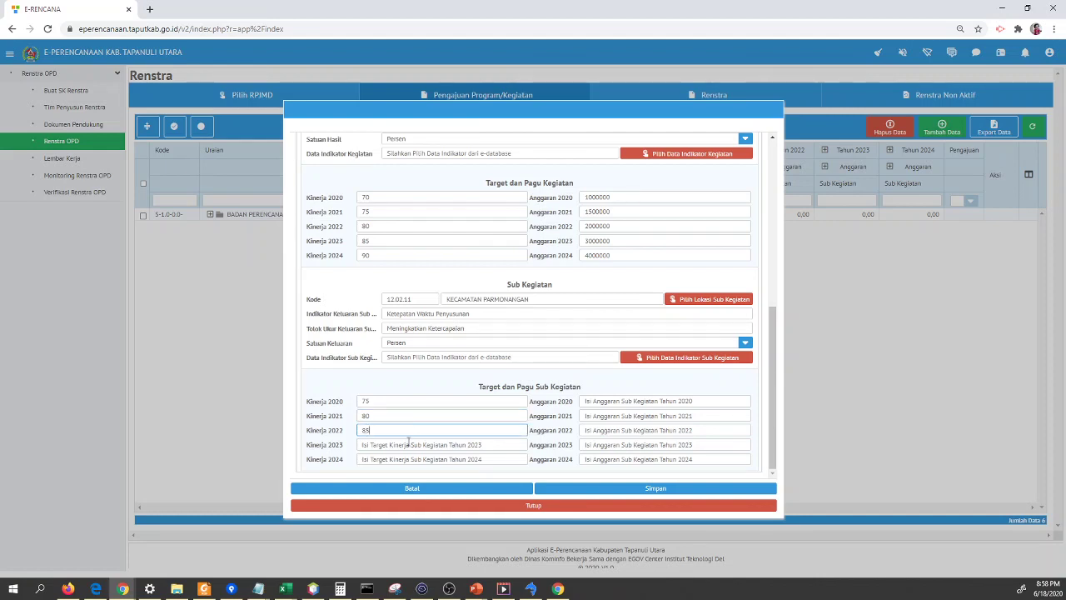
click(404, 444)
text(80)
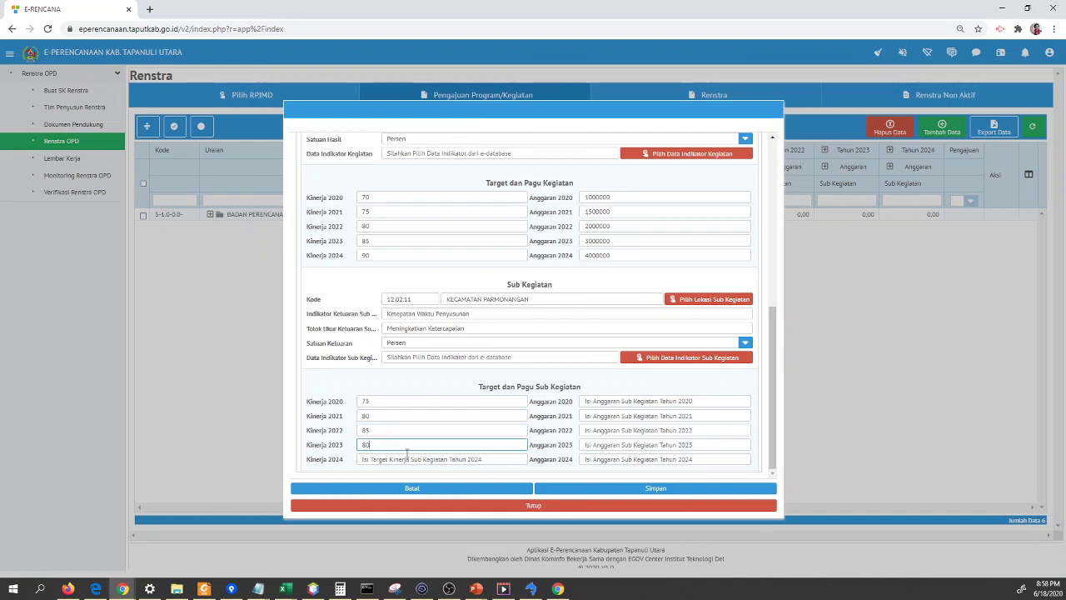
click(402, 458)
text(90)
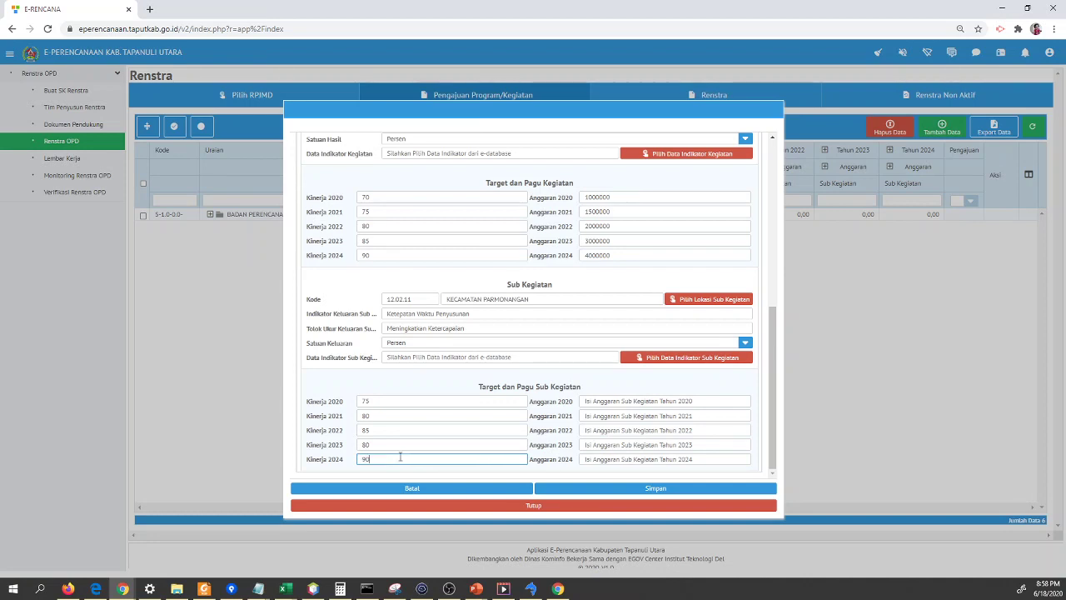
Step: Copy the kegiatan's Anggaran 2020 amount of 1000000 into the sub kegiatan's Anggaran 2020
click(592, 403)
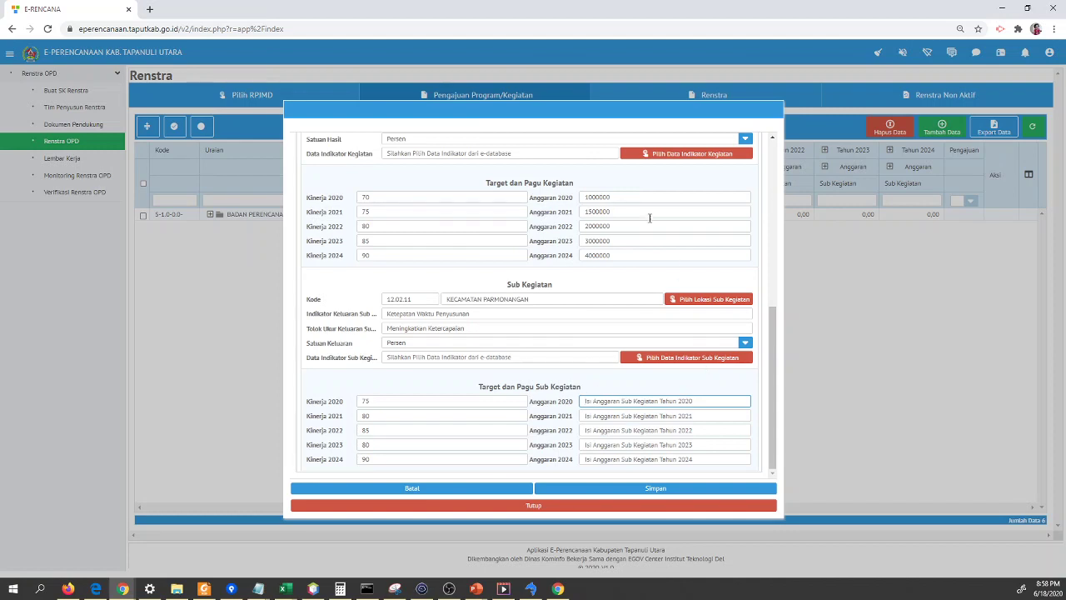
click(633, 198)
click(508, 195)
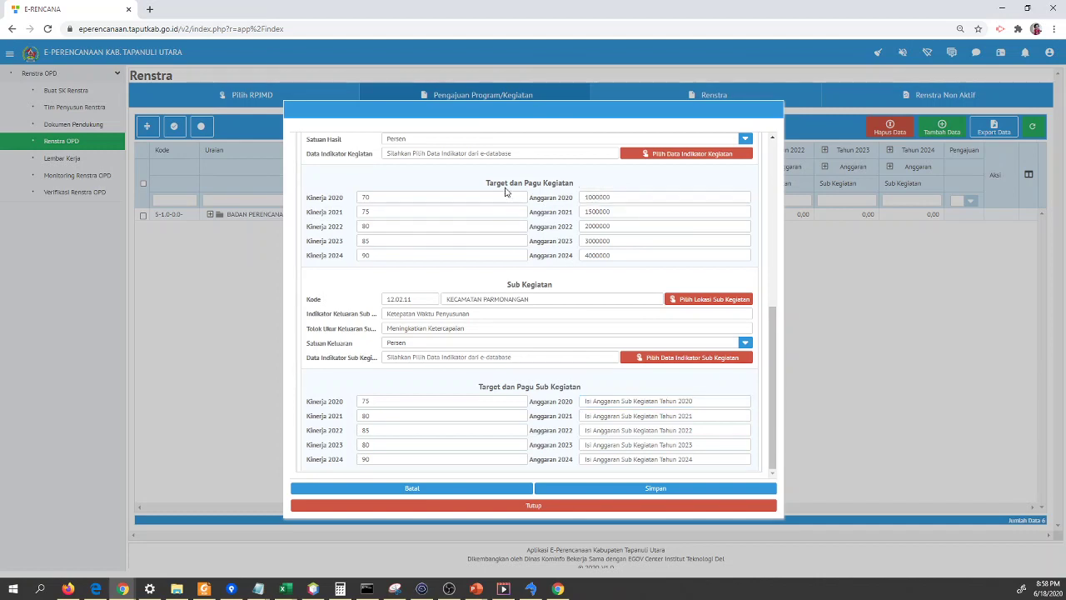
click(642, 401)
double_click(615, 197)
click(493, 187)
click(621, 200)
double_click(588, 200)
click(571, 191)
click(620, 199)
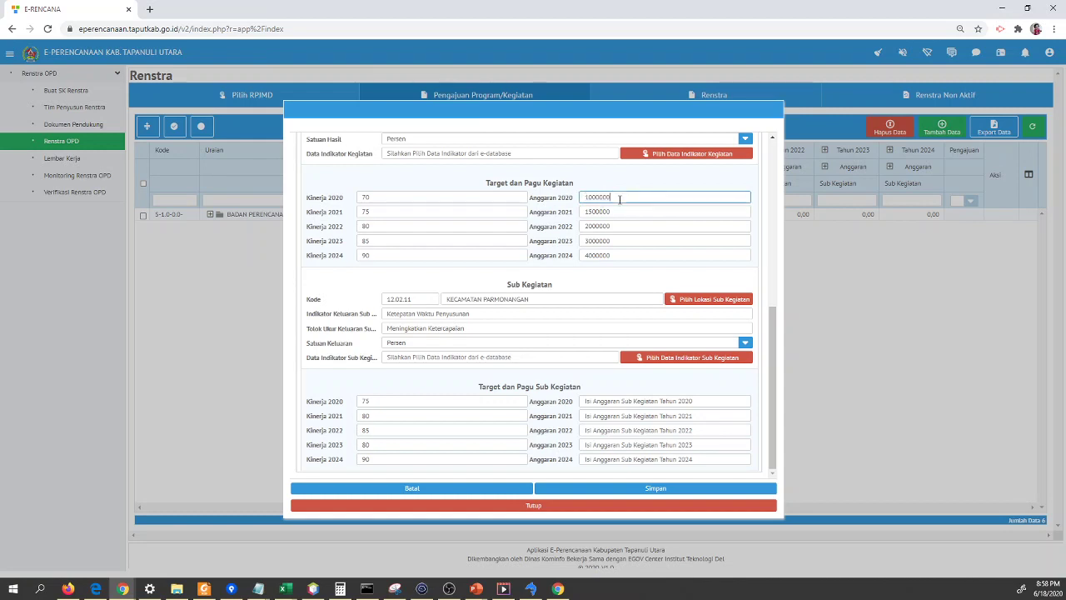
double_click(619, 199)
key(ctrl+c)
click(620, 401)
key(ctrl+v)
Step: Paste the amount 1000000 into the sub kegiatan's Anggaran for 2021, 2022, 2023 and 2024
click(620, 417)
key(ctrl+v)
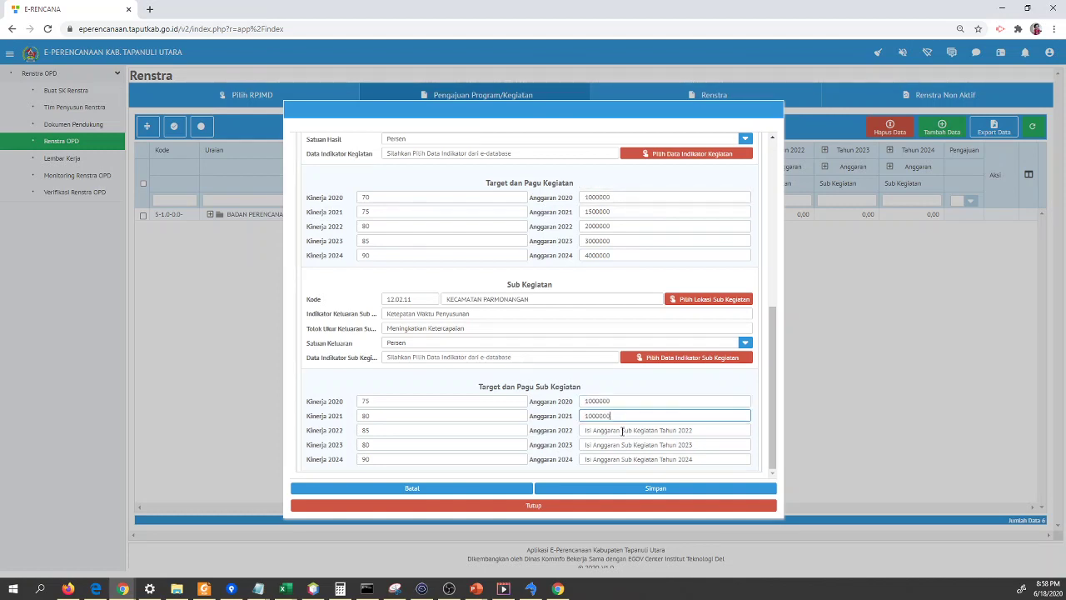
click(623, 431)
key(ctrl+v)
click(621, 446)
key(ctrl+v)
click(606, 460)
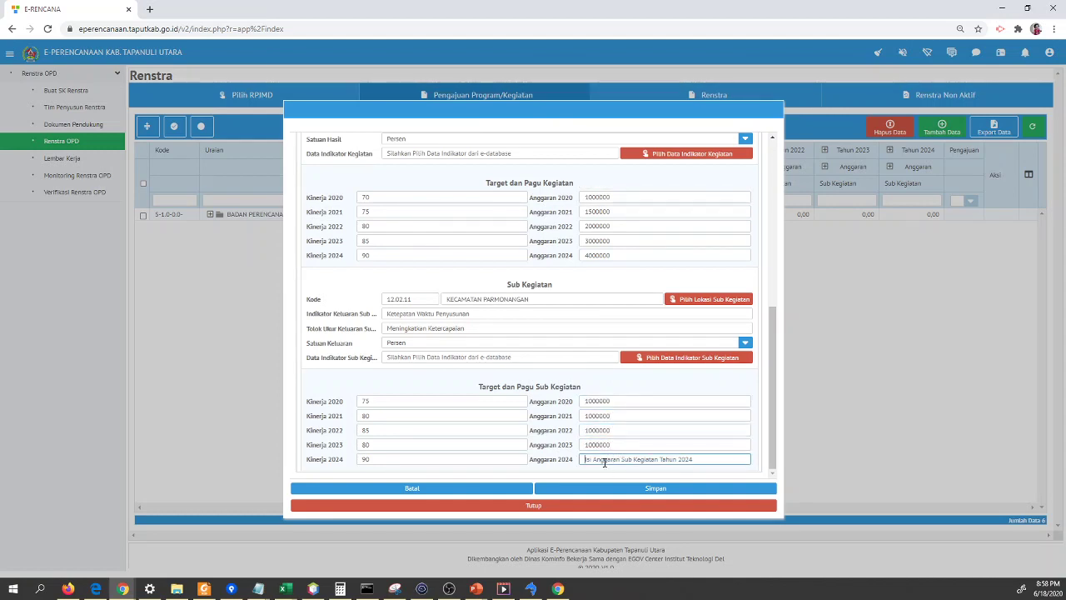
key(ctrl+v)
Step: Set the sub kegiatan's Anggaran to 2000000 for 2021, 3000000 for 2022, 4000000 for 2023 and 5000000 for 2024
click(587, 415)
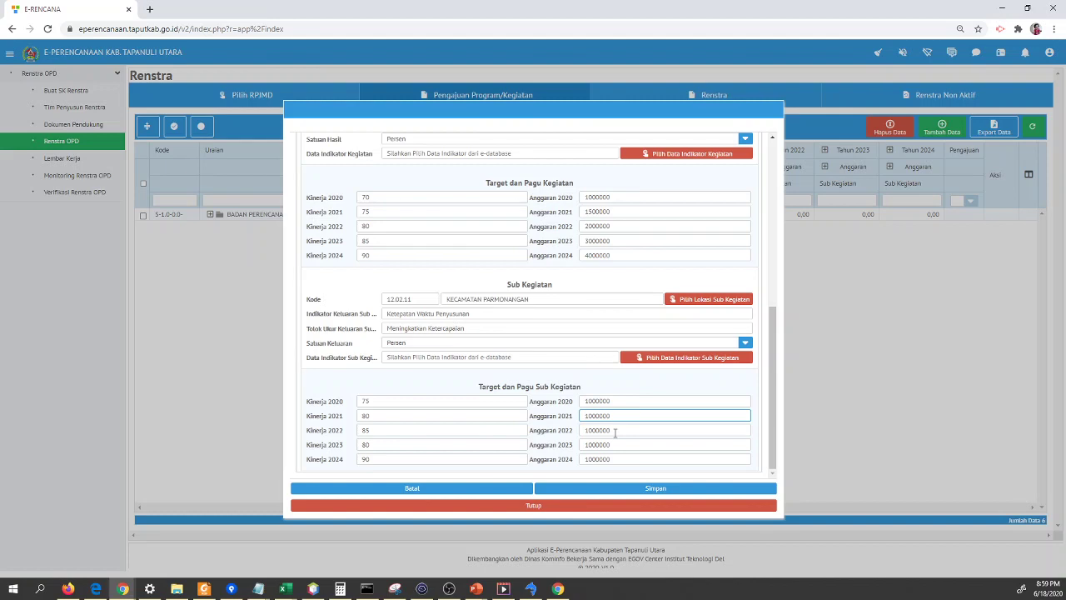
key(Delete)
text(2)
click(587, 430)
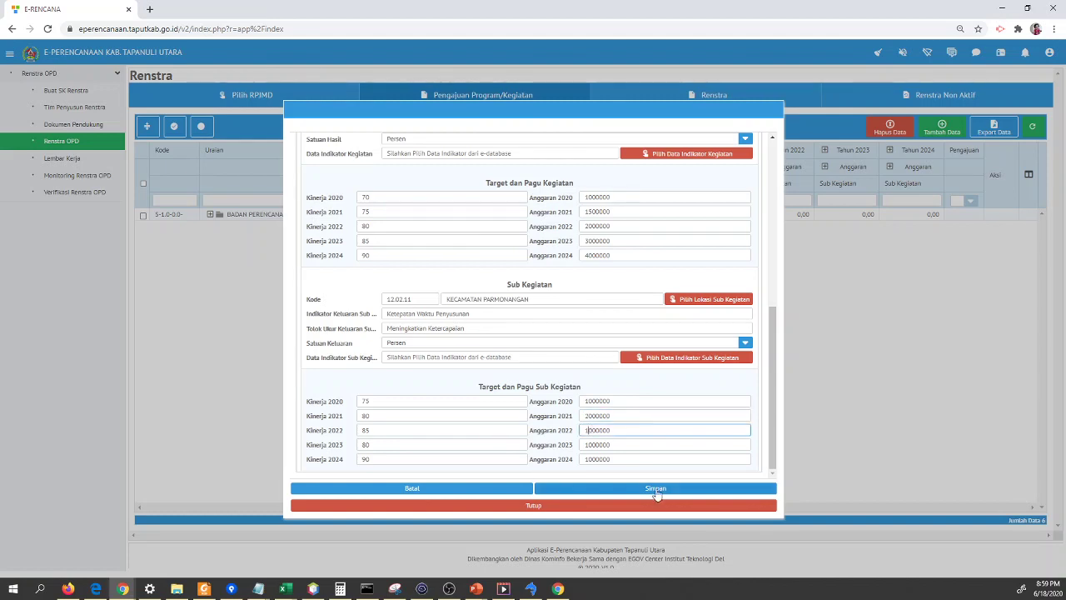
click(590, 447)
key(Delete)
text(4)
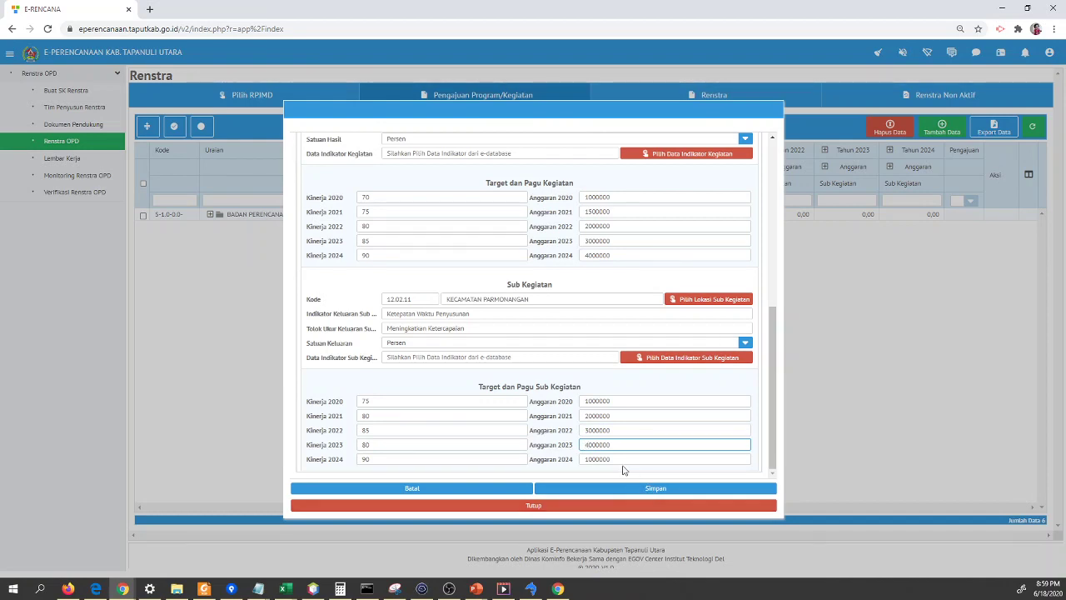
click(593, 458)
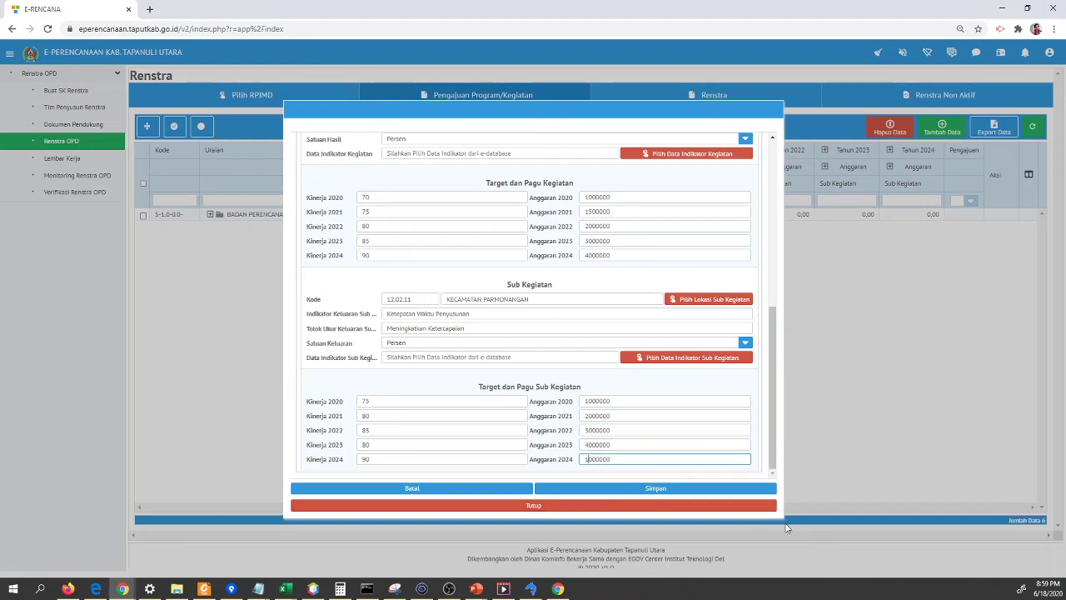
text(5)
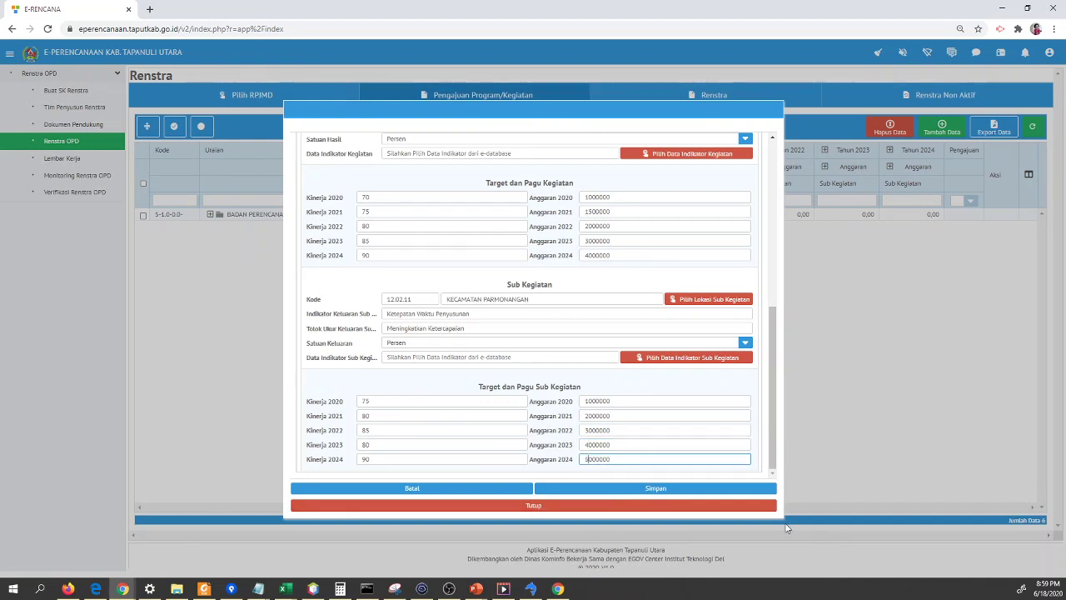
Step: Save the program/kegiatan submission, read through the result message and dismiss it
click(688, 492)
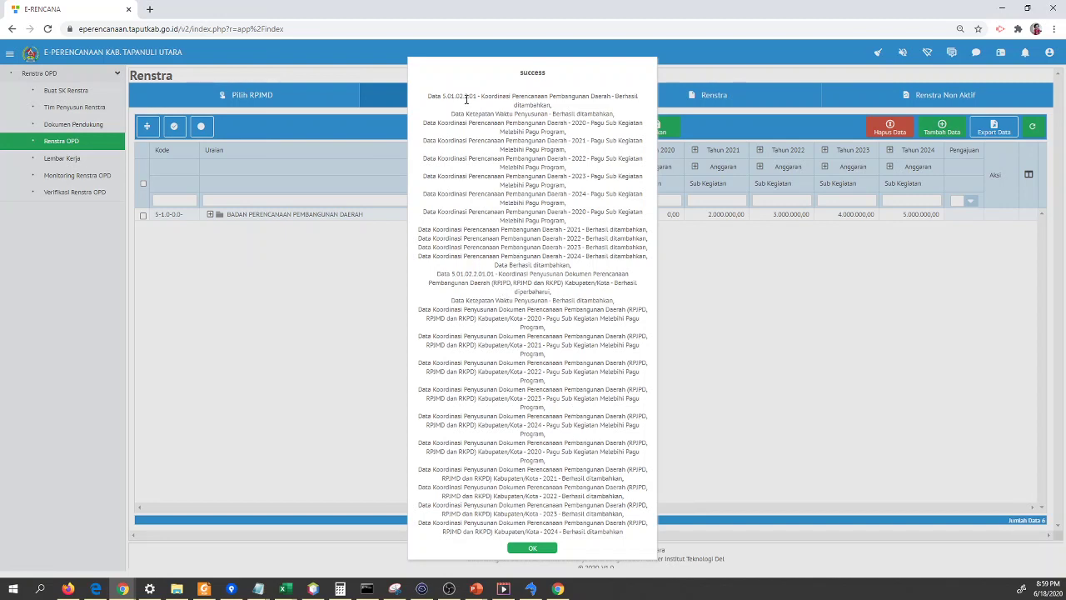
drag(448, 95, 644, 479)
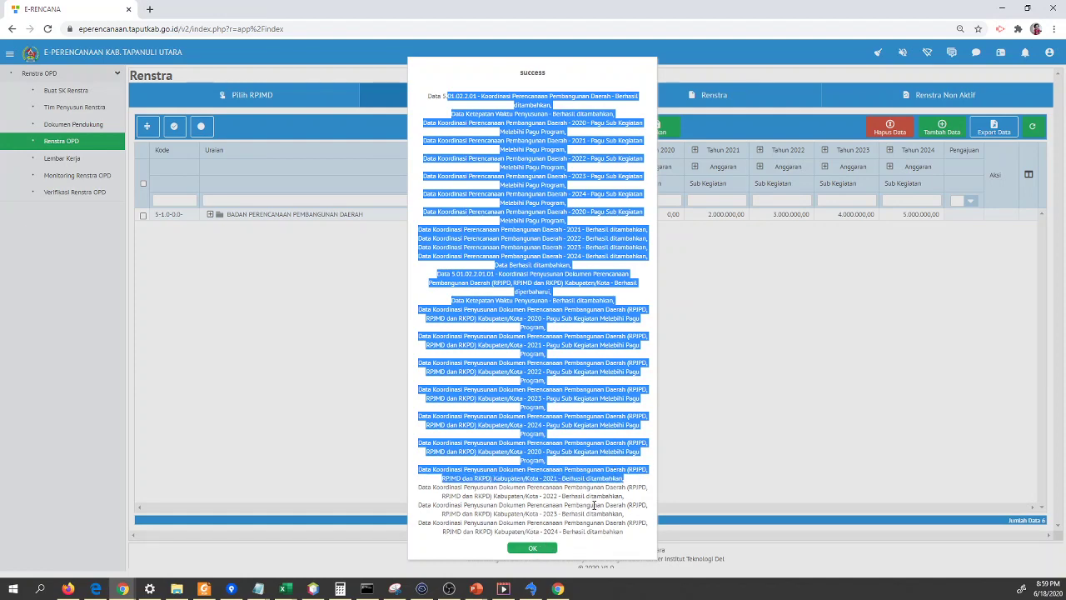
drag(633, 533, 459, 154)
click(460, 155)
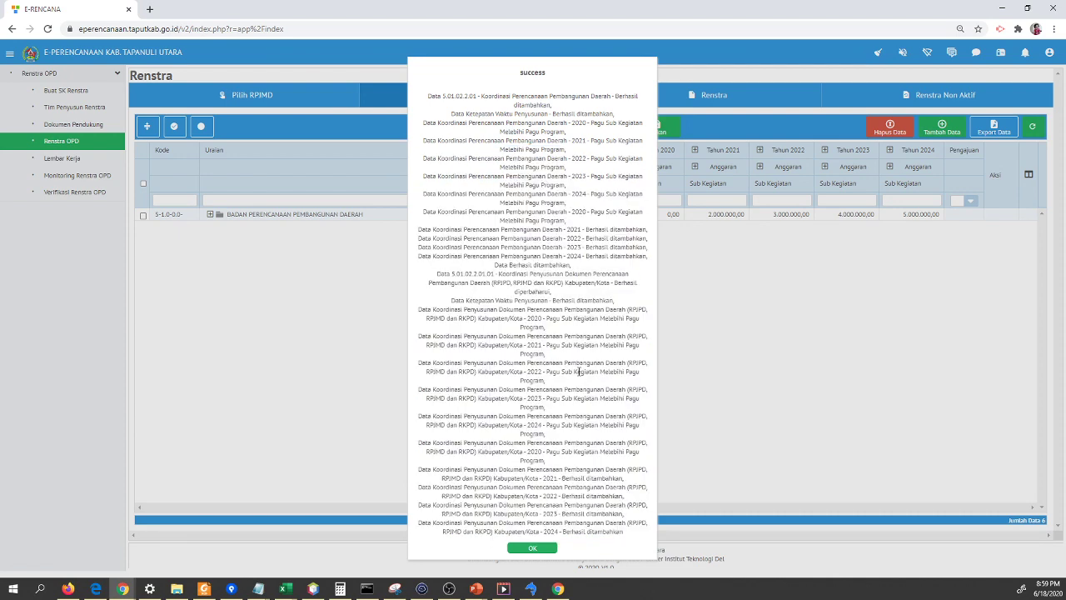
click(544, 550)
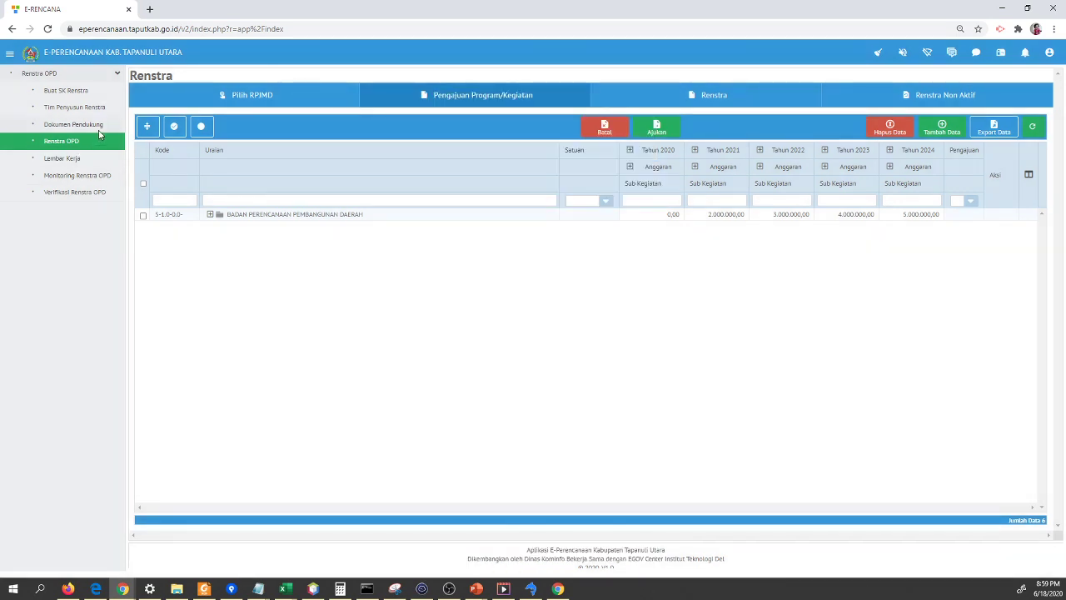
Step: Expand the whole BADAN PERENCANAAN PEMBANGUNAN DAERAH tree and check the Tahun 2020 sub kegiatan budget at its different levels
click(146, 126)
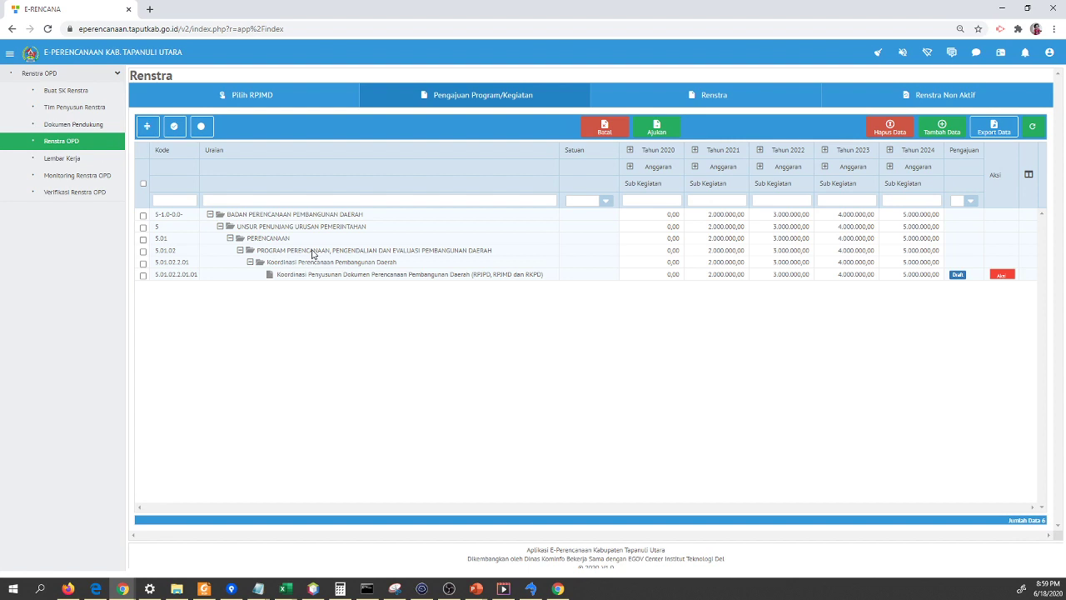
click(361, 275)
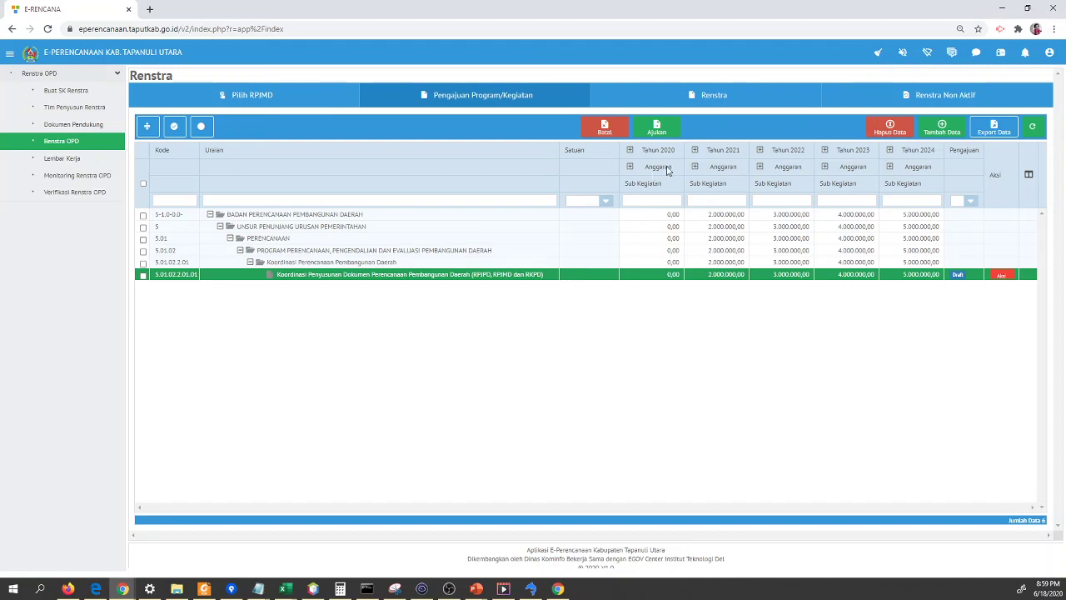
click(673, 263)
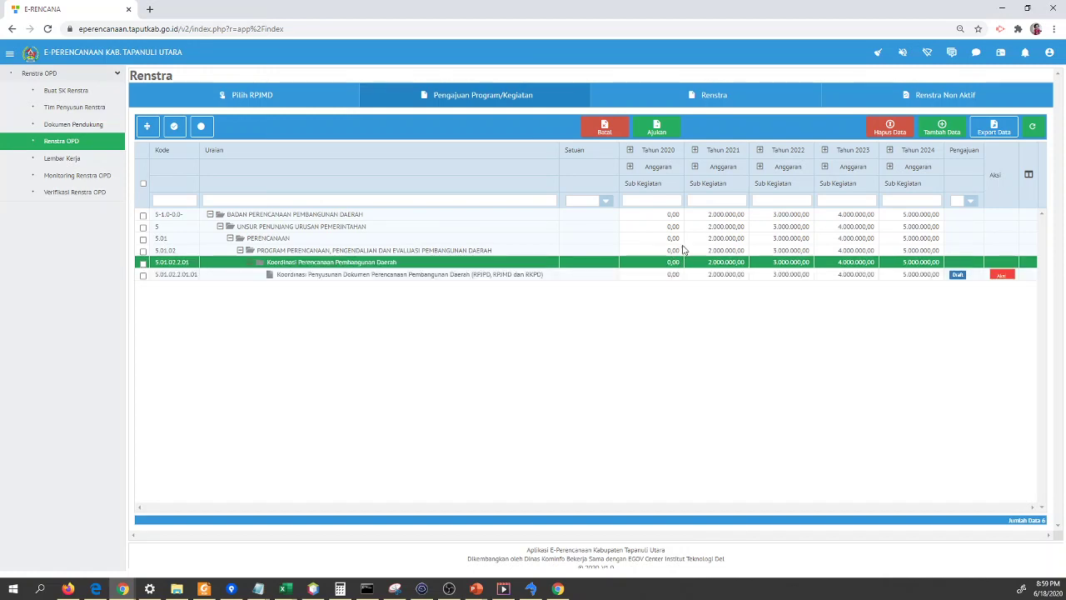
click(673, 227)
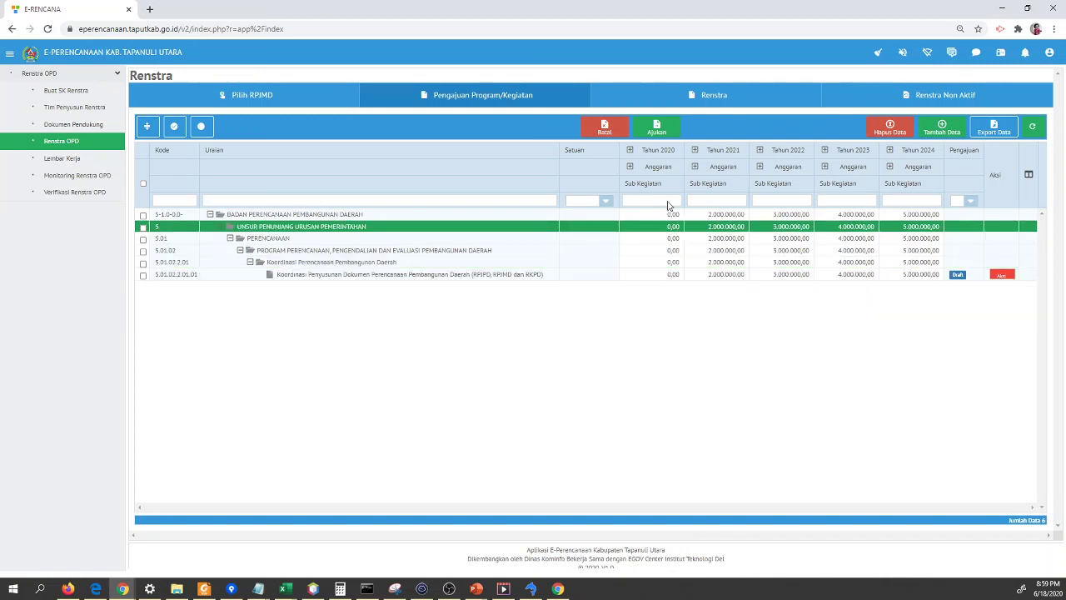
Step: Expand the Tahun 2020 Anggaran columns to view the sub kegiatan, kegiatan and program budgets, and collapse them again
click(658, 171)
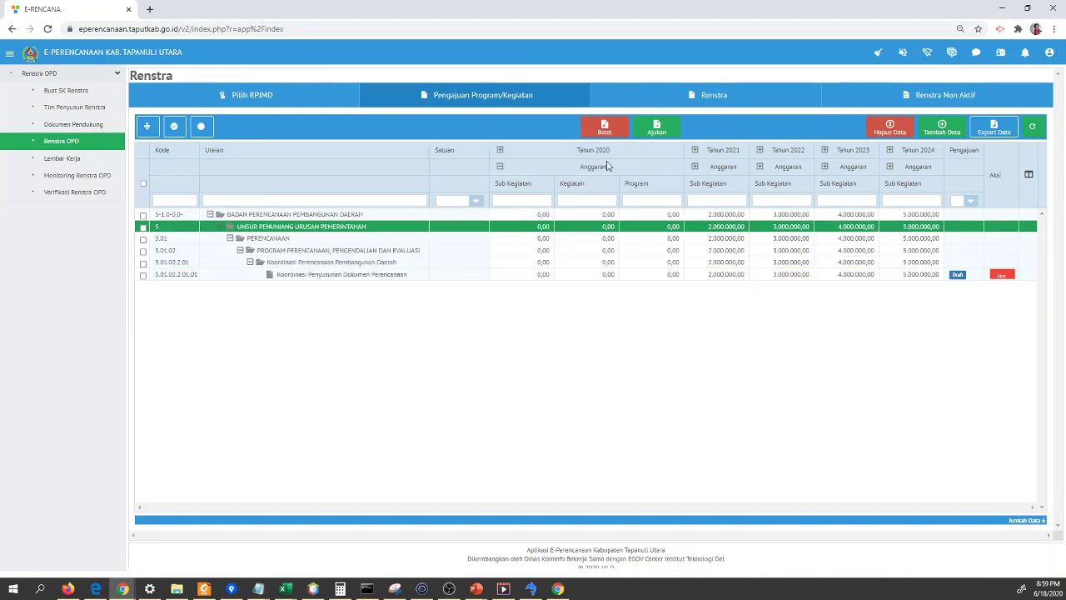
click(600, 157)
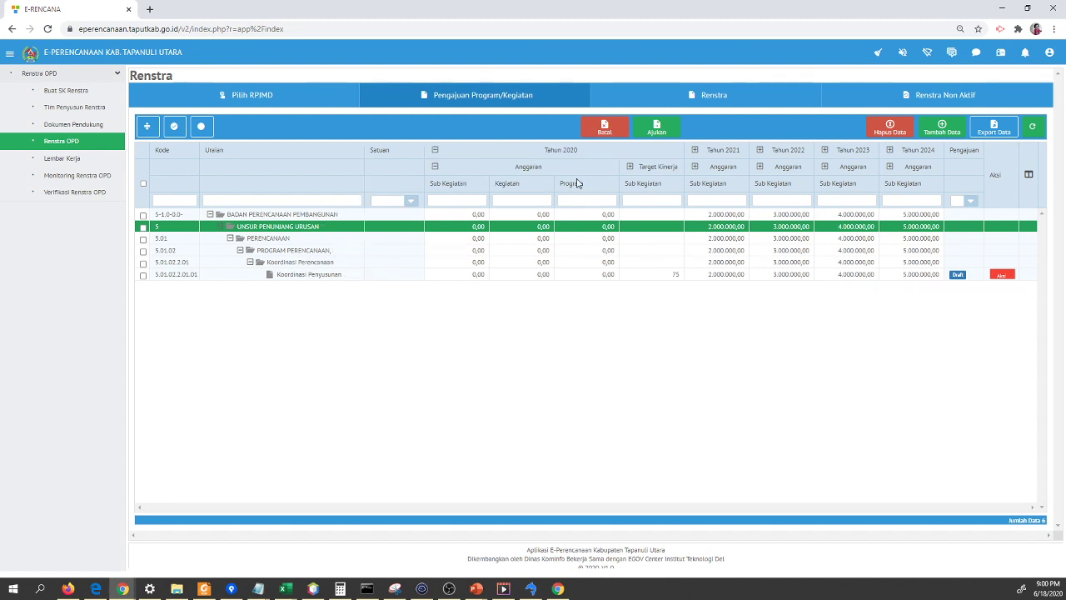
click(494, 182)
click(661, 170)
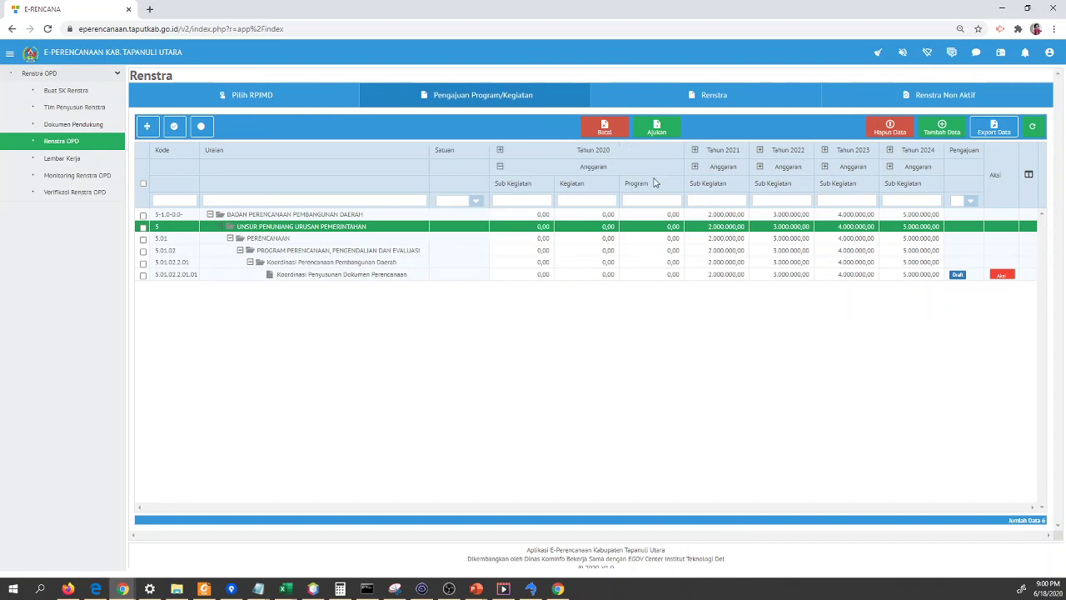
click(521, 173)
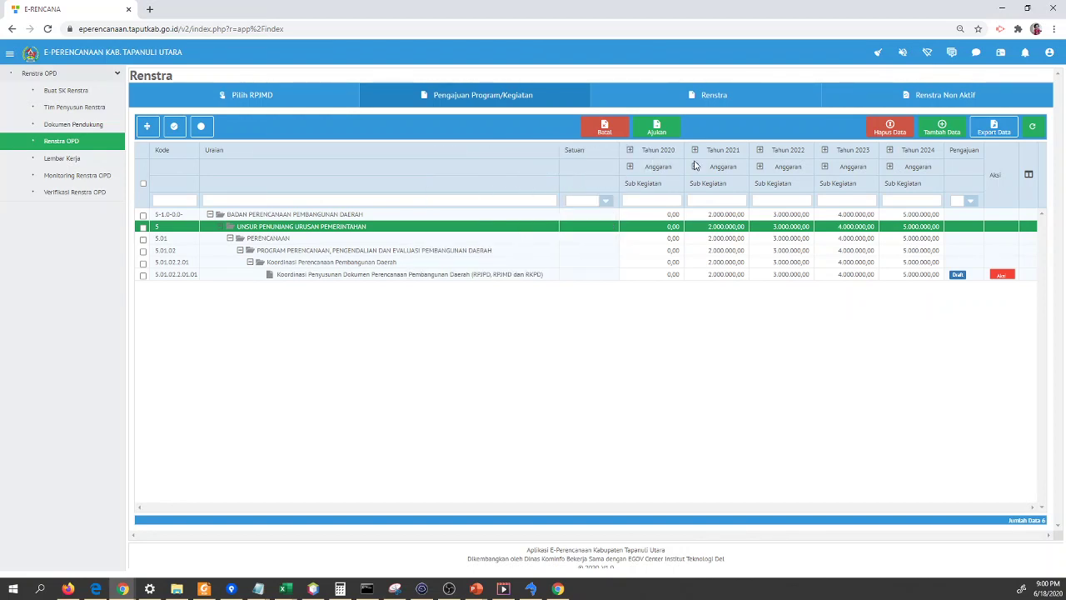
Step: Expand the Tahun 2020 Target Kinerja columns, check the program, kegiatan and sub kegiatan targets, and collapse the year again
click(662, 156)
click(658, 170)
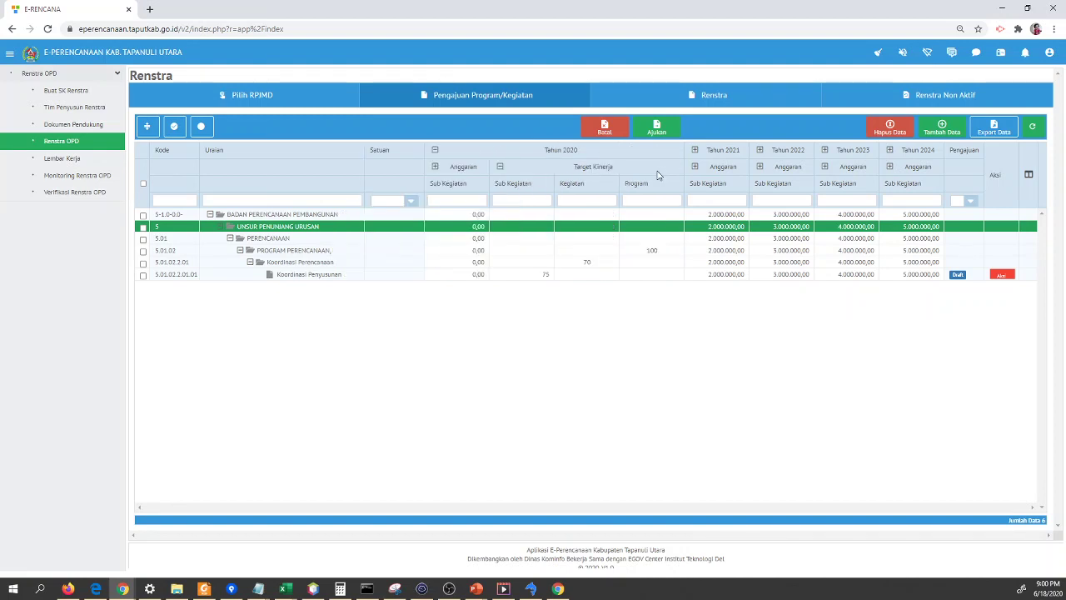
click(585, 263)
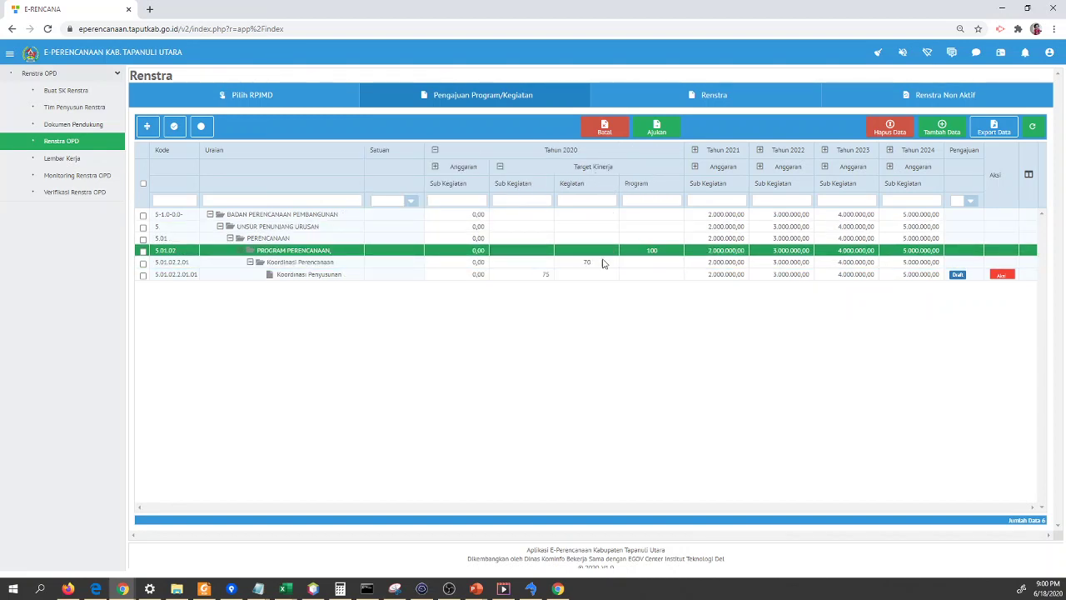
click(656, 248)
click(547, 277)
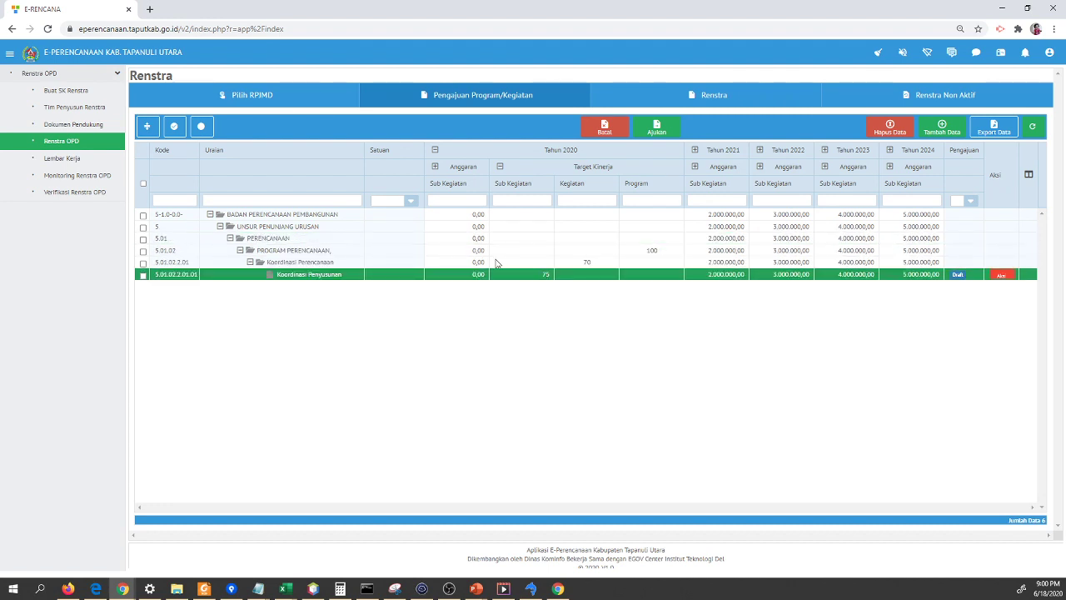
click(525, 169)
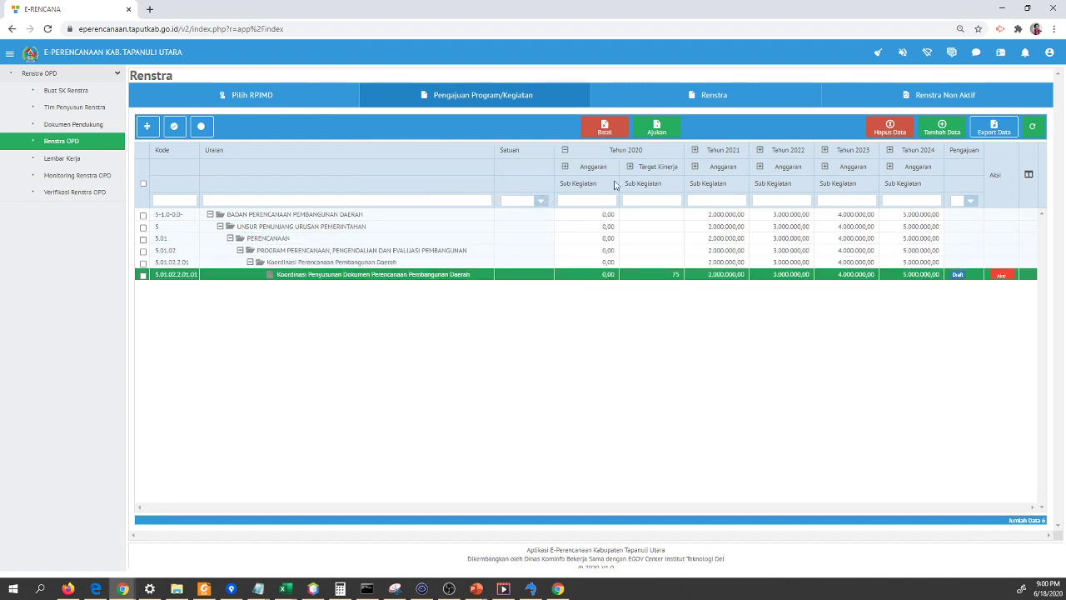
click(644, 157)
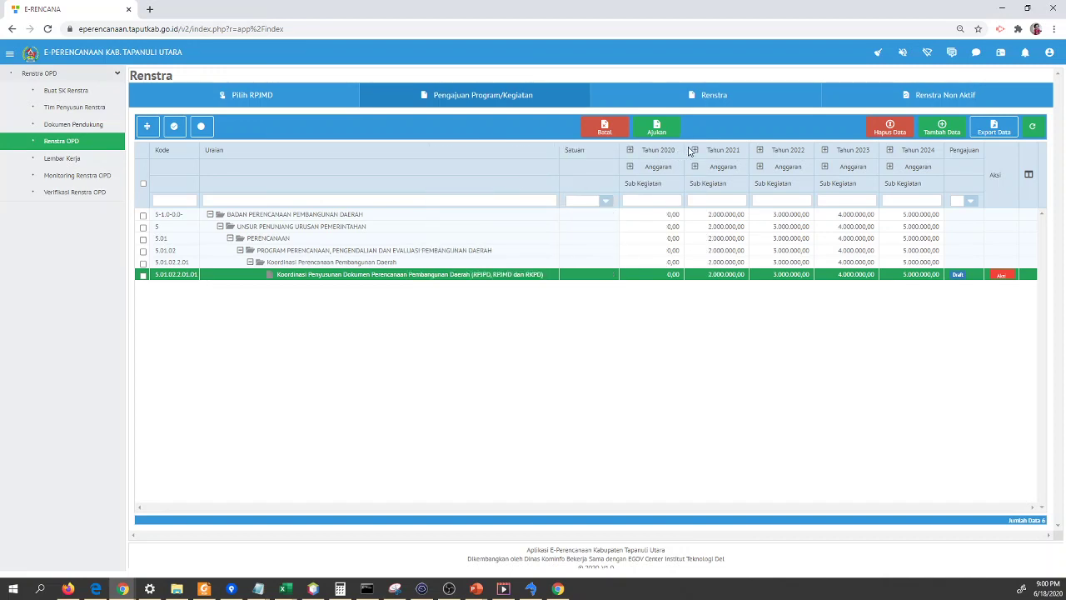
Step: Expand the Tahun 2021 Anggaran columns and compare the sub kegiatan's budget with the kegiatan's and program's budgets
click(718, 150)
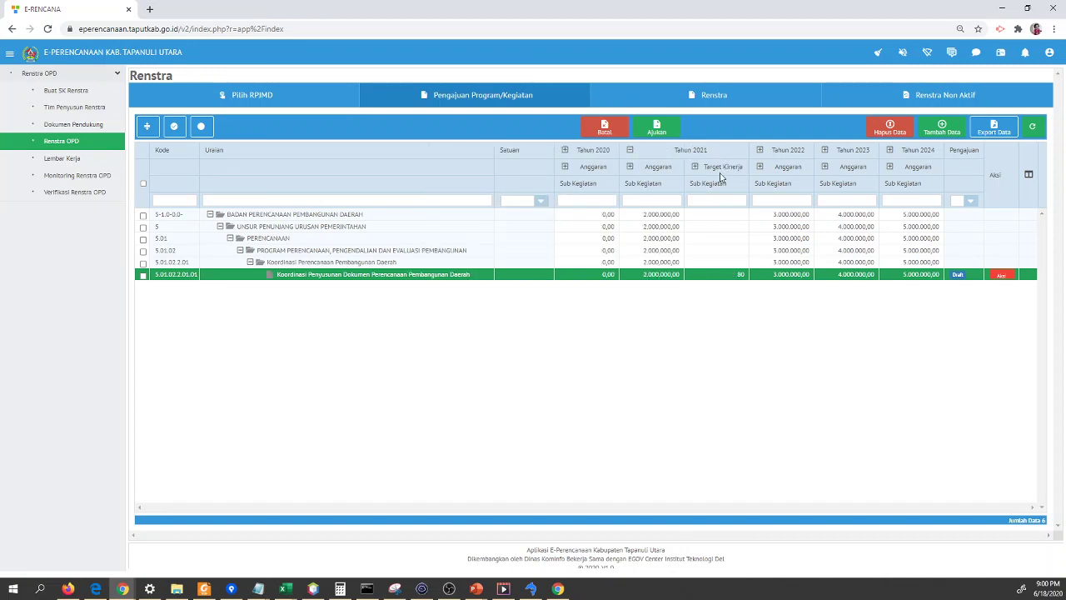
click(660, 170)
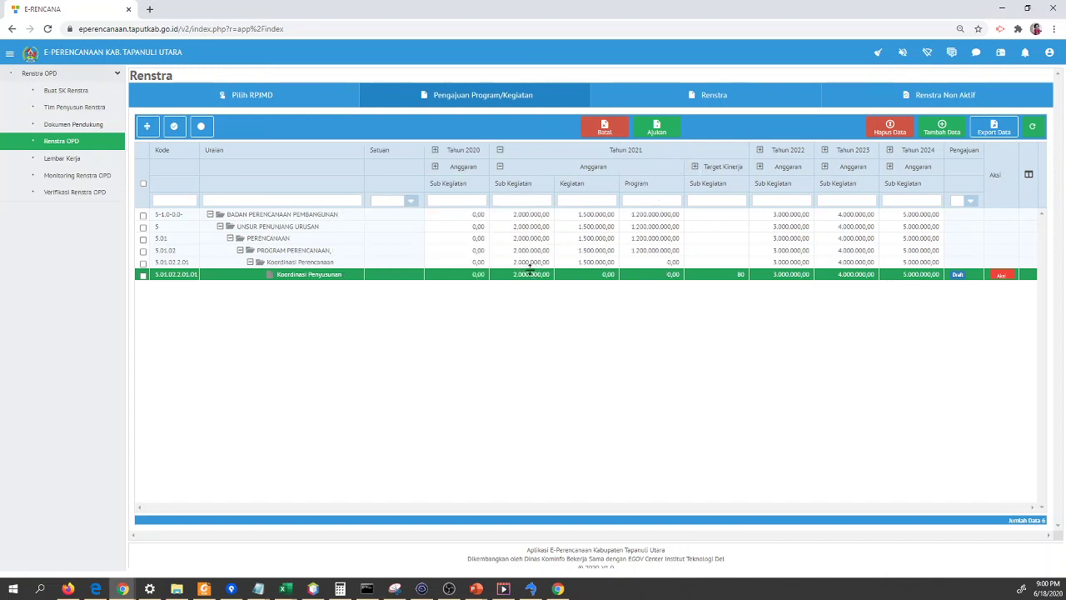
click(588, 263)
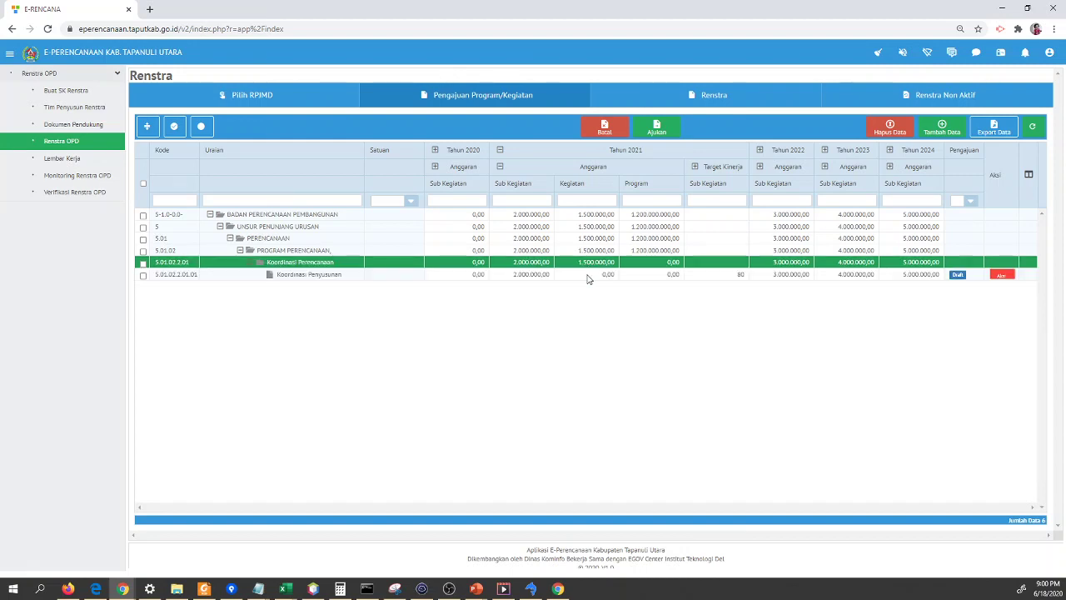
click(653, 252)
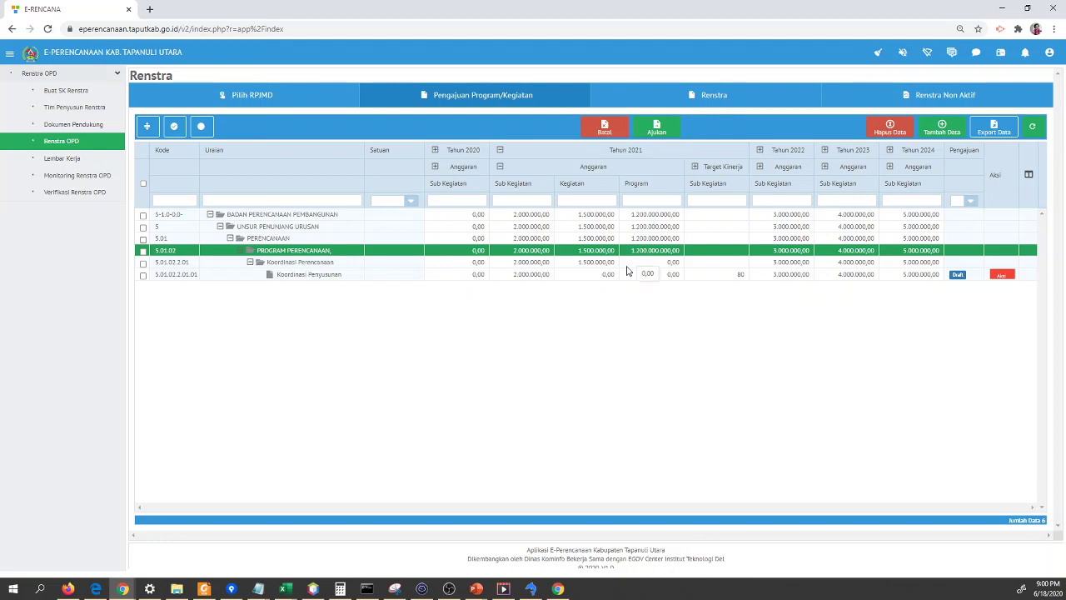
click(538, 275)
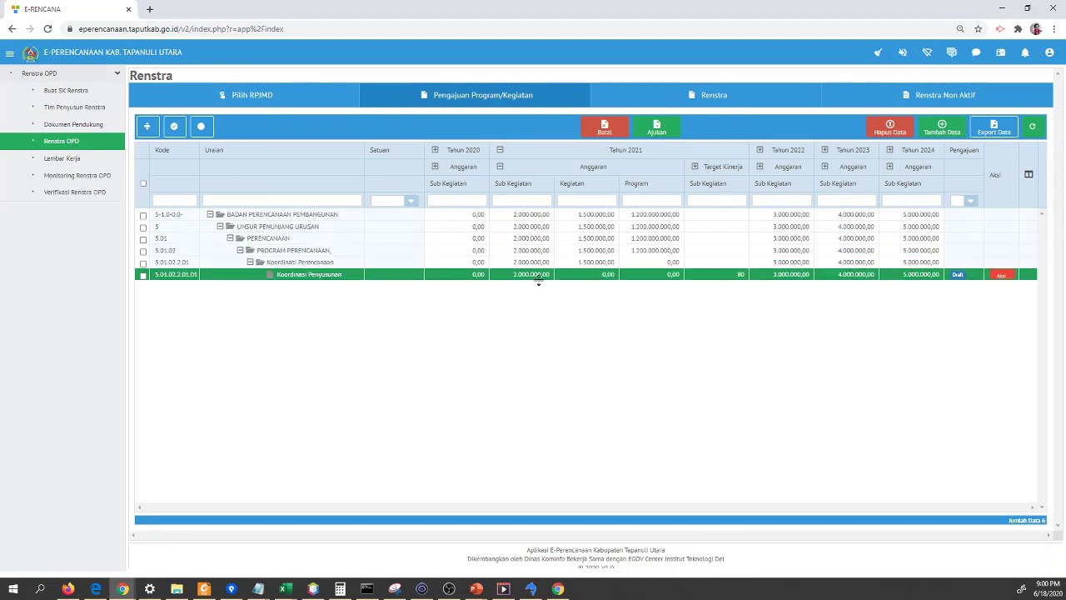
click(590, 264)
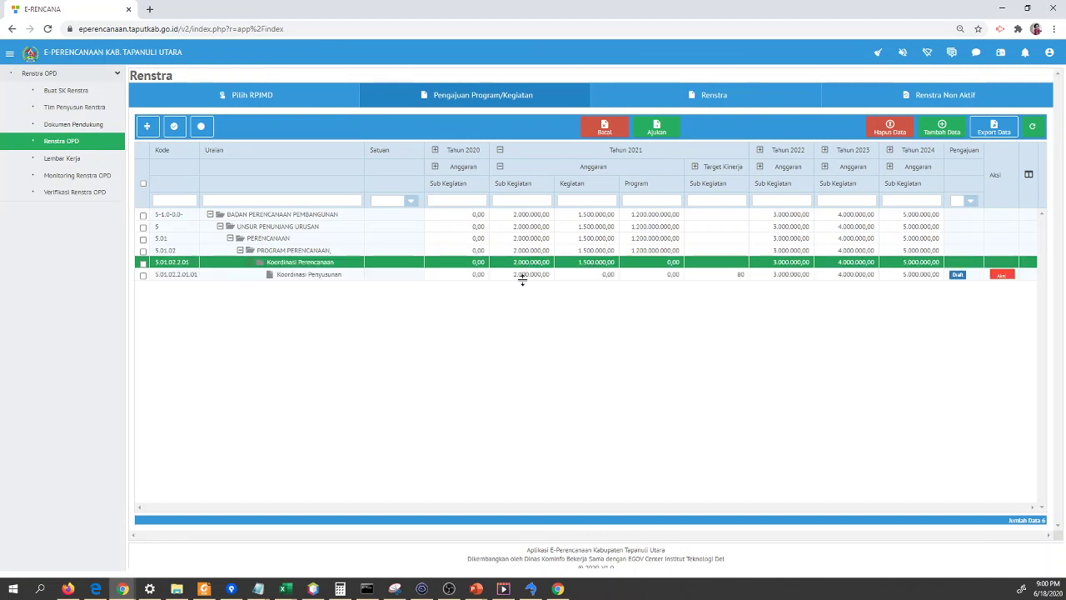
click(535, 279)
click(586, 259)
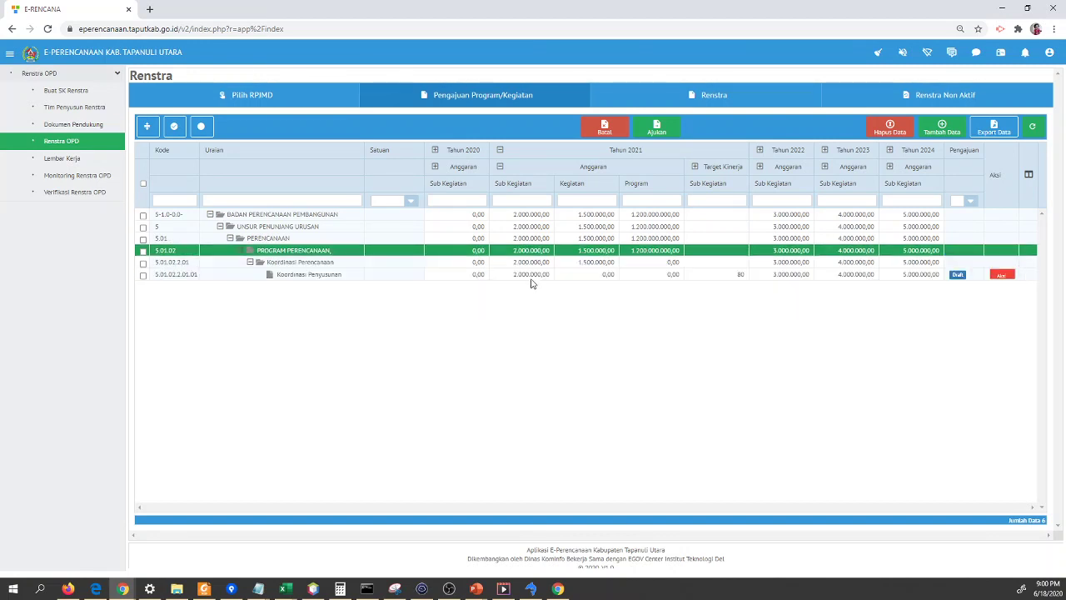
click(531, 280)
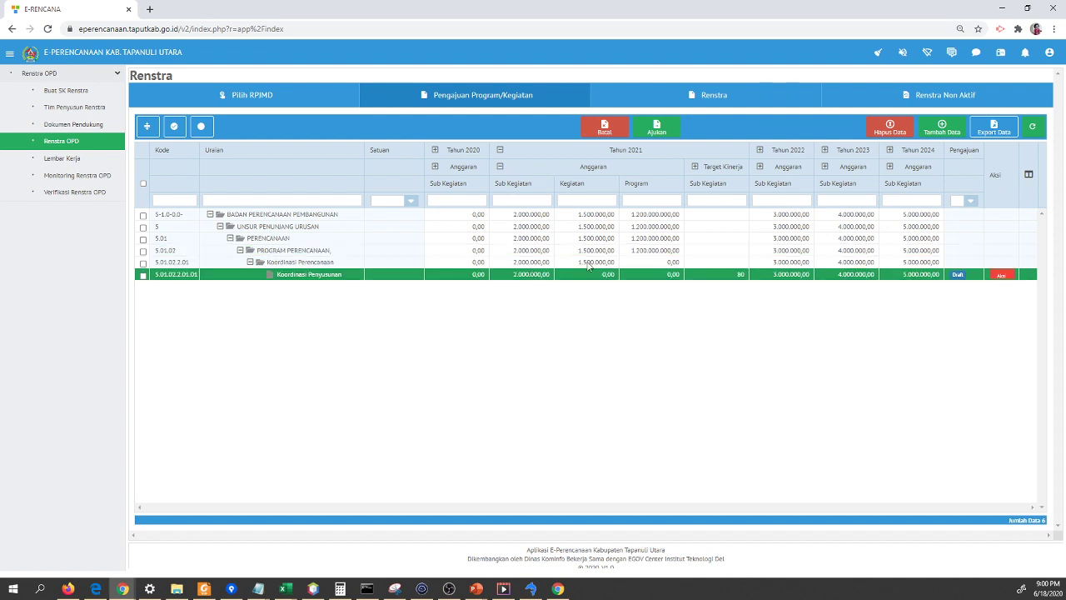
click(648, 252)
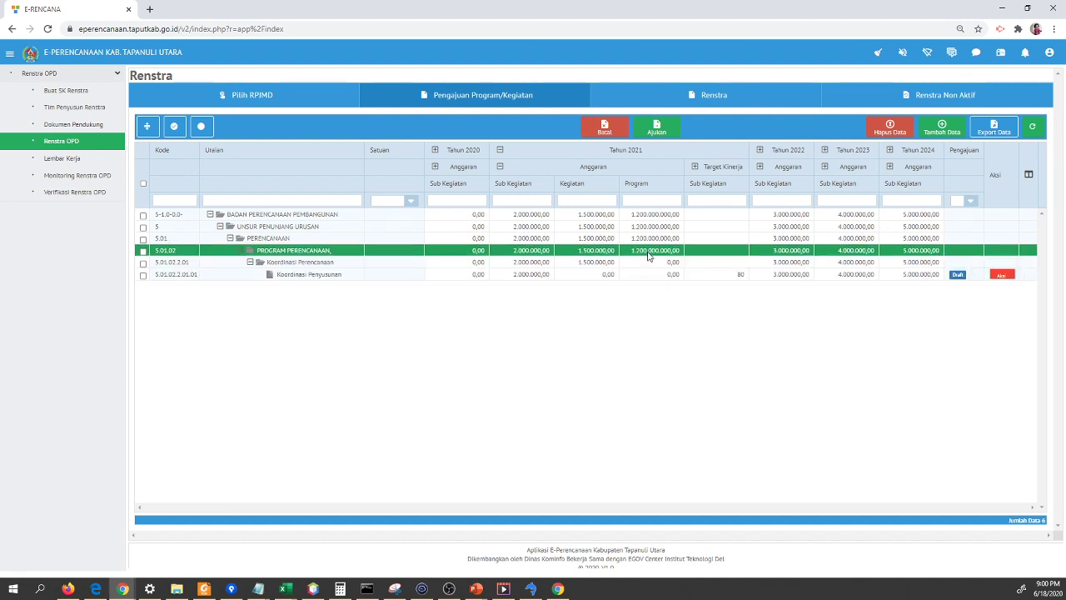
click(528, 276)
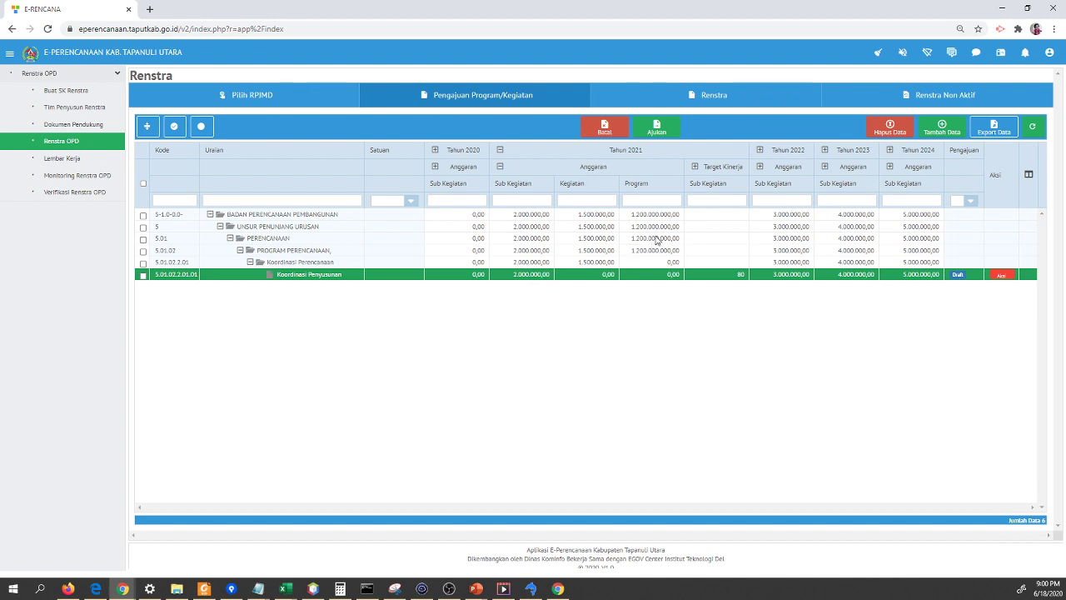
Step: Trace the Tahun 2021 kegiatan budget from Koordinasi Perencanaan Pembangunan Daerah up through the parent rows to the OPD row
click(656, 240)
click(599, 264)
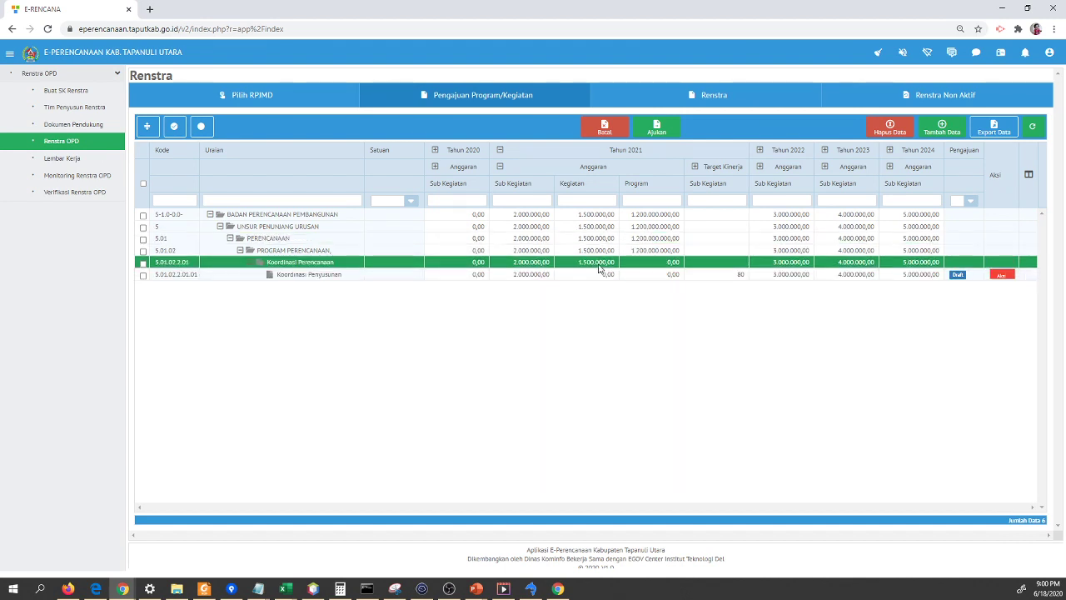
click(597, 251)
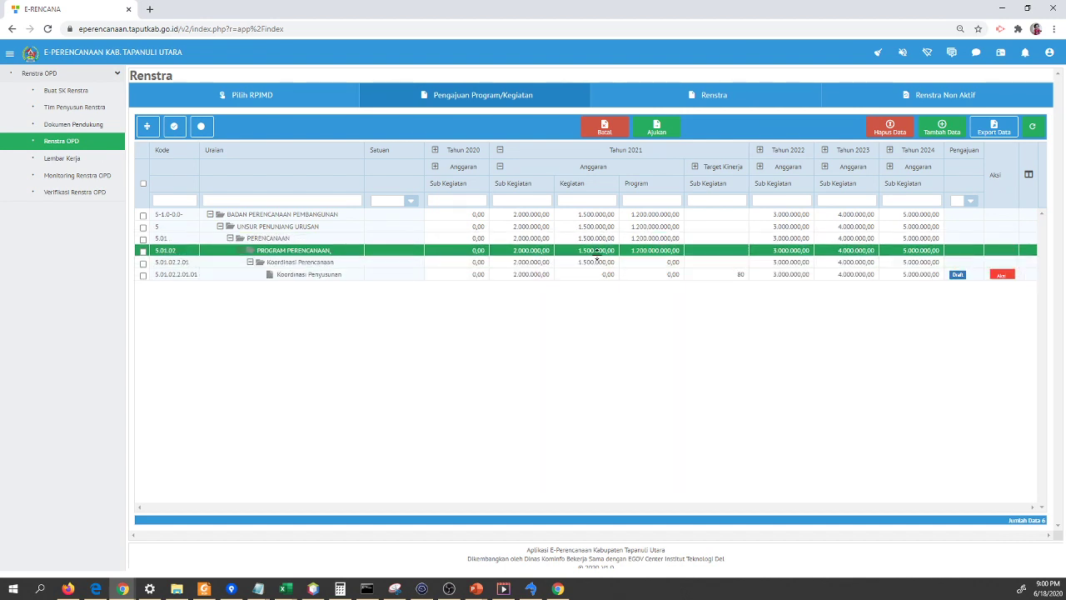
click(596, 239)
click(585, 216)
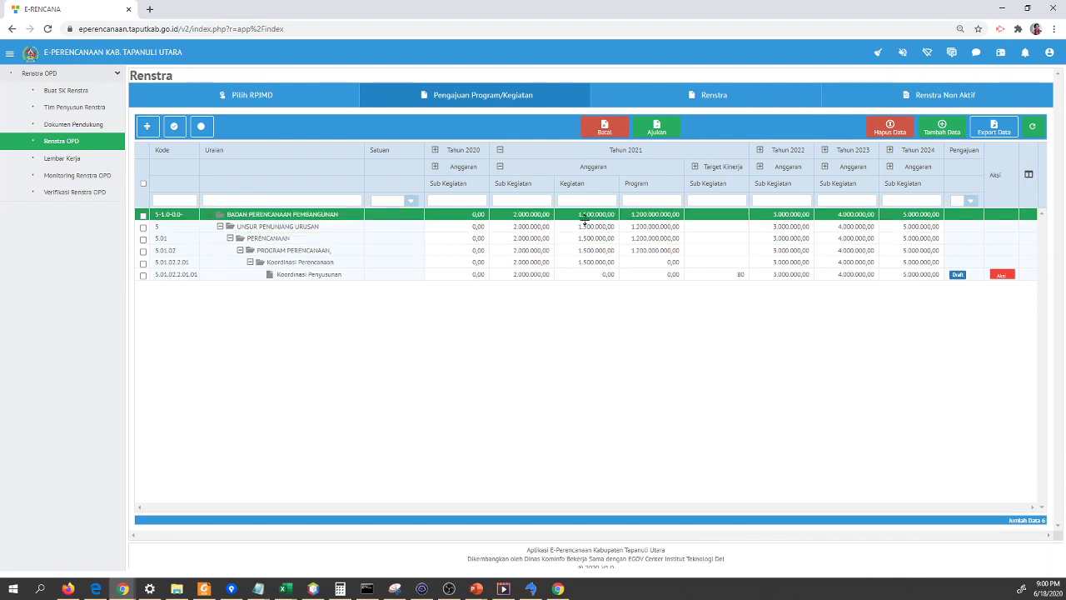
Step: Open the Koordinasi Penyusunan sub kegiatan's entry for editing and compare its Anggaran 2021 with the kegiatan's Anggaran 2021
click(583, 240)
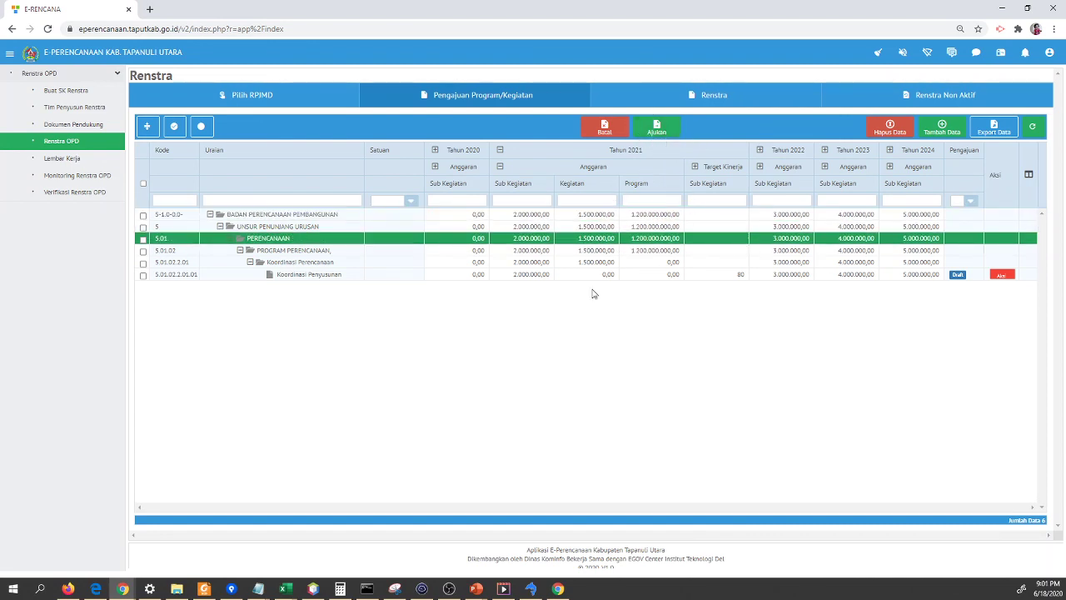
click(533, 275)
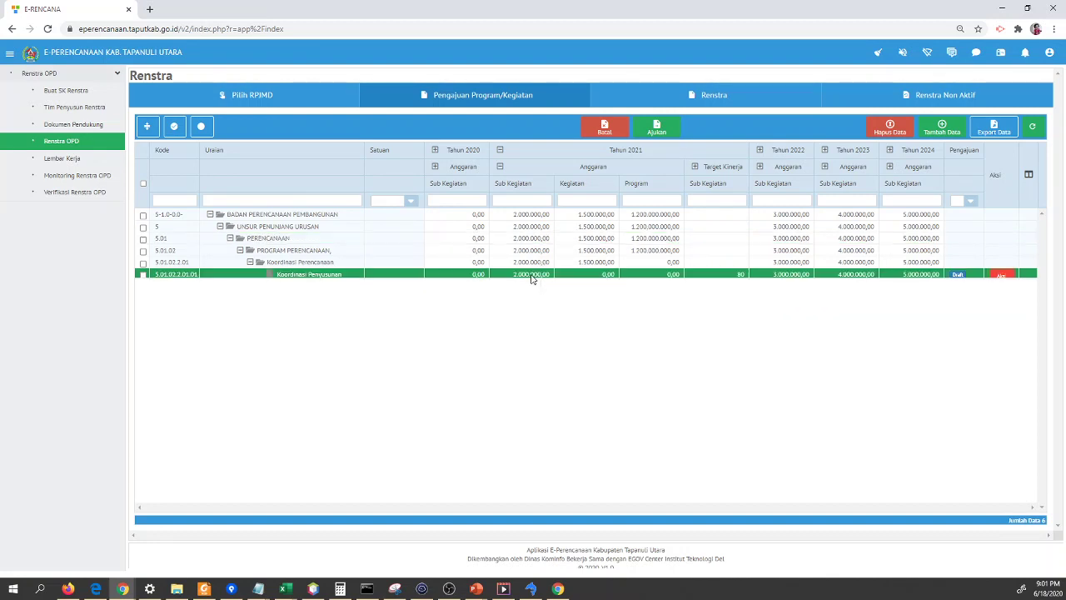
click(1002, 280)
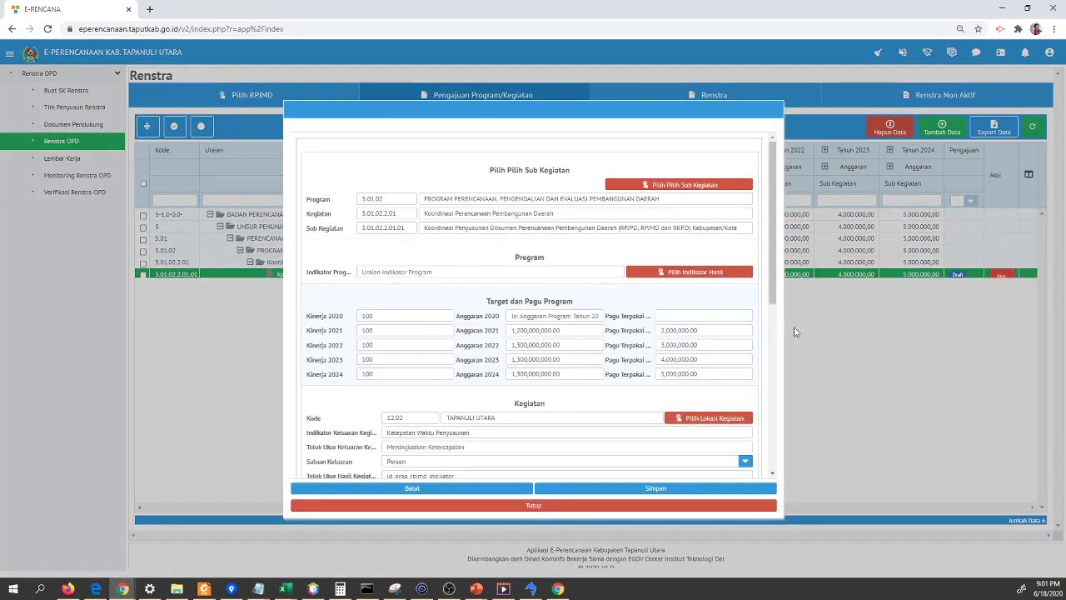
scroll(616, 377, down, 3)
scroll(620, 383, down, 5)
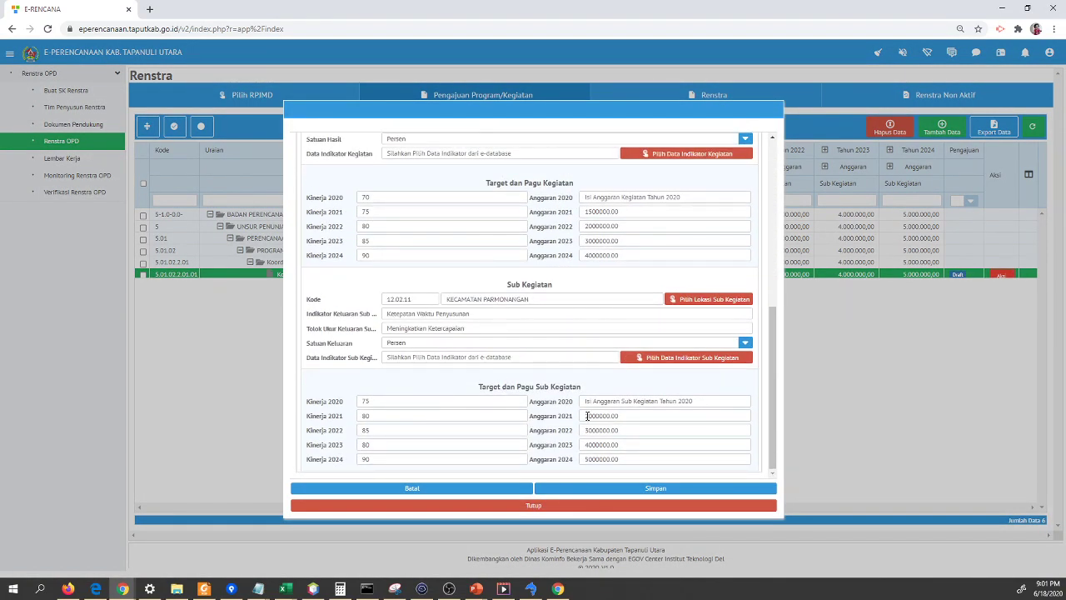
drag(589, 416, 584, 415)
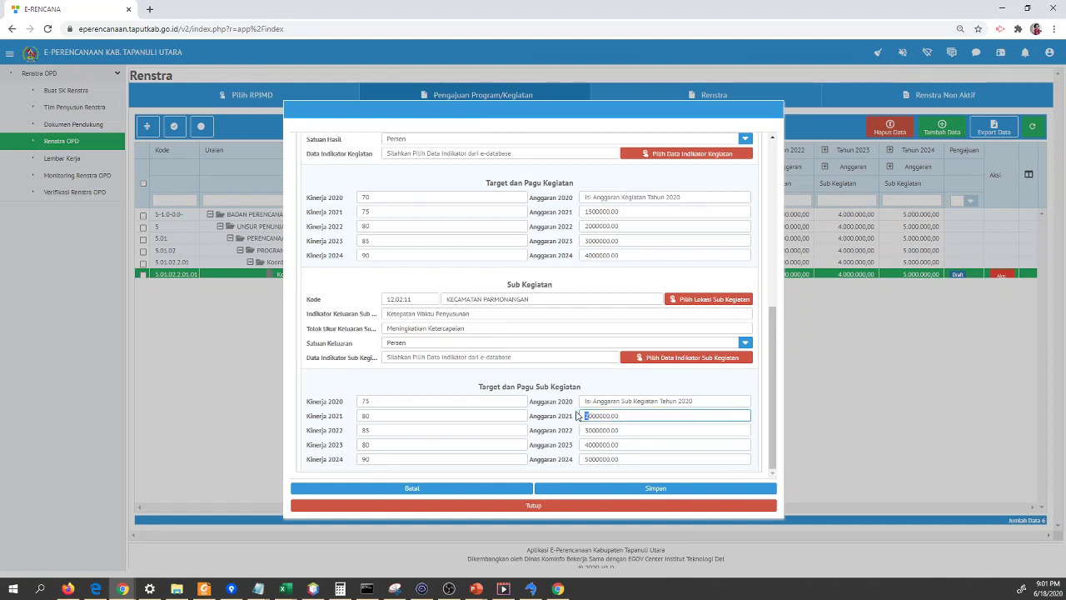
click(633, 210)
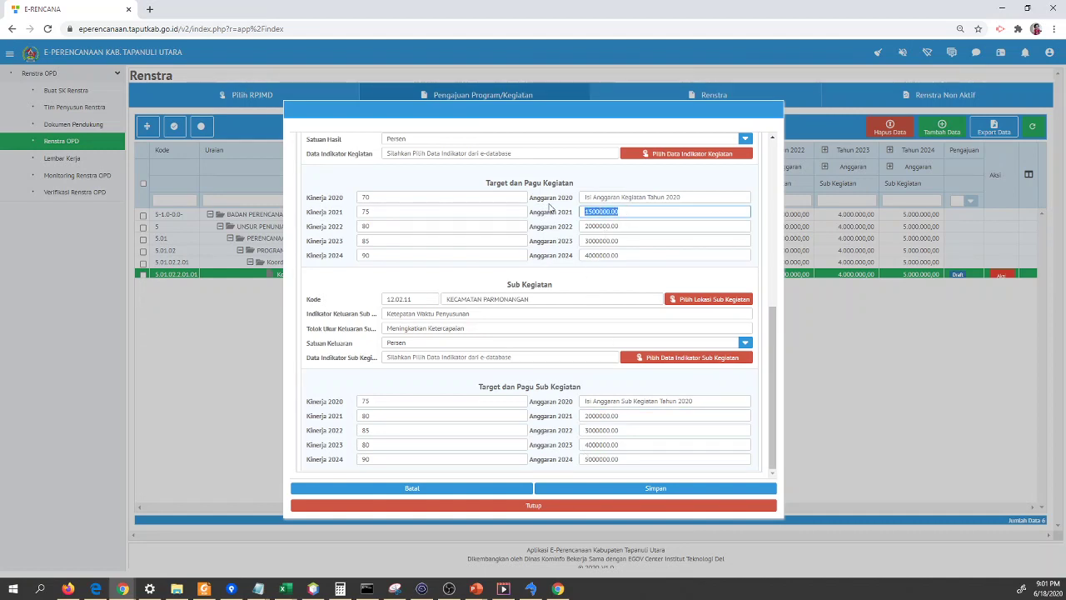
click(551, 213)
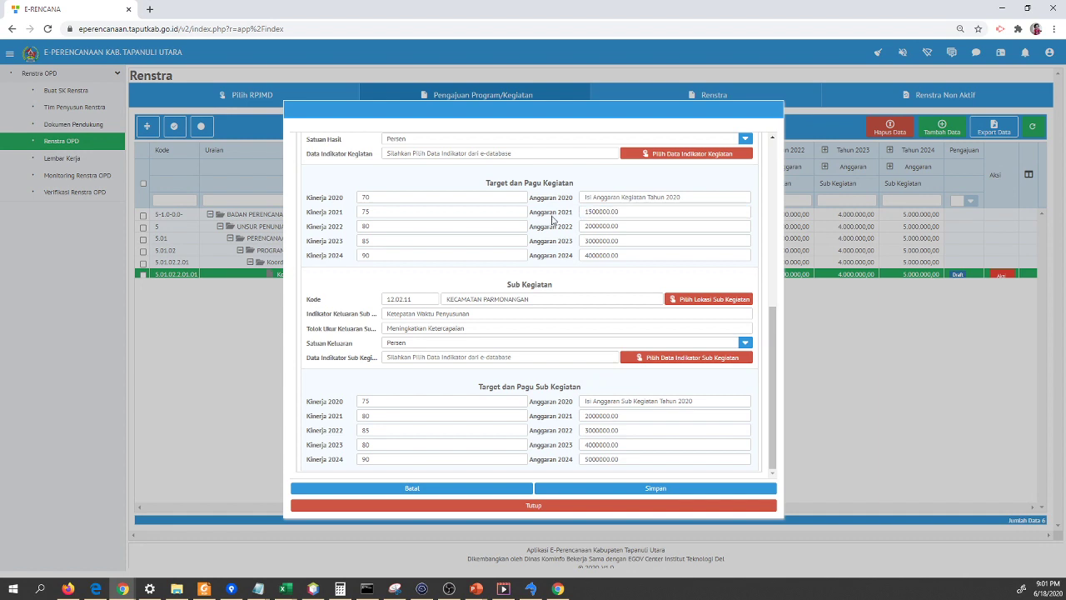
Step: Copy the kegiatan's Anggaran 2021 value and set the sub kegiatan's Anggaran 2021 and 2022 to 1500000.00
click(652, 210)
key(ctrl+a)
key(ctrl+c)
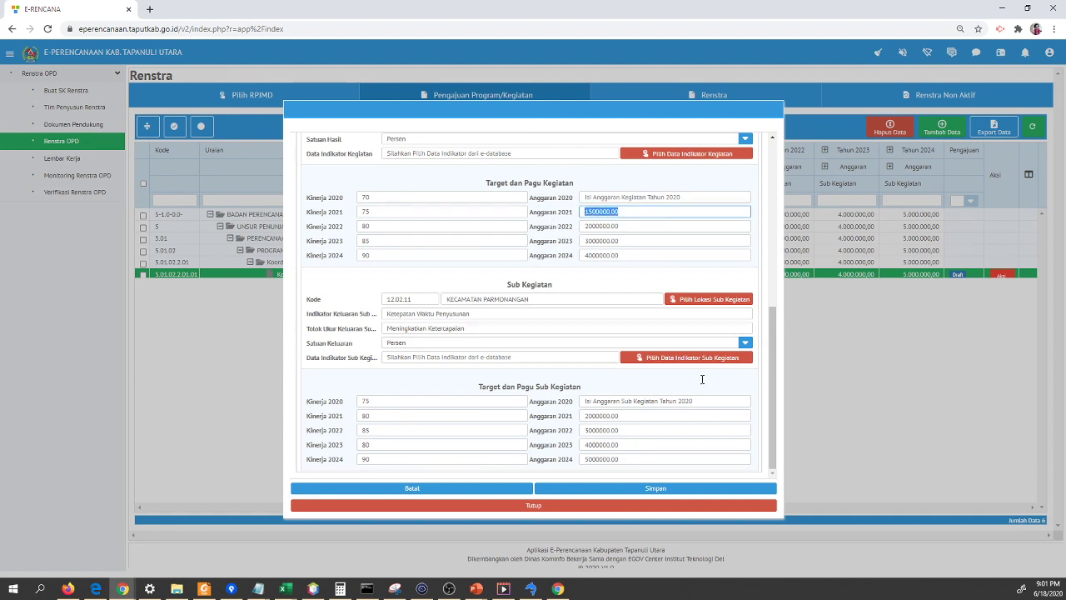
click(633, 415)
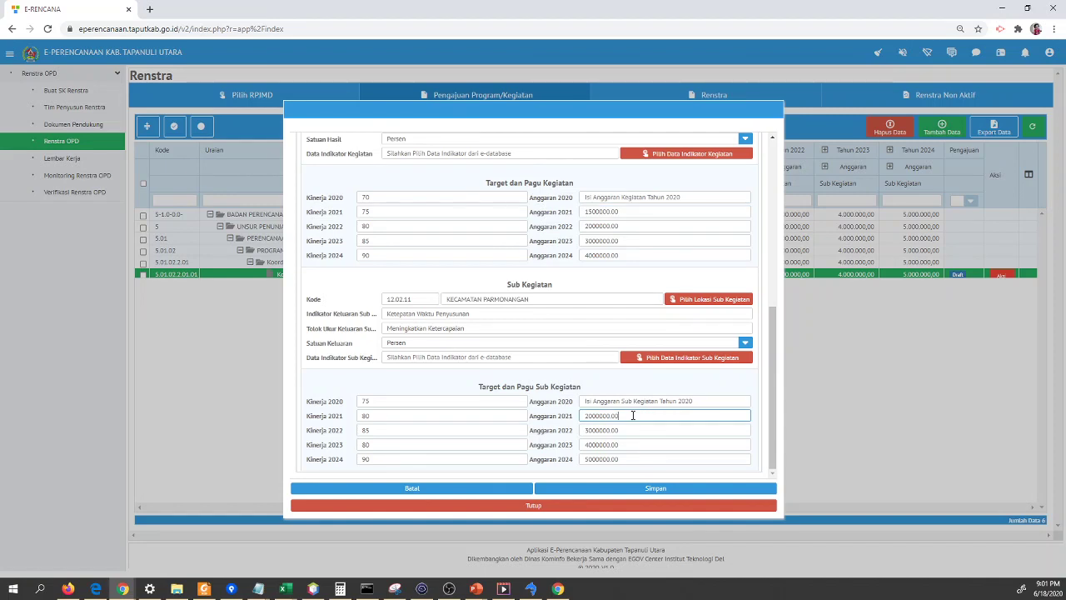
key(ctrl+a)
key(ctrl+v)
click(632, 433)
key(ctrl+a)
key(ctrl+v)
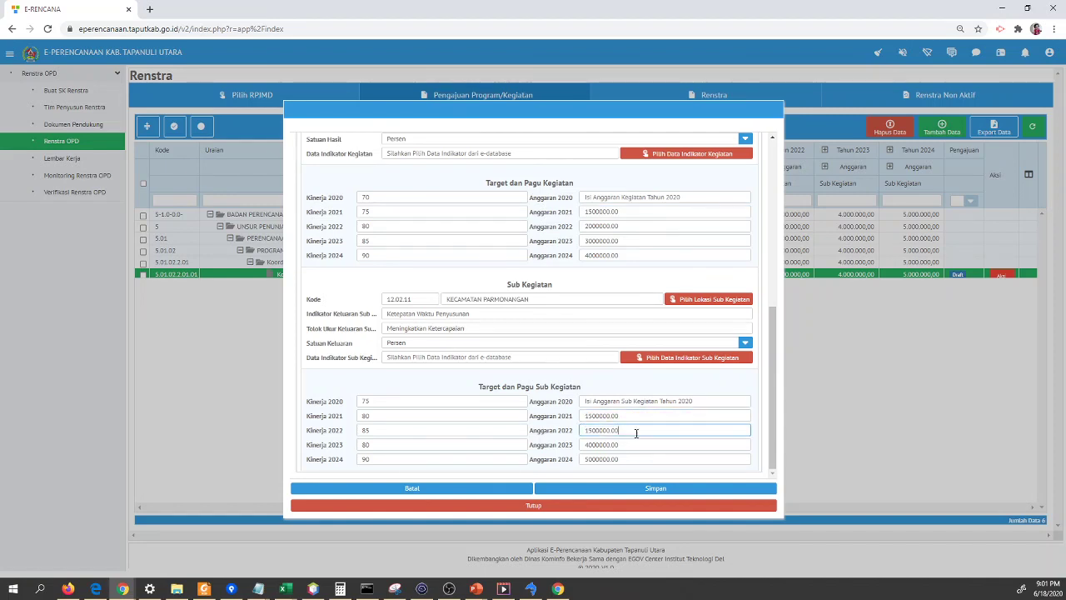
Step: Set the sub kegiatan's Anggaran 2023 and 2024 to the copied value of 1500000.00
click(643, 446)
key(ctrl+a)
key(ctrl+v)
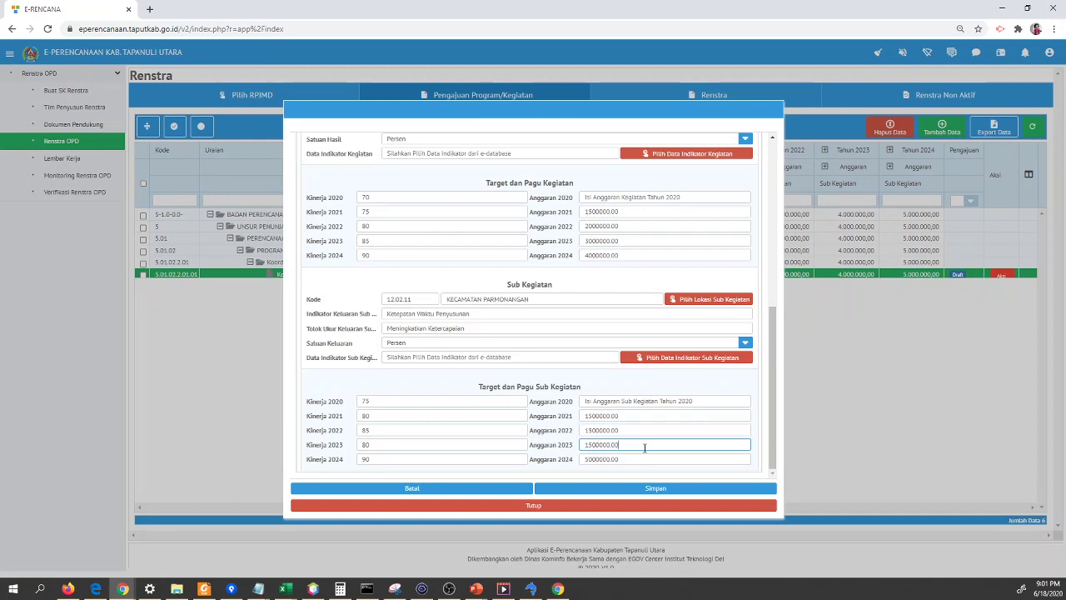
click(638, 461)
key(ctrl+a)
key(ctrl+v)
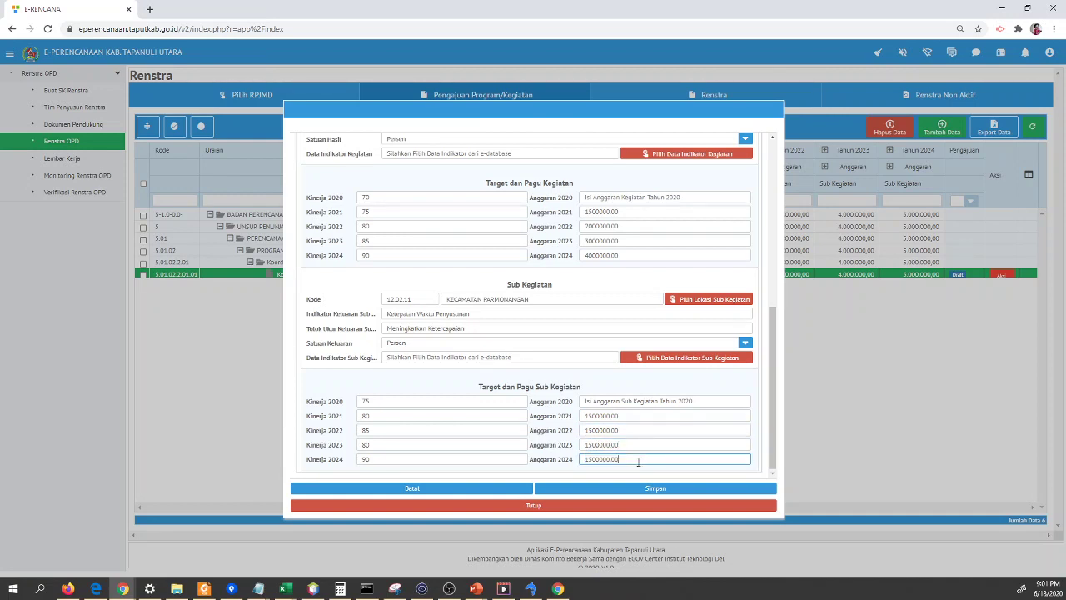
Step: Set Anggaran 2020 to 0 for both the sub kegiatan and the kegiatan, and save the submission
click(657, 490)
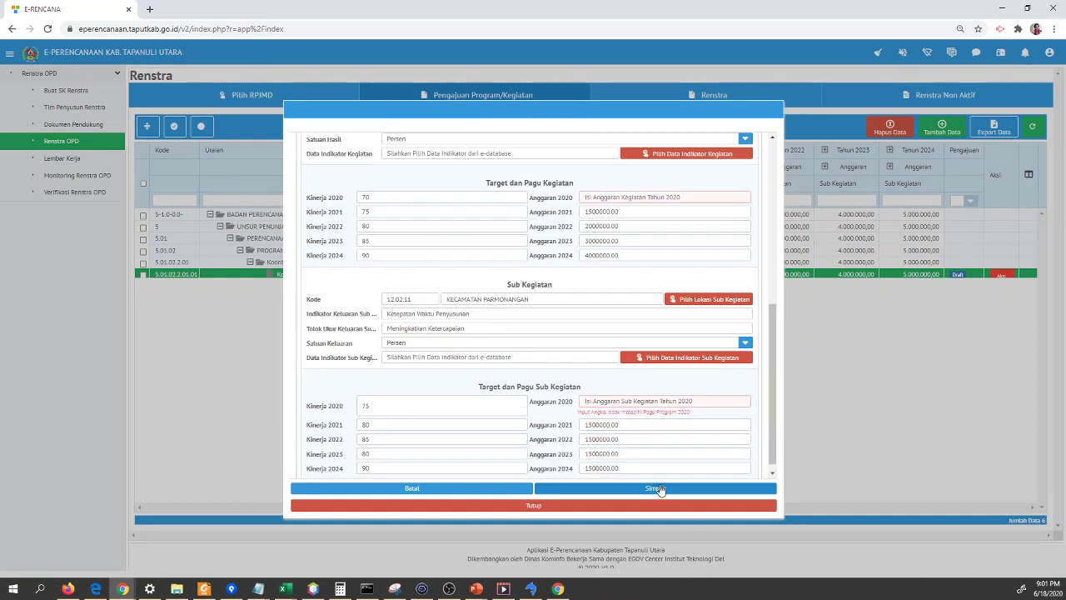
click(609, 403)
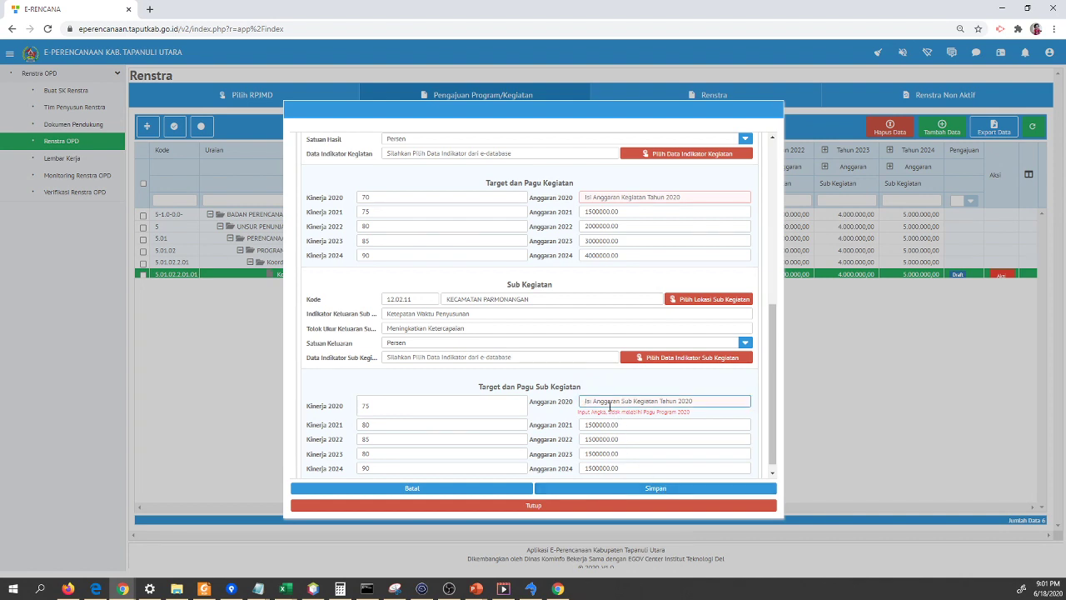
text(0)
click(658, 490)
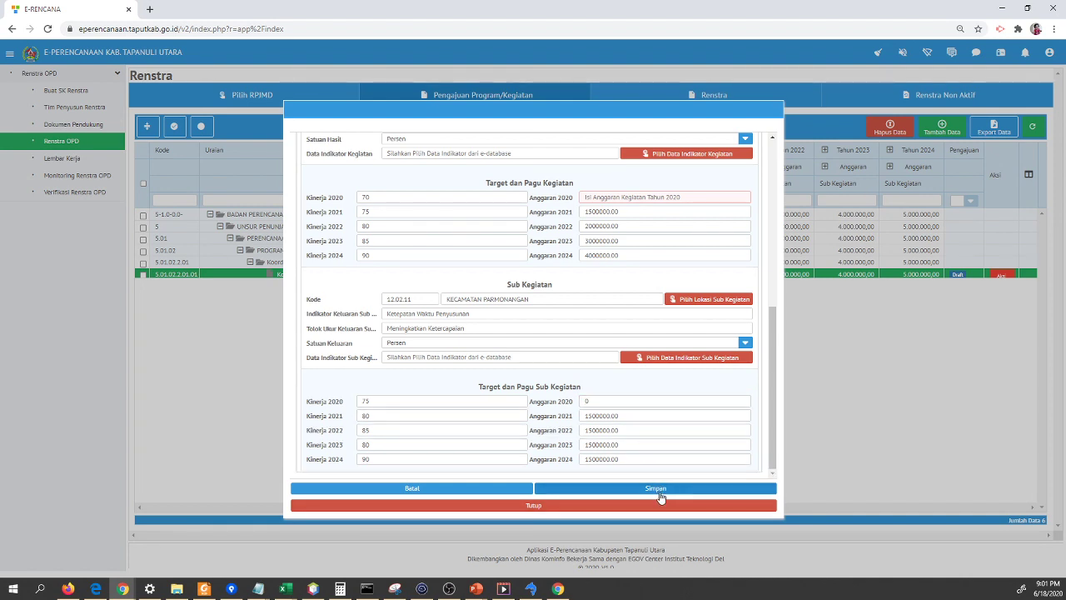
click(623, 197)
text(0)
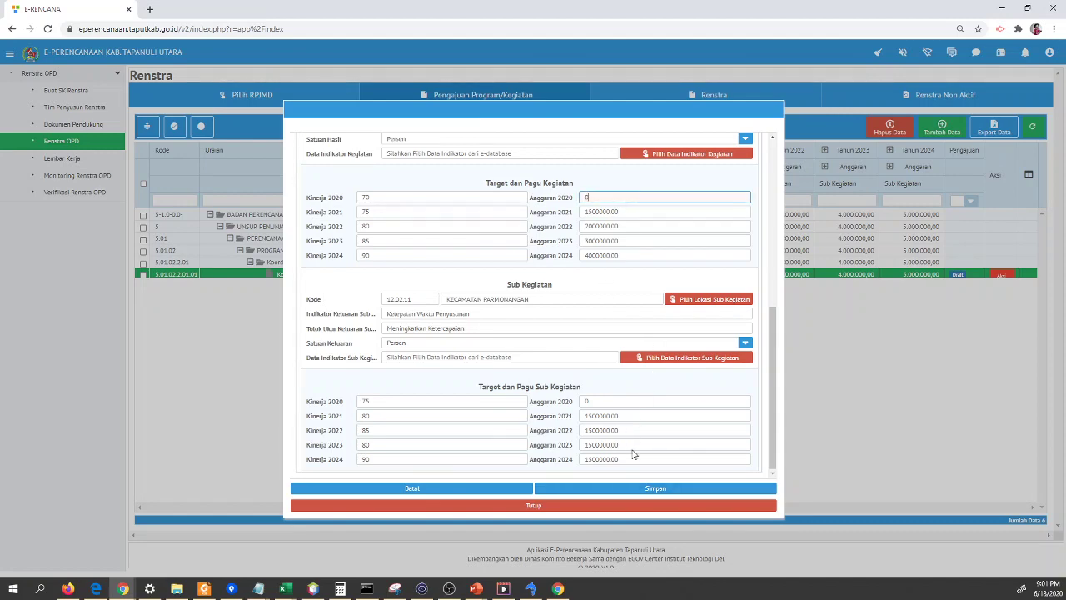
click(647, 491)
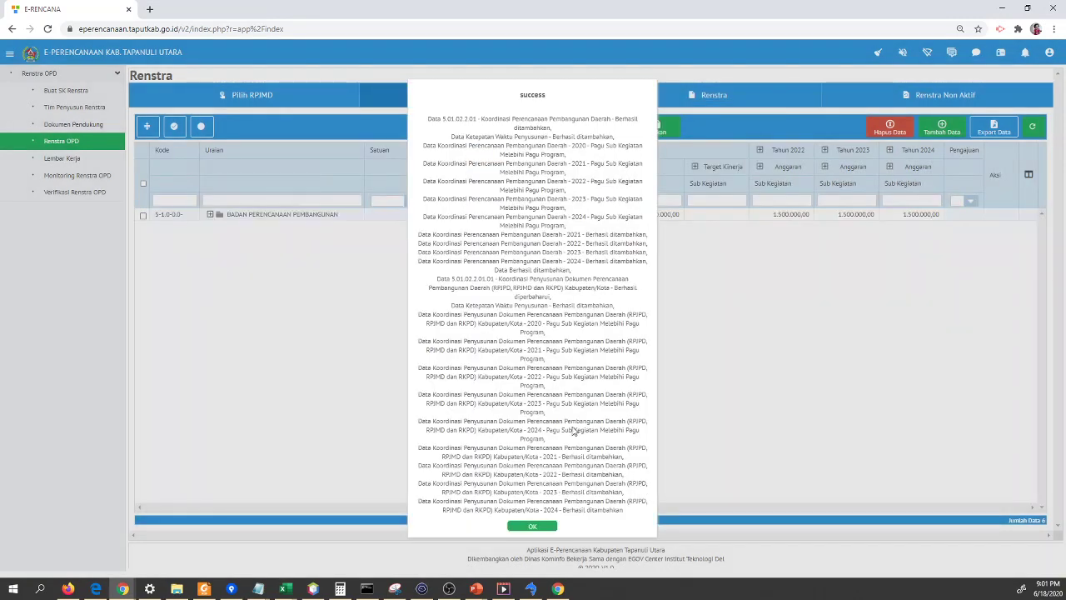
click(530, 527)
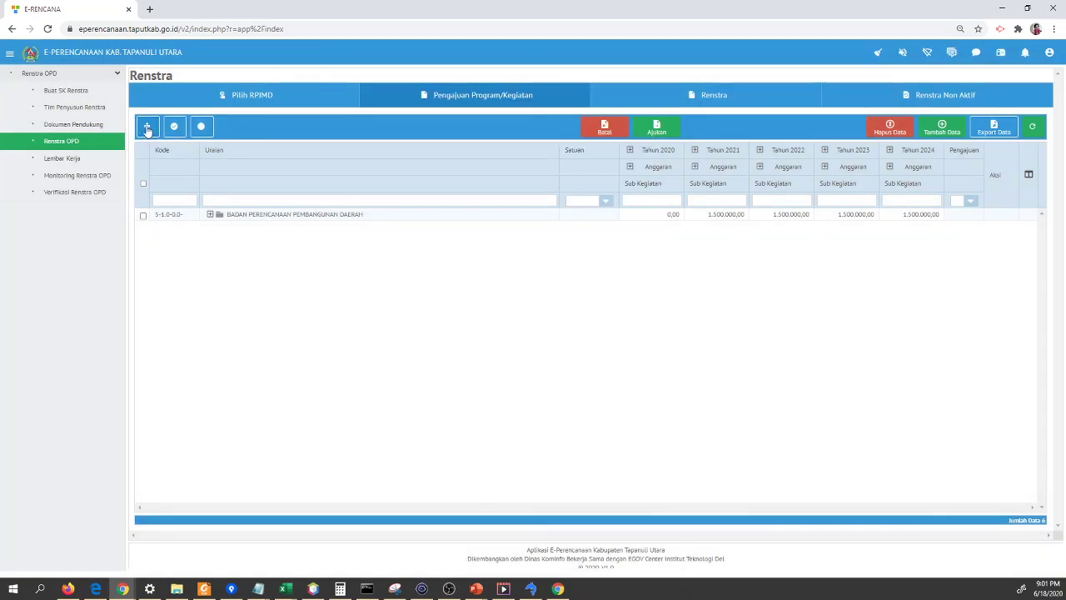
Step: Expand the whole program tree and the Tahun 2021 Anggaran columns to compare the sub kegiatan, kegiatan and program budgets
click(147, 127)
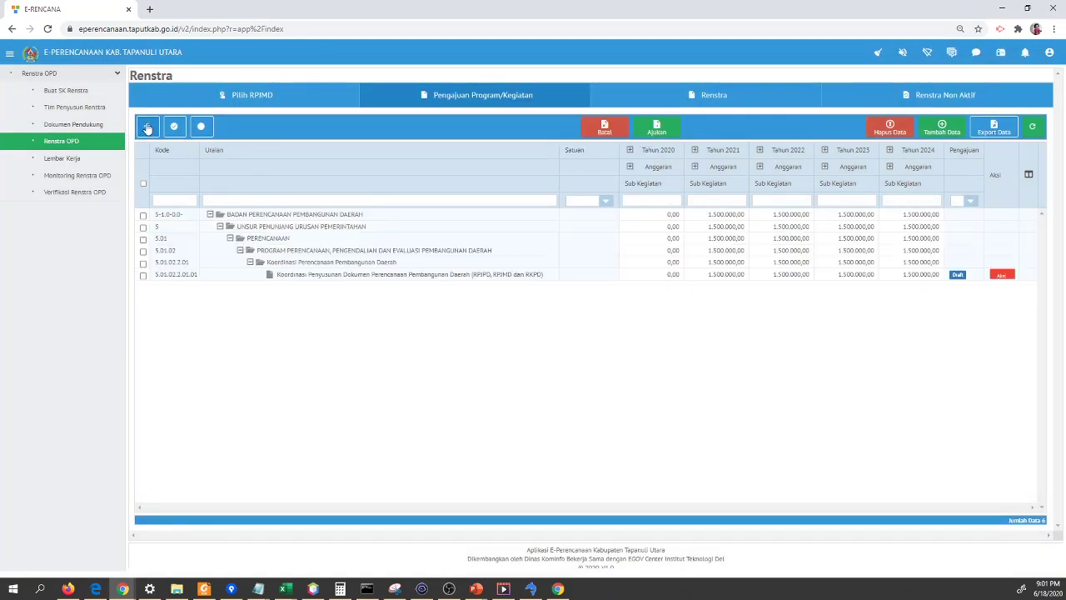
click(721, 276)
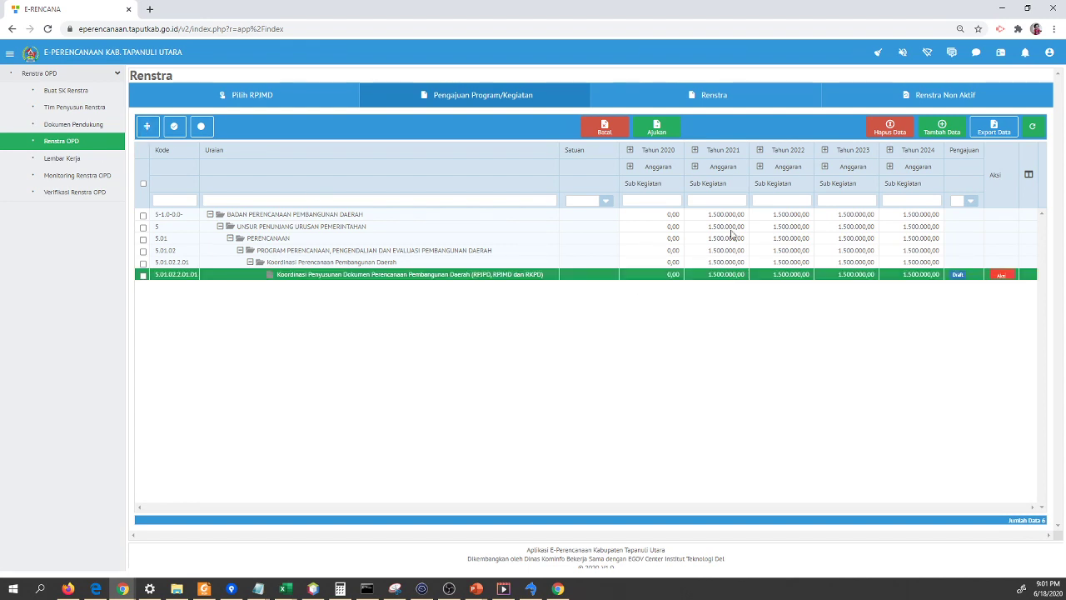
click(709, 152)
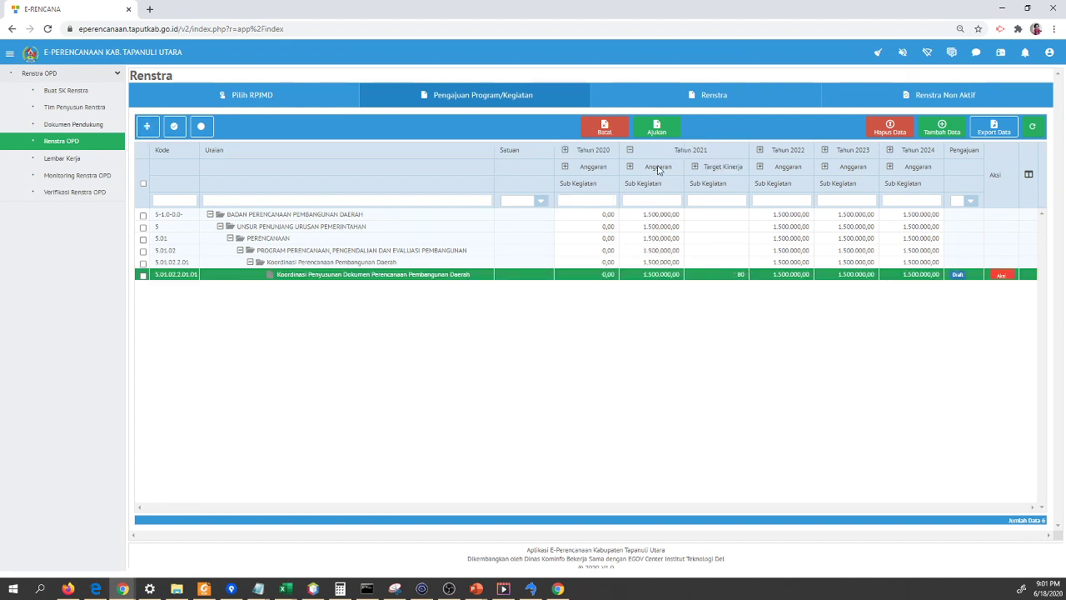
click(658, 170)
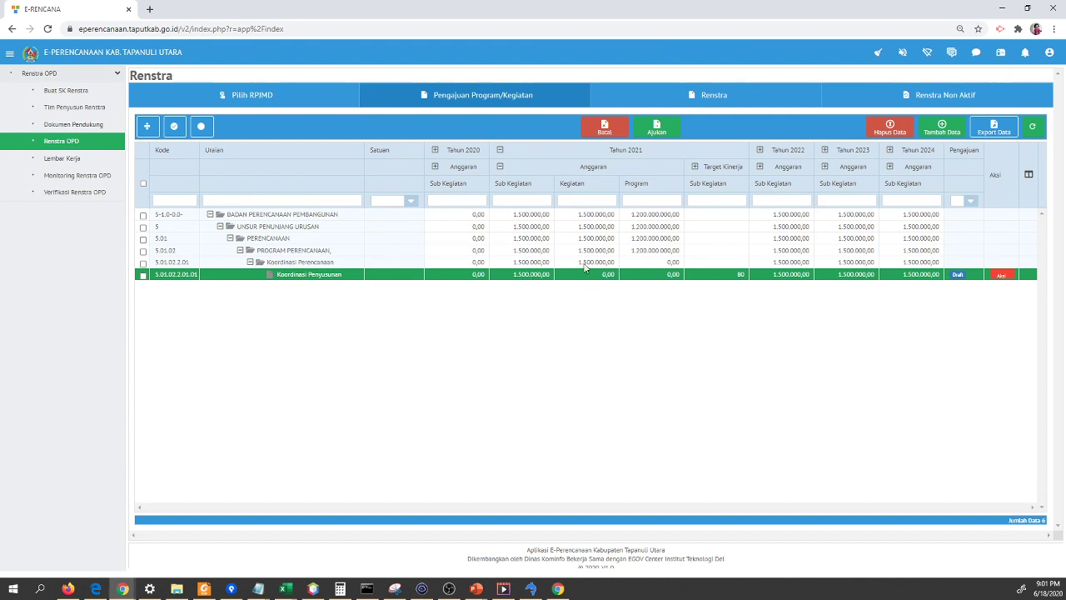
click(654, 261)
click(653, 251)
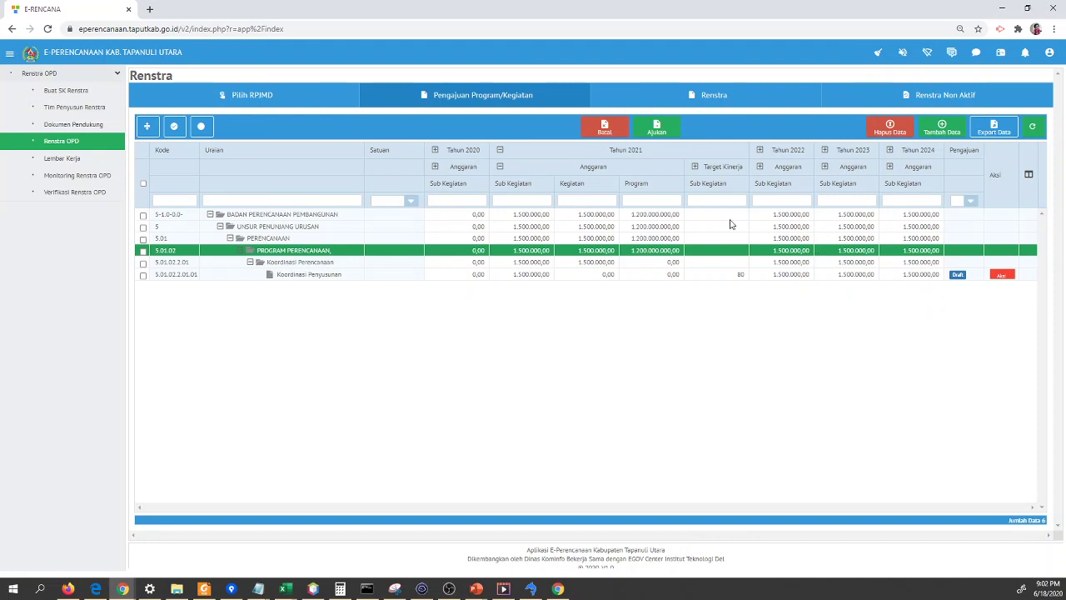
Step: Check the Tahun 2021 Target Kinerja and Anggaran columns across the sub kegiatan, kegiatan and program rows, and collapse the year
click(718, 166)
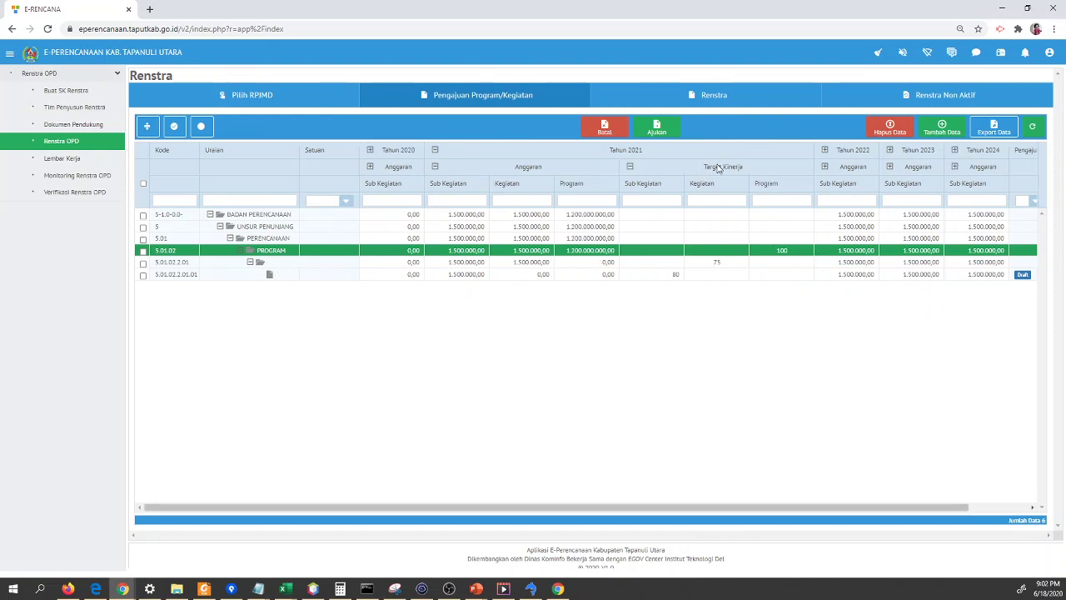
click(614, 275)
click(728, 167)
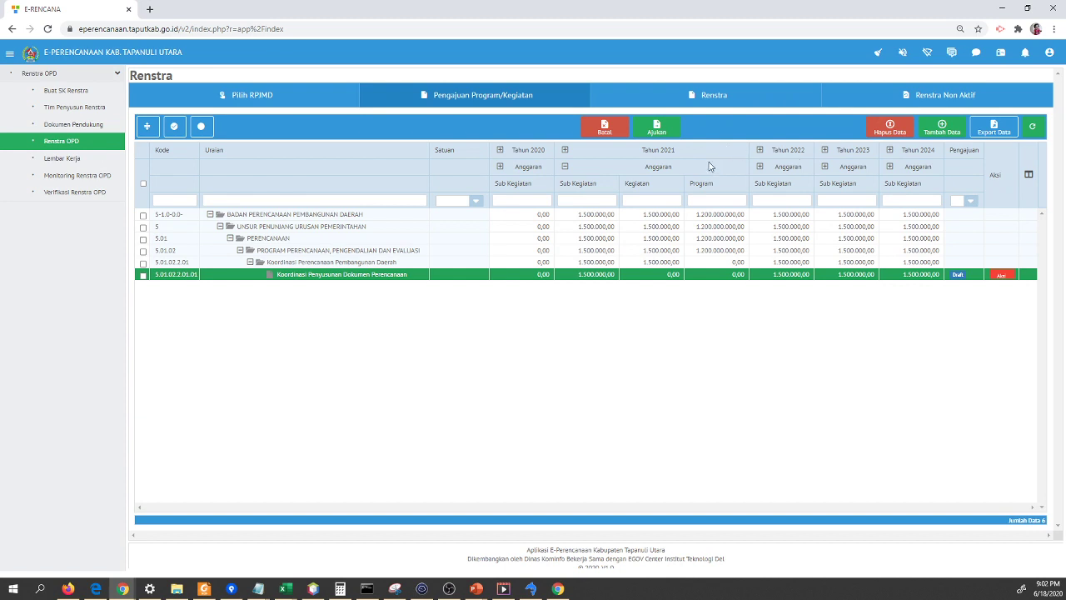
click(710, 166)
click(729, 172)
click(654, 262)
click(616, 275)
click(664, 251)
click(681, 171)
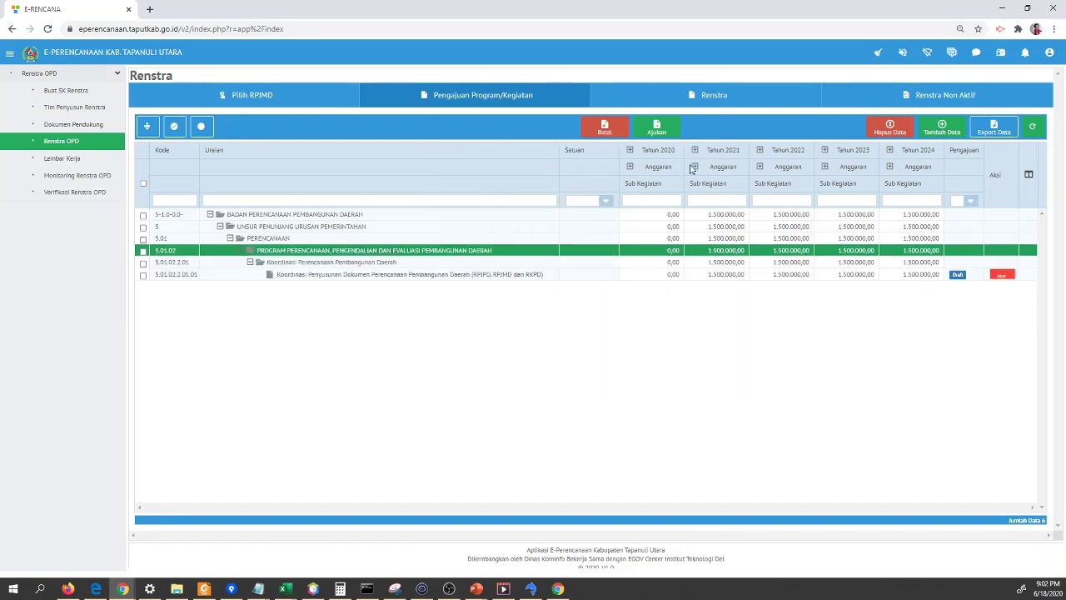
Step: Expand the Tahun 2021 Target Kinerja columns again and check the sub kegiatan, kegiatan and program targets row by row
click(740, 150)
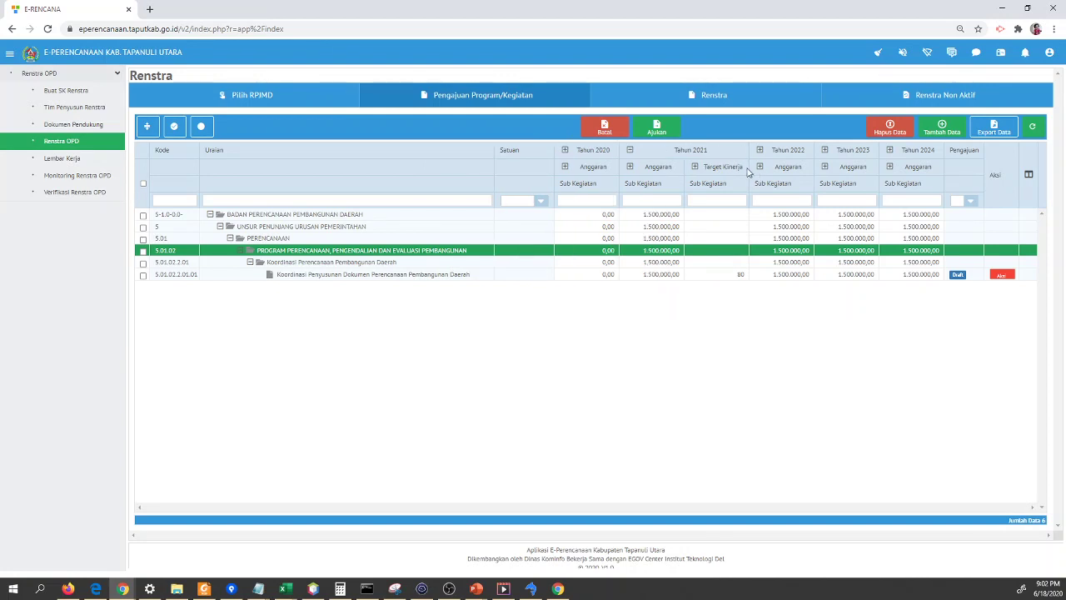
click(739, 172)
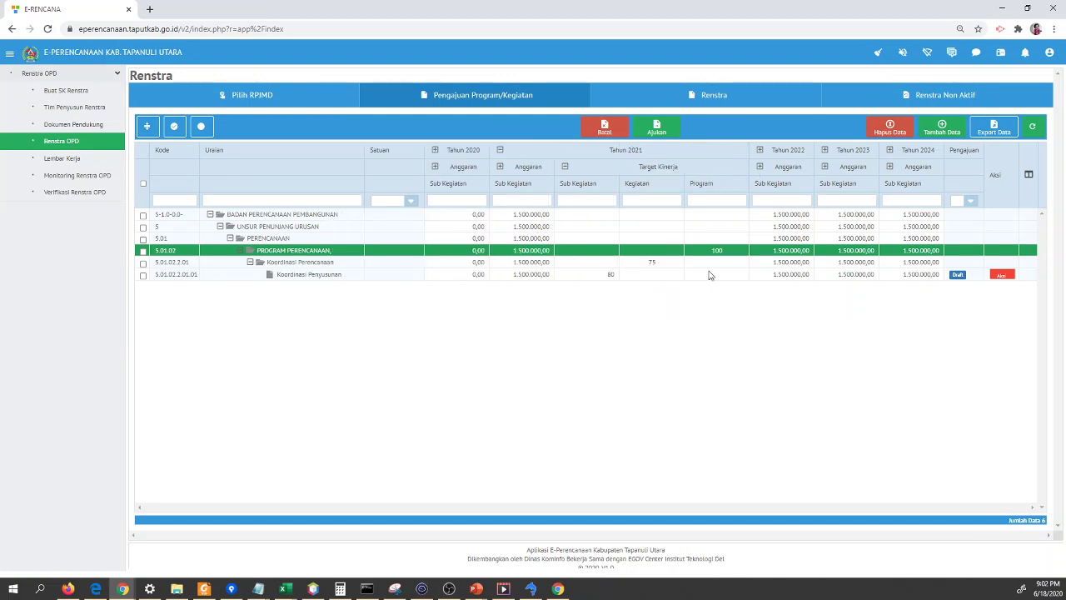
click(609, 278)
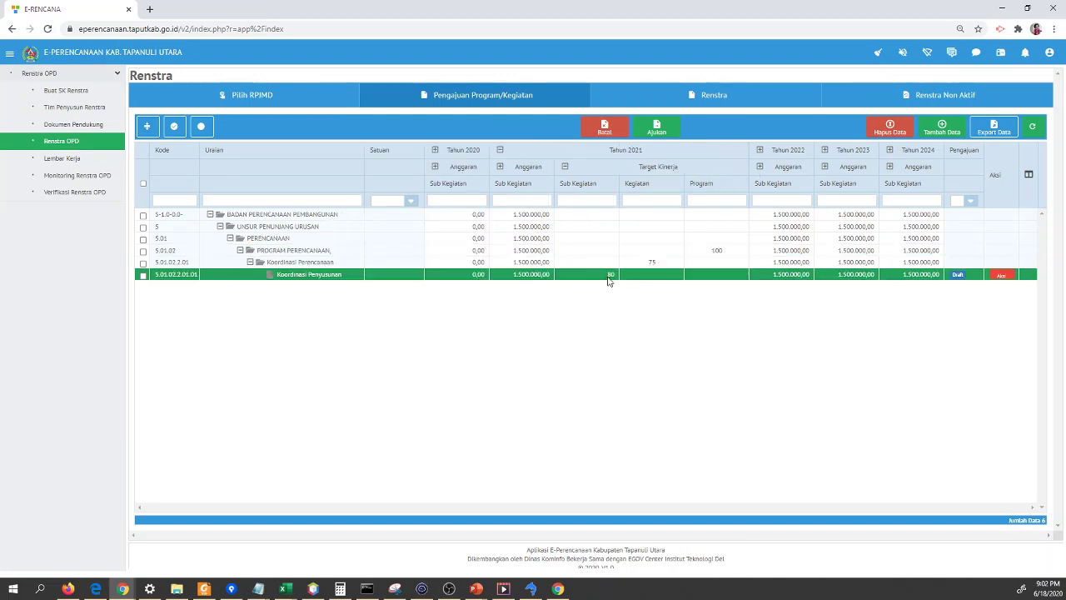
click(665, 263)
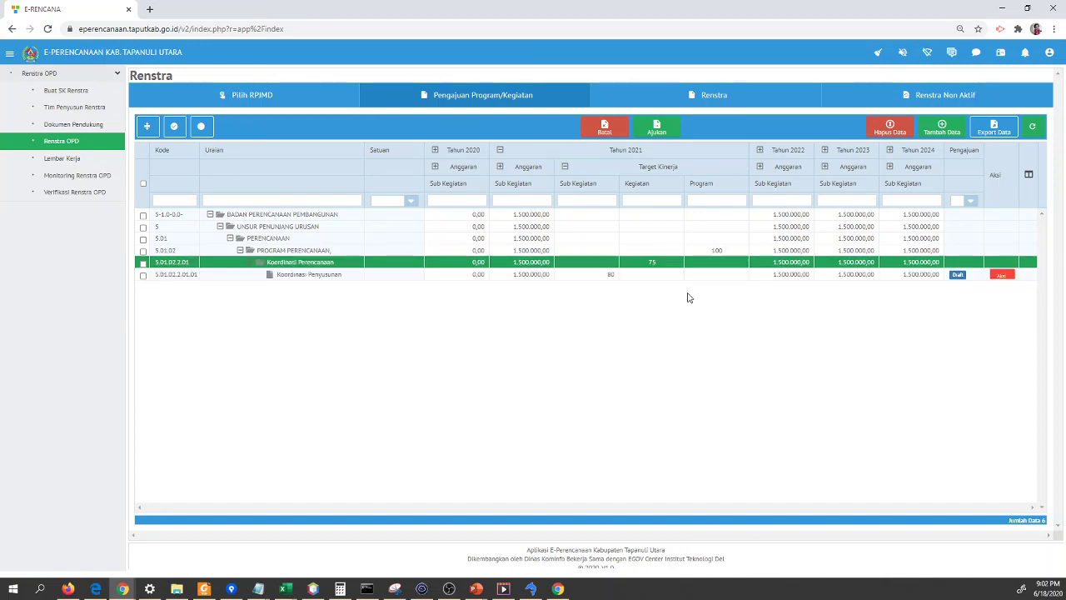
click(717, 252)
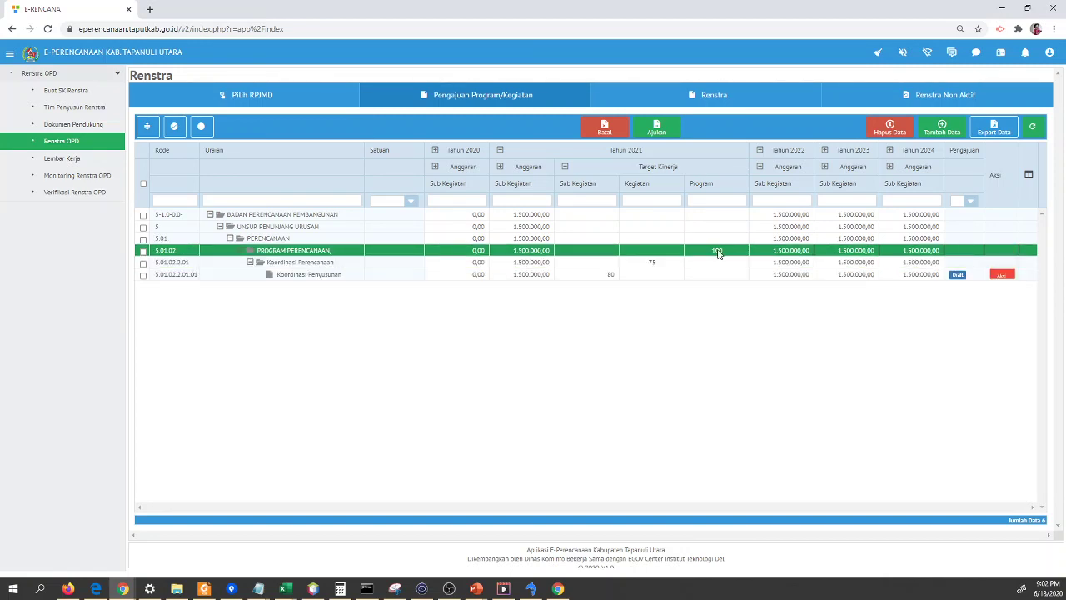
Step: Review the Tahun 2022 Anggaran columns and collapse them, leaving only Tahun 2023 expanded
click(790, 150)
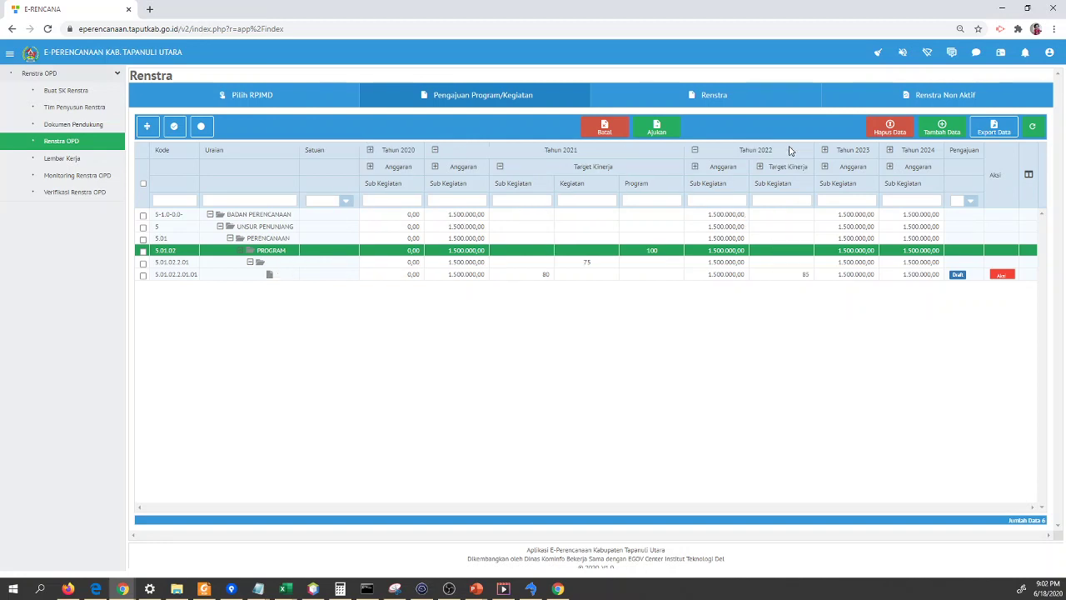
click(724, 170)
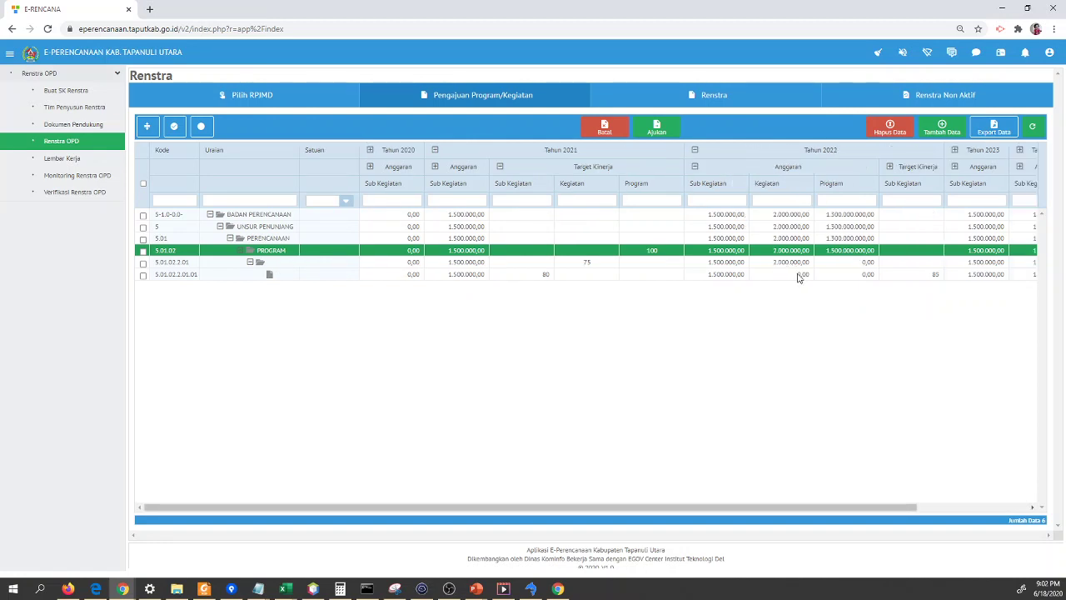
click(804, 169)
click(806, 154)
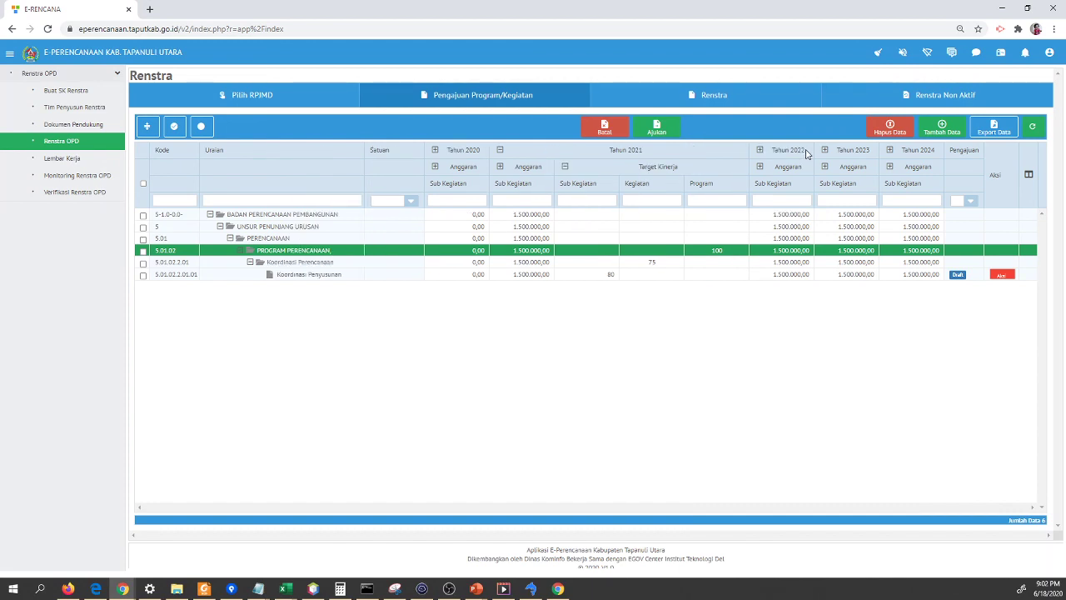
click(853, 154)
click(658, 156)
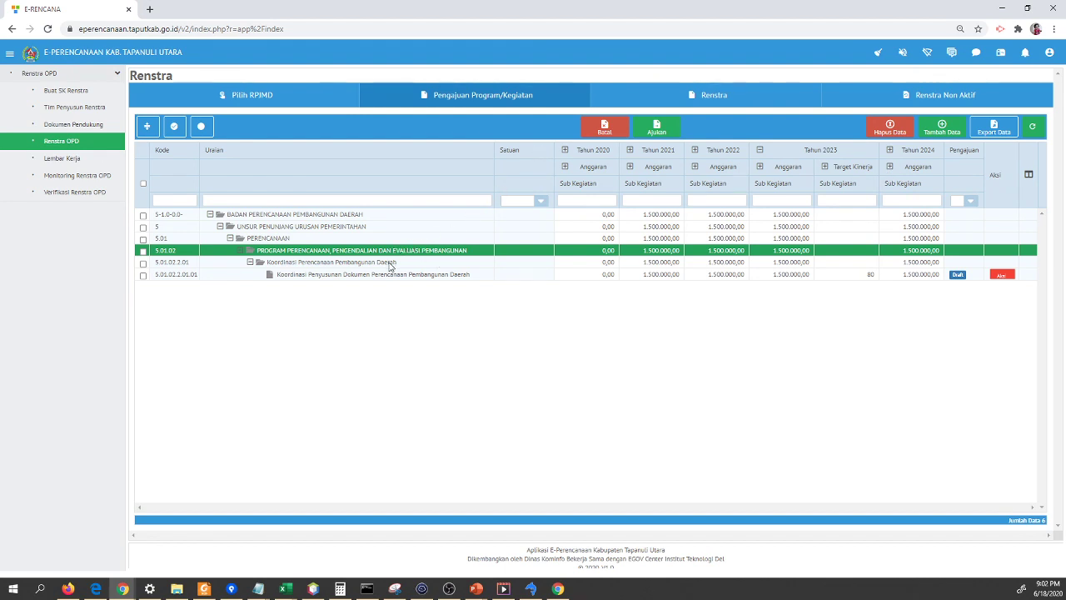
Step: Collapse and re-expand the whole program tree, ending with only the BADAN PERENCANAAN PEMBANGUNAN DAERAH row shown and selected
click(372, 262)
click(148, 130)
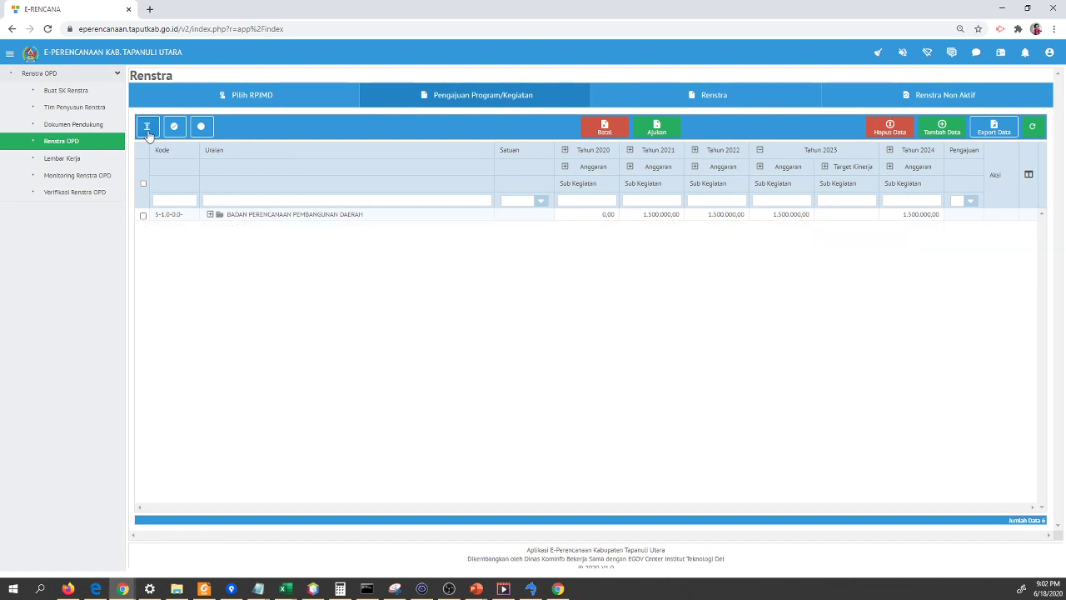
click(147, 126)
click(147, 127)
click(147, 126)
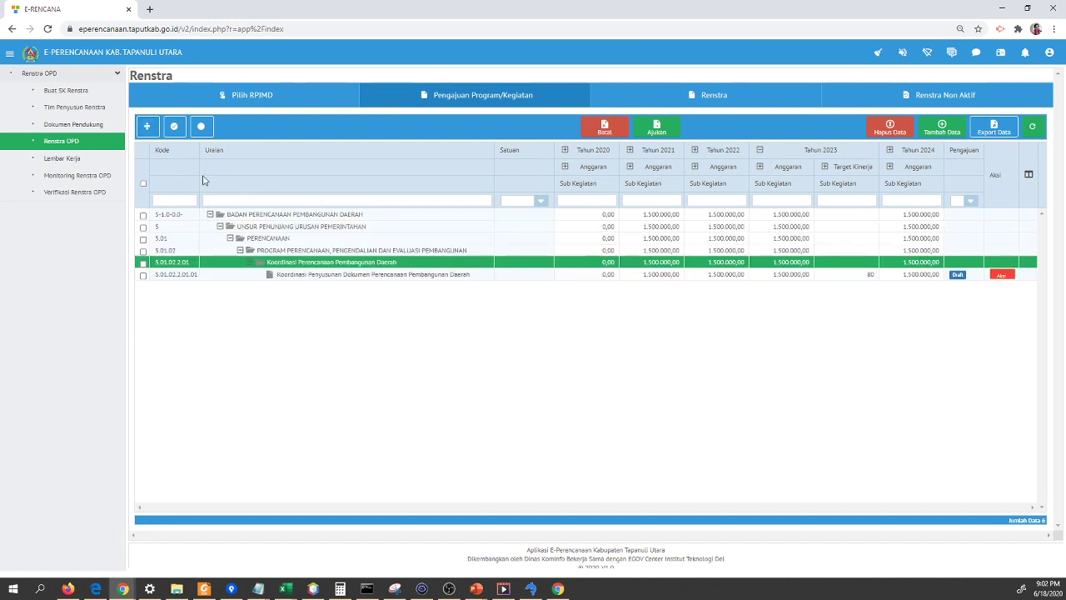
click(143, 131)
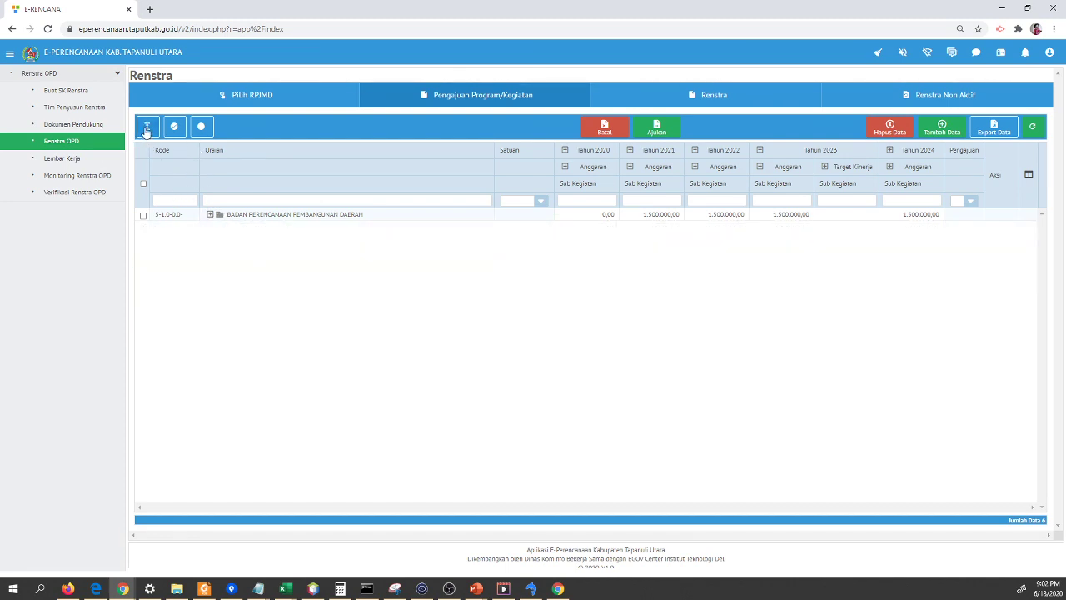
click(176, 216)
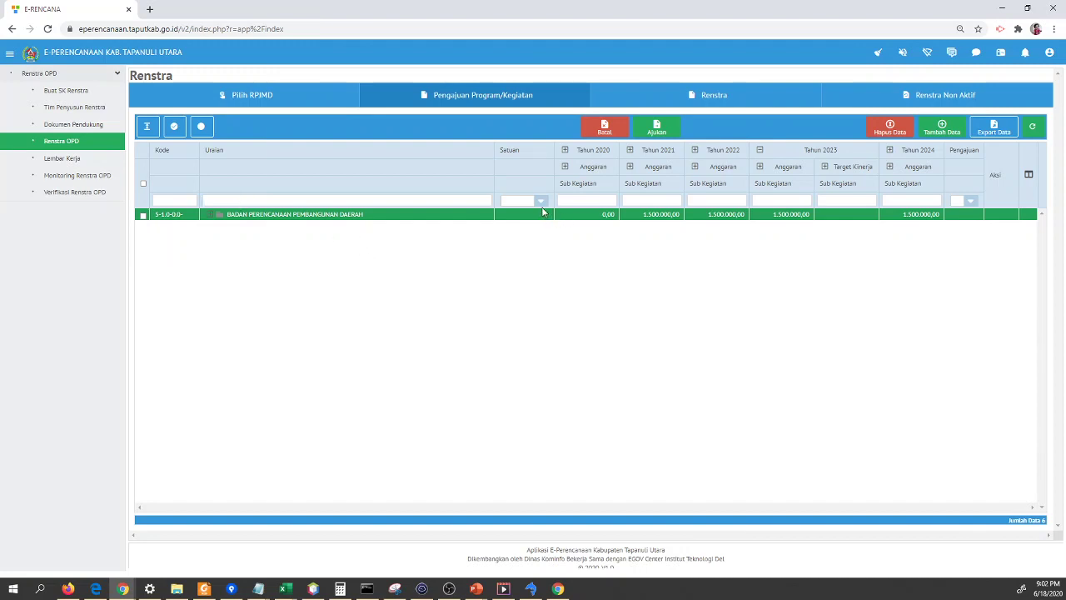
Step: Try filtering the Tahun 2021 Sub Kegiatan Anggaran column by amount, and clear the filter
click(542, 203)
click(587, 200)
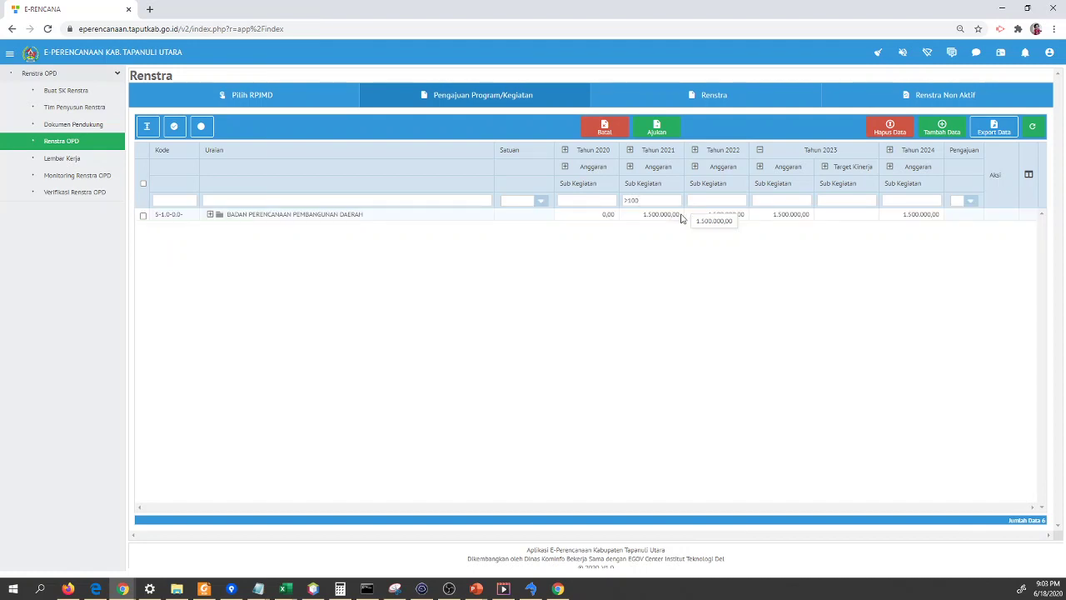
text(000)
key(ctrl+a)
key(BackSpace)
Step: Expand the whole program tree and check the sub kegiatan's Pengajuan status and the Tahun 2021 Anggaran amounts of its parent rows
click(206, 219)
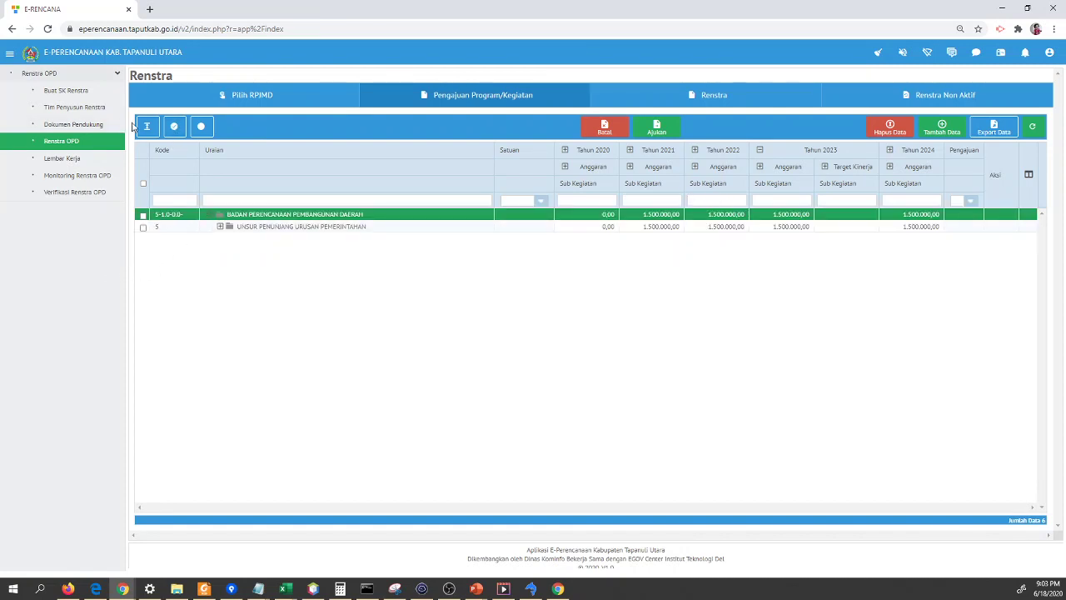
click(565, 261)
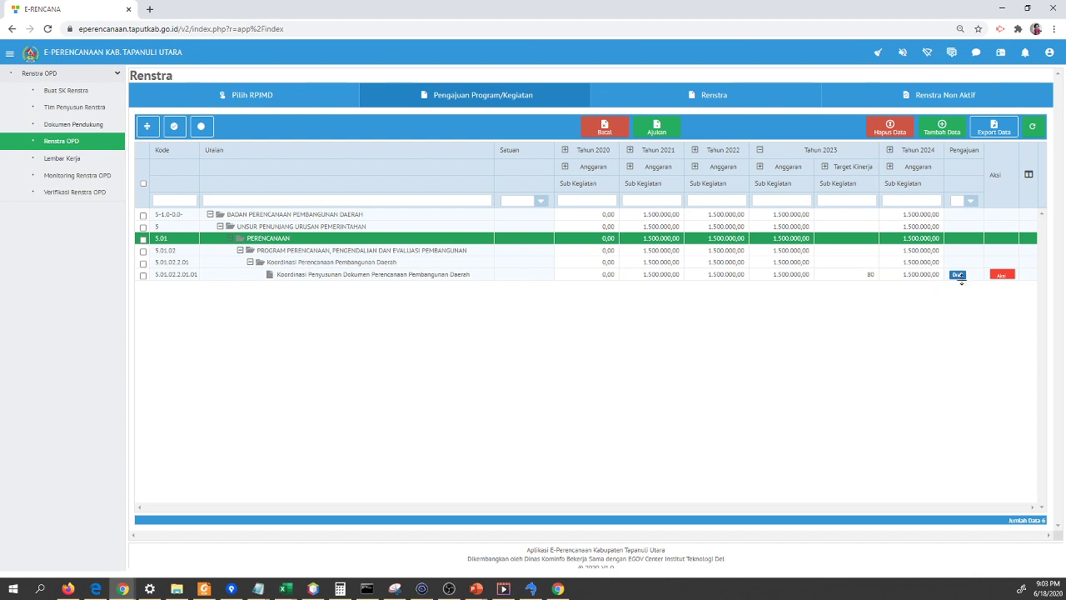
click(965, 275)
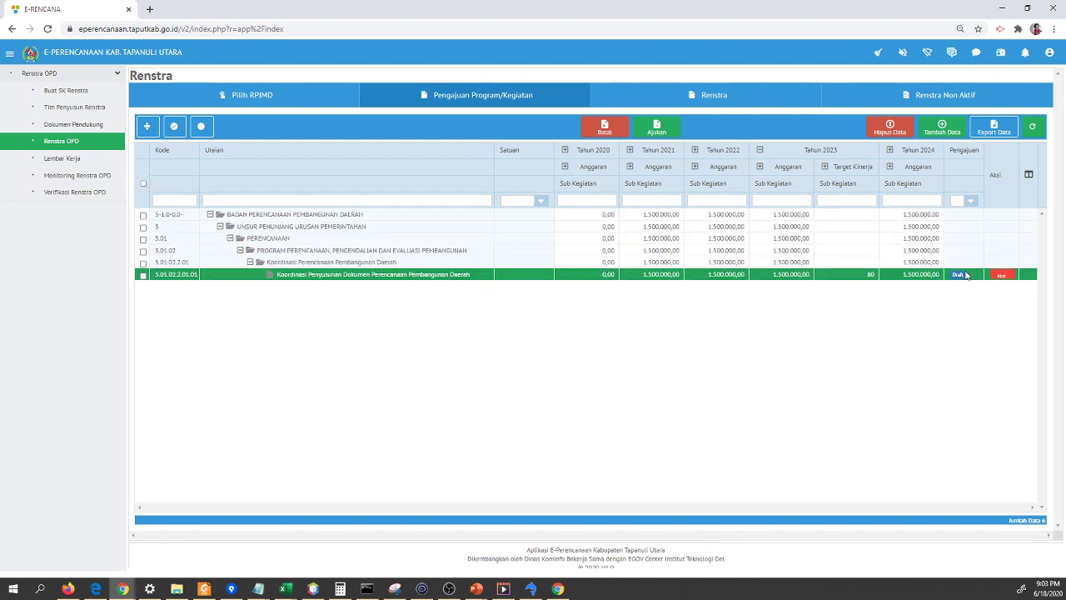
click(667, 251)
click(662, 265)
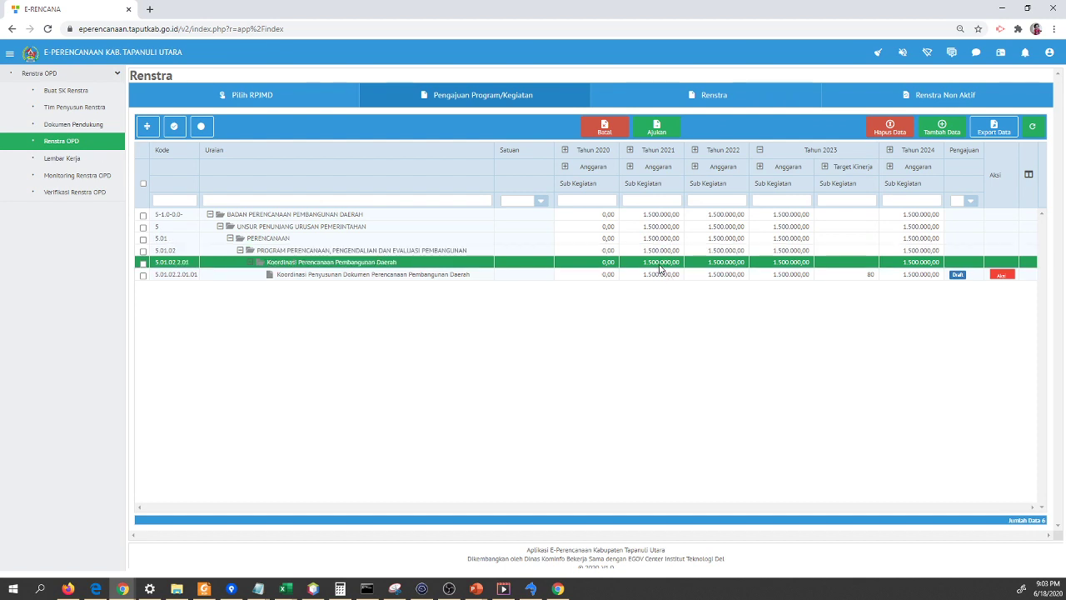
click(669, 275)
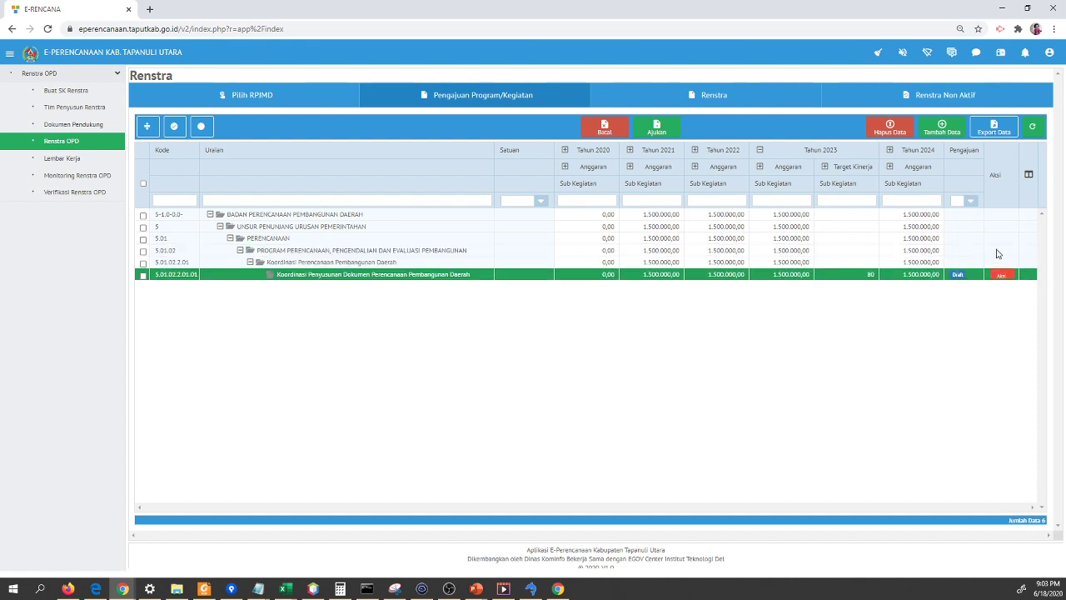
Step: Reload the submission data, expand the whole program tree and select the sub kegiatan row 5.01.02.2.01.01
click(1033, 127)
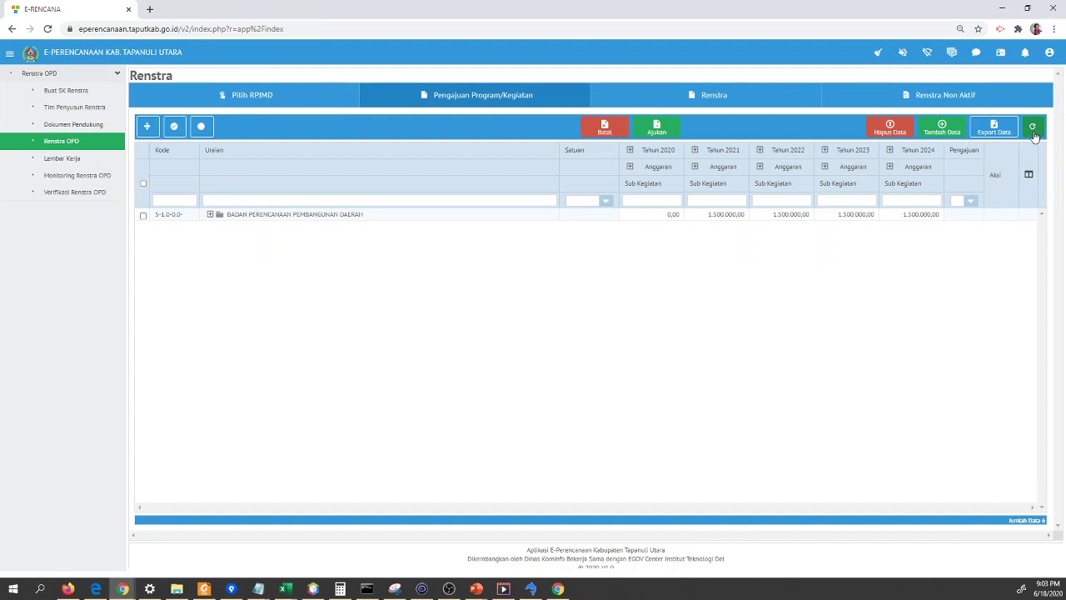
click(1034, 130)
click(148, 132)
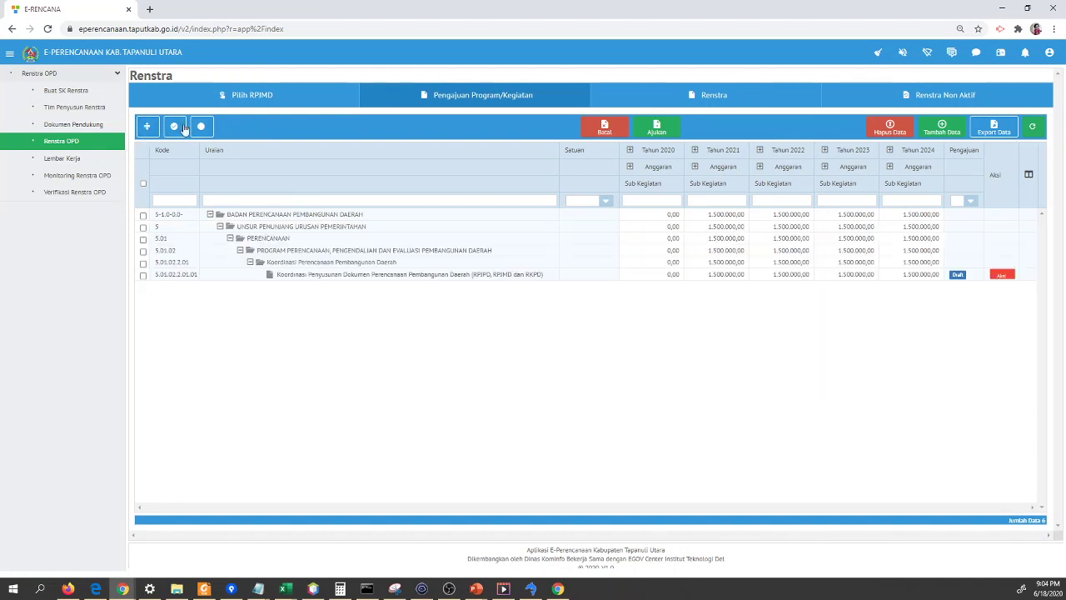
click(518, 278)
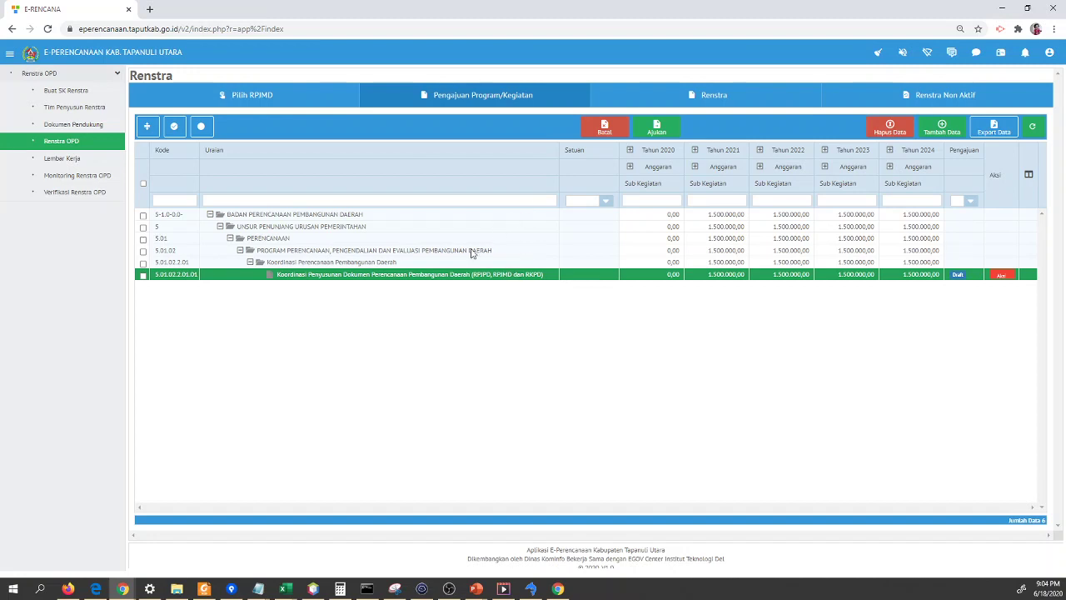
Step: Try to delete data without a ticked row, and mark the checkbox of sub kegiatan 5.01.02.2.01.01
click(889, 131)
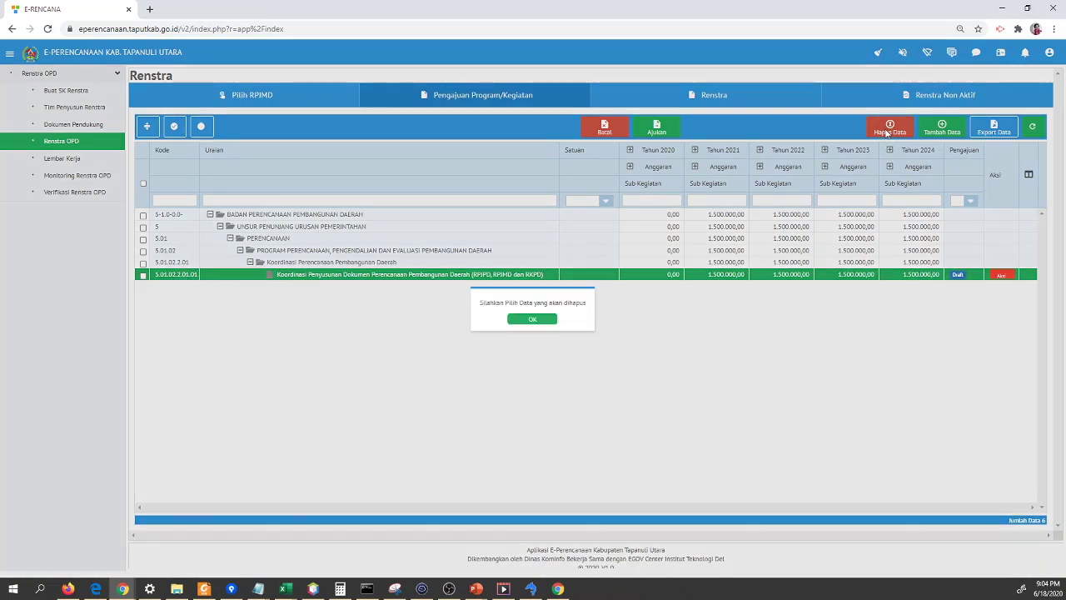
click(533, 319)
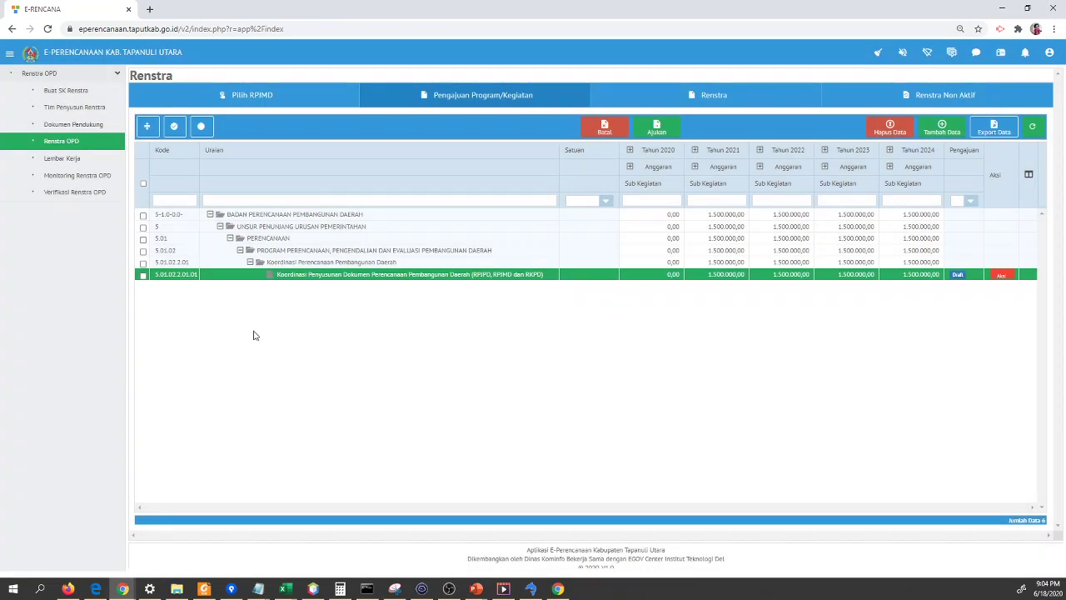
click(143, 276)
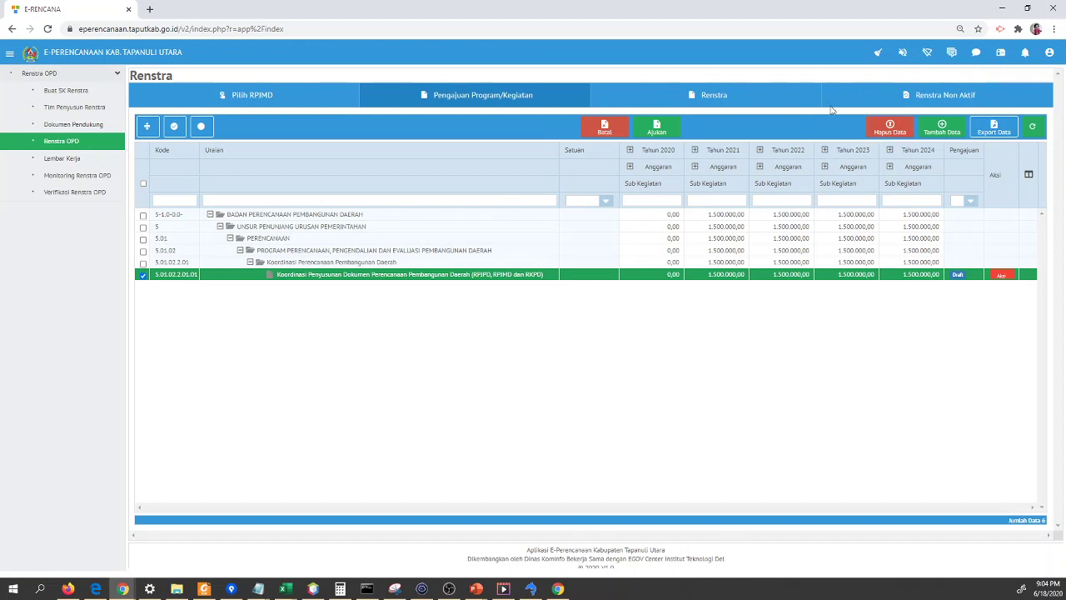
Step: View the Renstra Non Aktif and Renstra lists, and return to the Pengajuan Program/Kegiatan list
click(881, 96)
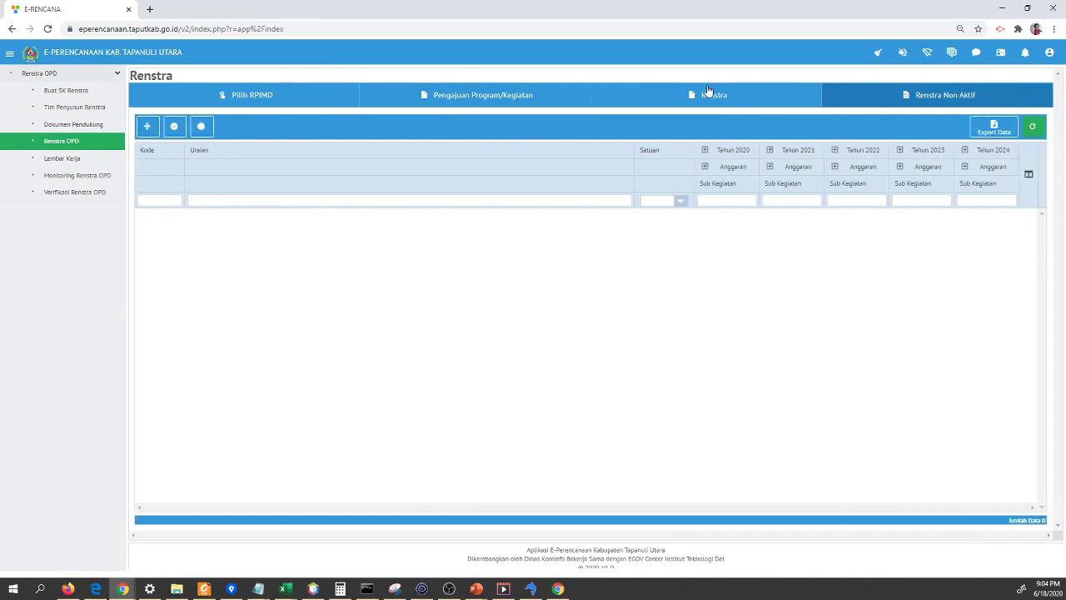
click(642, 100)
click(564, 102)
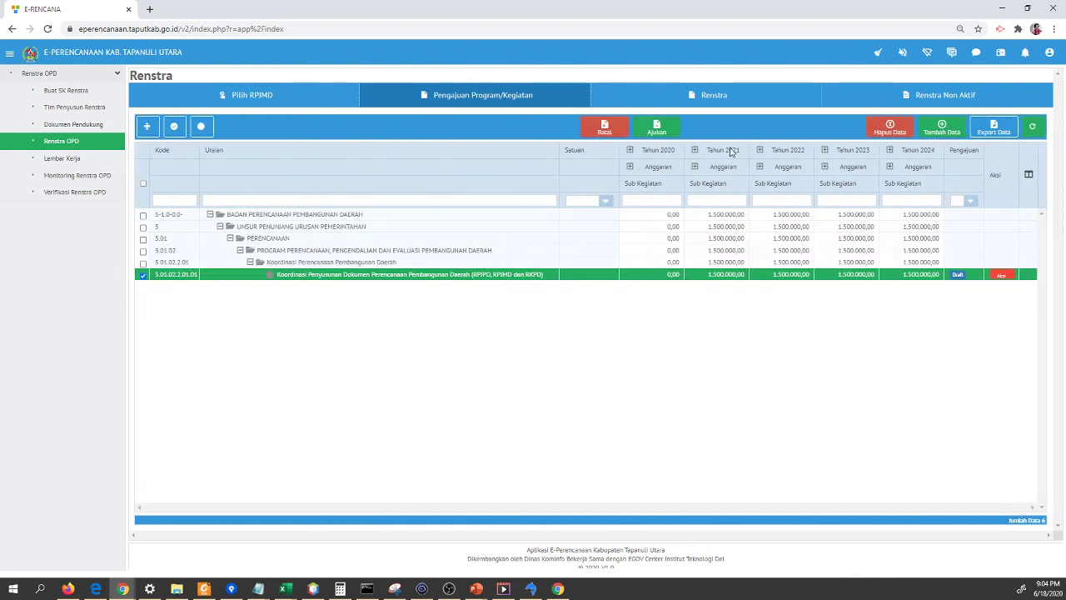
click(720, 103)
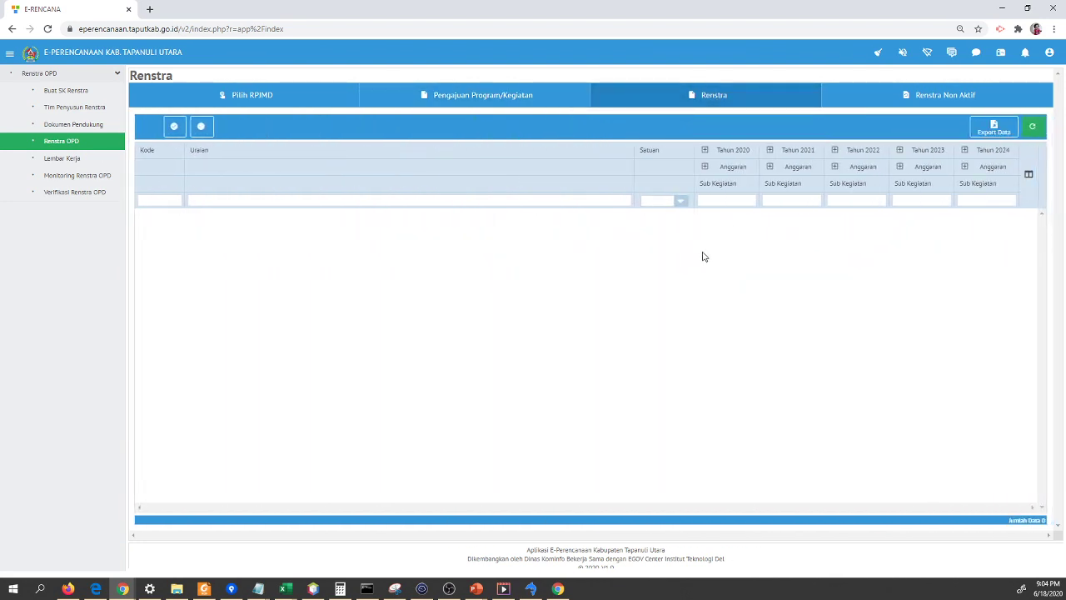
click(449, 108)
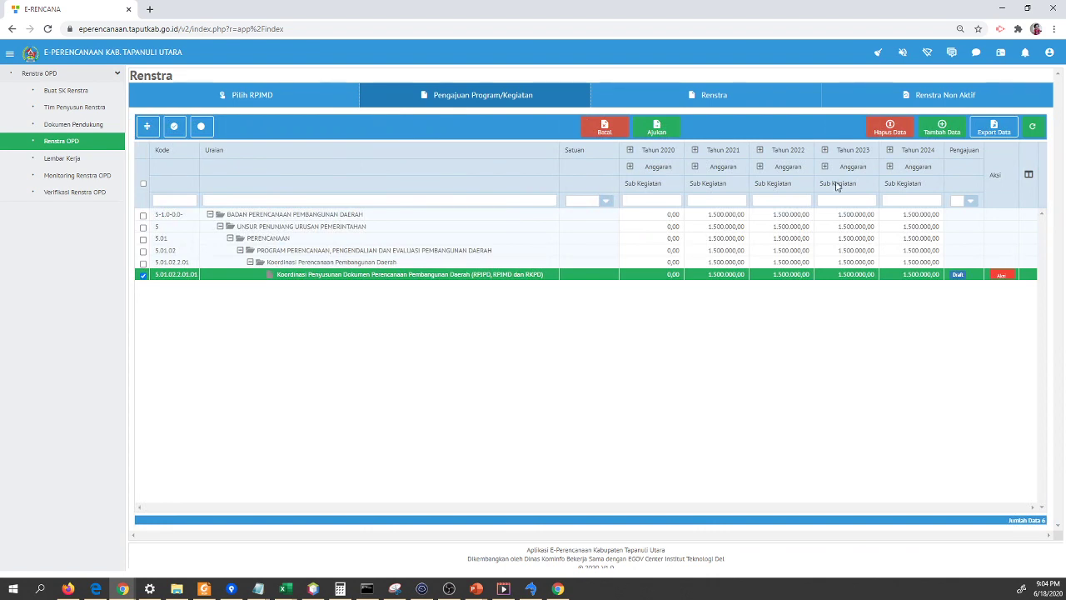
click(738, 109)
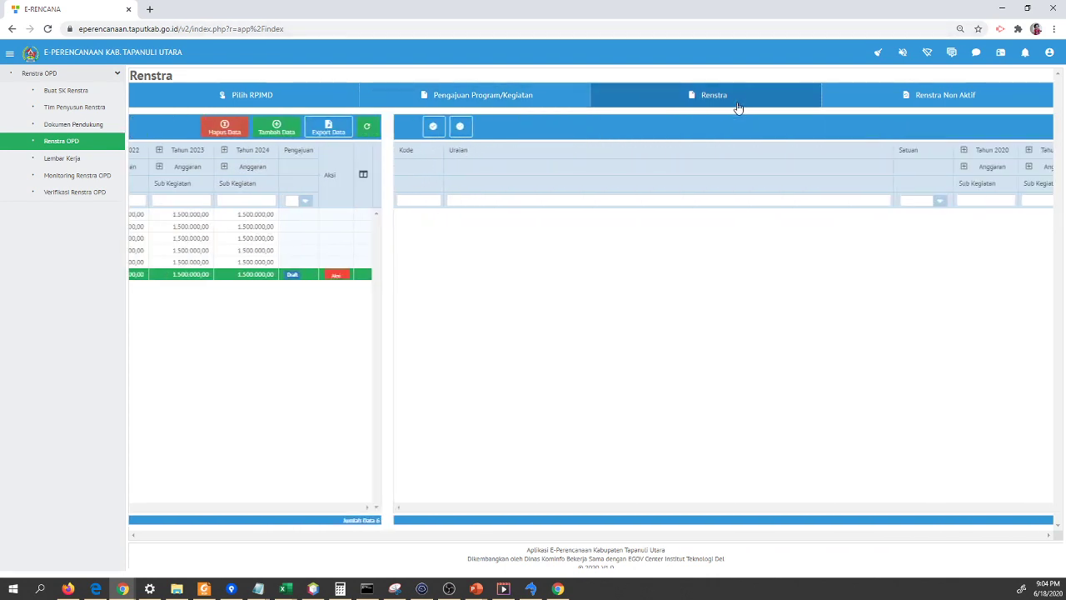
click(540, 96)
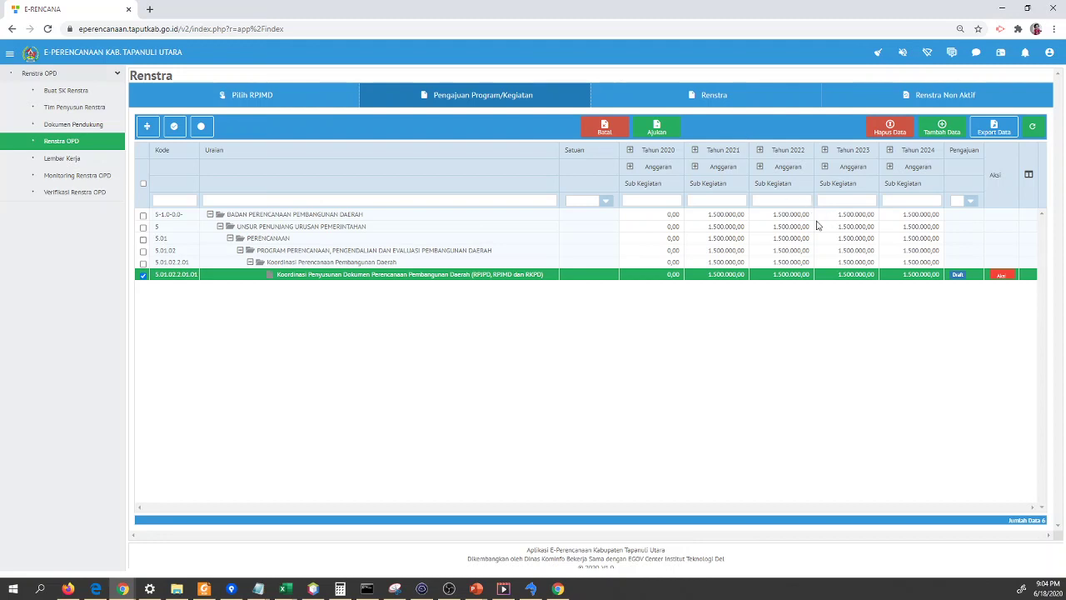
Step: Export the submission data and open the downloaded Data (17).xlsx in a maximized Excel window
click(1004, 133)
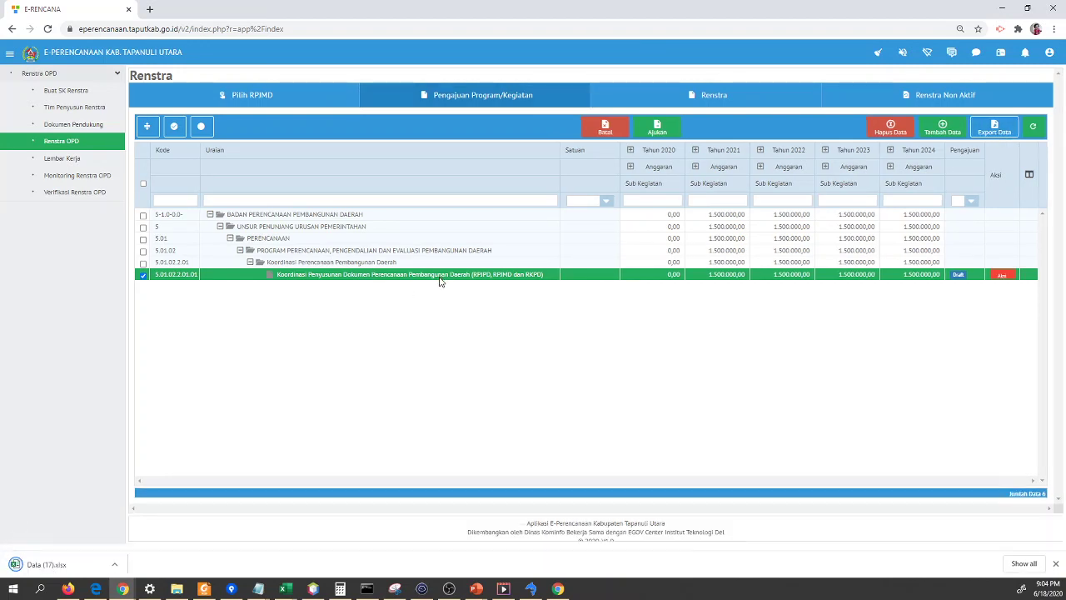
click(50, 564)
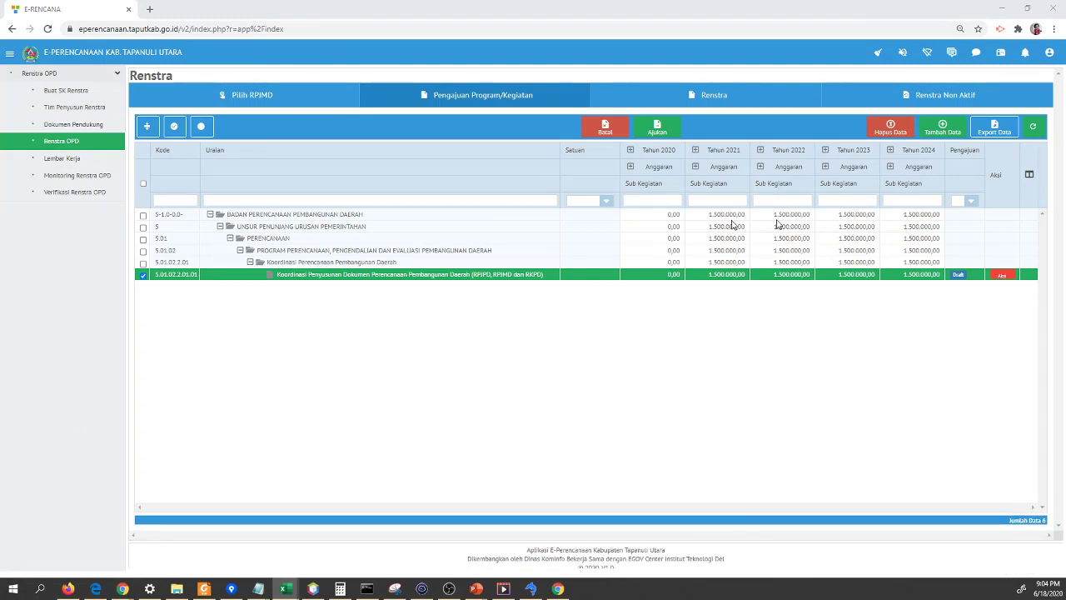
double_click(599, 85)
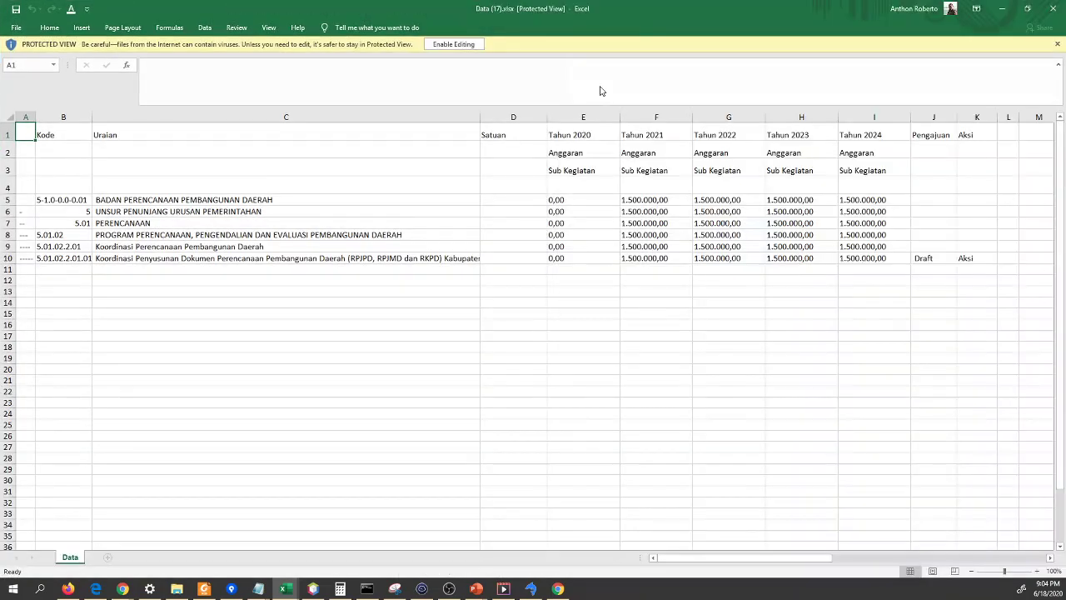
Step: Examine the exported sheet's Uraian rows and the Sub Kegiatan Anggaran columns for Tahun 2020 through Tahun 2024
click(237, 249)
click(591, 258)
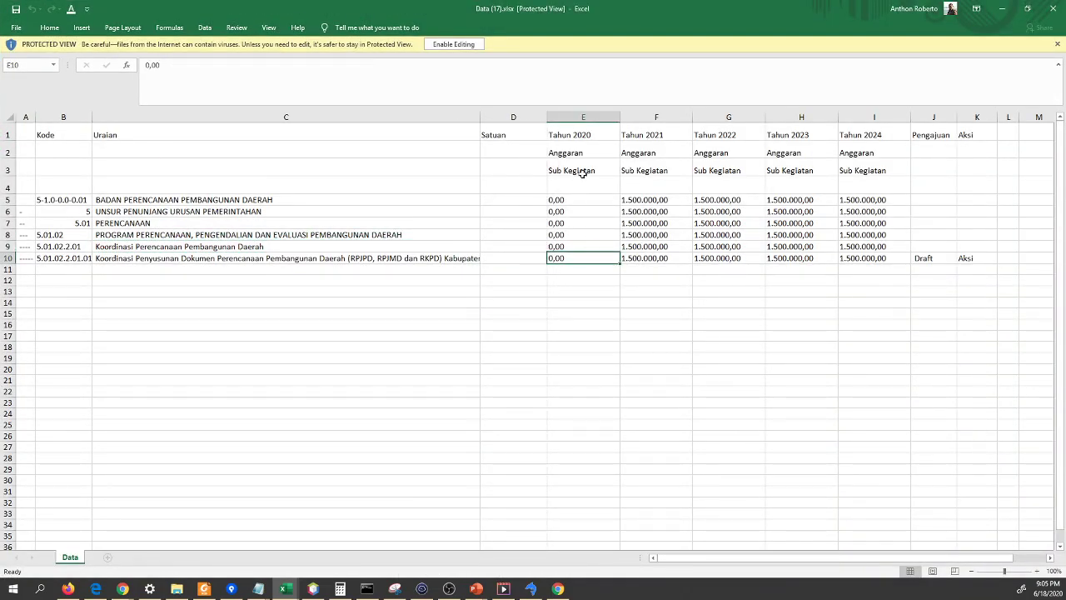
click(583, 173)
drag(566, 212, 652, 226)
click(667, 259)
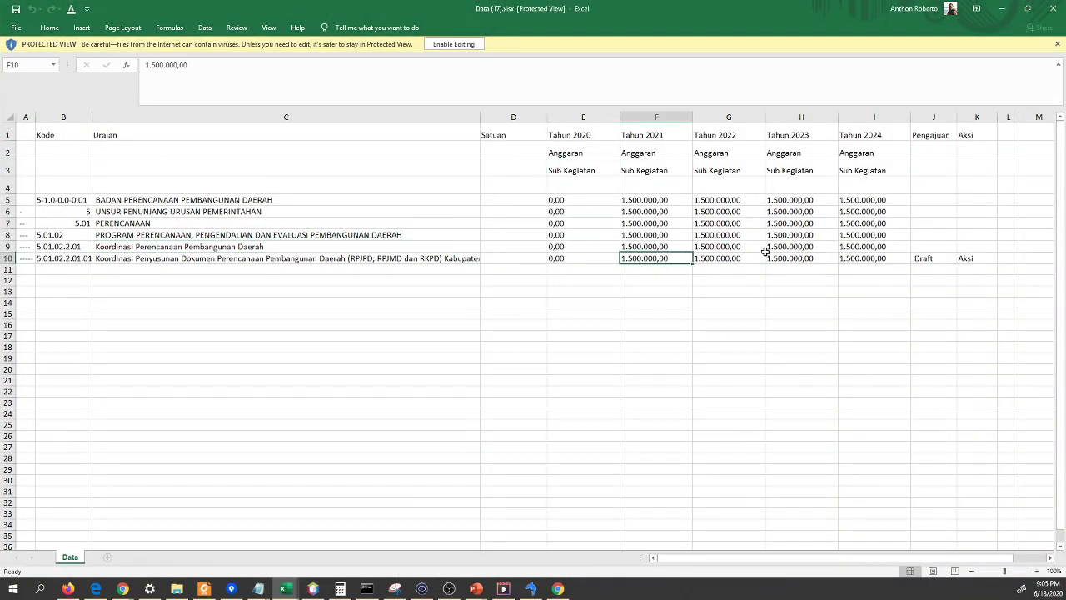
drag(792, 234, 849, 234)
click(858, 181)
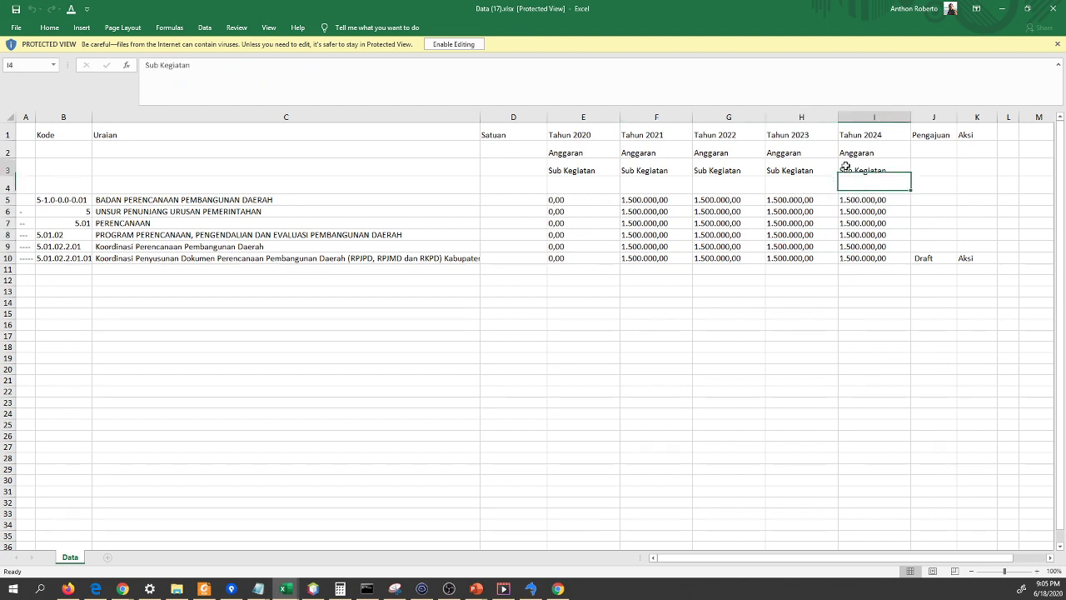
click(845, 166)
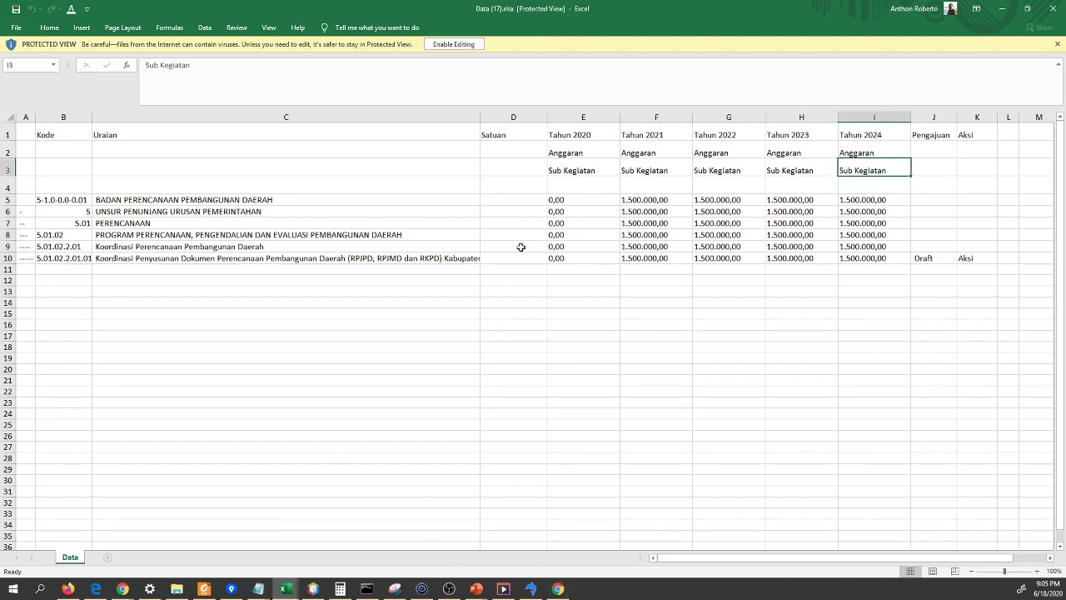
click(593, 223)
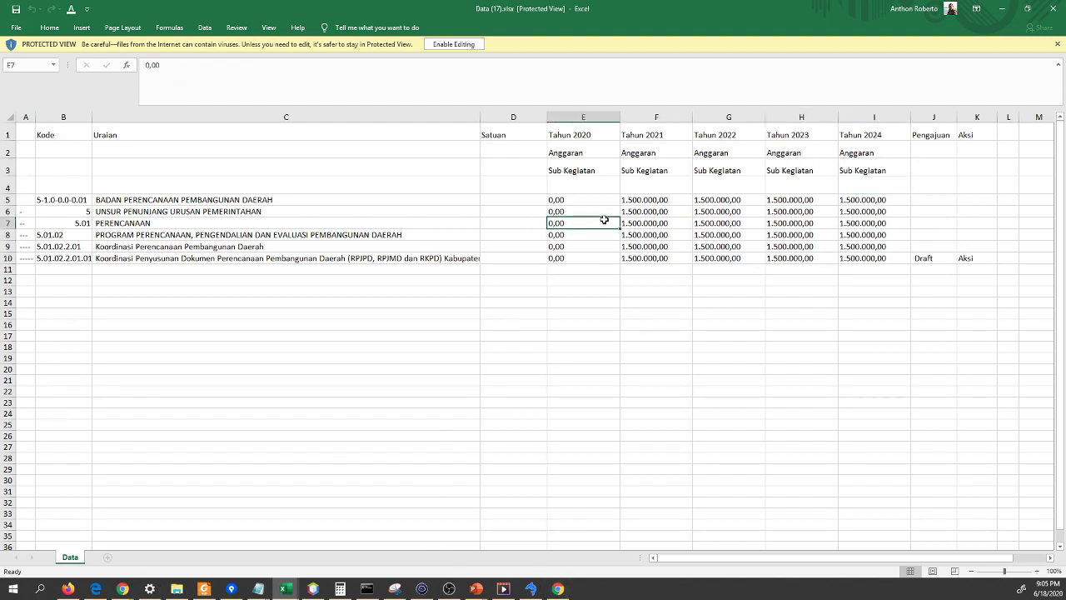
Step: Switch back to E-RENCANA in Chrome and expand the Tahun 2020 to 2023 columns, including the Anggaran details of 2023 and 2022
click(124, 589)
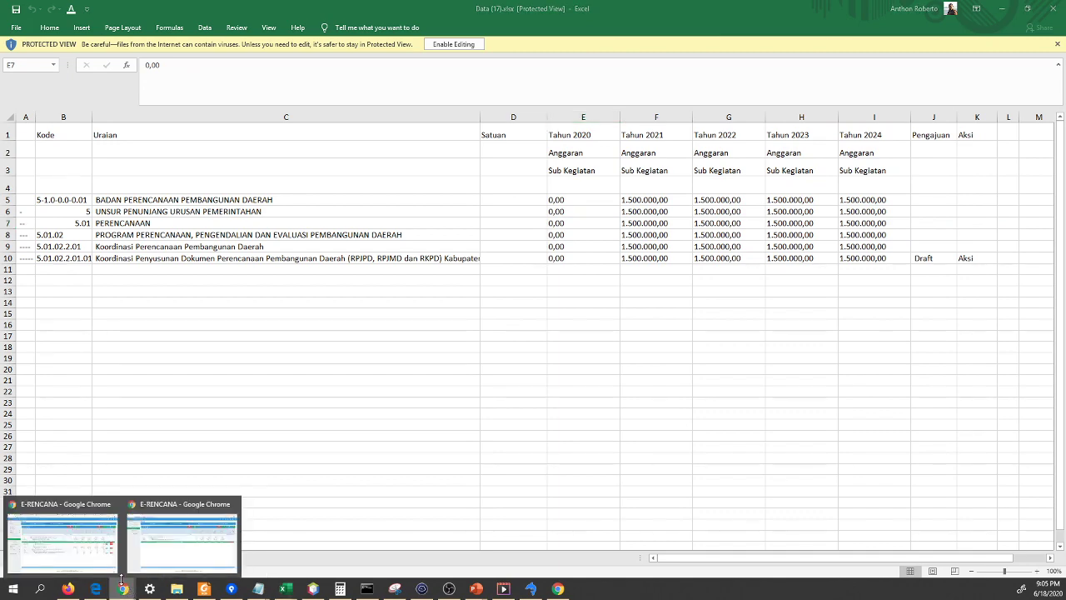
click(223, 532)
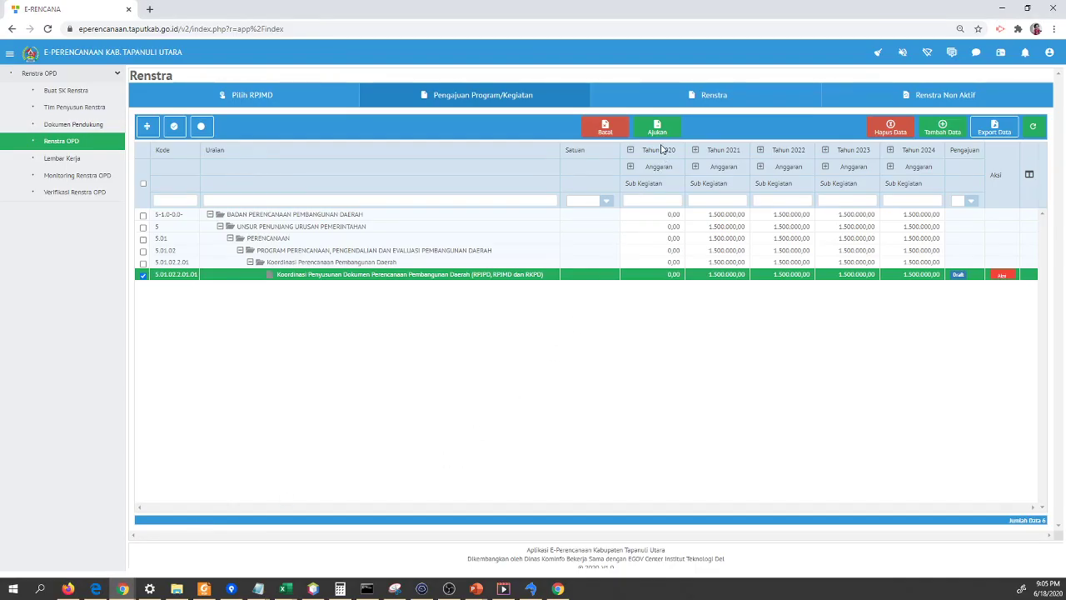
click(663, 149)
click(726, 149)
click(789, 150)
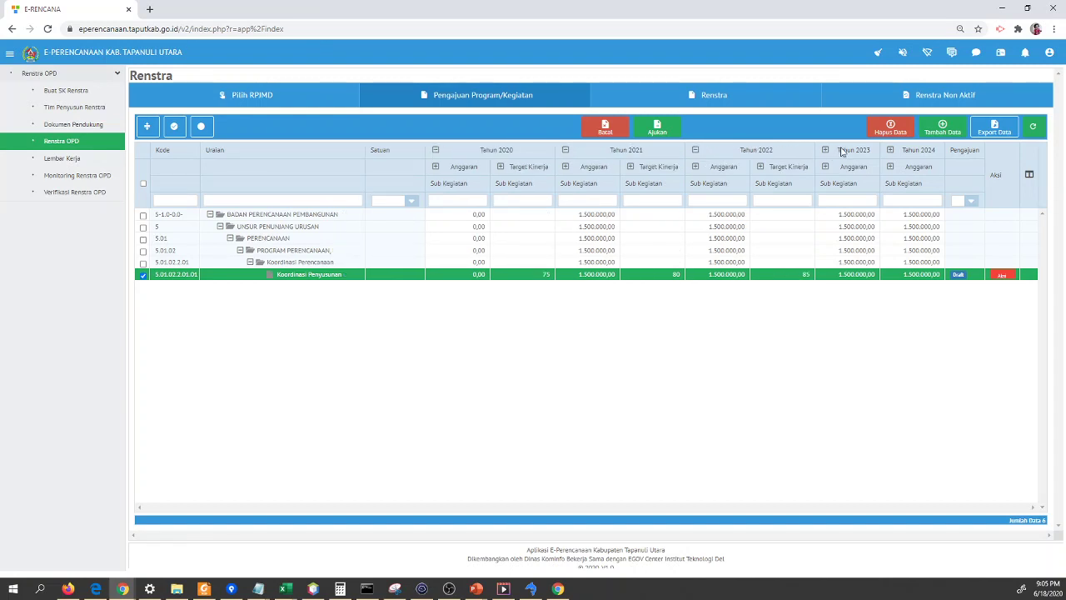
click(843, 150)
click(844, 172)
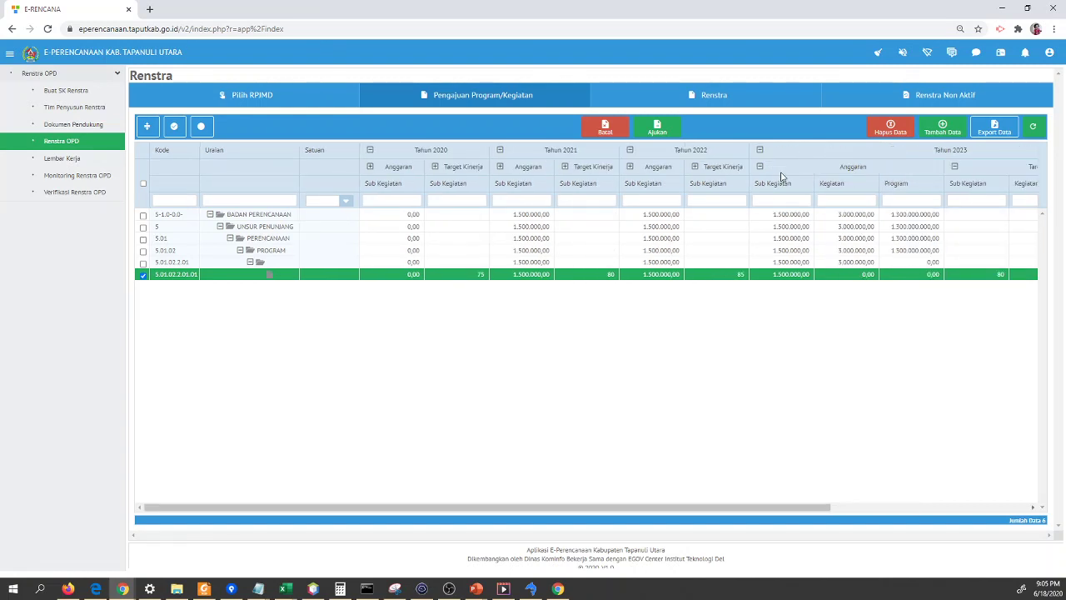
click(658, 169)
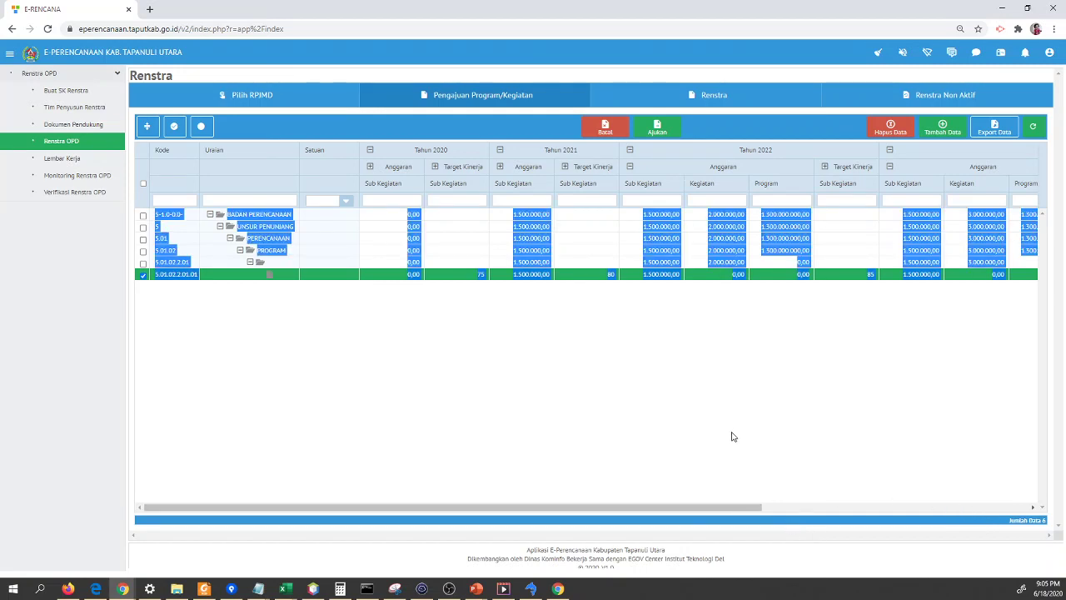
Step: Show the Jenis column in the submission table and check the row types, including Kegiatan and Sub Kegiatan
drag(719, 506, 1051, 521)
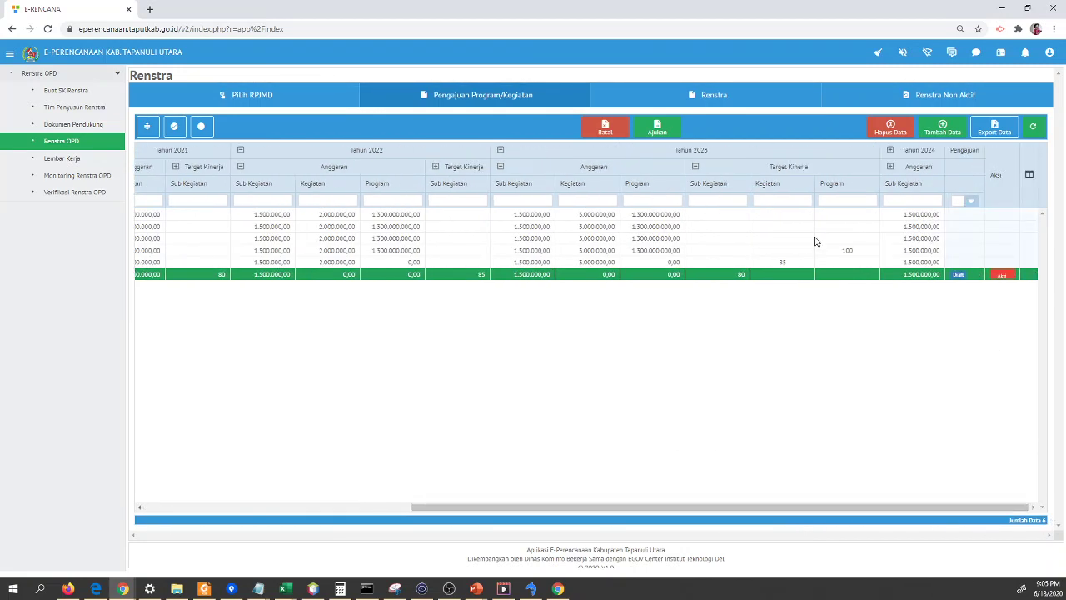
click(1029, 174)
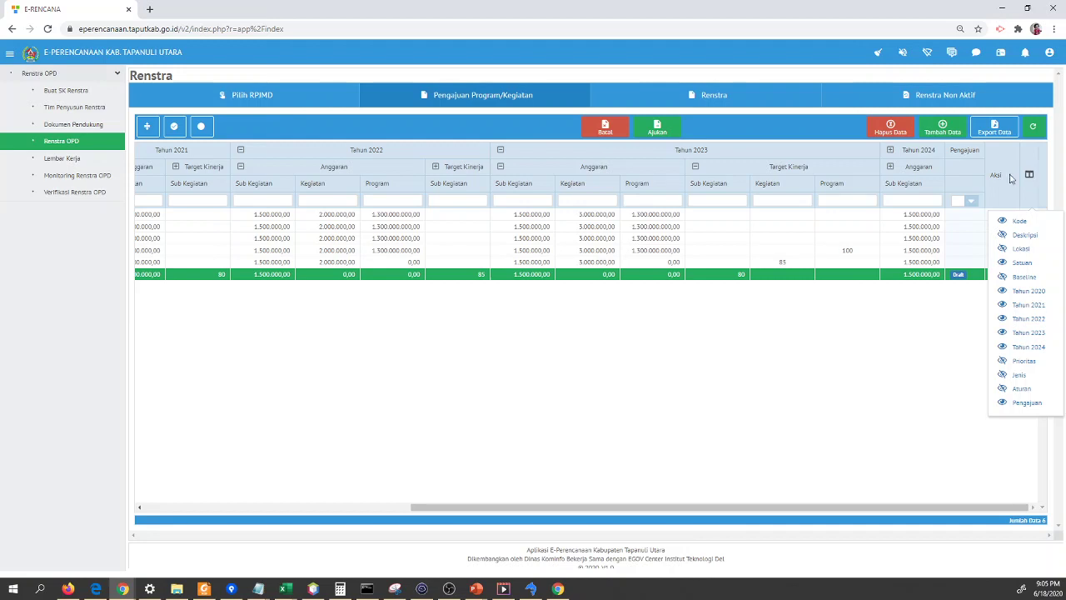
click(1023, 263)
click(1026, 249)
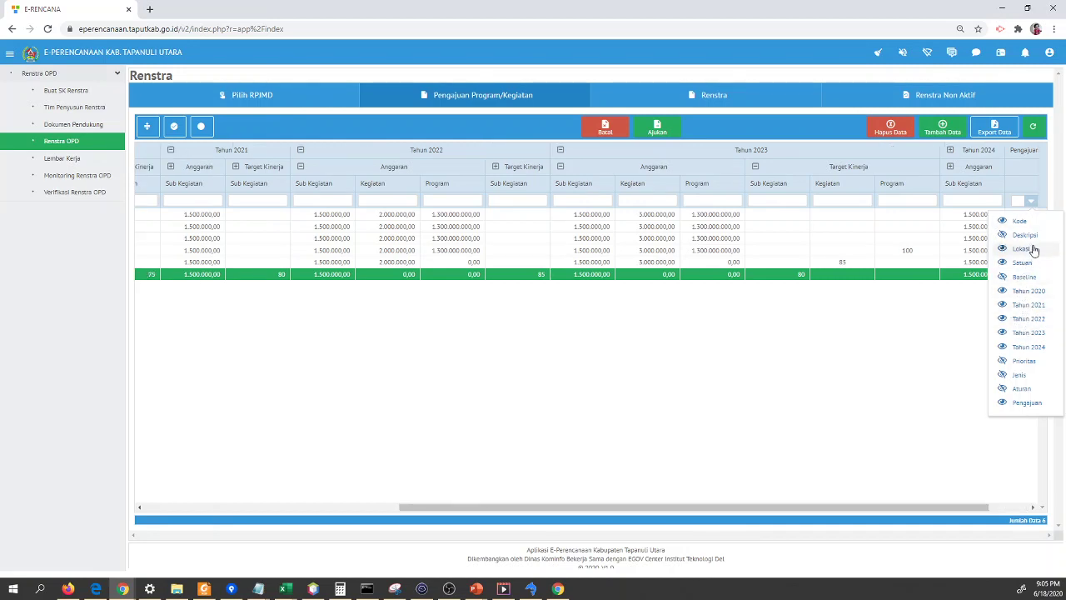
click(1033, 249)
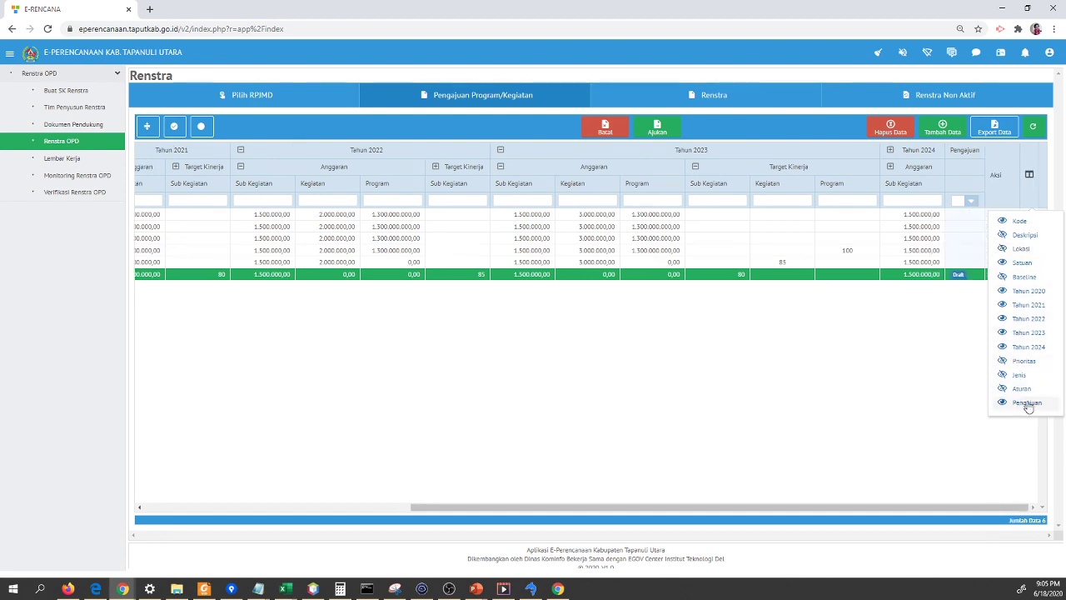
click(1031, 376)
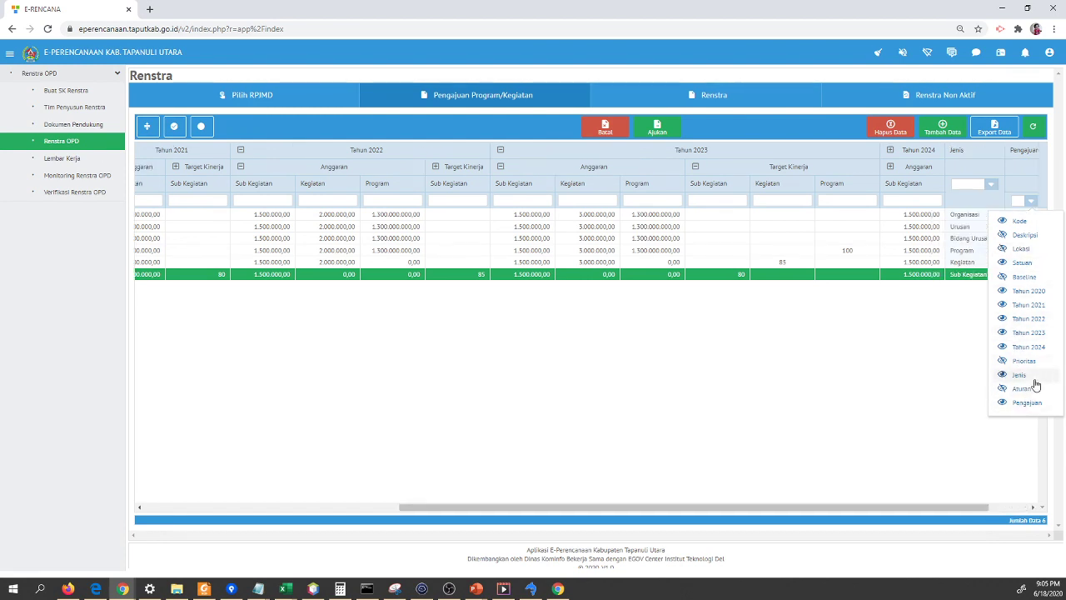
click(970, 238)
click(975, 263)
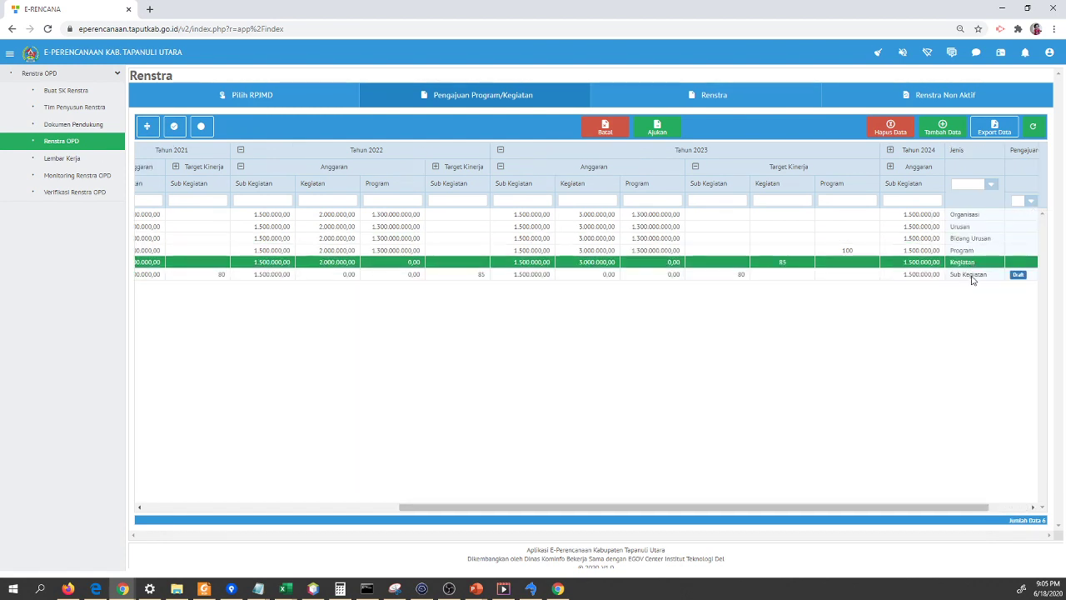
click(975, 275)
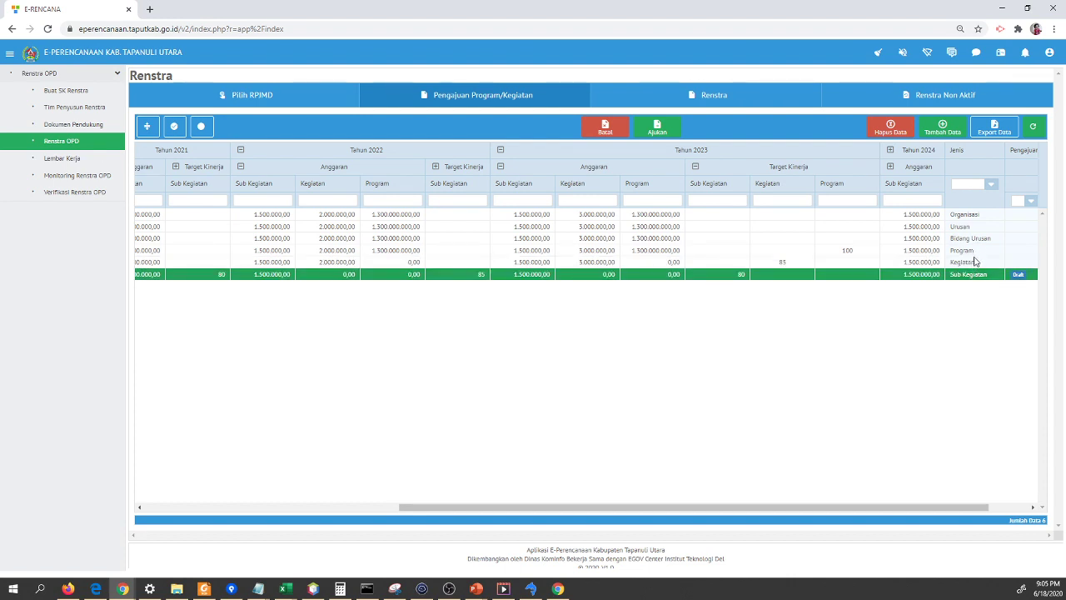
click(977, 262)
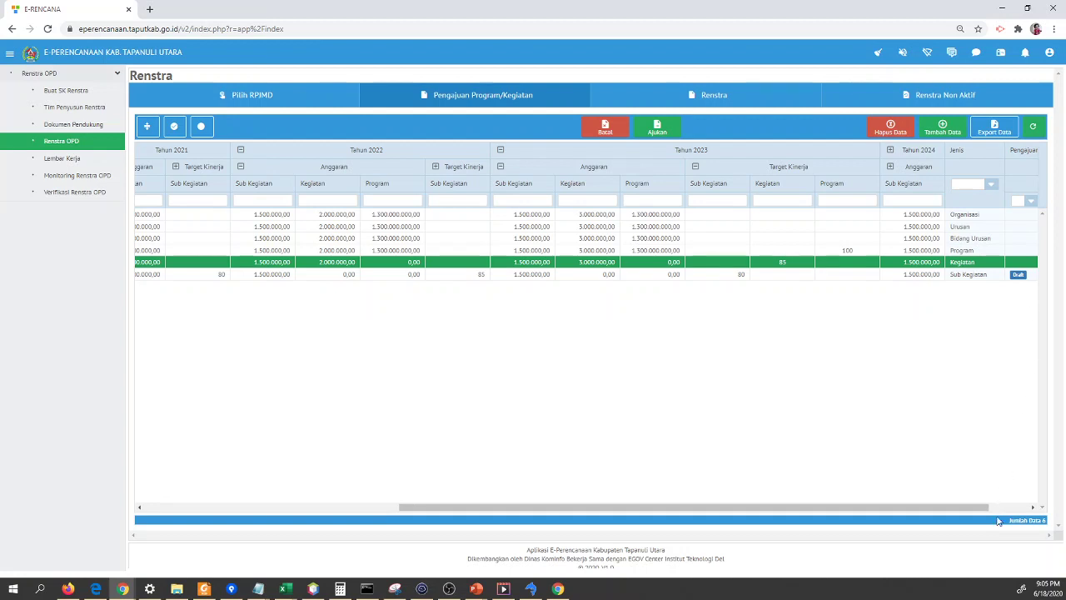
Step: Show the Aturan column and hide the Pengajuan column in the submission table
drag(1008, 506, 1053, 518)
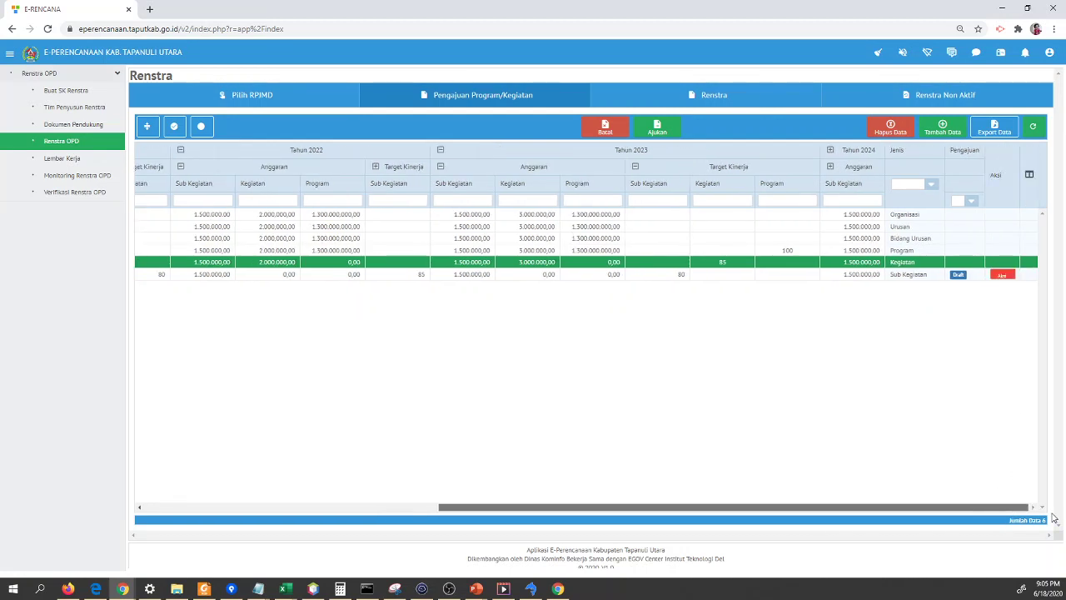
click(1030, 174)
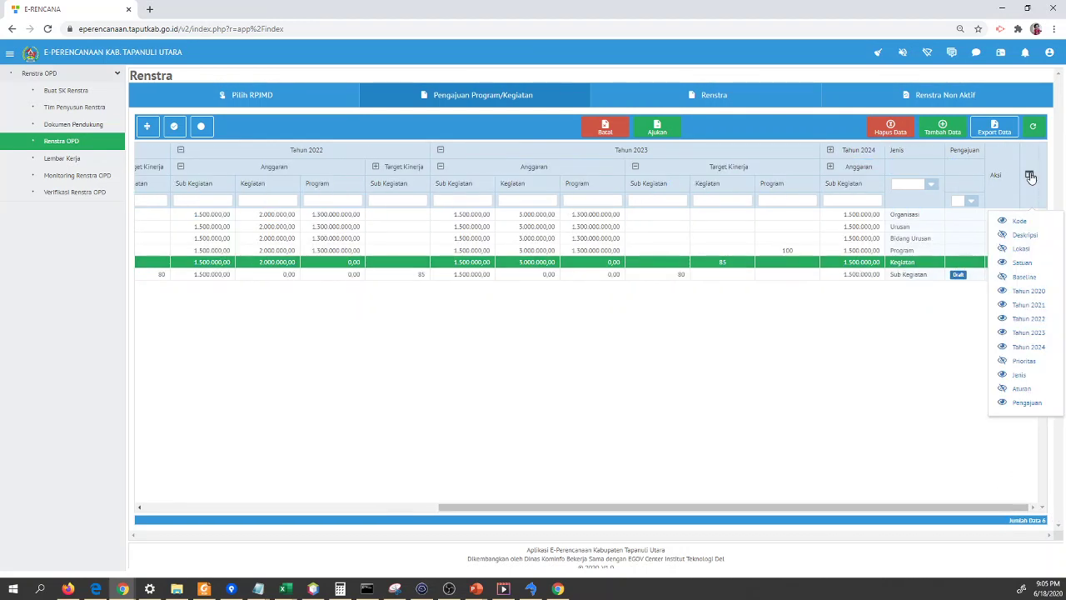
click(1028, 364)
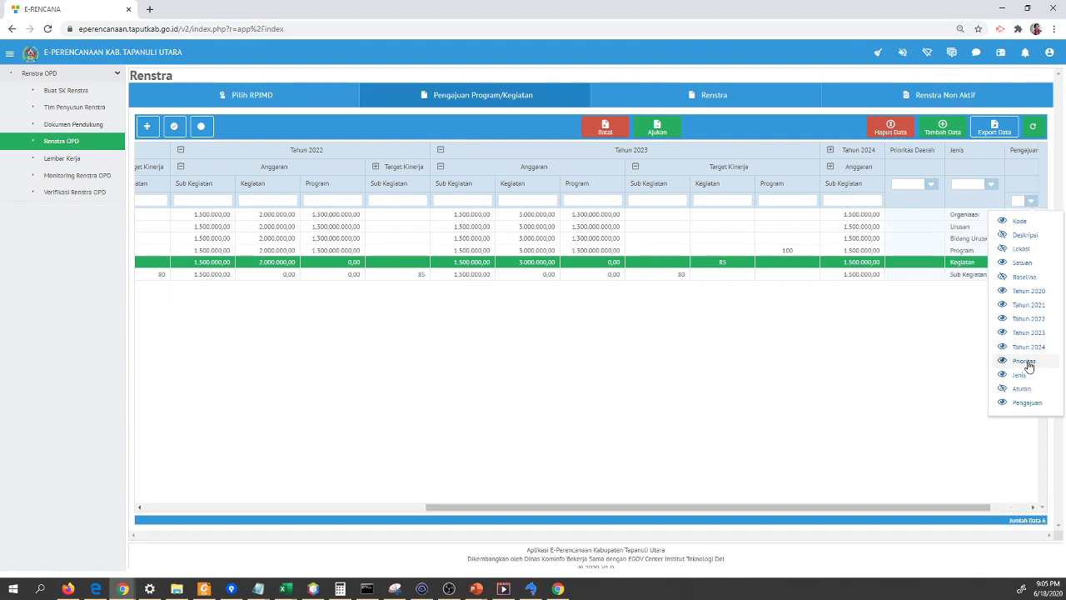
click(1029, 365)
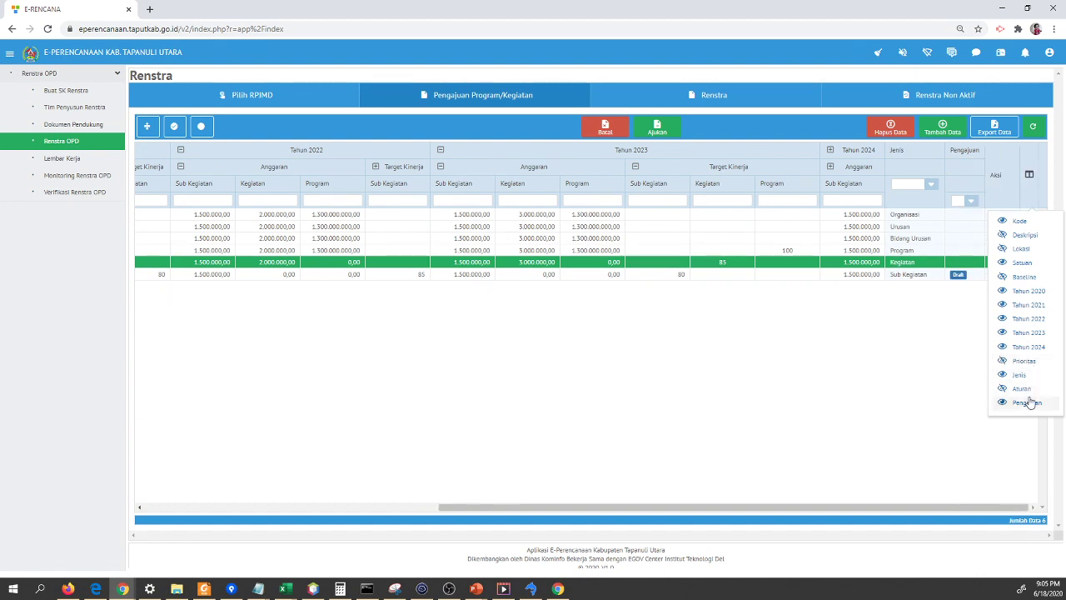
click(1025, 402)
double_click(1022, 389)
click(1022, 389)
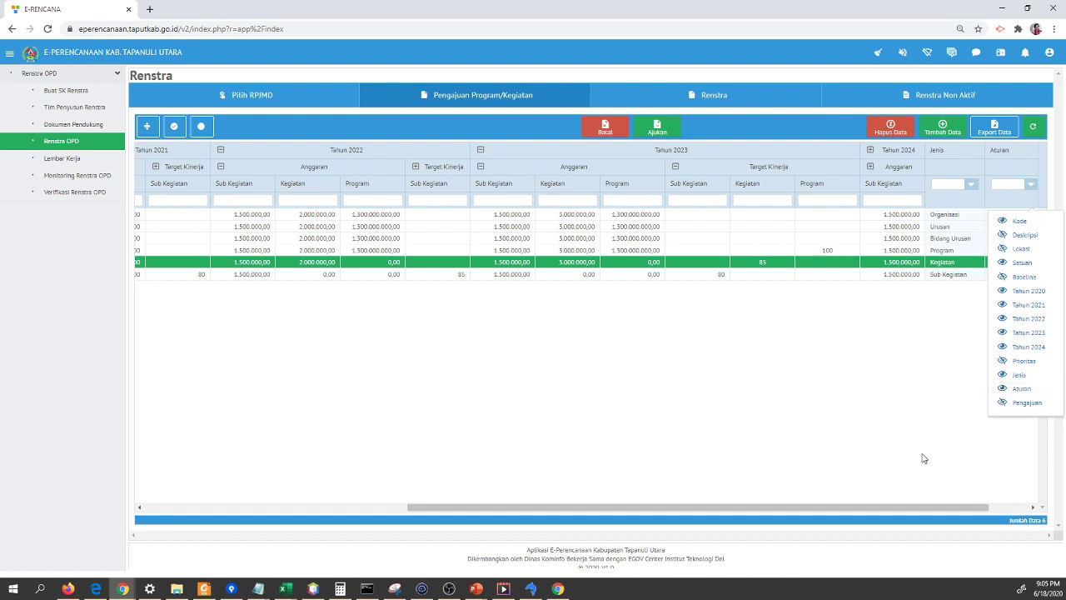
Step: Show the Prioritas and Pengajuan columns in the submission table
click(908, 506)
drag(909, 511, 959, 506)
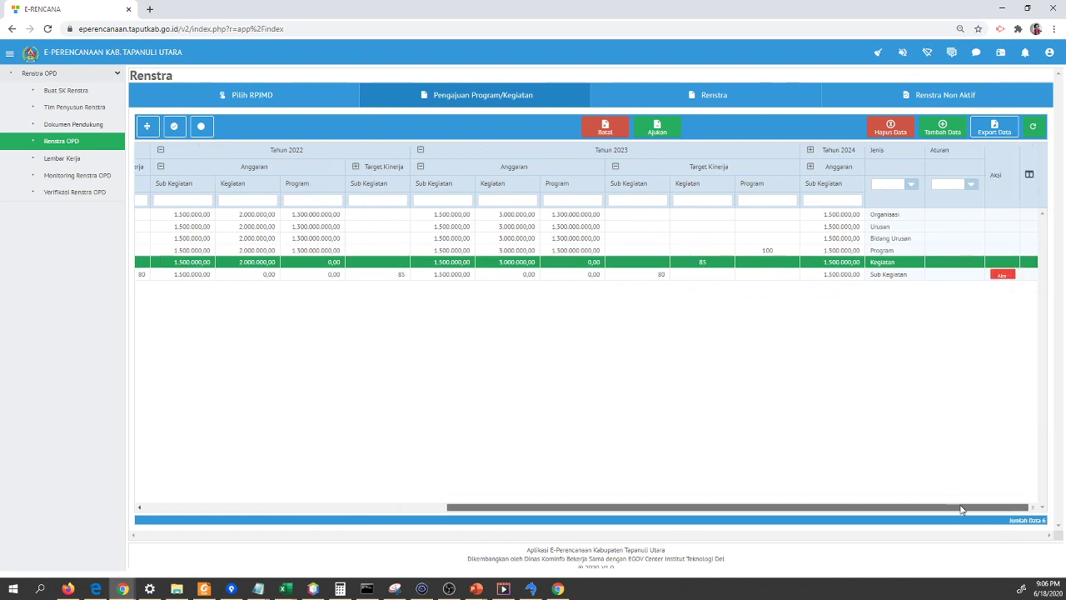
click(1030, 177)
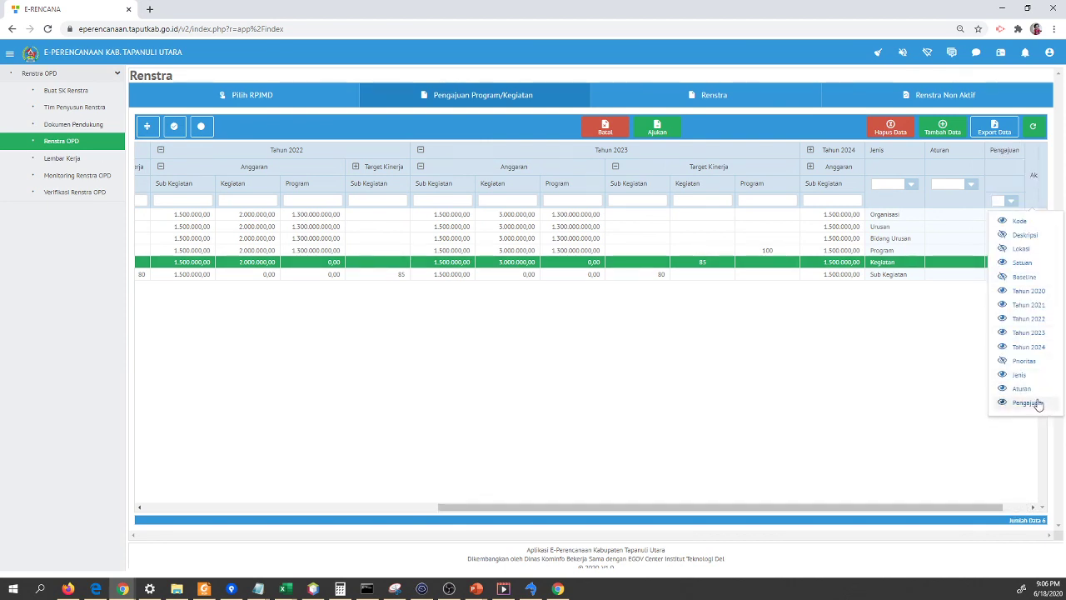
click(1016, 365)
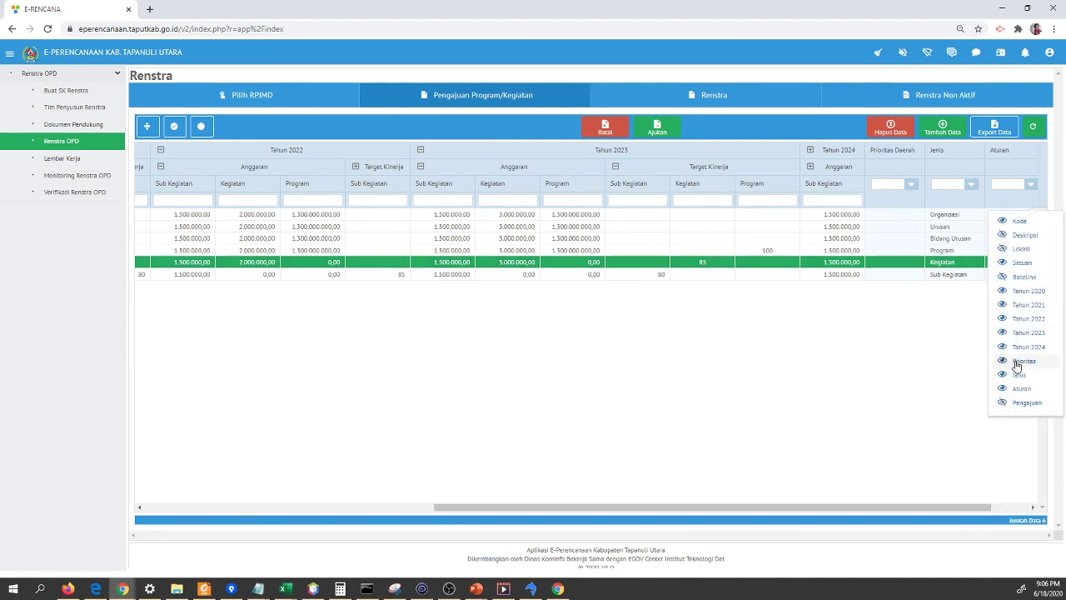
click(1028, 407)
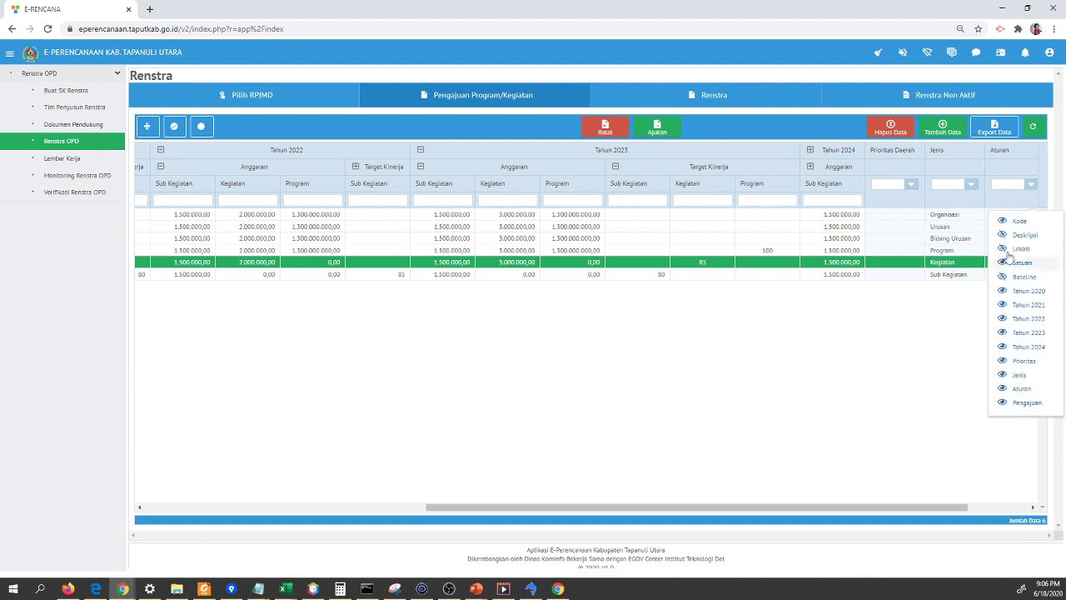
Step: Show the Lokasi column and hide the Kode column in the submission table
click(1023, 255)
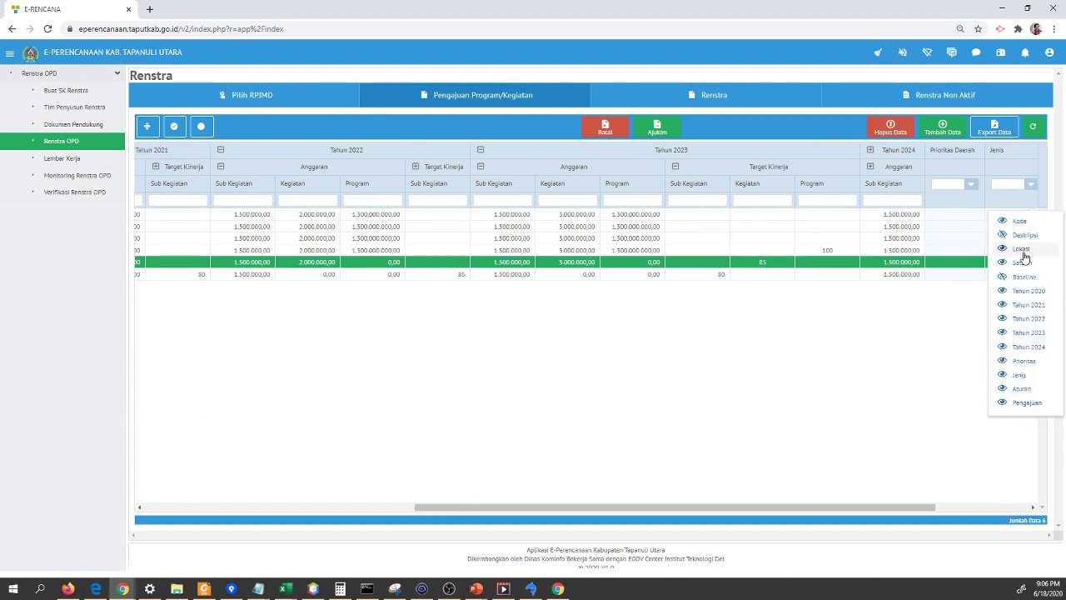
click(1018, 238)
click(1018, 238)
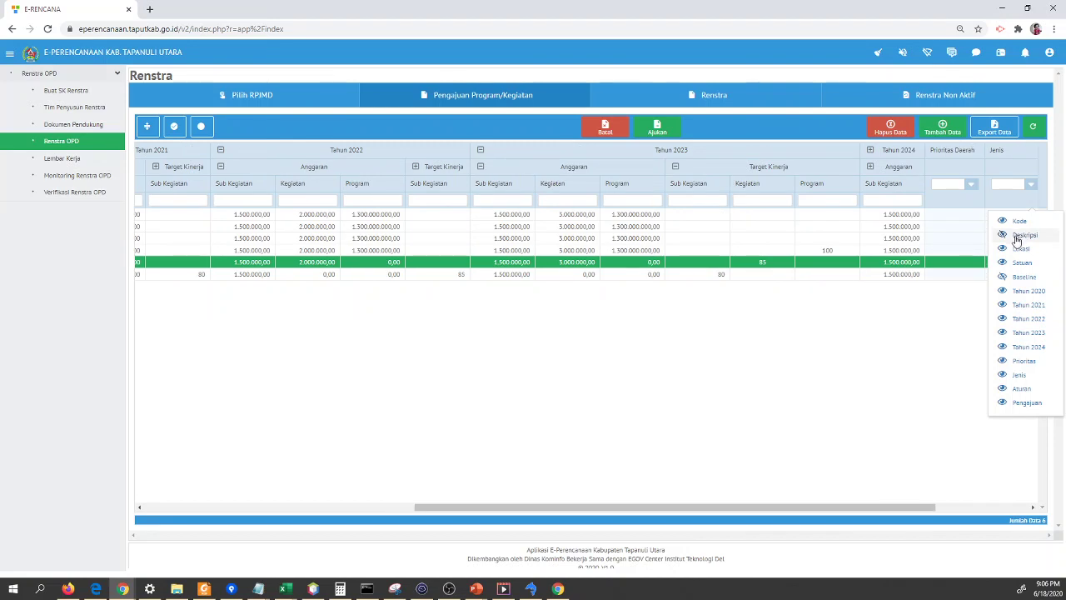
drag(752, 514, 558, 514)
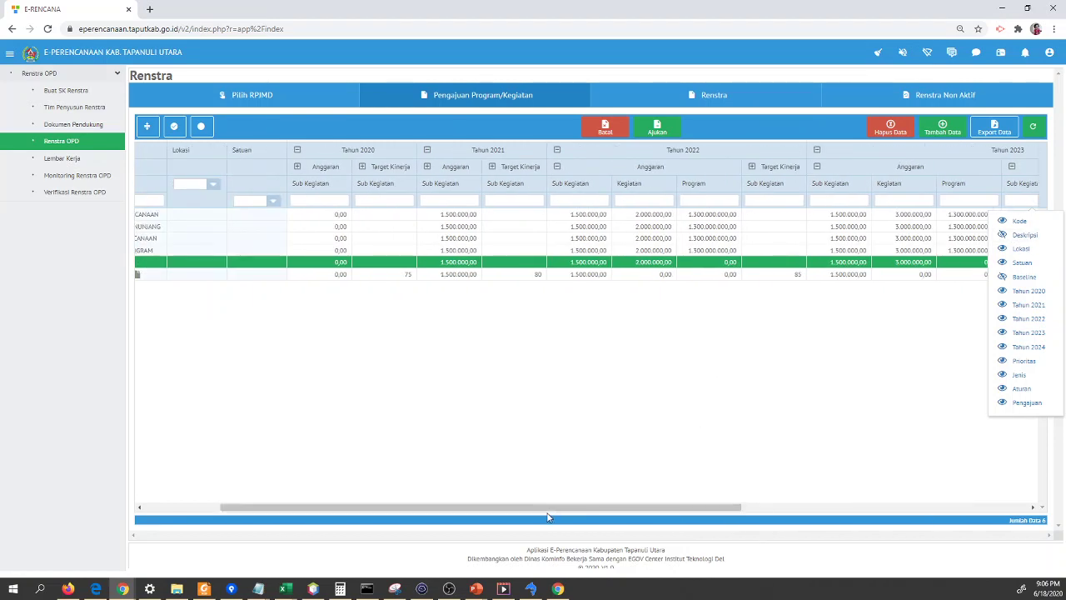
click(1019, 222)
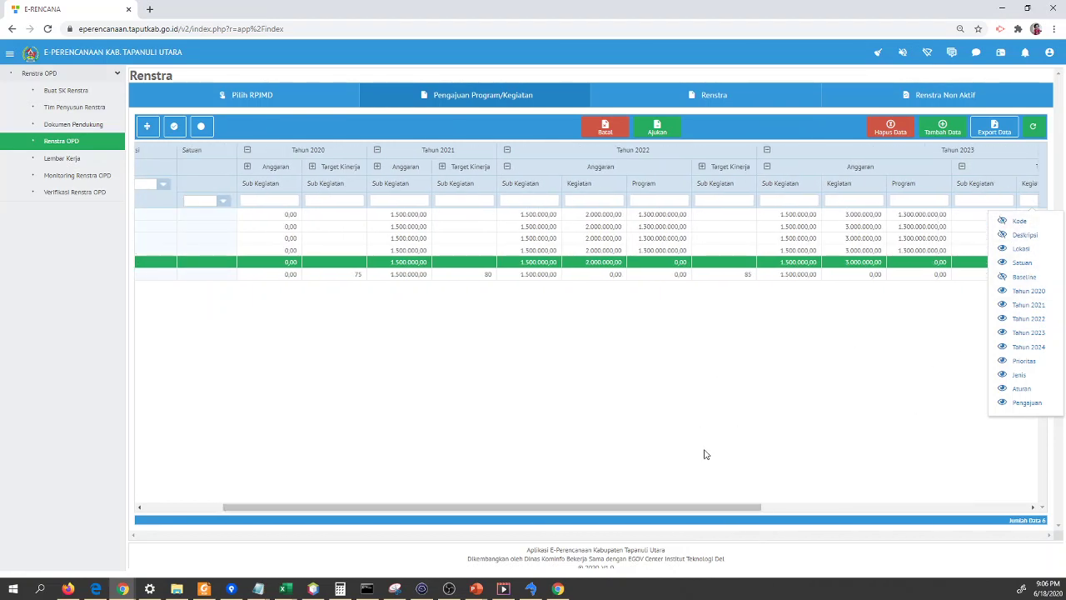
click(609, 509)
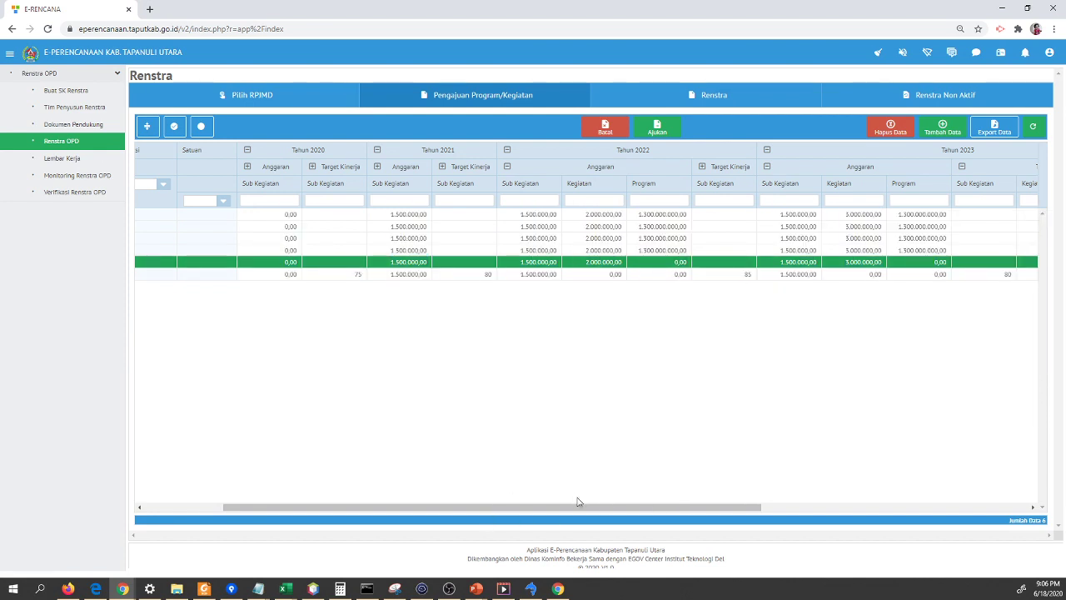
drag(542, 509, 363, 486)
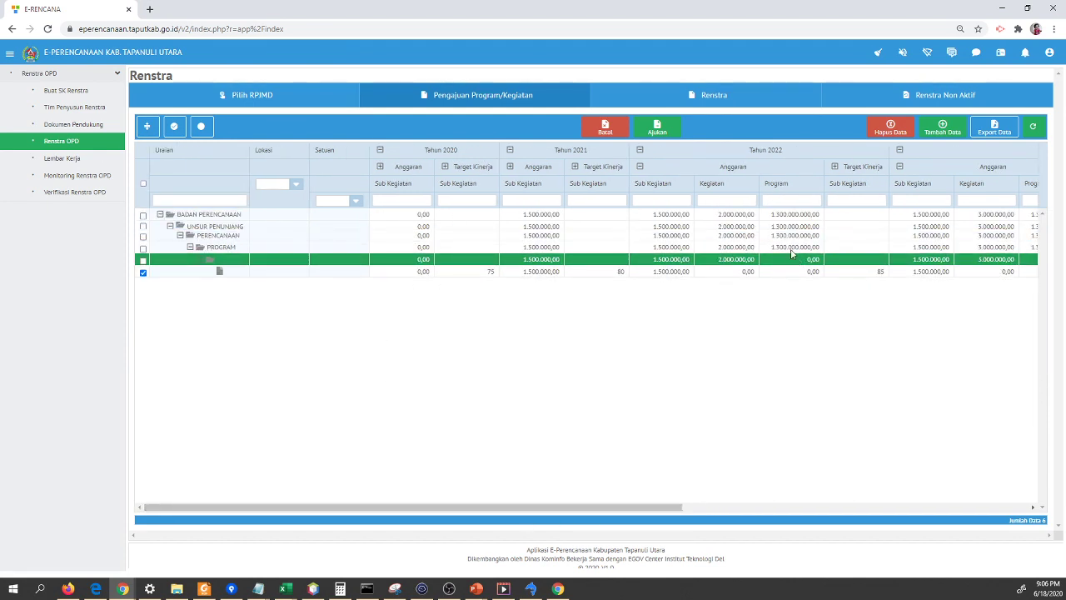
Step: Collapse the Tahun 2020 to 2023 column groups, including the Anggaran details of 2022 and 2023
click(762, 244)
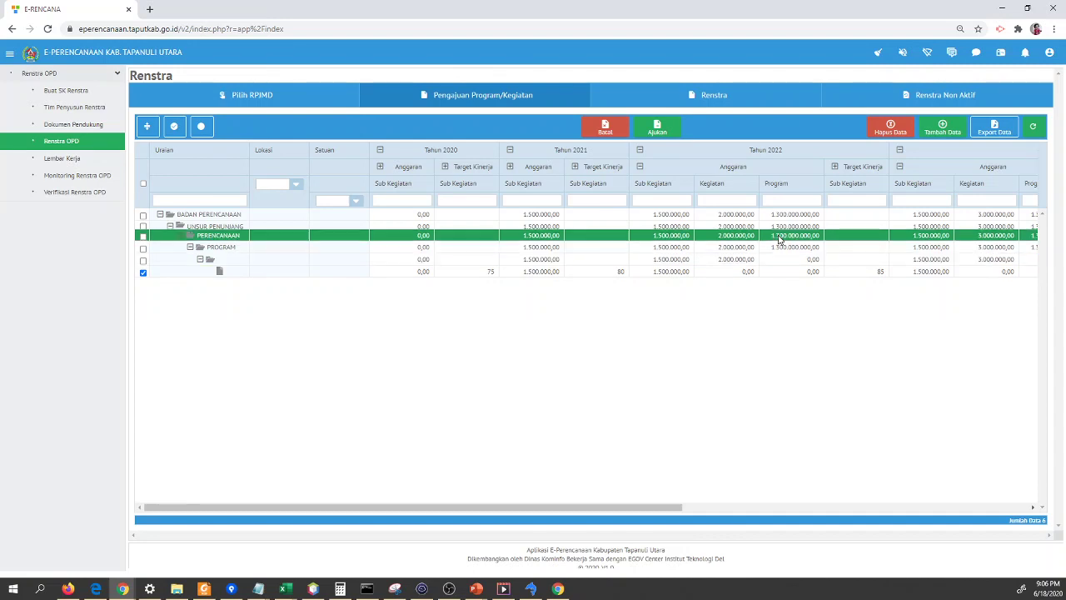
click(720, 272)
click(715, 258)
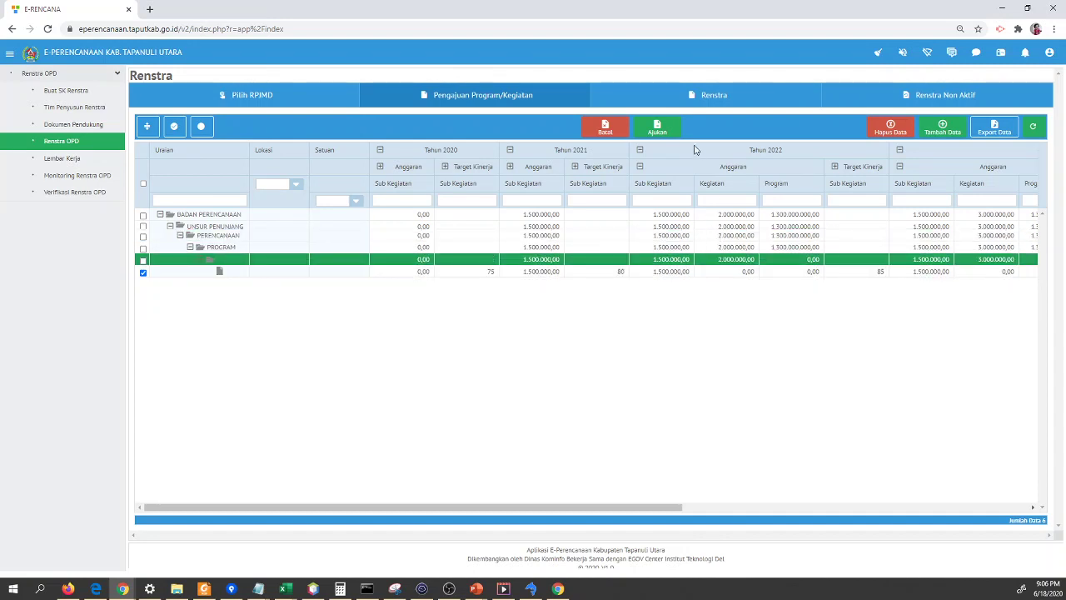
click(695, 150)
click(539, 154)
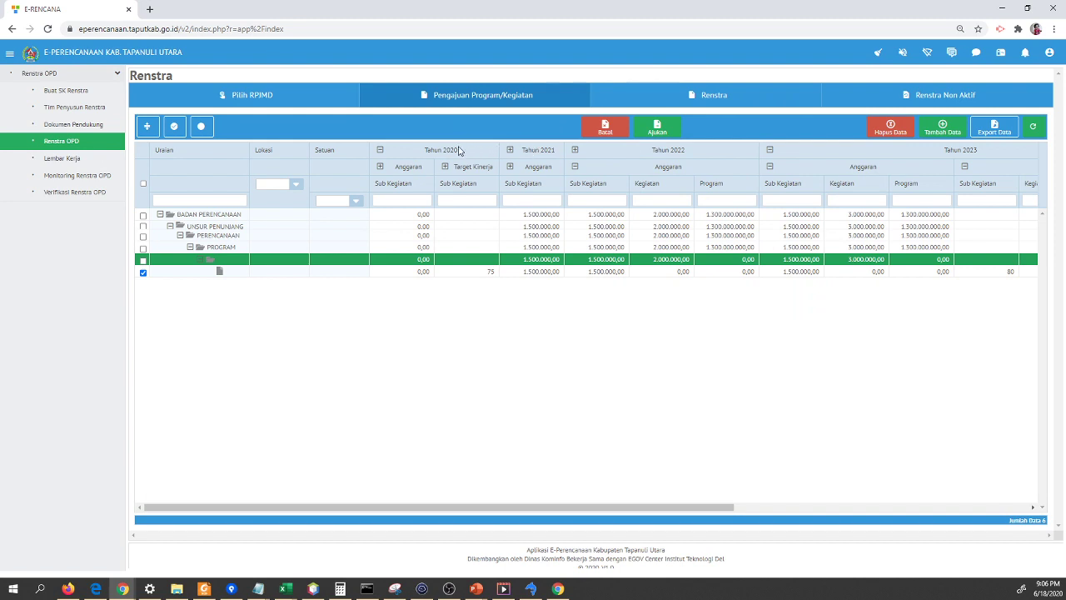
click(458, 150)
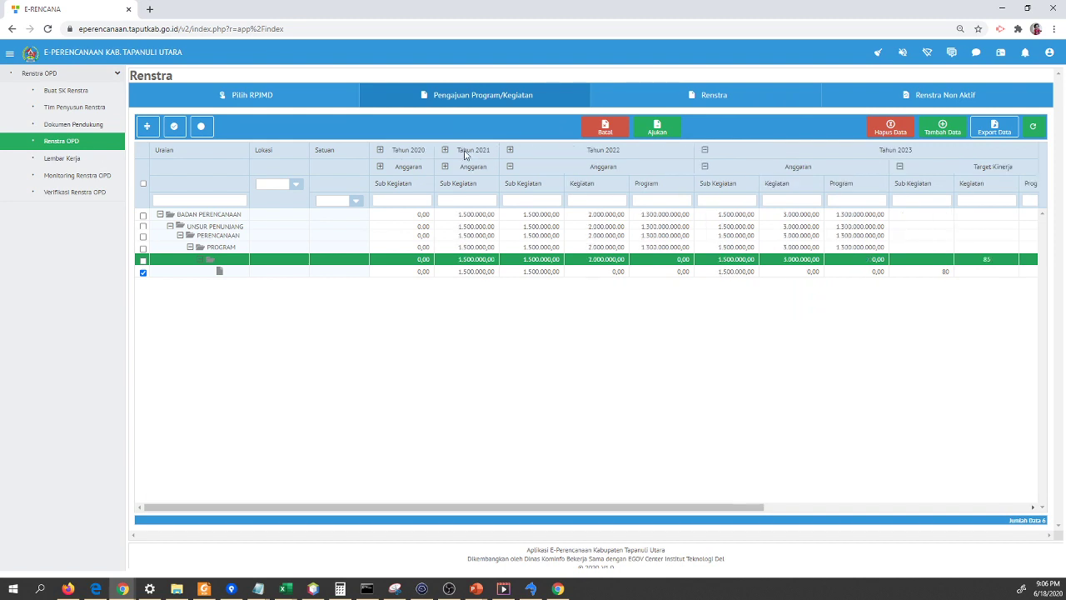
click(763, 155)
click(748, 167)
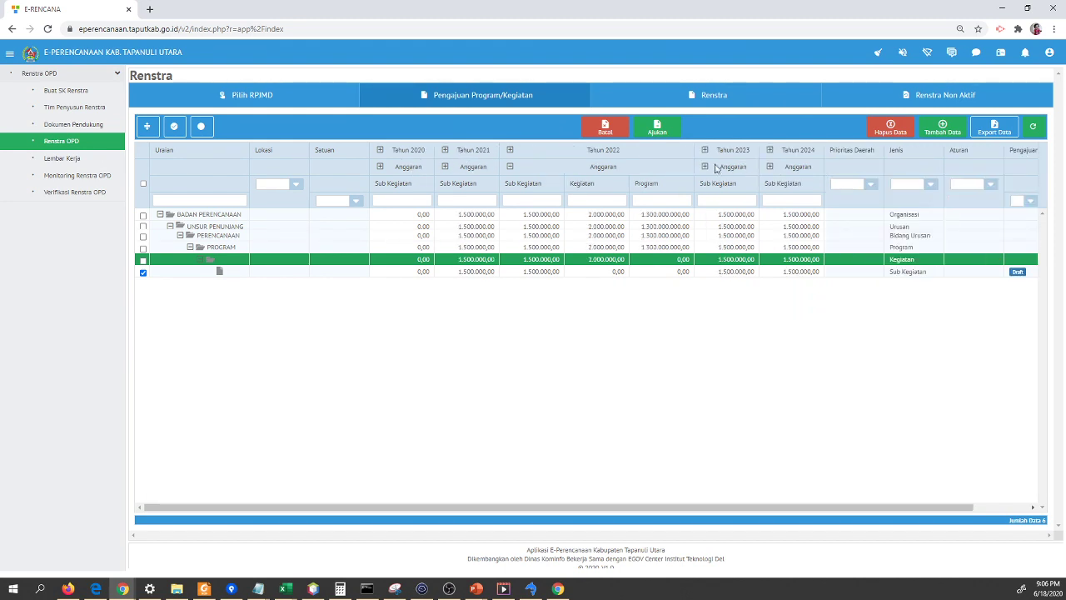
click(648, 169)
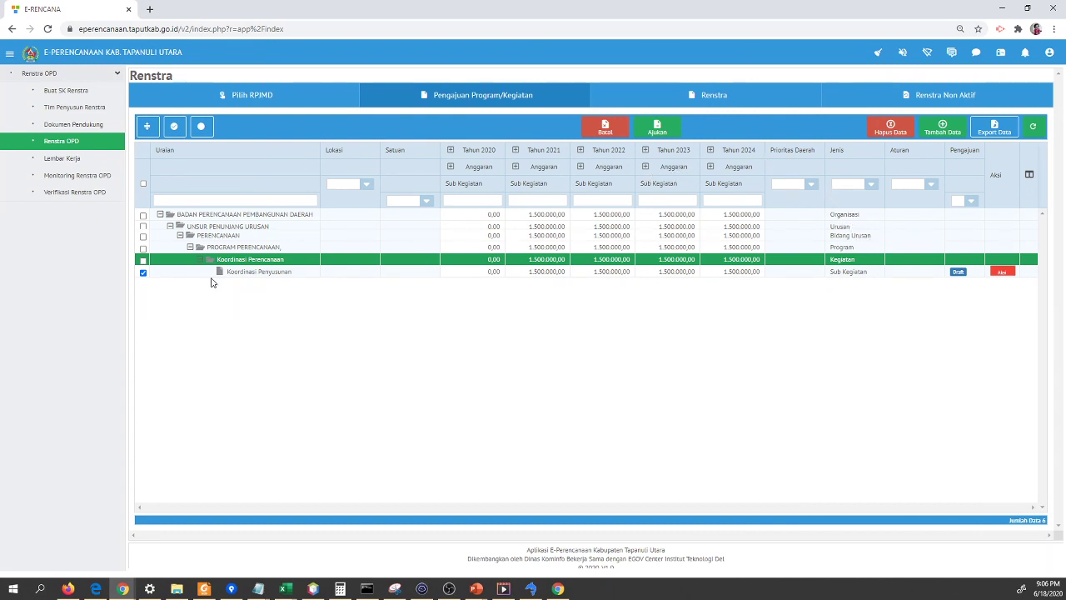
Step: Examine the Program Perencanaan, Koordinasi Perencanaan and Koordinasi Penyusunan rows in the compact table, and the list of column visibility options
click(143, 272)
click(262, 272)
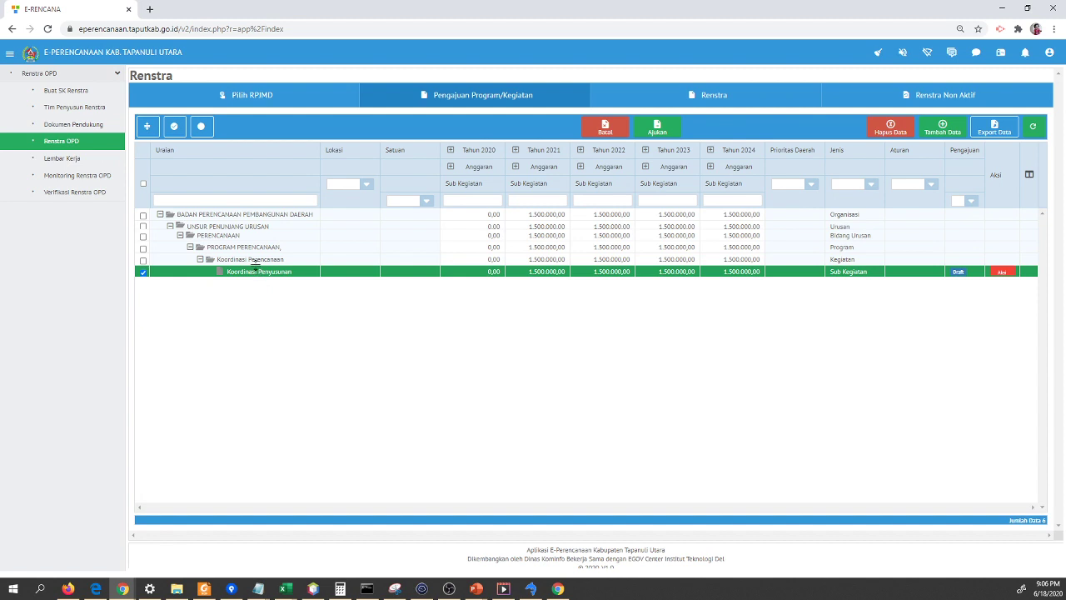
click(253, 260)
click(238, 249)
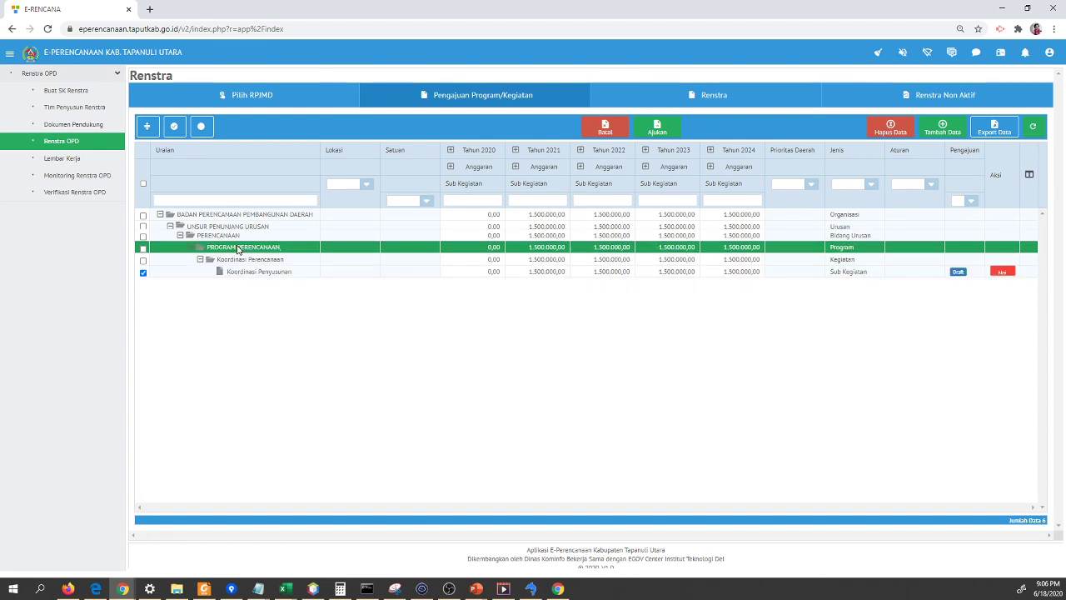
click(263, 272)
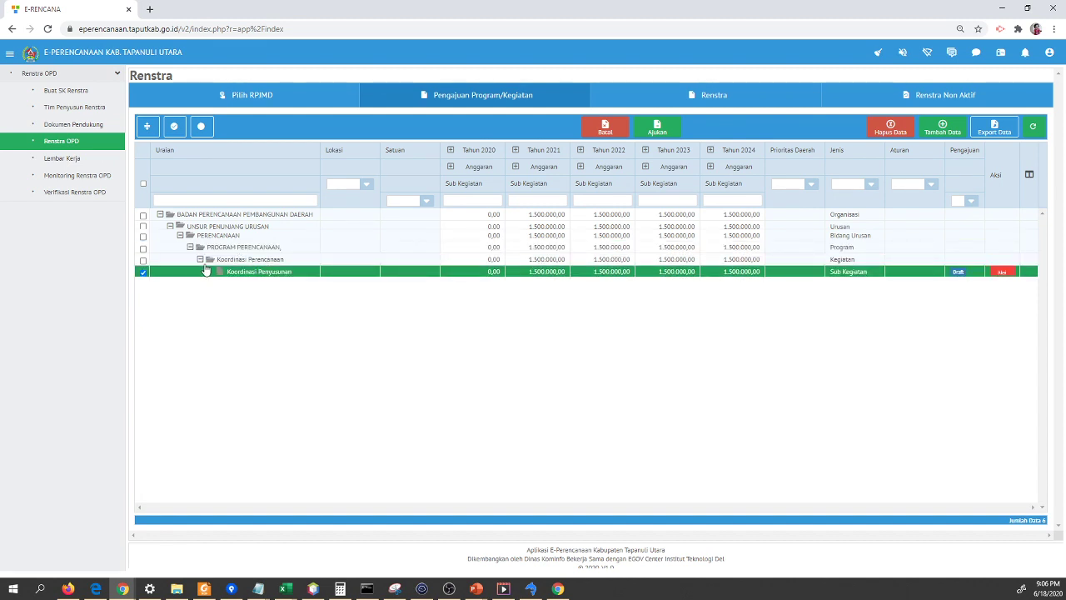
click(416, 263)
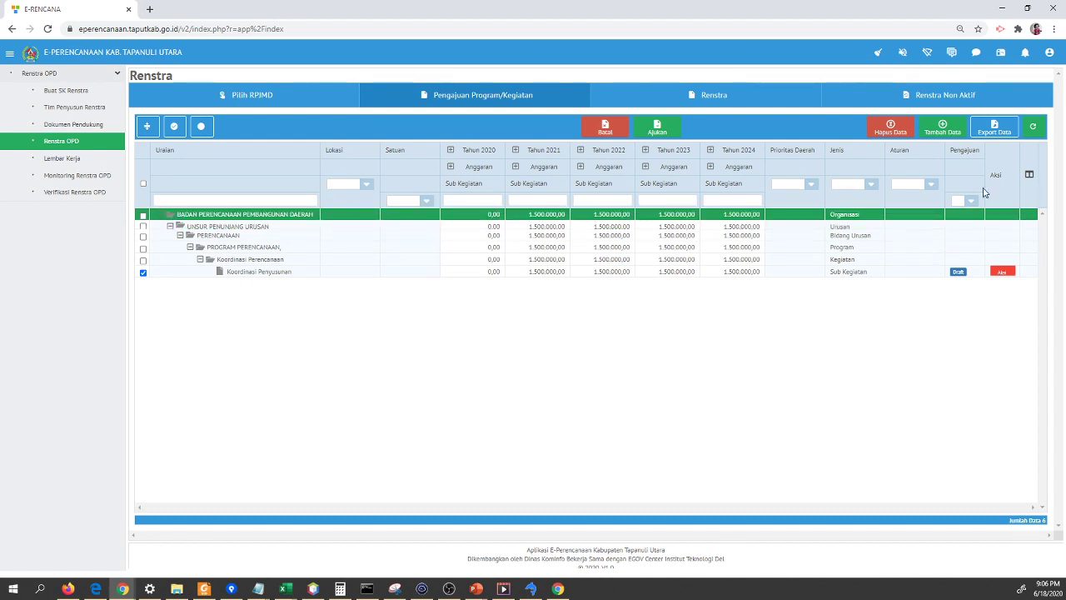
click(1033, 178)
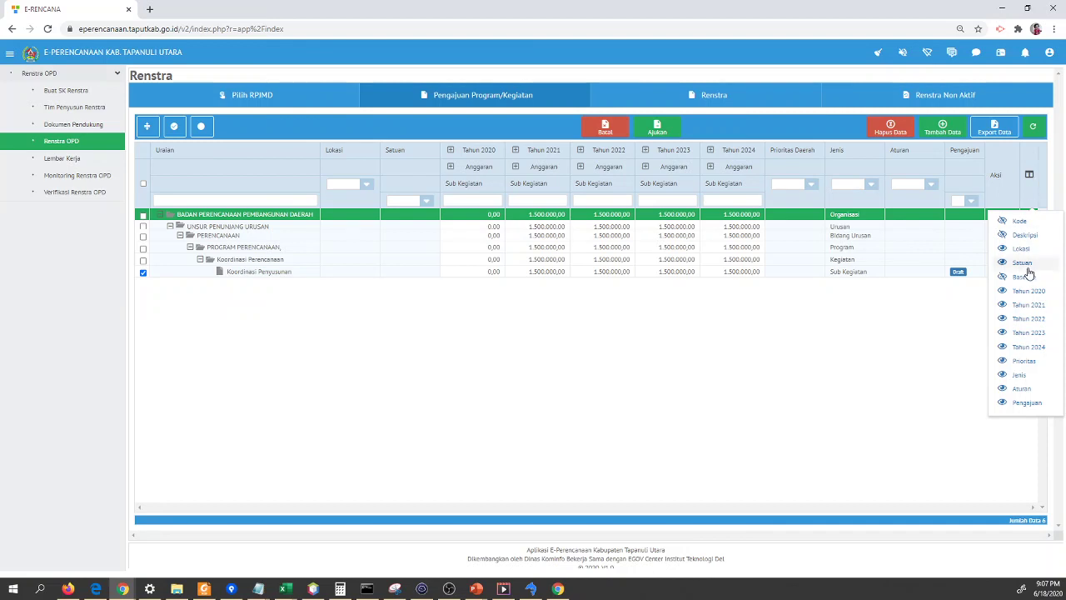
click(566, 268)
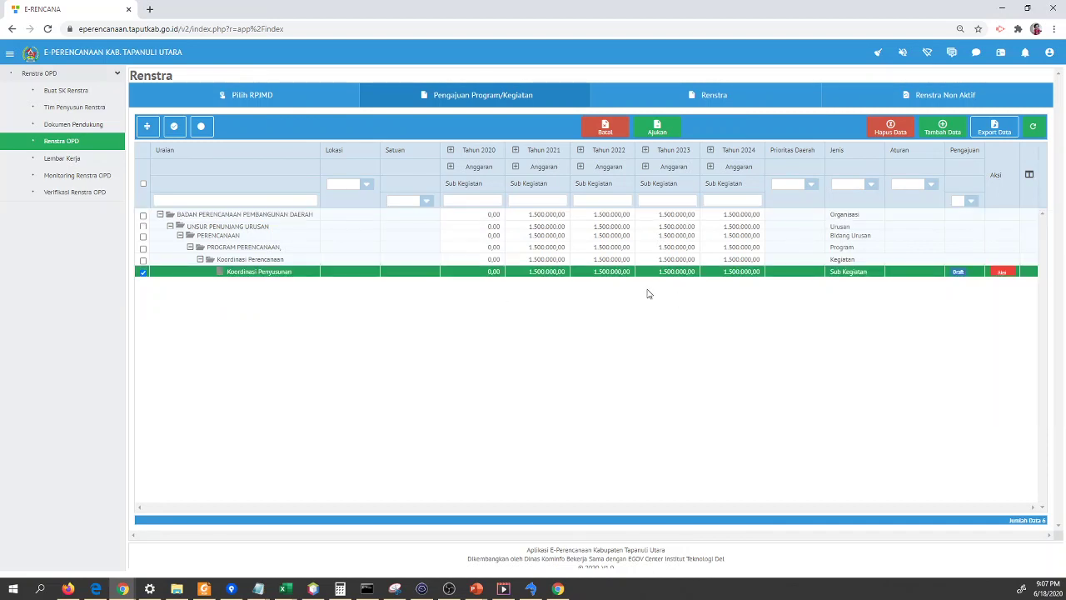
Step: Submit the selected draft sub-kegiatan Koordinasi Penyusunan Dokumen Perencanaan Pembangunan Daerah, close the posting summary and expand the whole submission tree
click(658, 131)
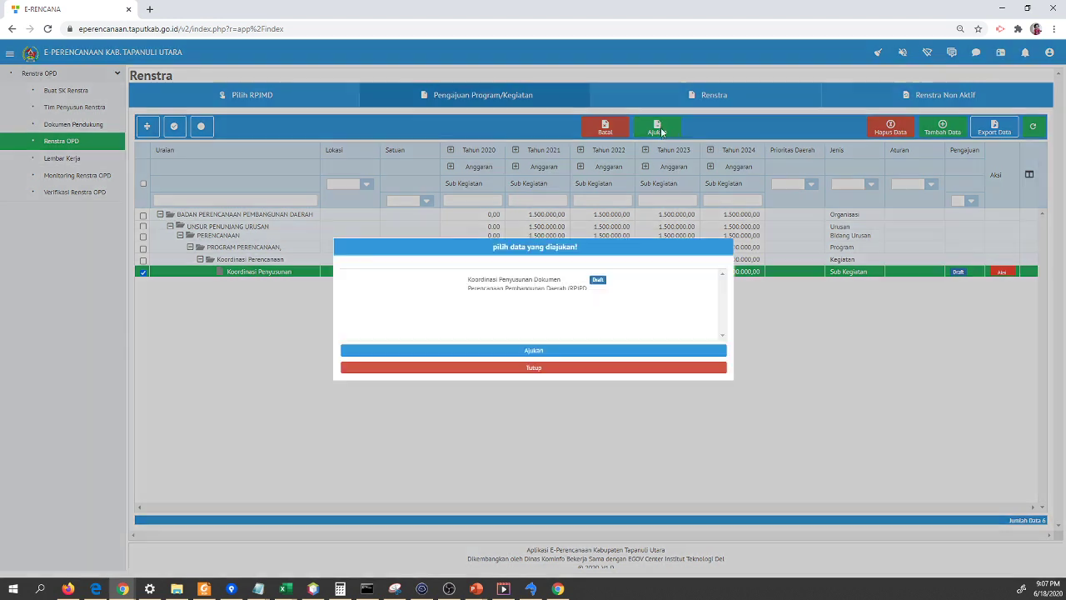
click(576, 355)
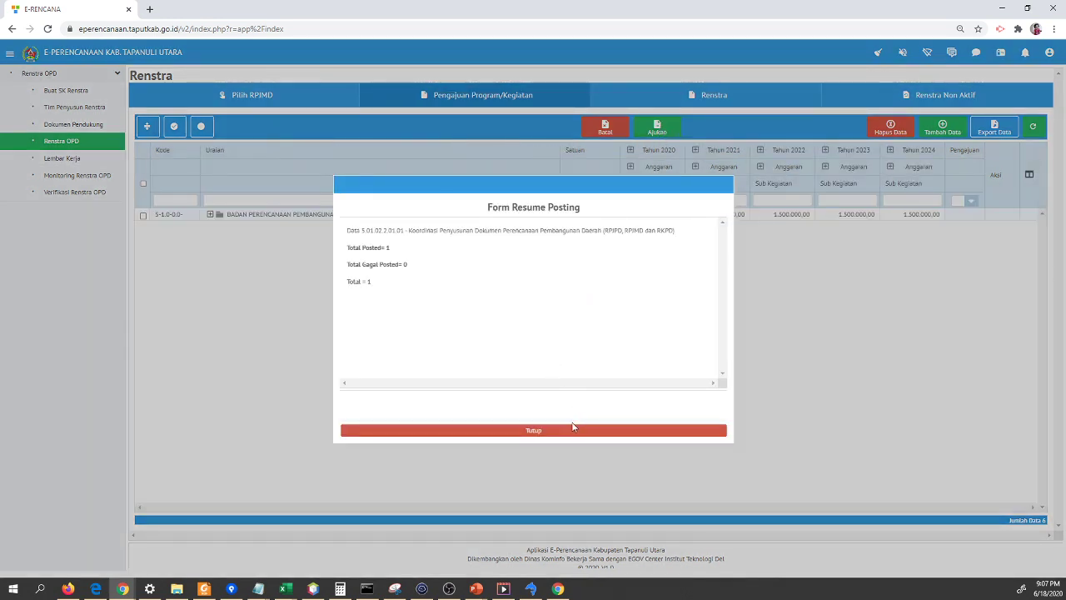
click(574, 433)
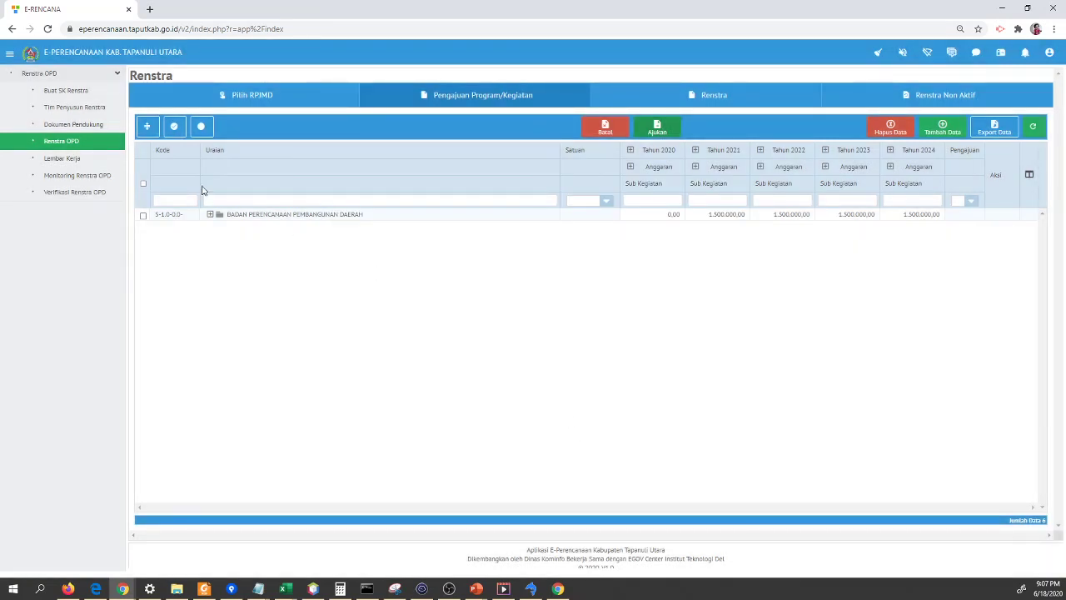
click(147, 126)
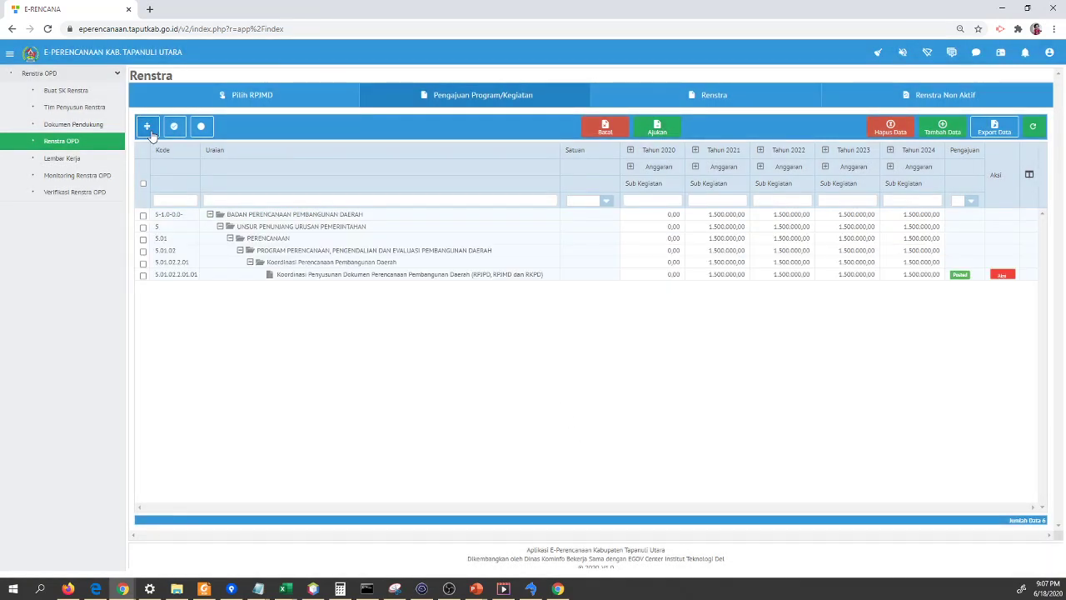
Step: Examine the submitted sub-kegiatan's detail form, covering the targets and budgets of its Program, Kegiatan and Sub Kegiatan sections
click(970, 279)
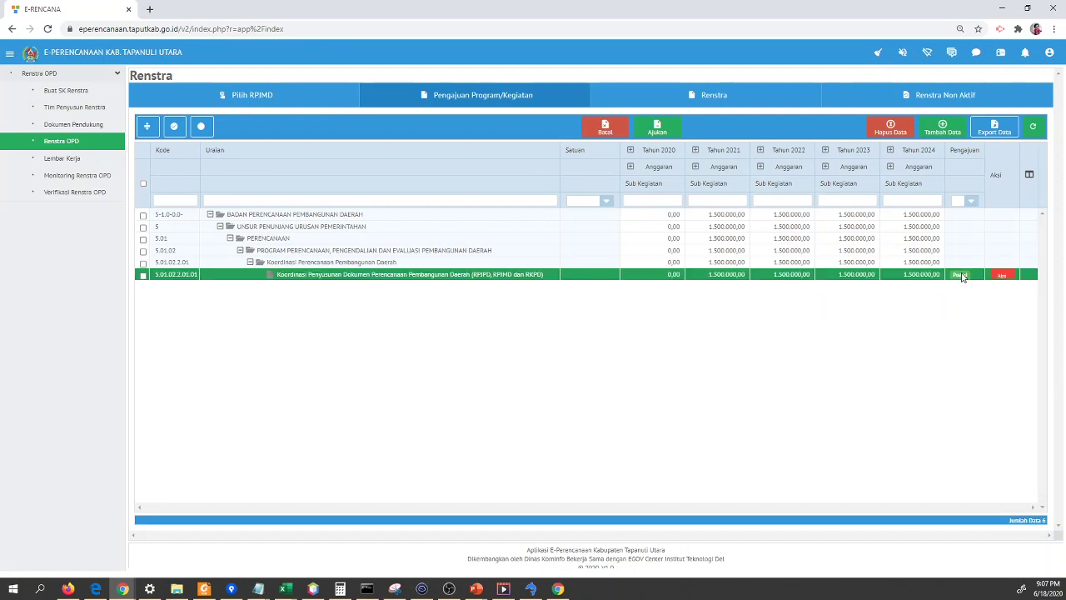
click(1006, 277)
click(1008, 278)
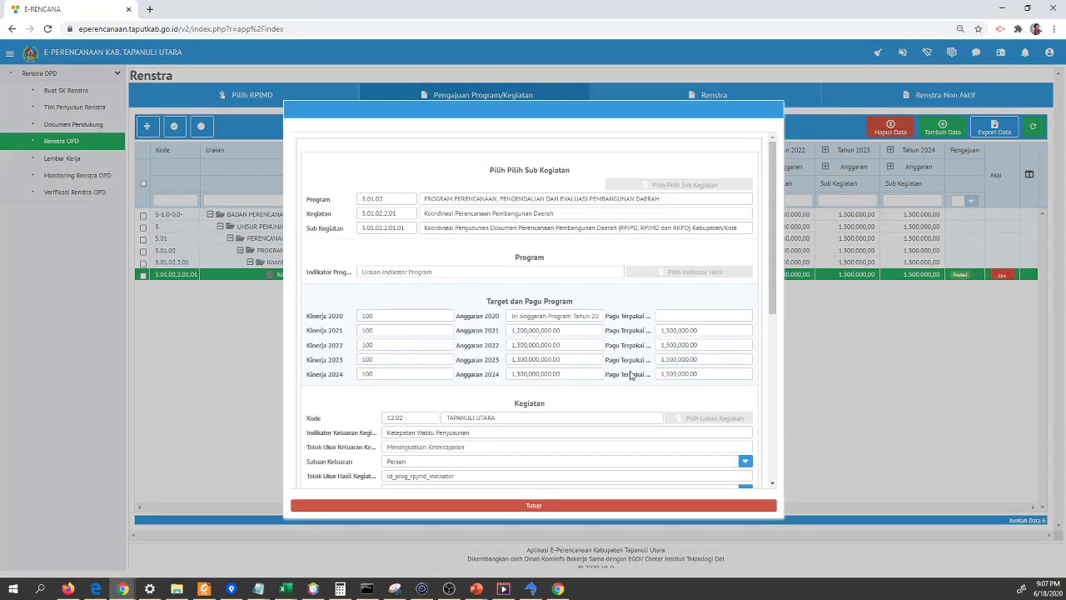
scroll(675, 367, down, 5)
scroll(638, 317, up, 8)
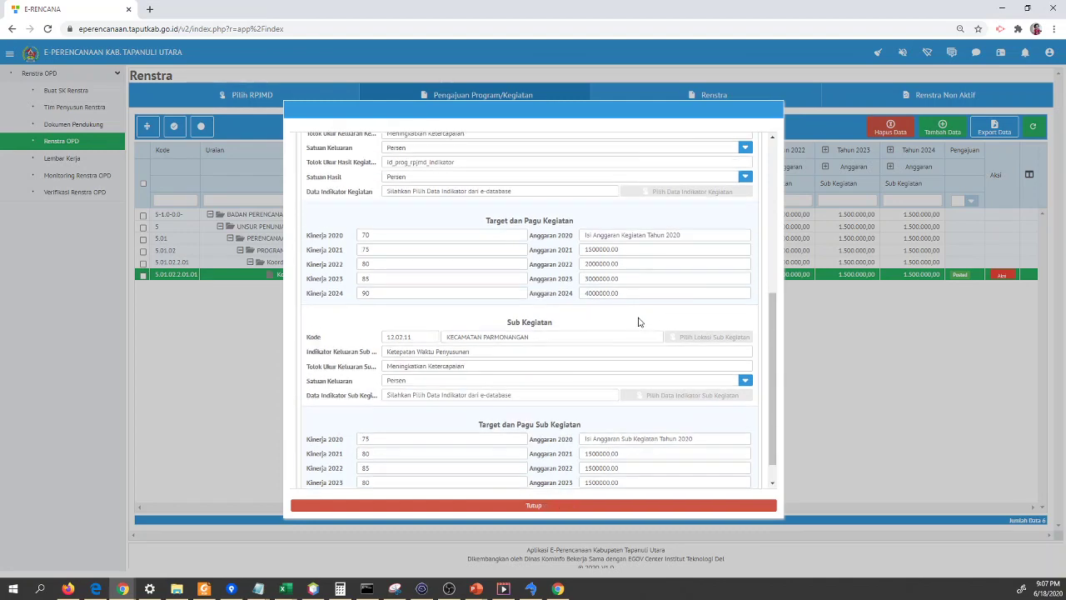
scroll(621, 364, down, 8)
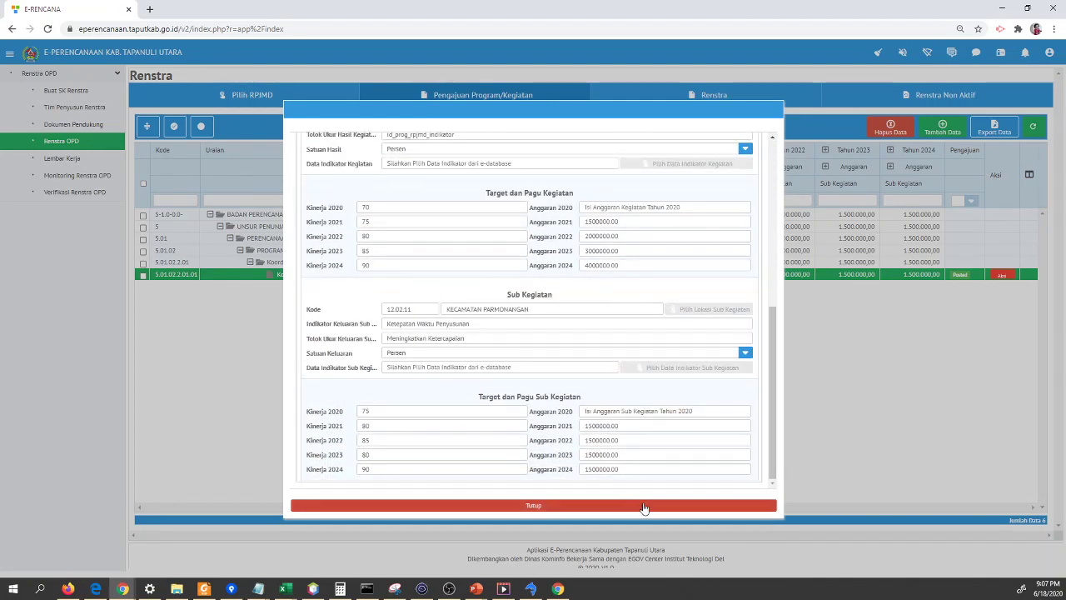
scroll(459, 473, up, 1)
scroll(594, 379, up, 4)
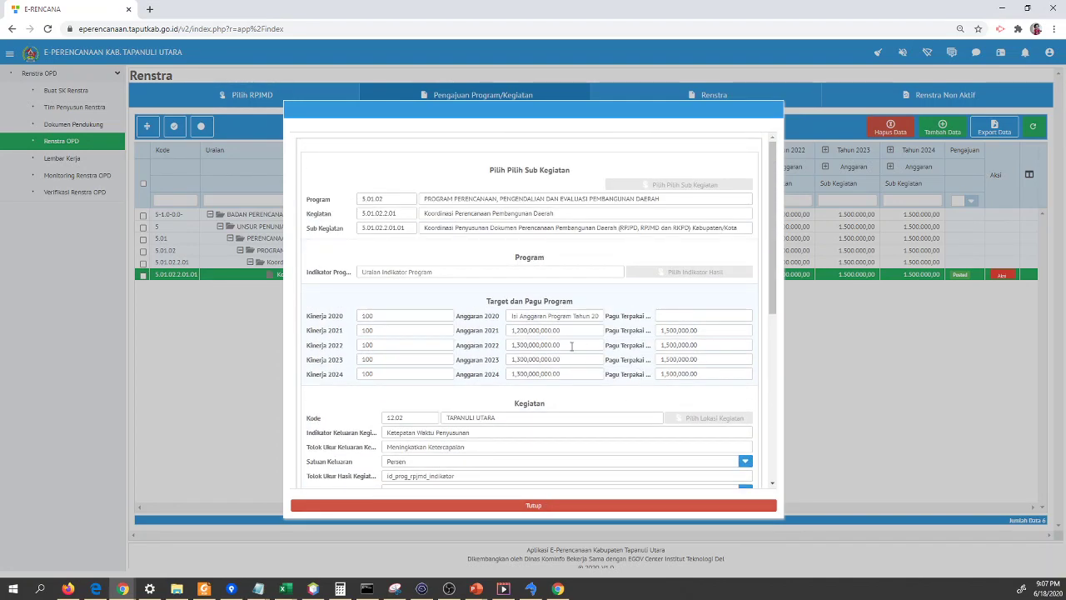
click(588, 505)
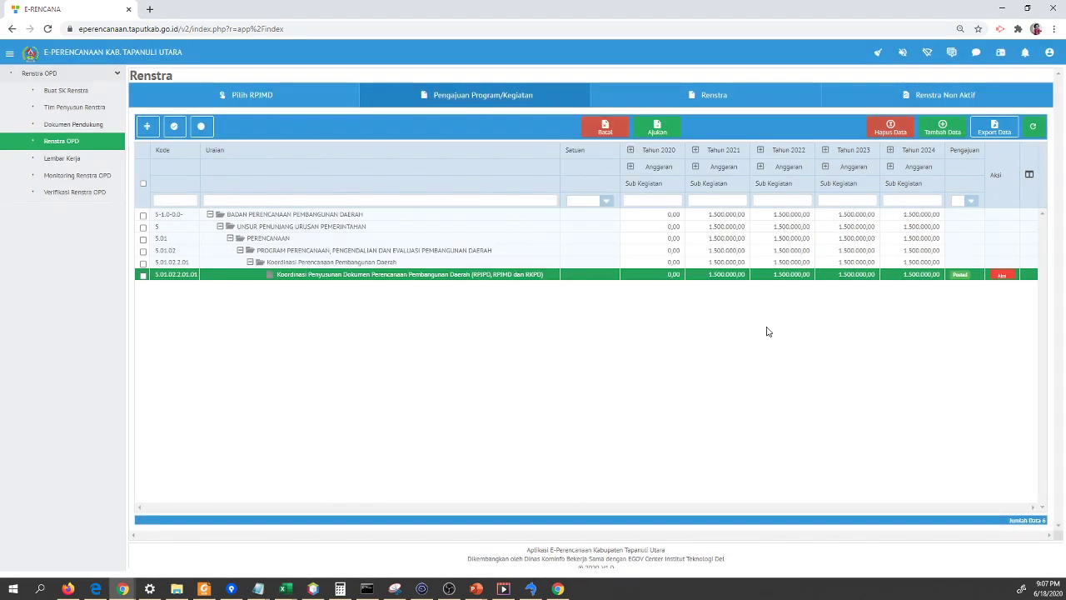
click(1004, 276)
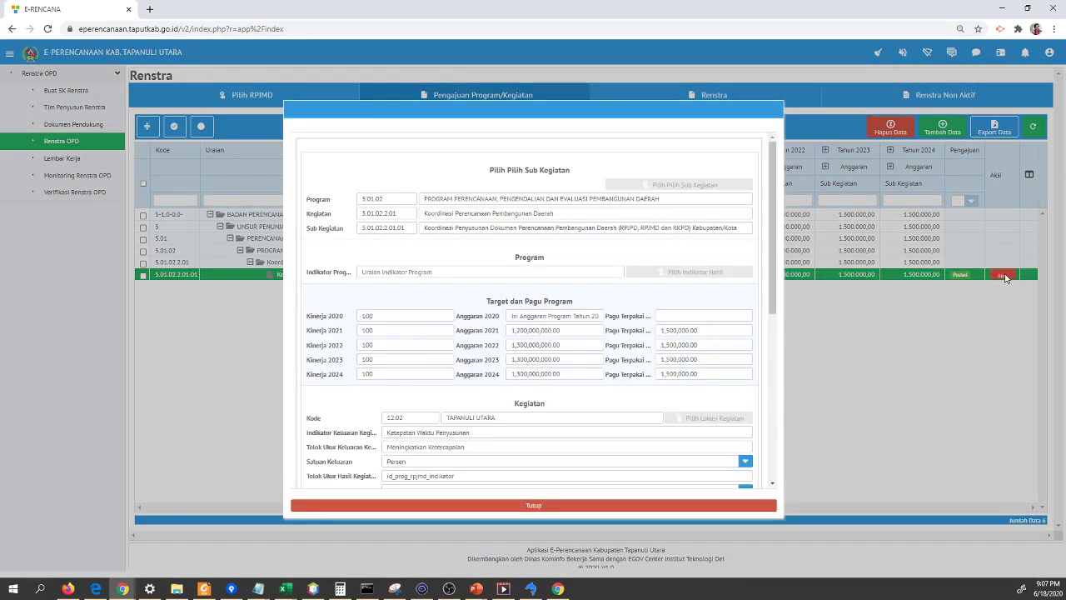
click(580, 506)
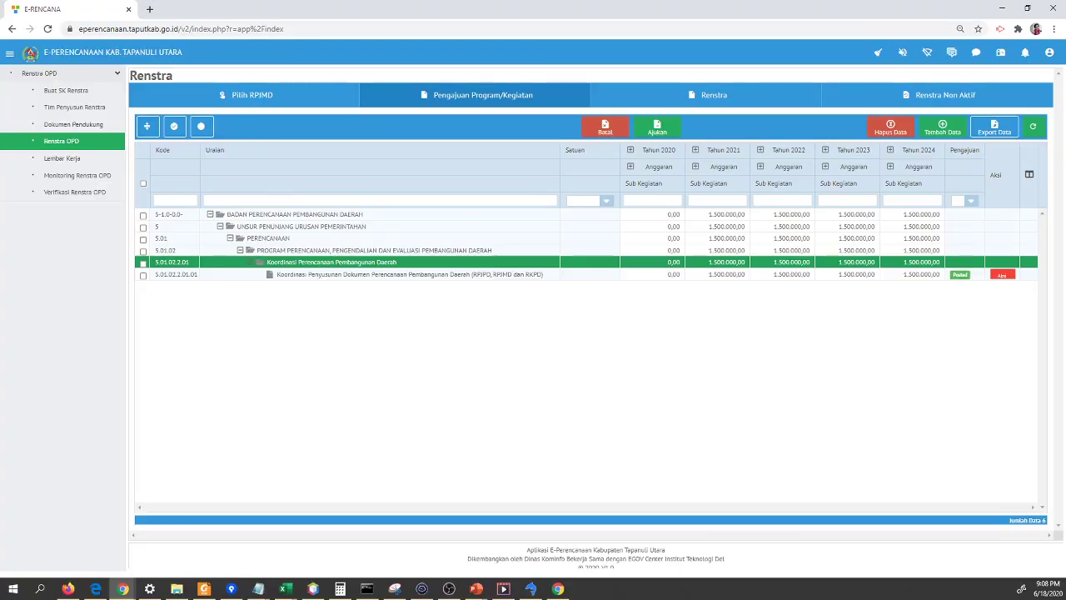
key(alt+Tab)
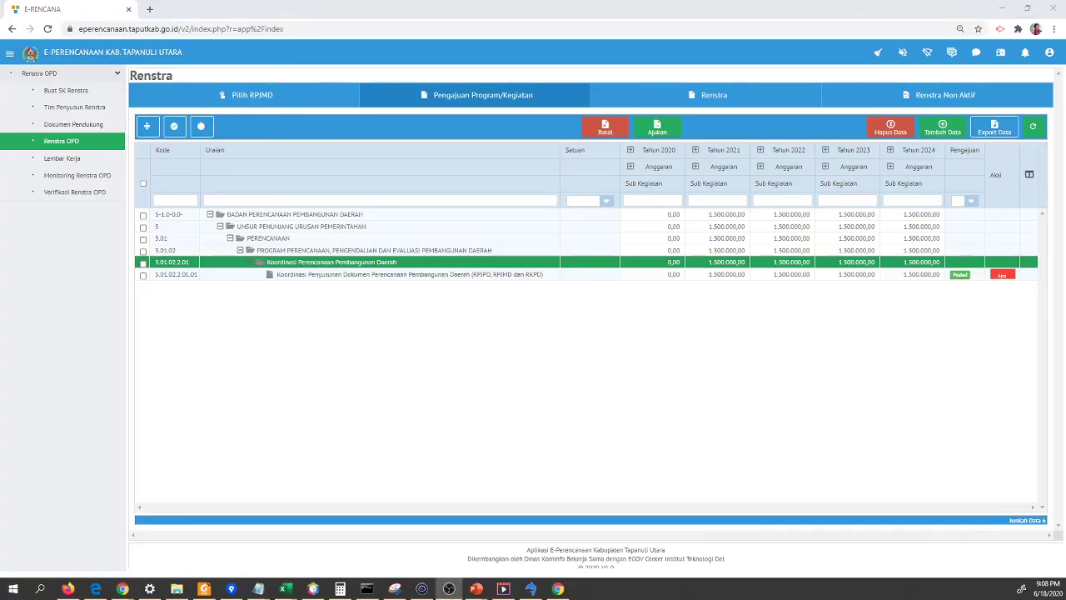